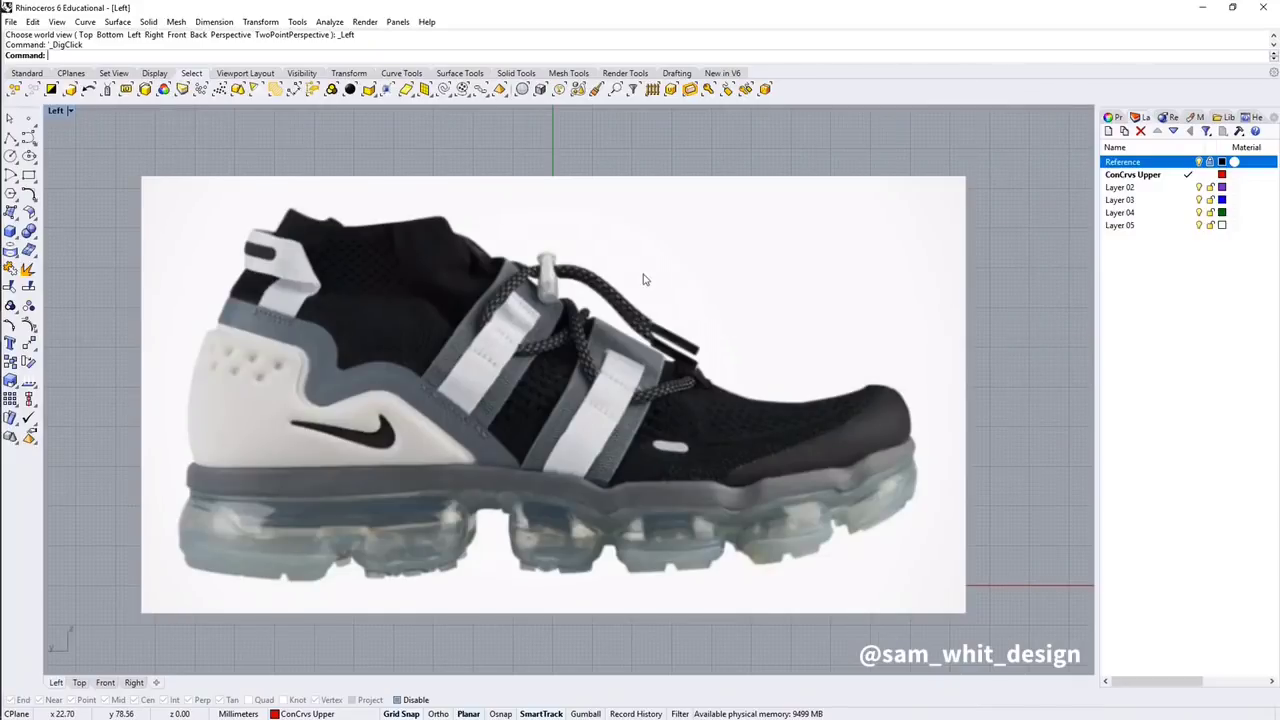
- With grid snap off, draw a three-point control-point curve up the heel from midsole to pull tab, bowing its middle point outward
left_click(29, 137)
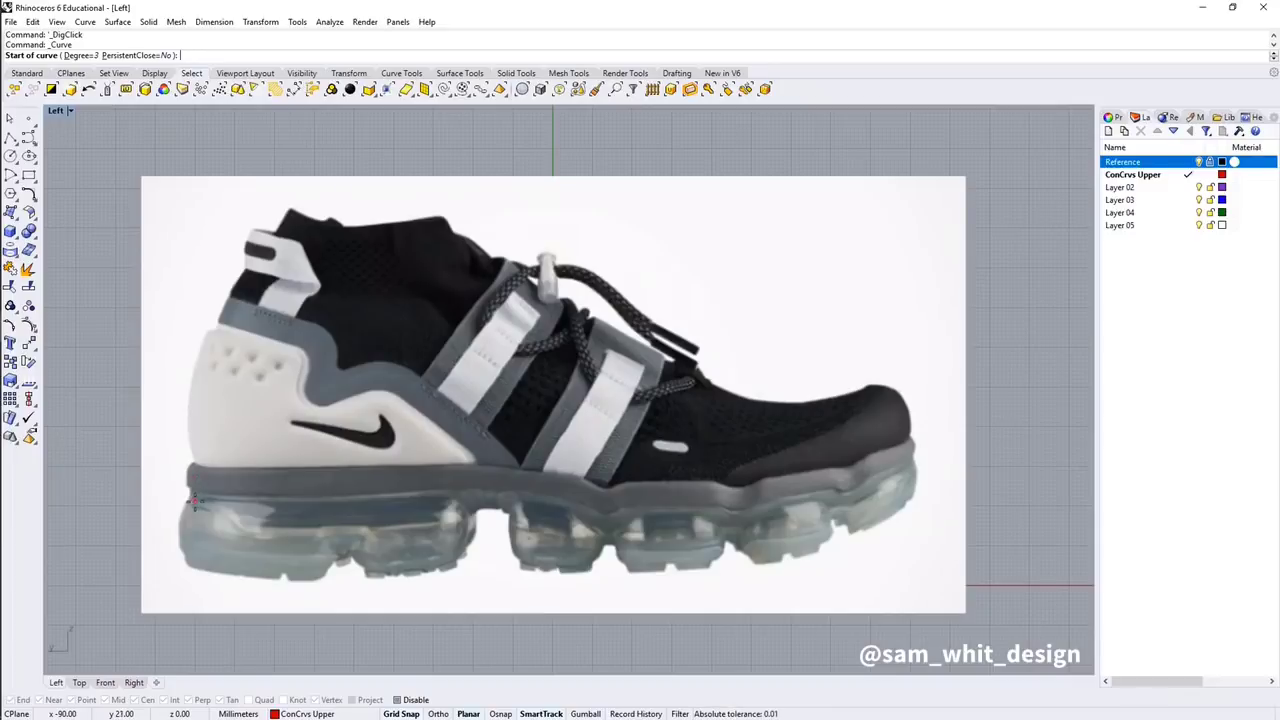
left_click(413, 713)
left_click(197, 466)
left_click(173, 397)
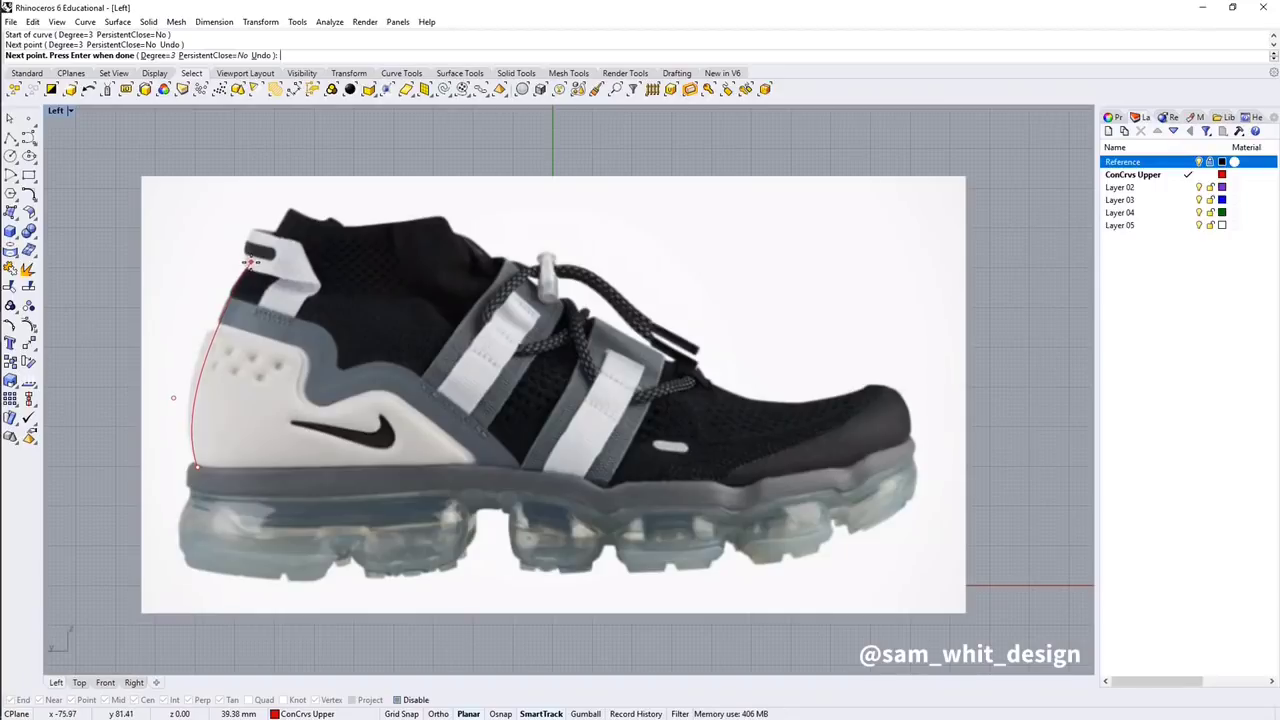
left_click(252, 261)
key("Return")
left_click(206, 371)
left_click_drag(173, 398, 156, 397)
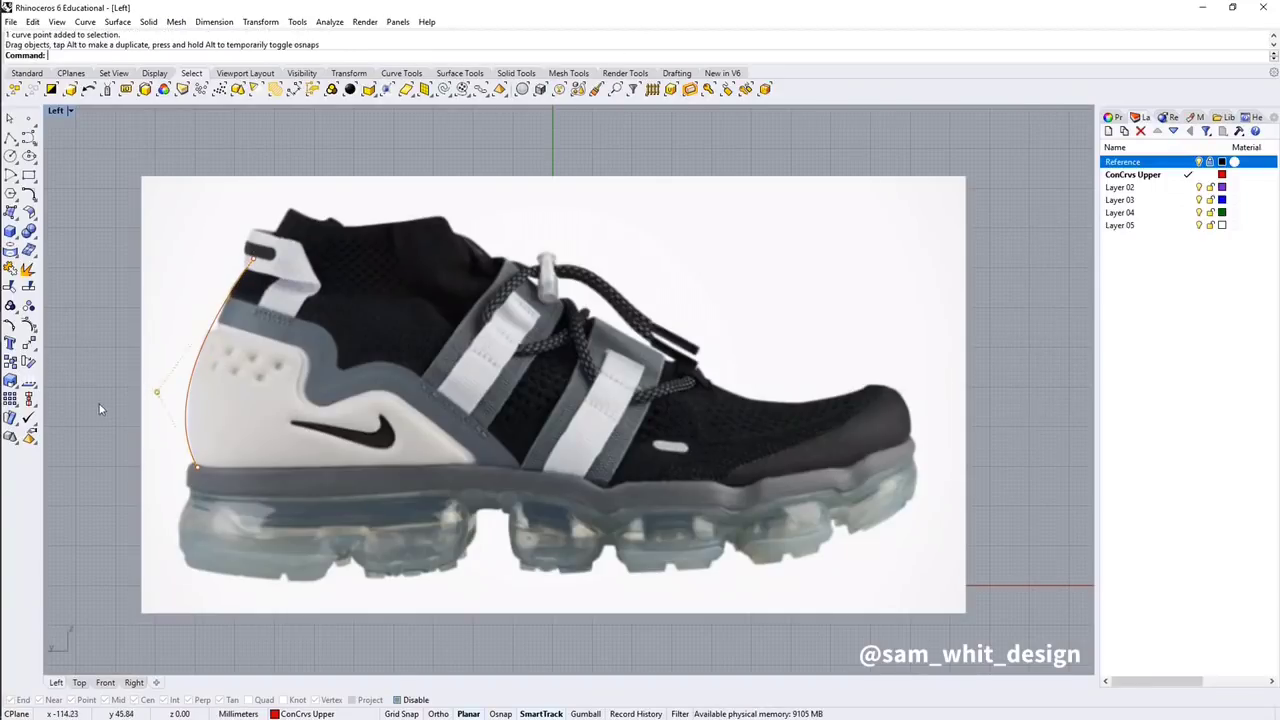
- Draw a six-point control-point curve from the toe tip at the midsole over the toe box and up the instep to the collar
key("Return")
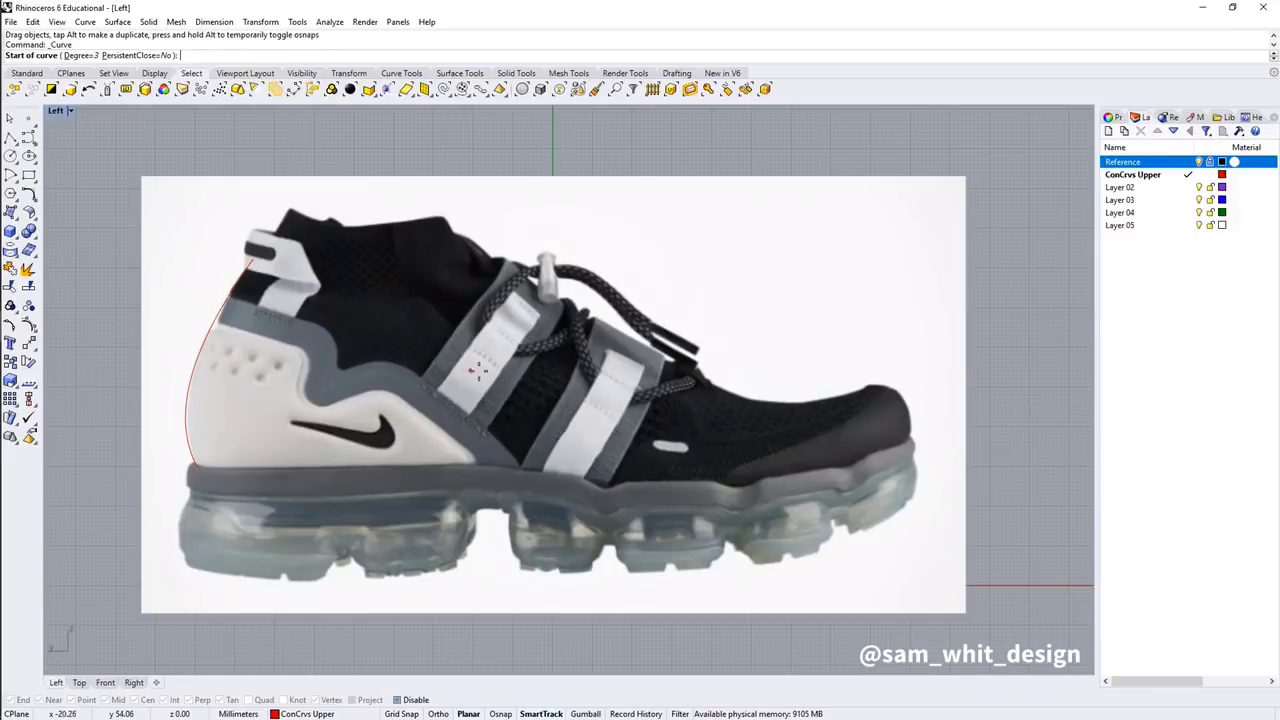
left_click(910, 437)
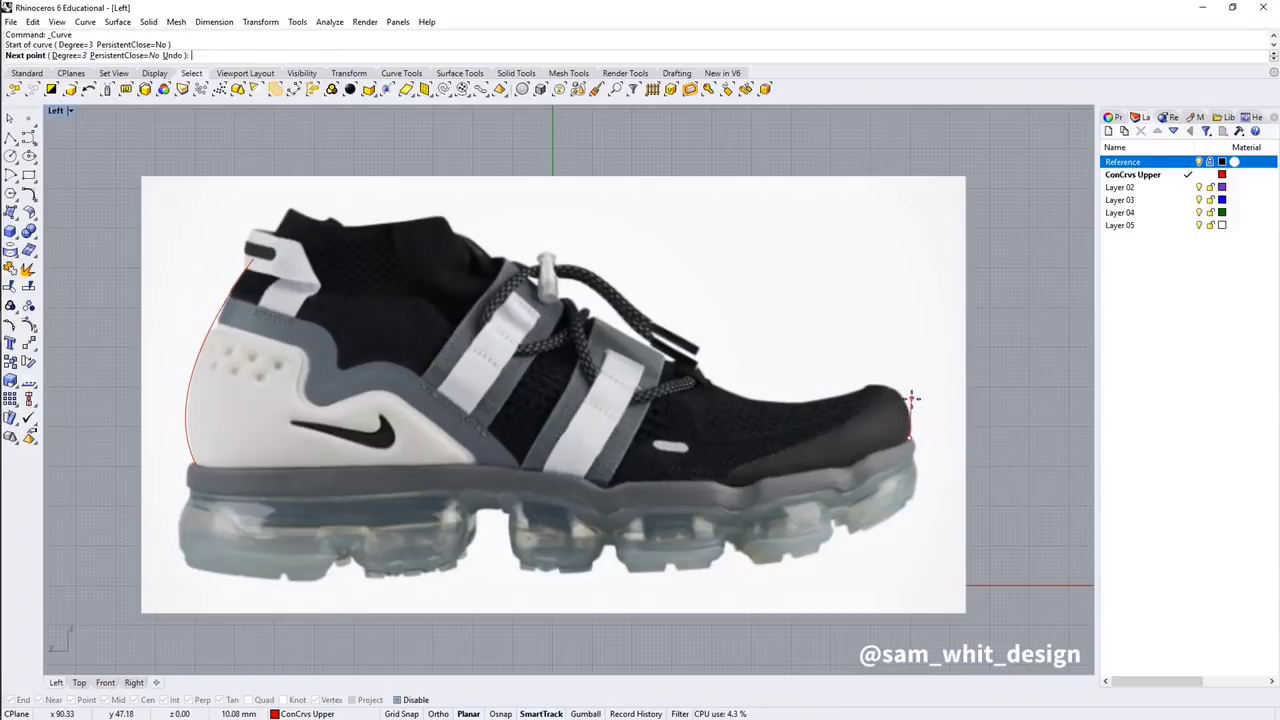
left_click(908, 395)
left_click(877, 381)
left_click(798, 403)
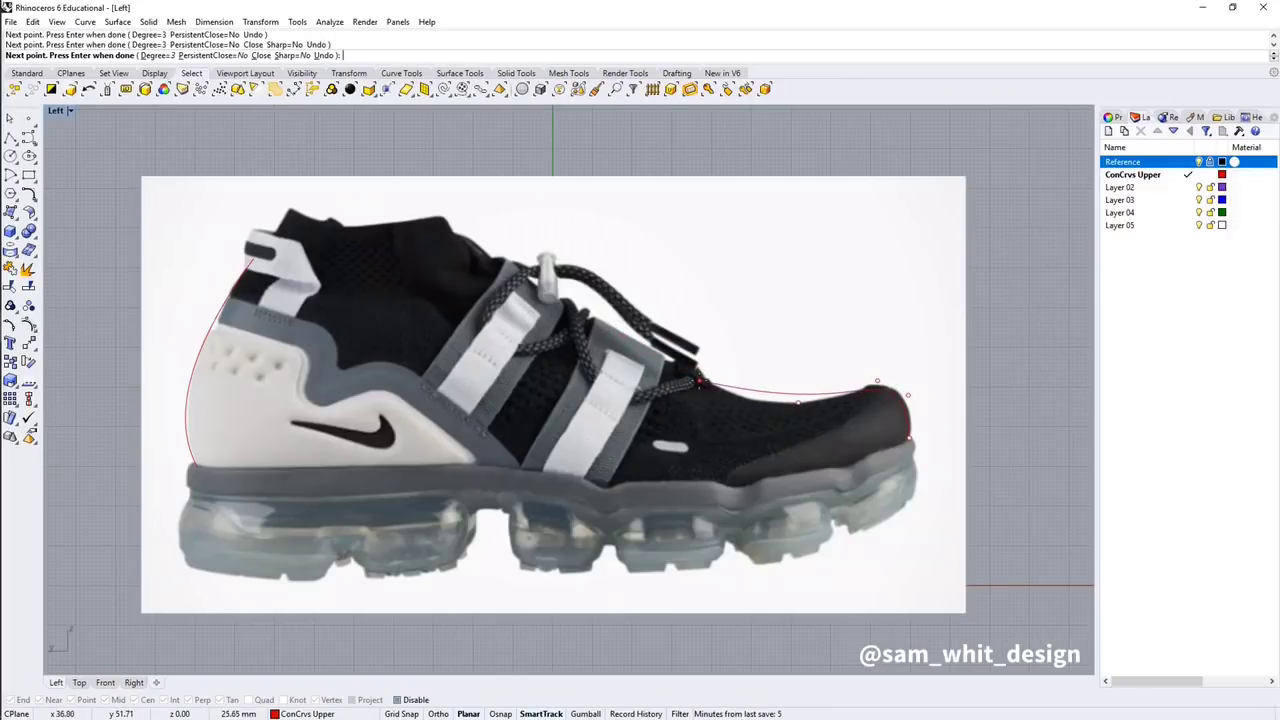
left_click(690, 376)
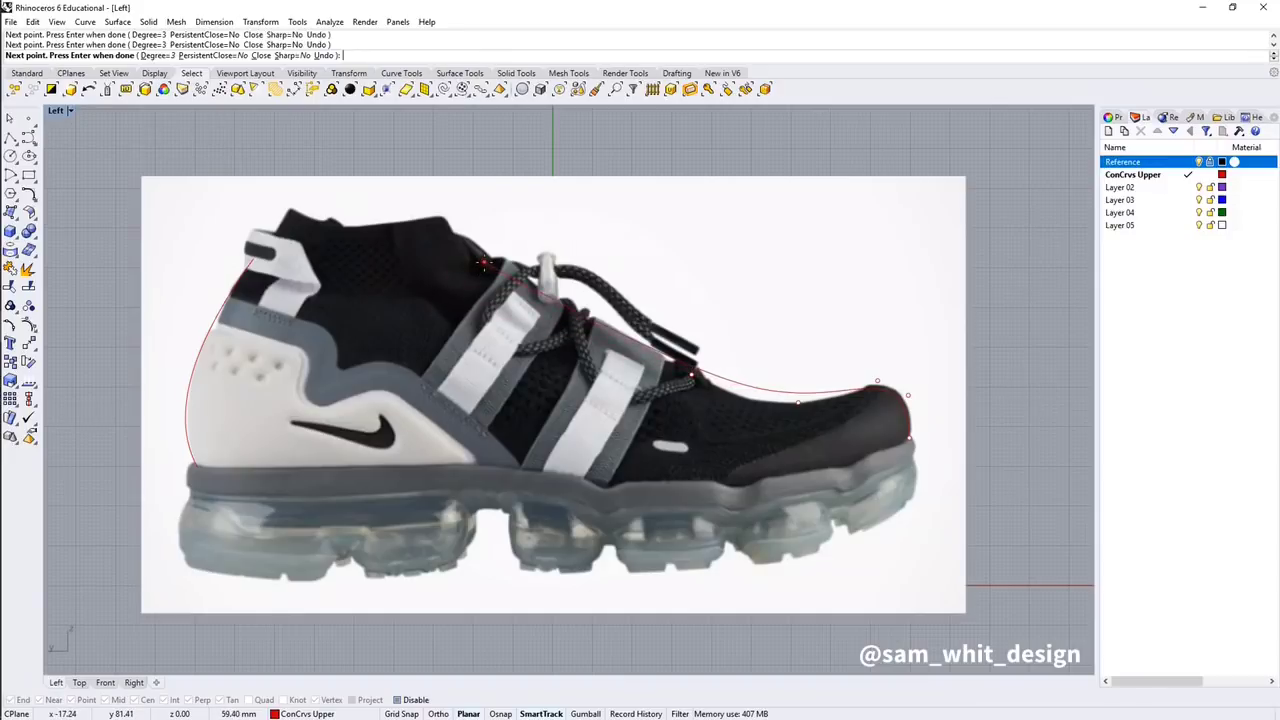
left_click(484, 263)
key("Return")
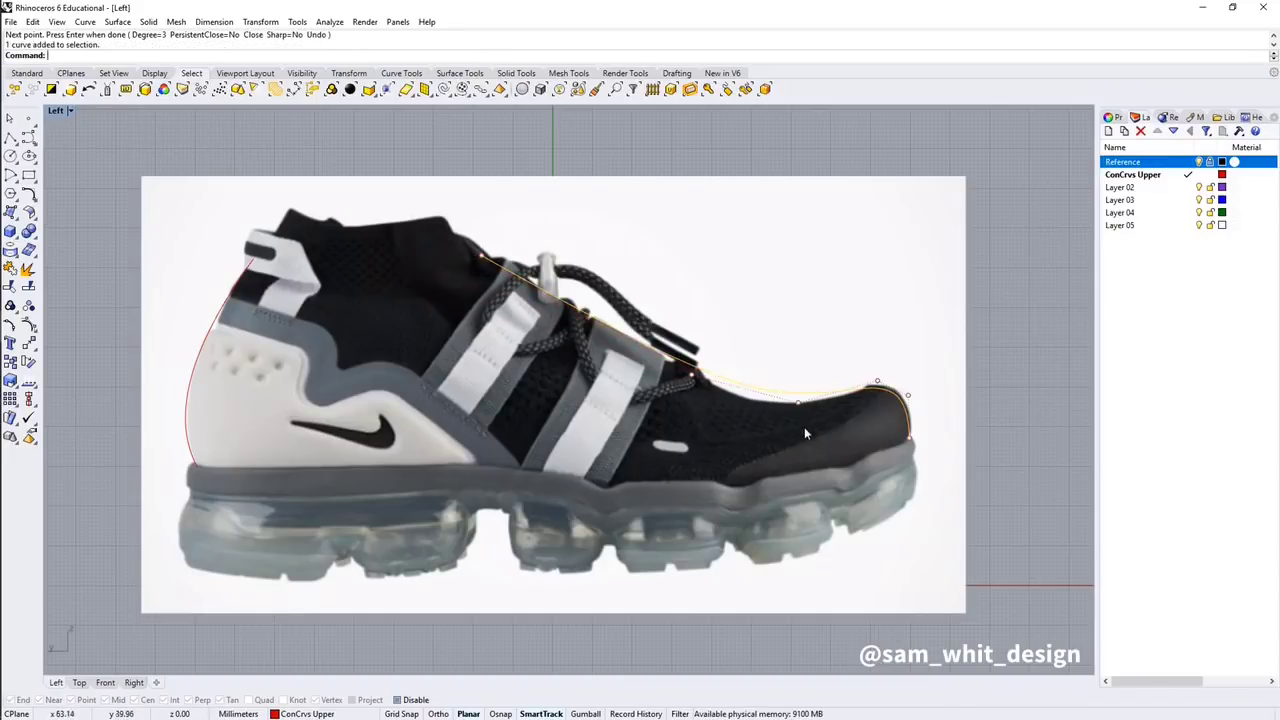
- Adjust the toe and instep curve's control points at the lace base, forefoot dip and toe box to follow the shoe's outline
mouse_move(693, 376)
left_mouse_down()
mouse_move(668, 376)
mouse_move(684, 382)
left_mouse_up()
left_click_drag(795, 403, 792, 414)
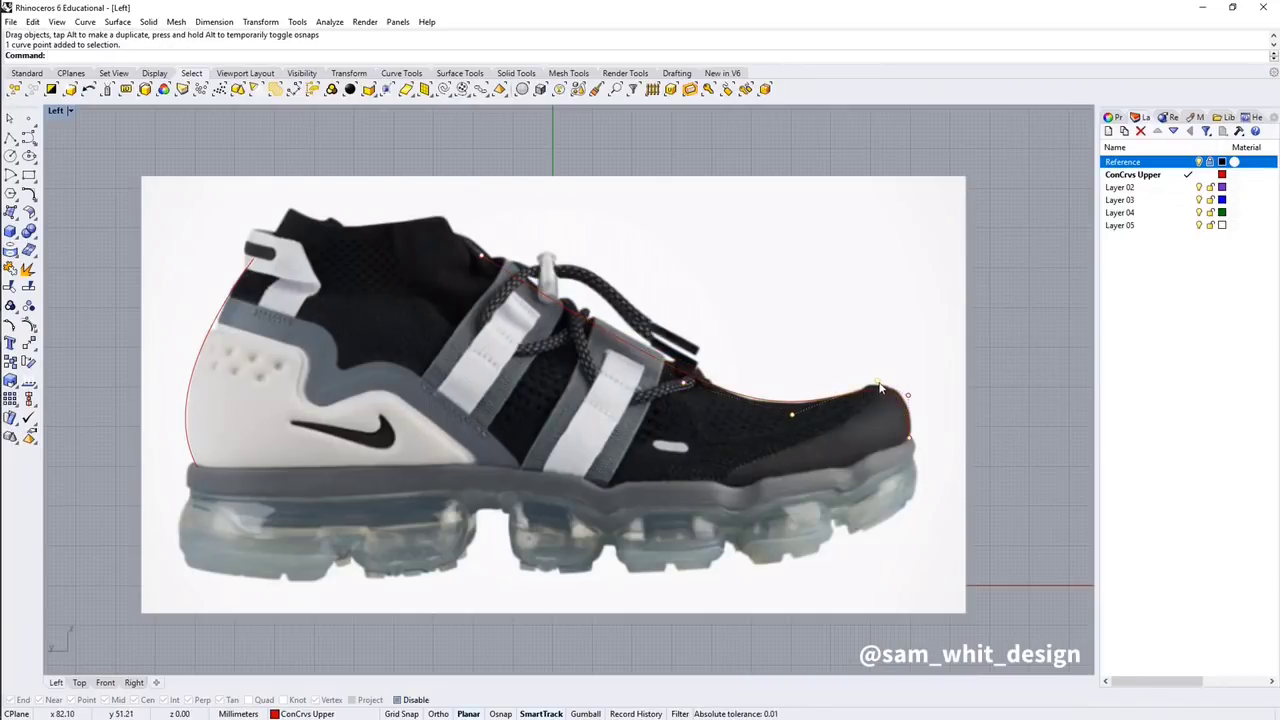
left_click_drag(880, 388, 918, 401)
key("Escape")
- Check the traced outline and fine-tune the forefoot control point of the instep curve to match the shoe
scroll(881, 458, "up", 3)
scroll(881, 458, "down", 3)
right_click_drag(516, 435, 561, 417)
scroll(531, 375, "down", 2)
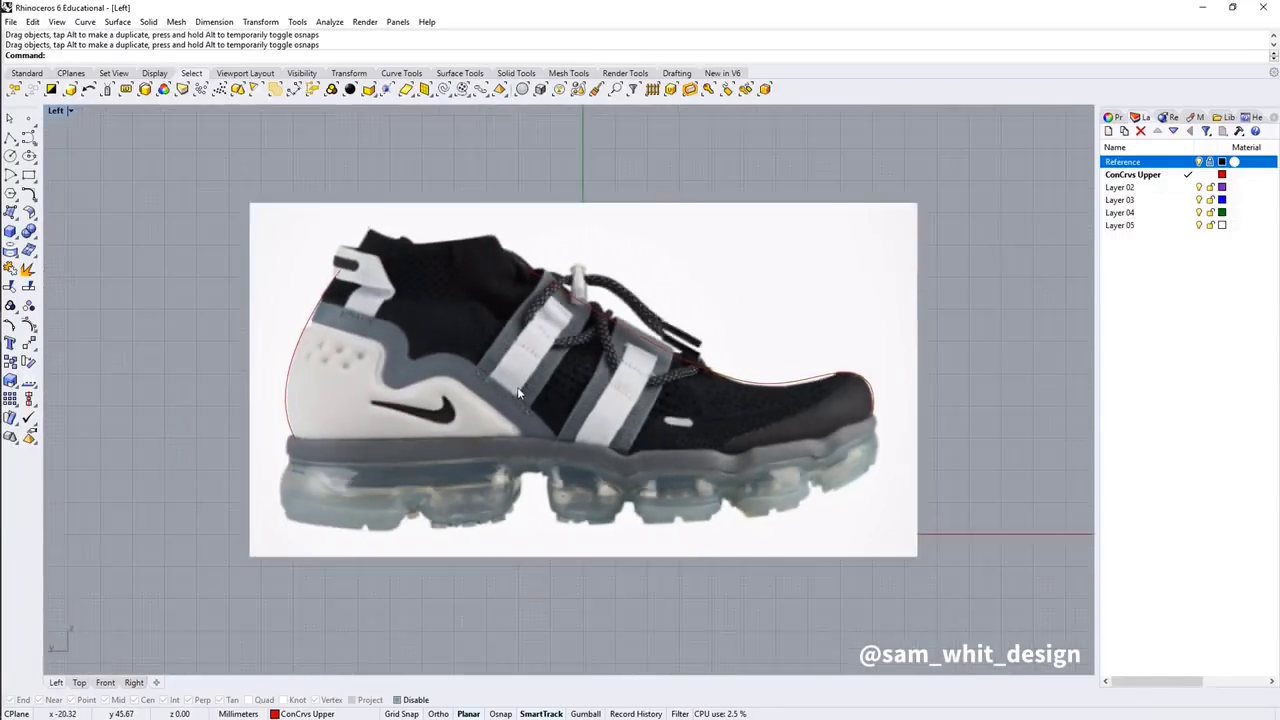
right_click_drag(538, 360, 535, 386)
scroll(535, 386, "up", 2)
left_click(827, 424)
left_click(830, 431)
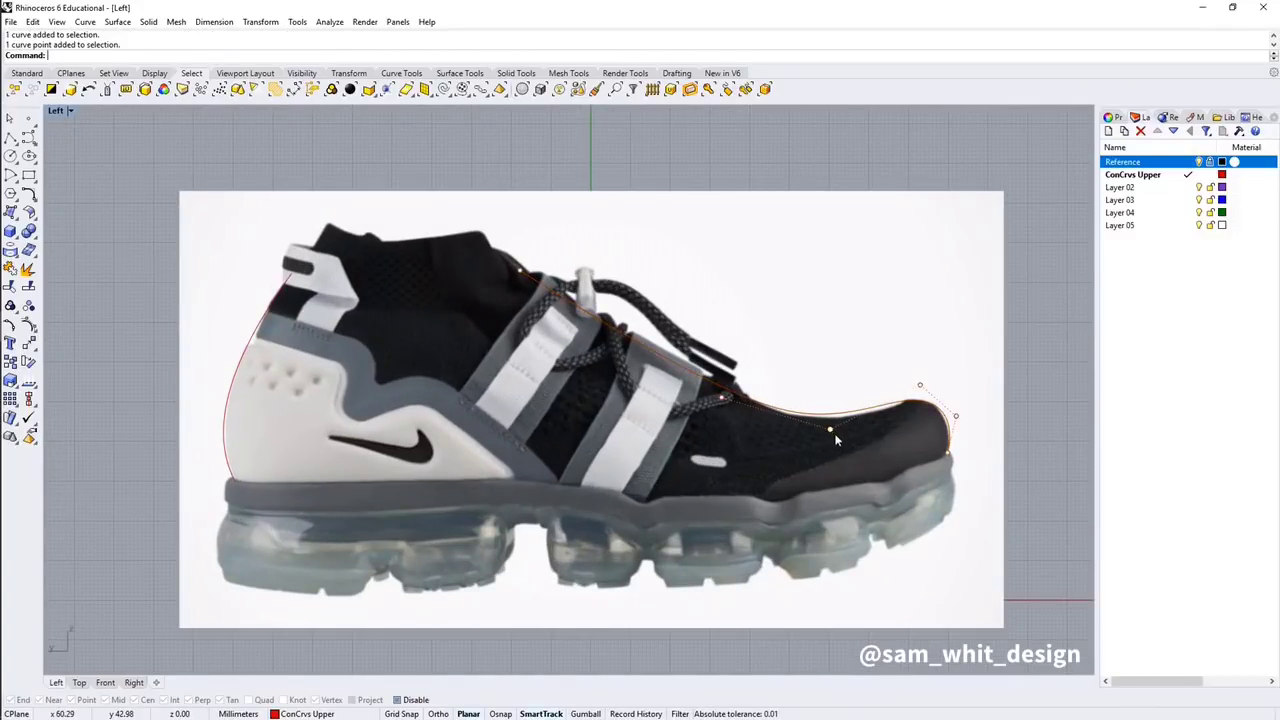
left_click_drag(830, 430, 838, 433)
left_click(1032, 401)
scroll(889, 422, "down", 4)
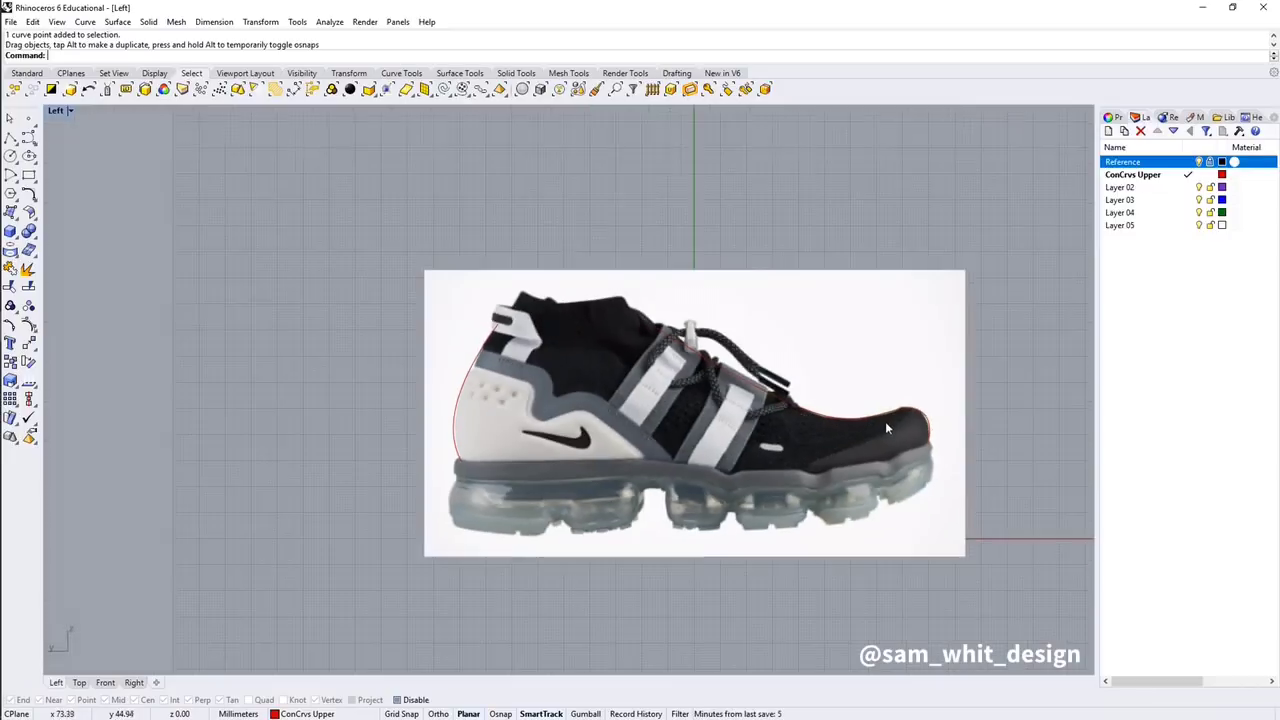
scroll(886, 429, "up", 2)
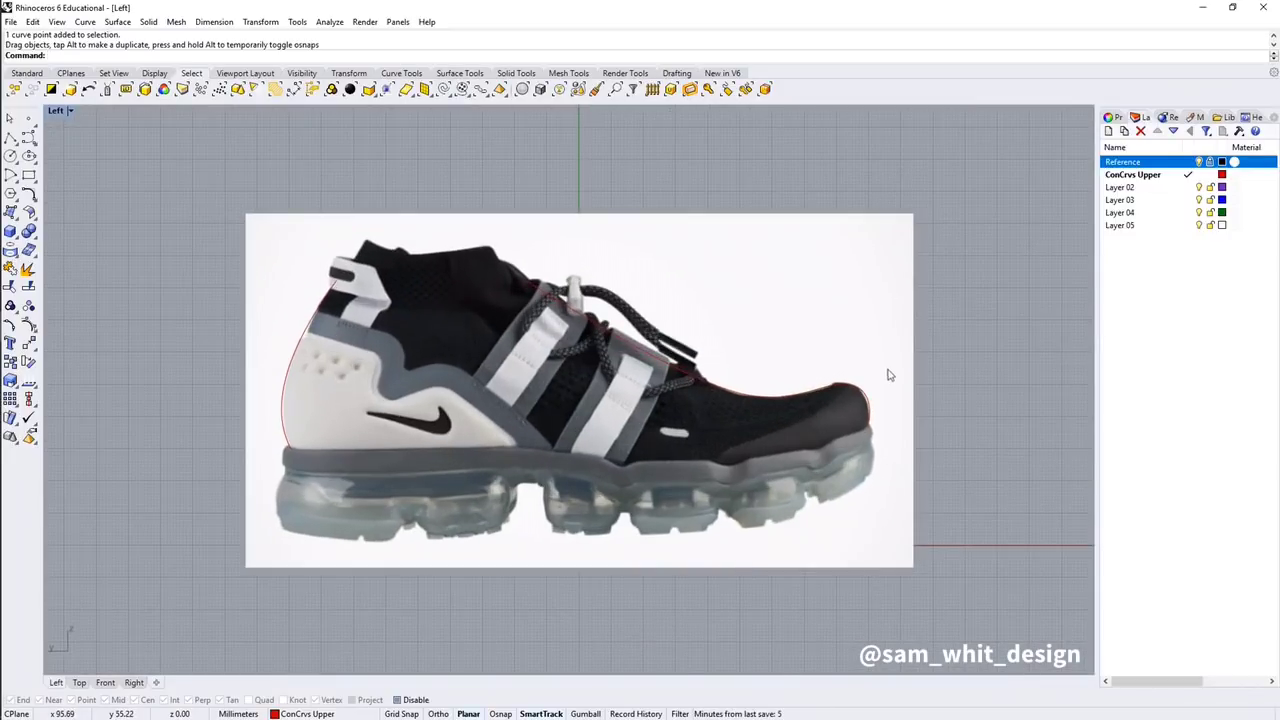
- Draw a five-point control-point curve along the base of the midsole from behind the heel to beyond the toe
left_click(29, 138)
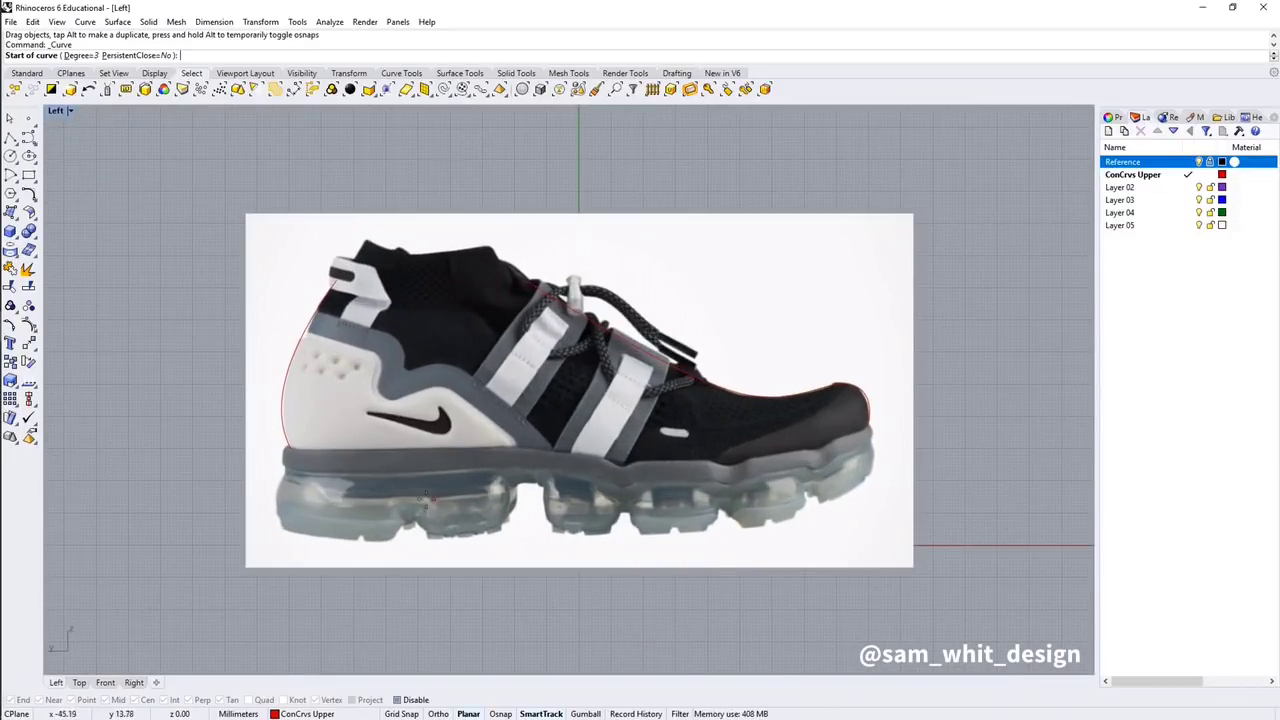
left_click(277, 475)
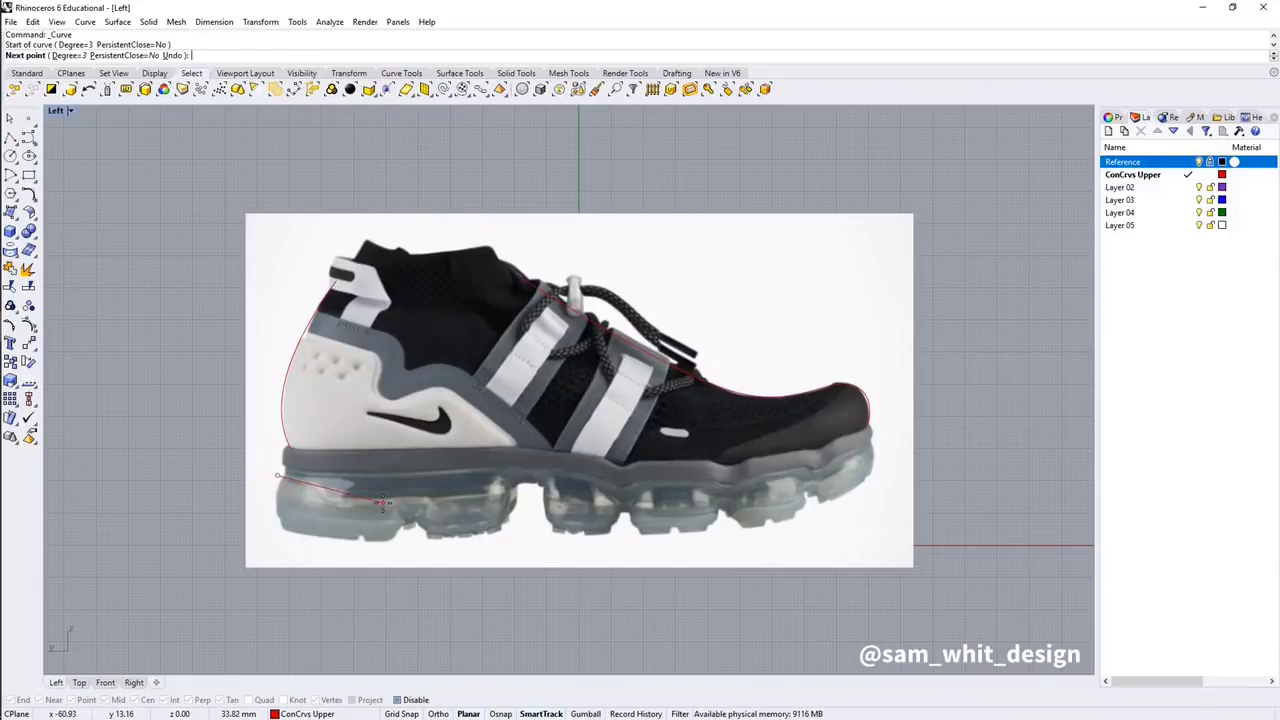
left_click(383, 502)
left_click(529, 484)
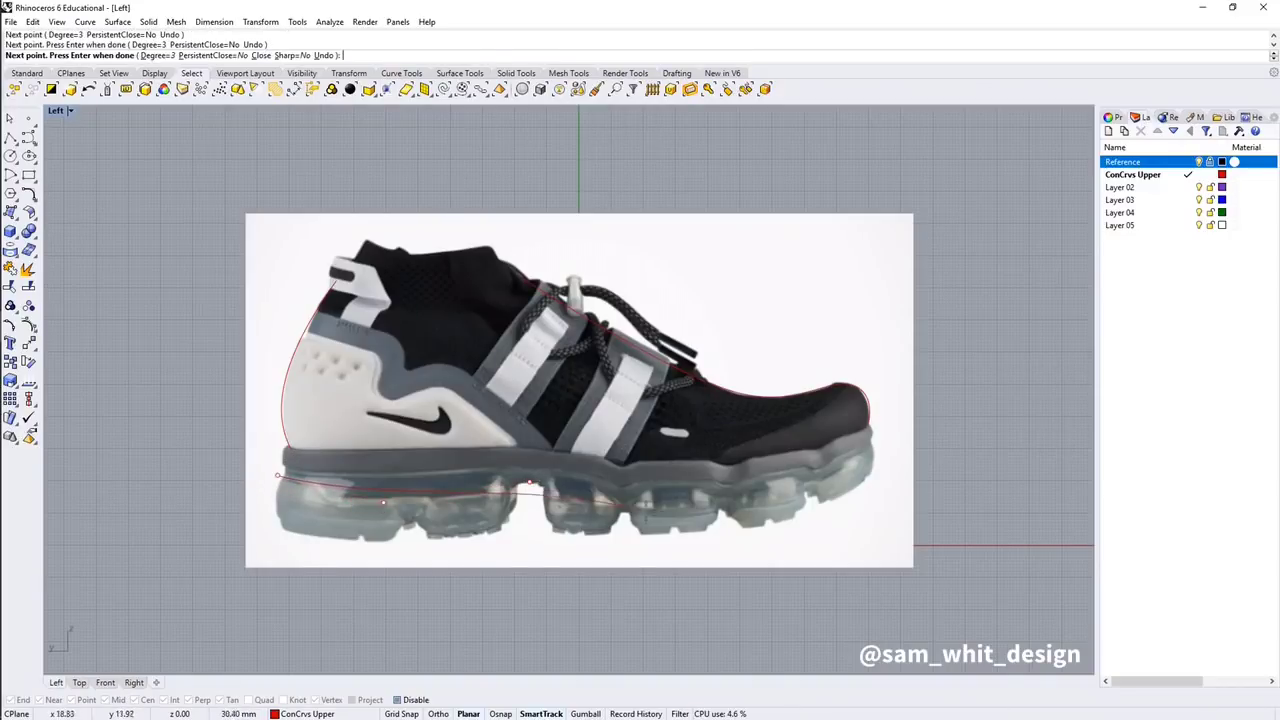
left_click(708, 511)
left_click(894, 443)
key("Return")
- Reshape the sole curve by moving its forefoot, toe, arch and heel control points to follow the bottom of the midsole
left_click_drag(709, 513, 748, 521)
left_click(894, 444)
left_click_drag(895, 447, 891, 436)
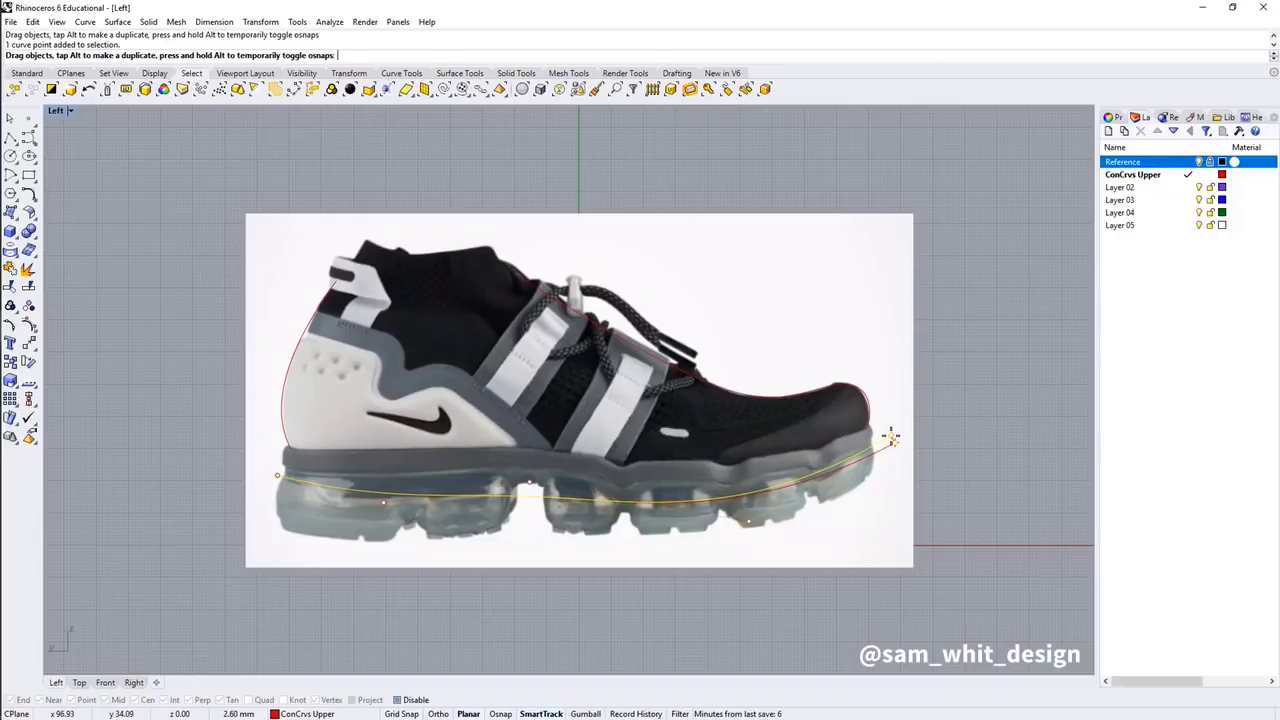
left_click_drag(533, 490, 532, 456)
left_click_drag(748, 522, 745, 524)
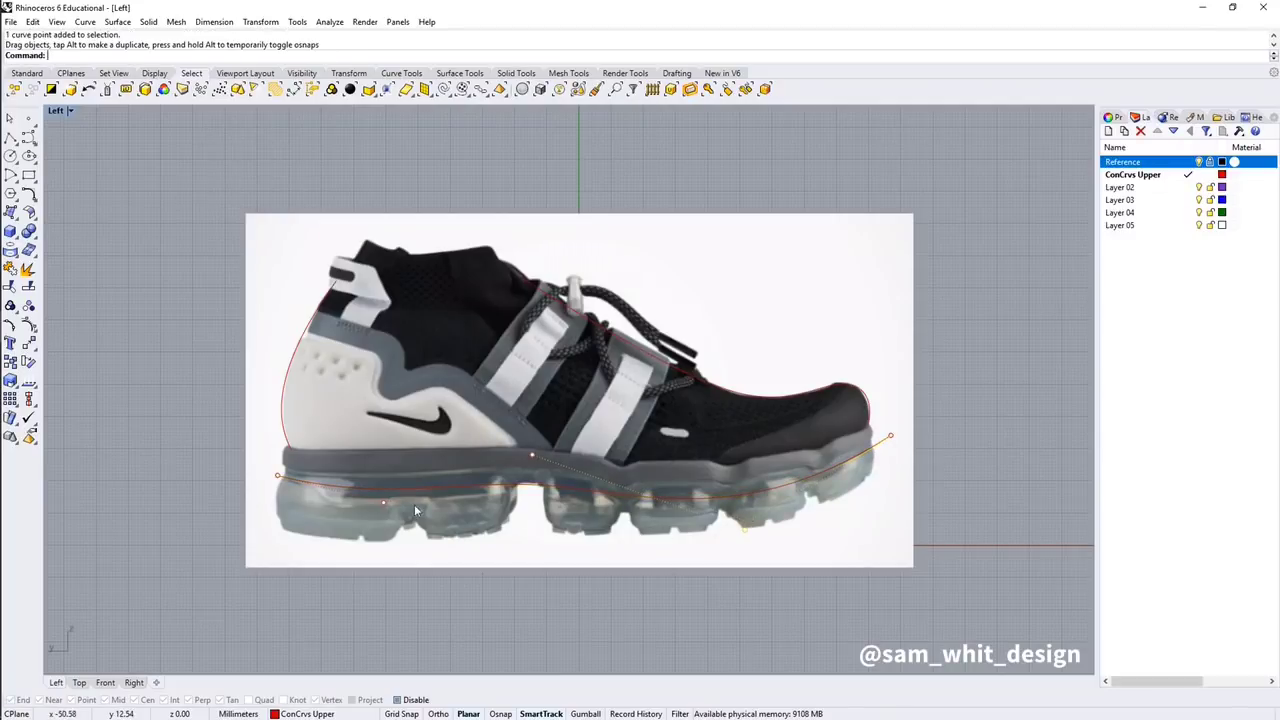
left_click(531, 457)
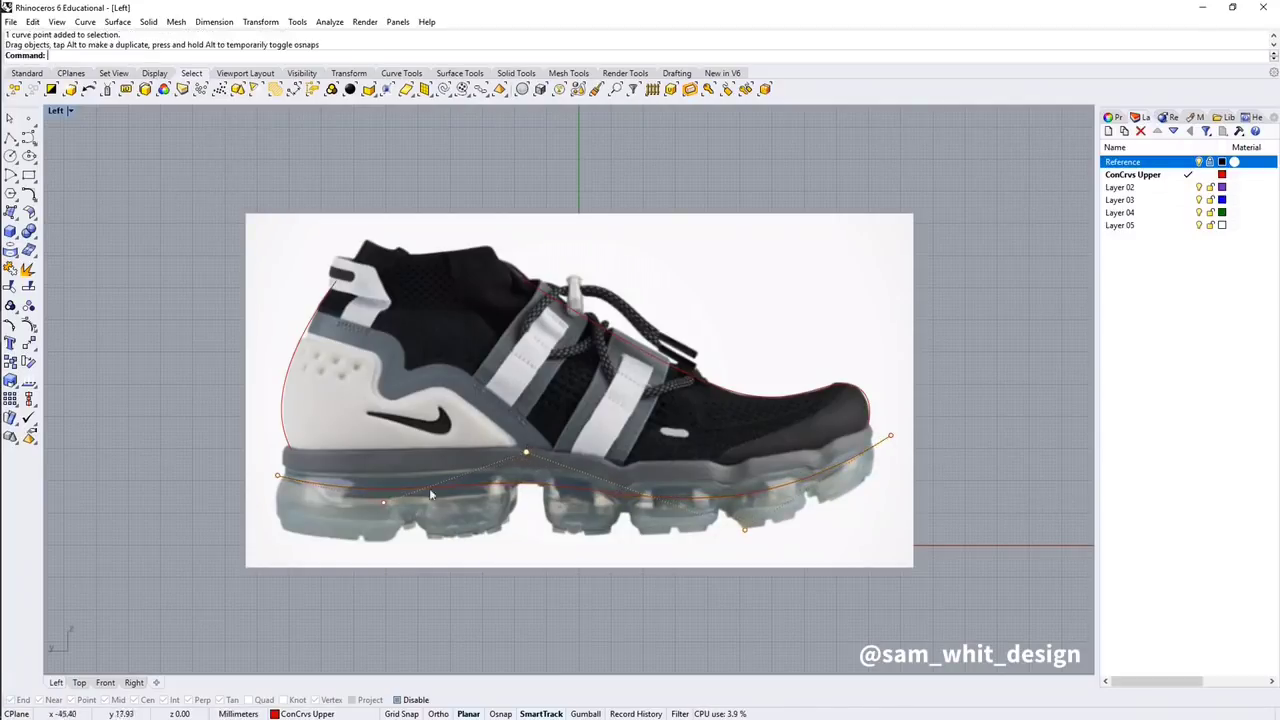
left_click_drag(382, 500, 380, 505)
left_click(279, 477, "shift")
- Extend the heel curve's lower end down to the sole curve and pull its middle control point outward to fit the heel
left_click_drag(279, 477, 309, 483)
key("Escape")
left_click(283, 435)
key("Escape")
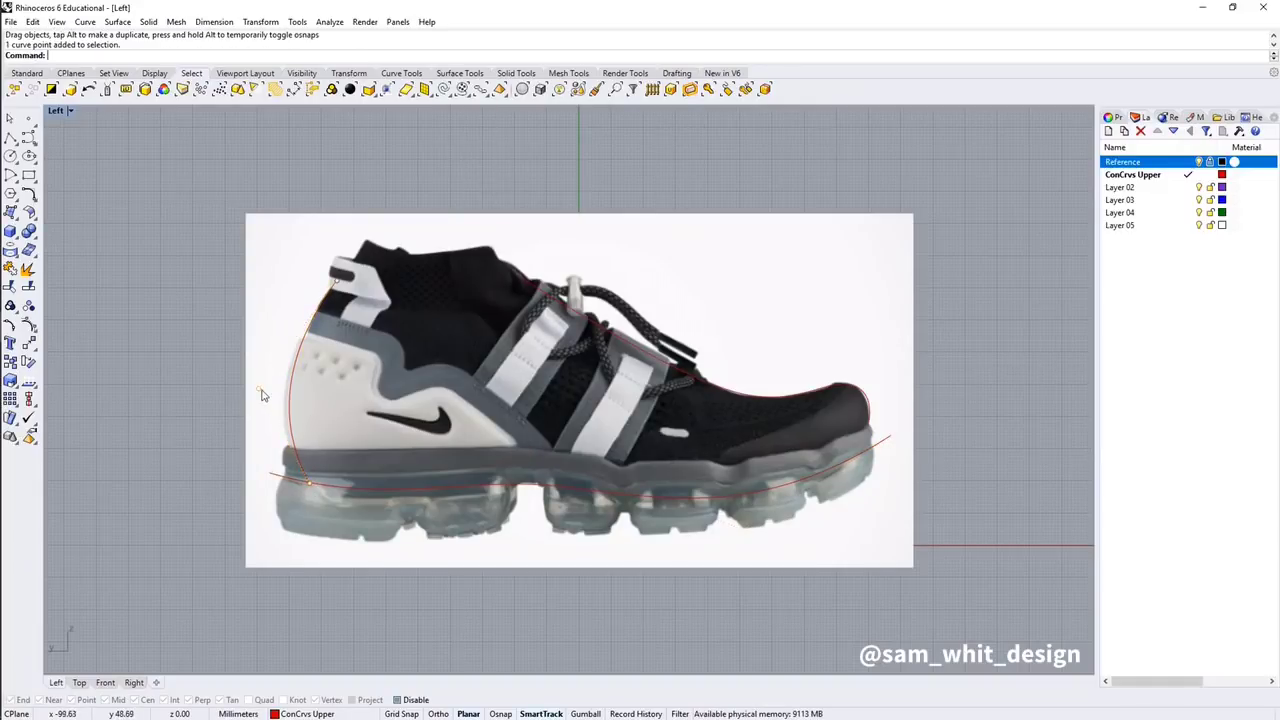
left_click_drag(258, 390, 246, 388)
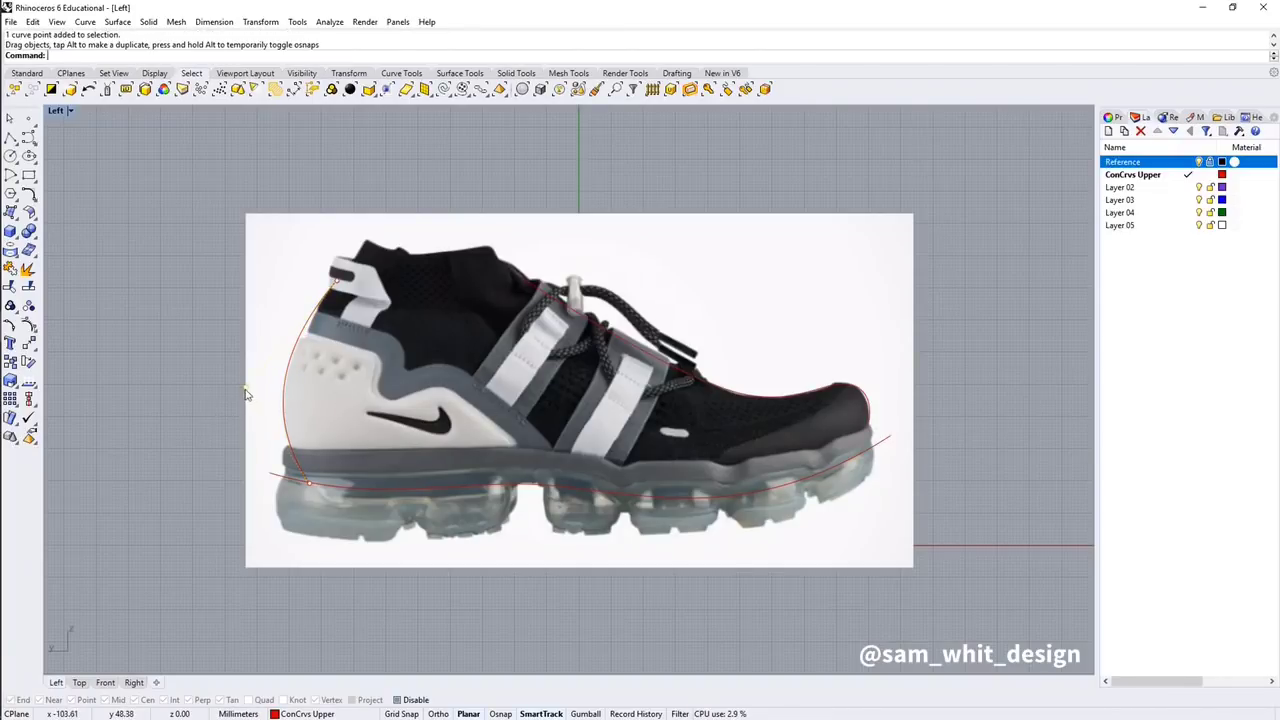
scroll(443, 401, "down", 2)
right_click_drag(487, 402, 456, 408)
scroll(456, 408, "up", 2)
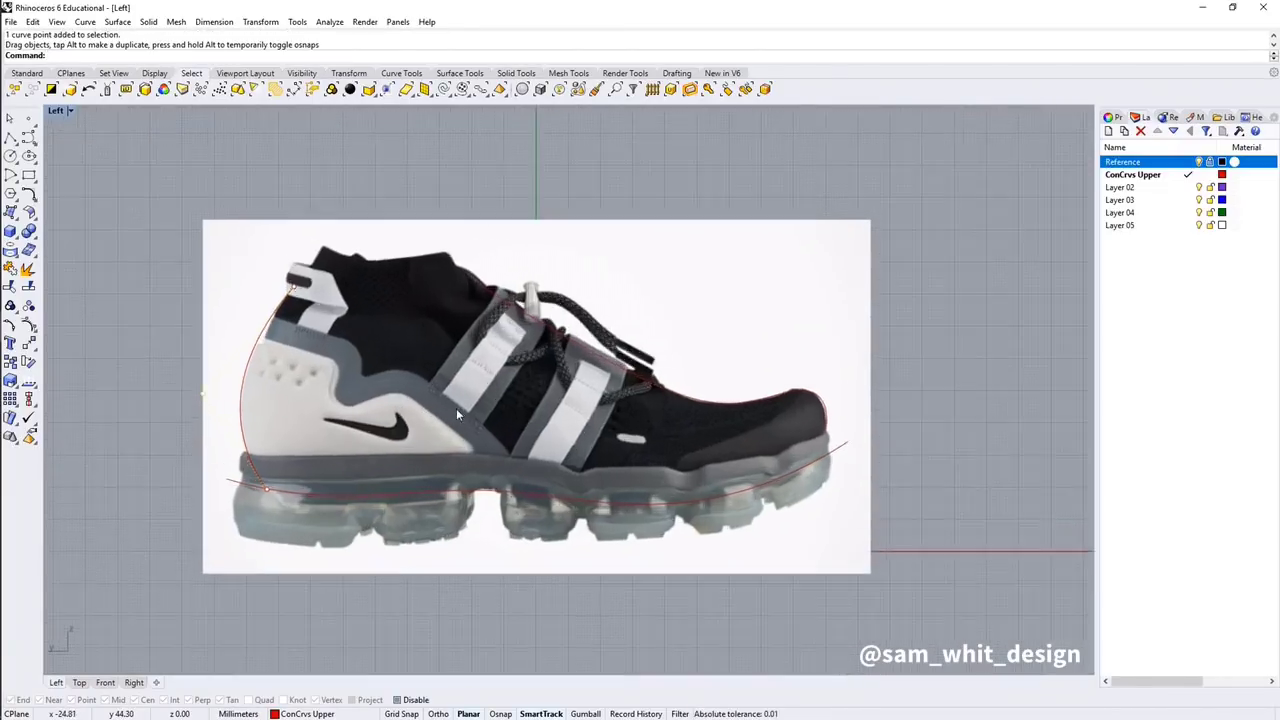
- Shift the heel curve slightly inward and readjust its top, bottom and middle points so it crosses the sole curve
left_click(242, 421)
left_click_drag(242, 421, 248, 422)
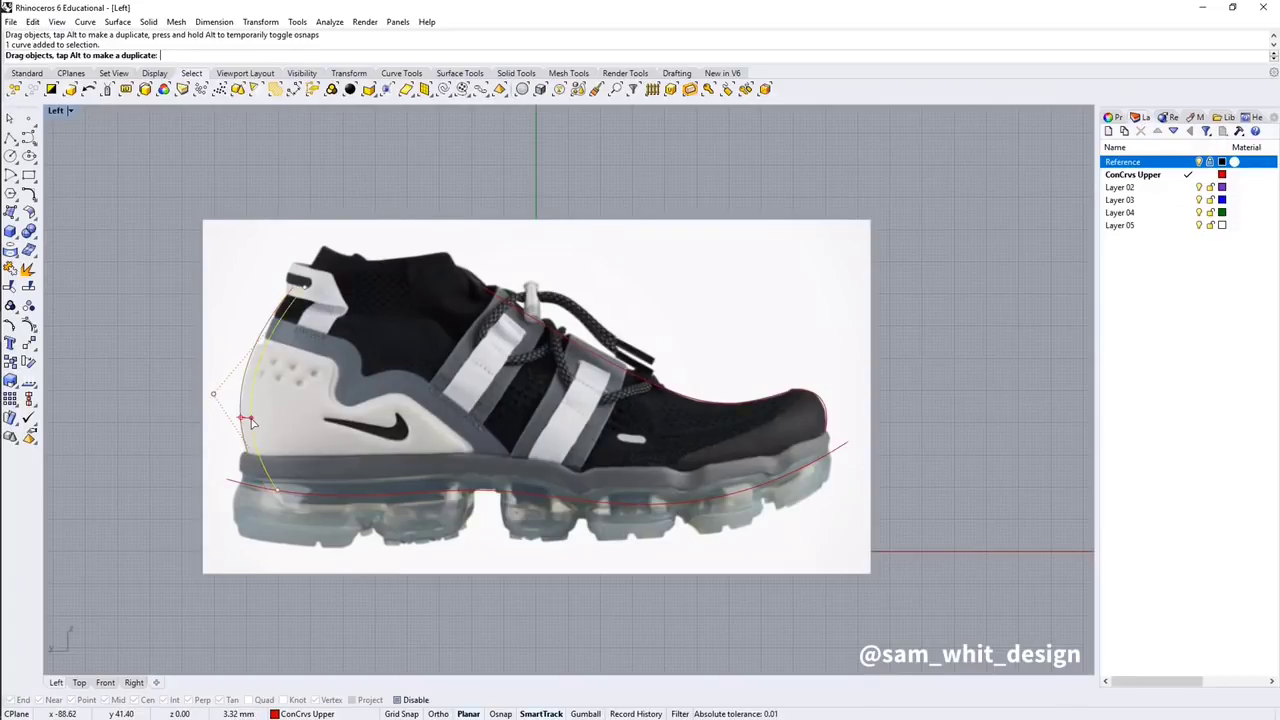
left_click(298, 289)
left_click_drag(298, 289, 296, 284)
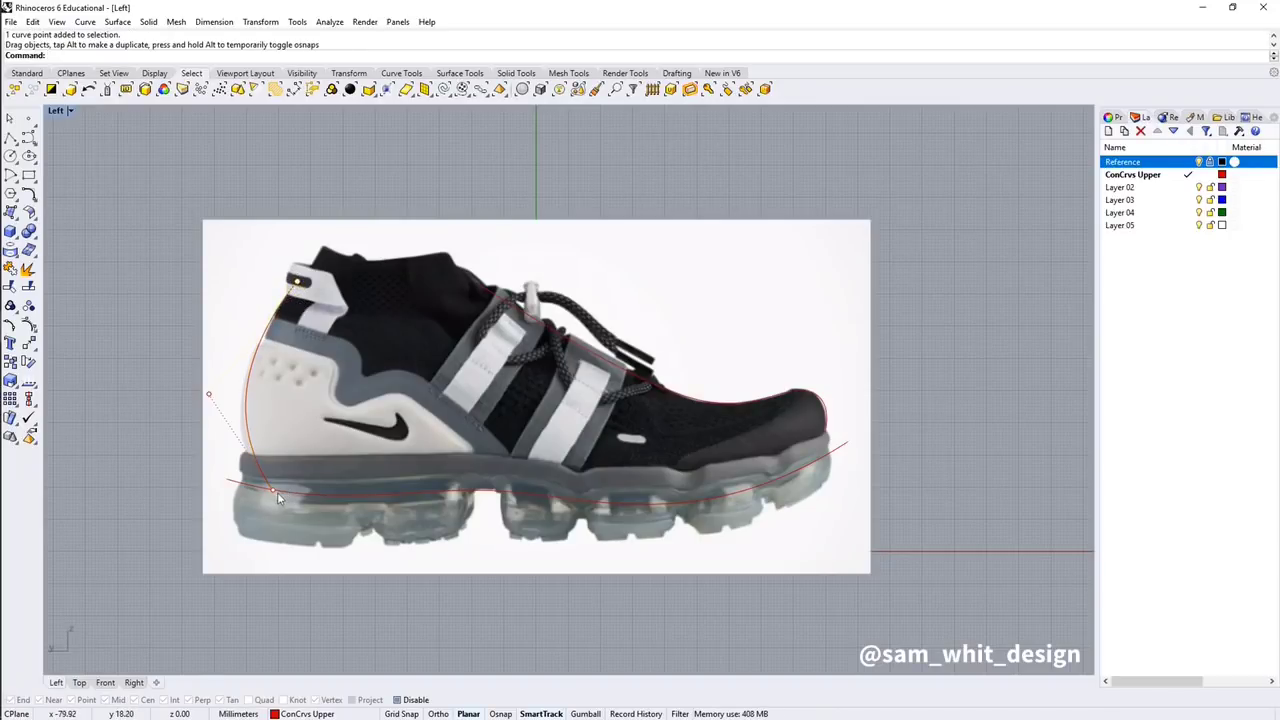
left_click_drag(274, 492, 276, 495)
left_click_drag(209, 394, 205, 403)
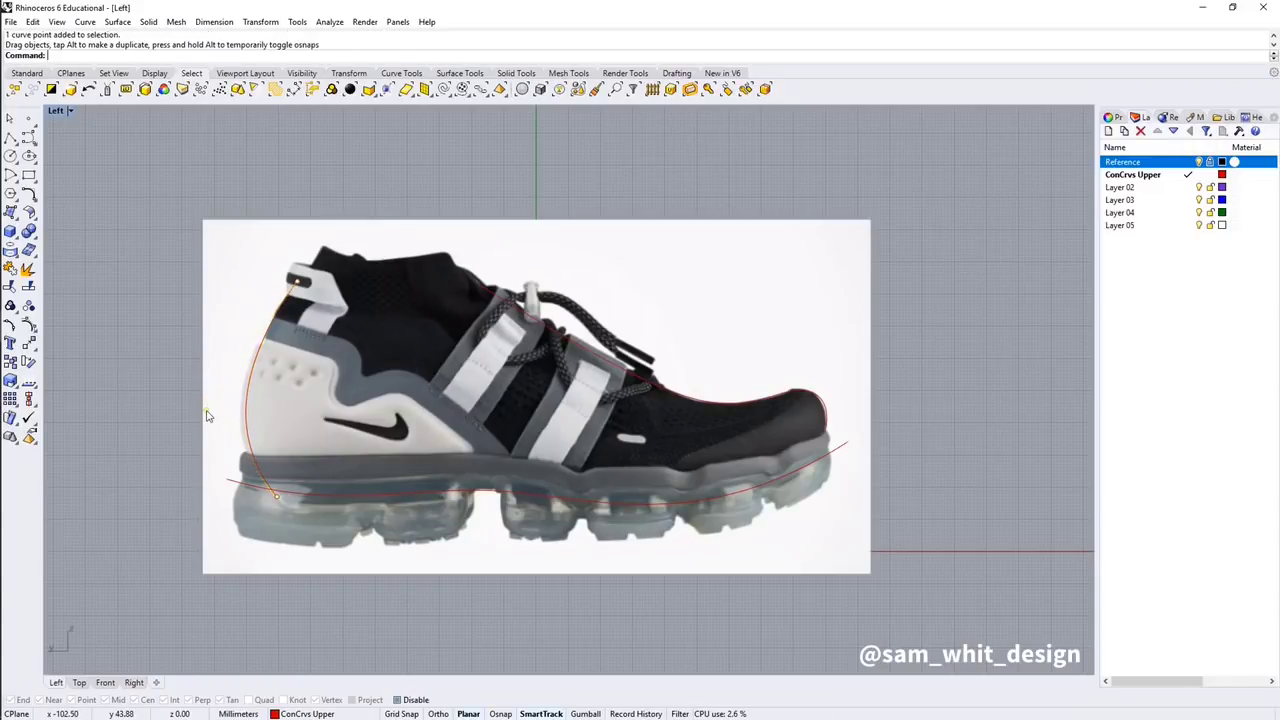
- Extend the toe end of the instep curve downward past the sole curve
scroll(389, 432, "down", 2)
scroll(565, 435, "up", 3)
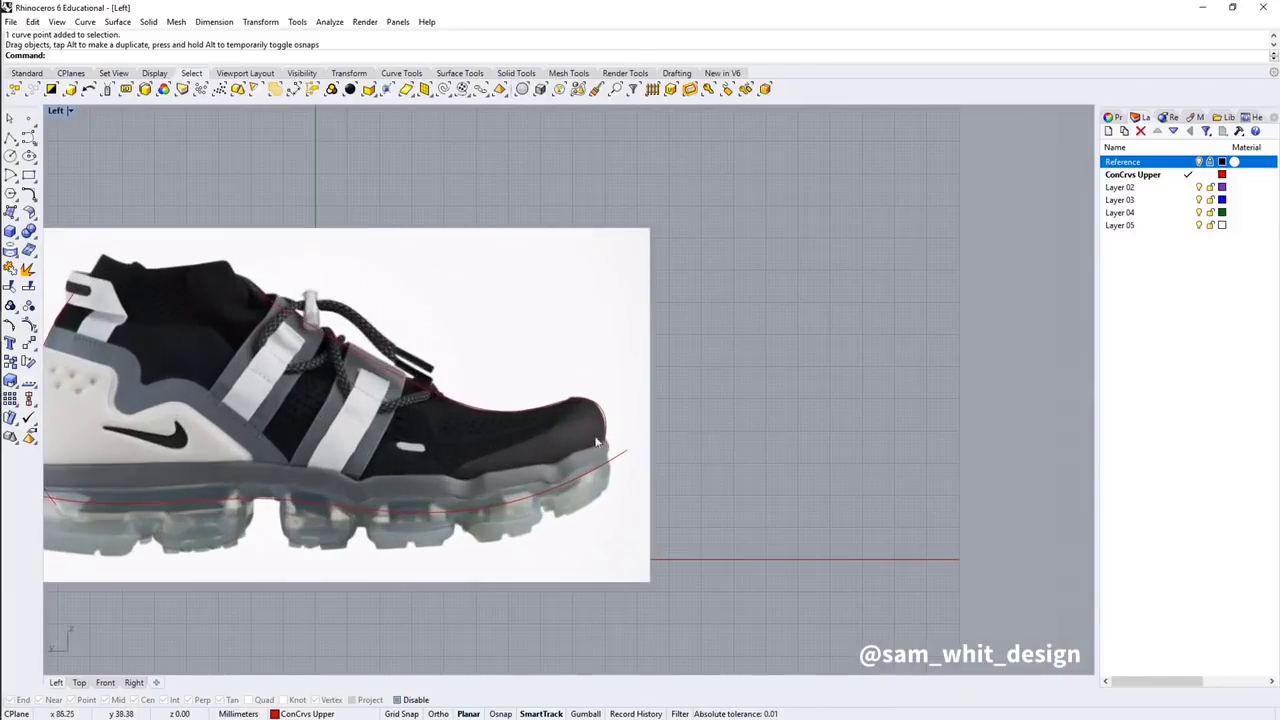
left_click(604, 447)
left_click_drag(604, 447, 604, 468)
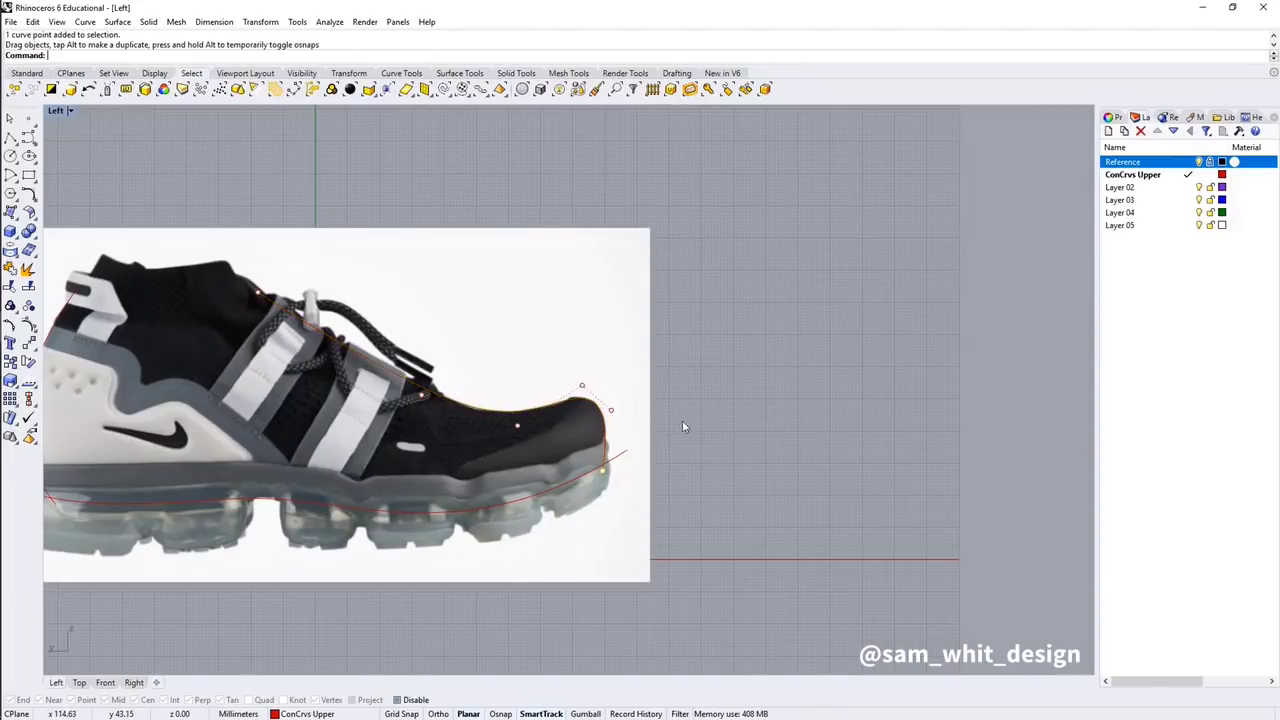
- Draw a three-point curve across the ankle opening from behind the heel to the top of the instep, lowering its middle point
scroll(672, 436, "down", 3)
scroll(540, 390, "up", 5)
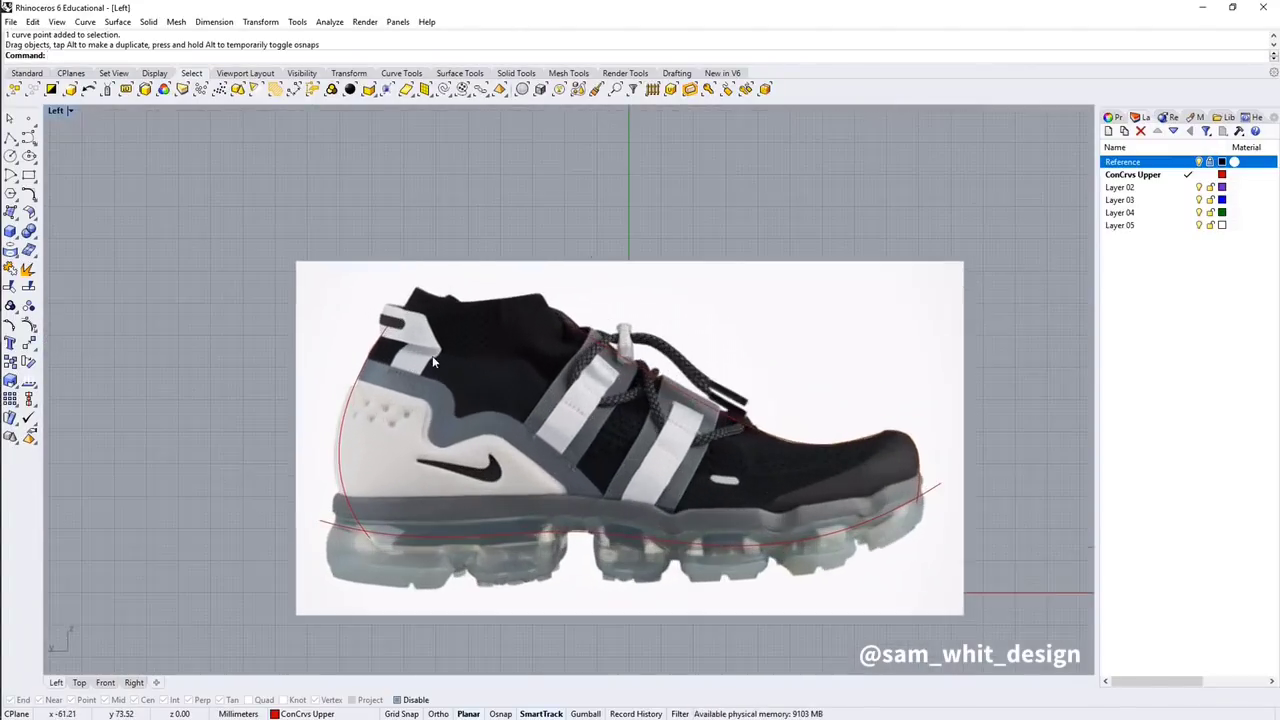
left_click(28, 137)
scroll(470, 337, "up", 4)
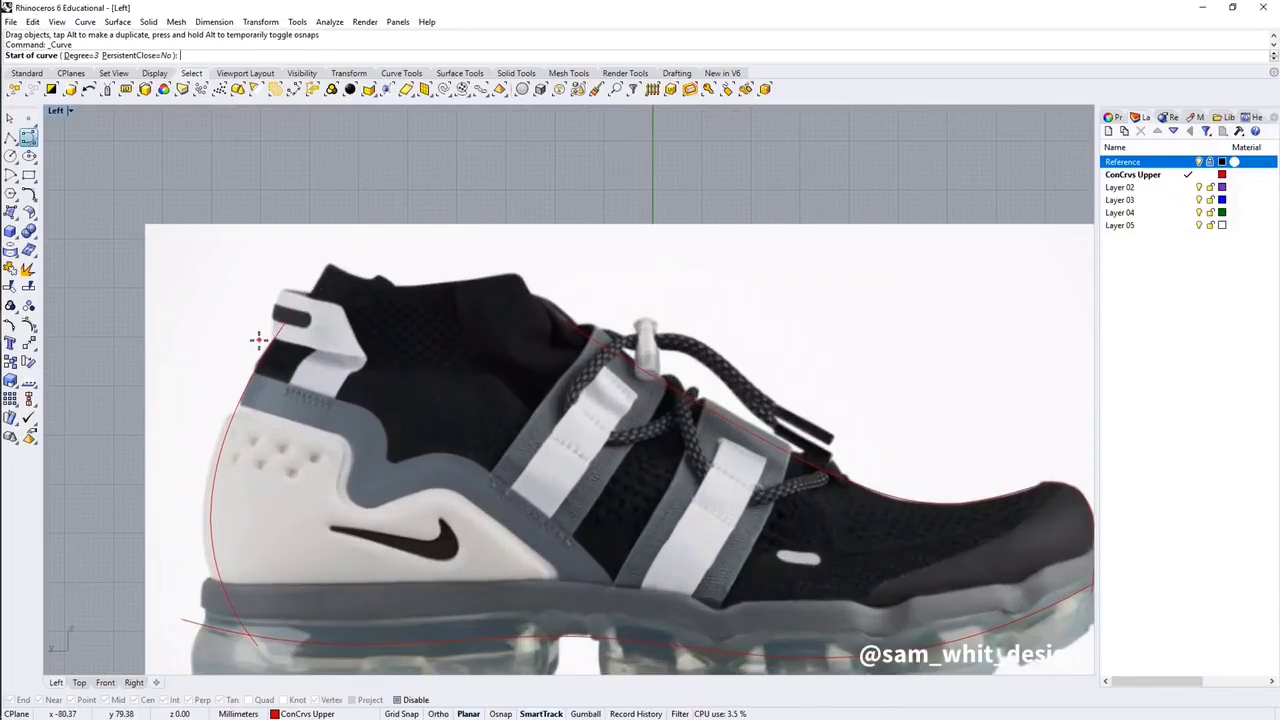
left_click(258, 340)
left_click(409, 381)
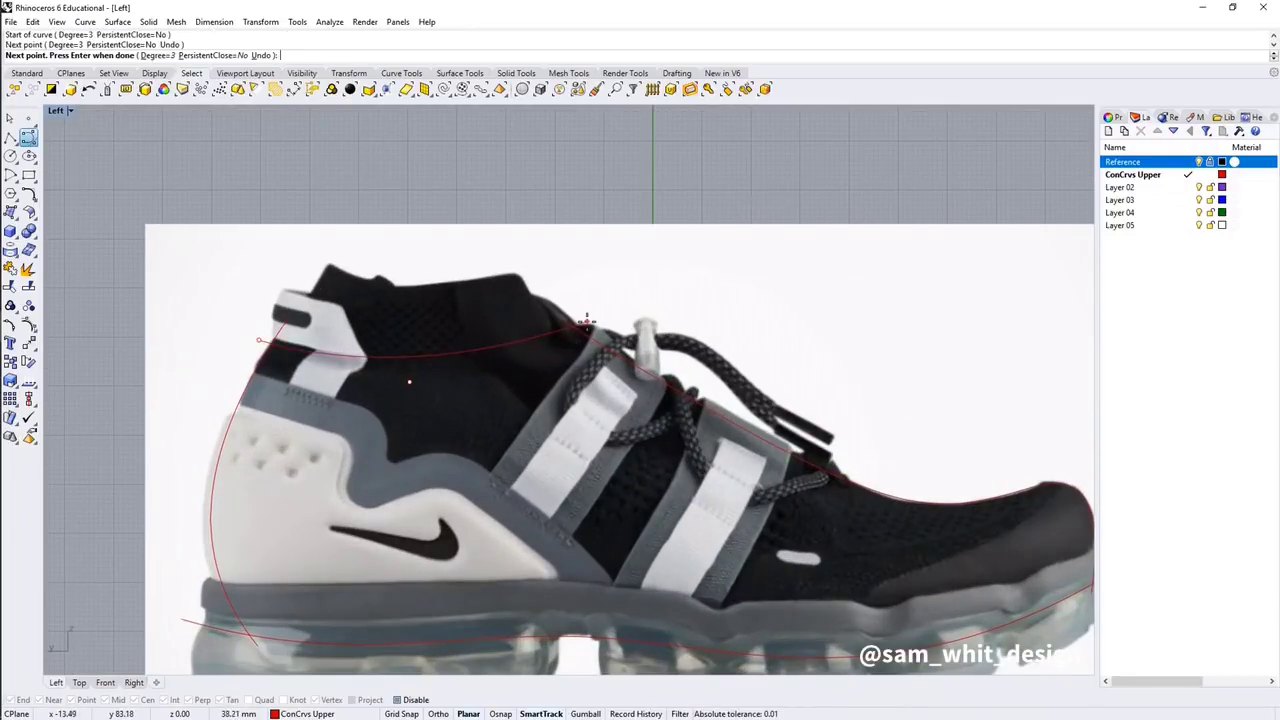
left_click(587, 320)
key("Return")
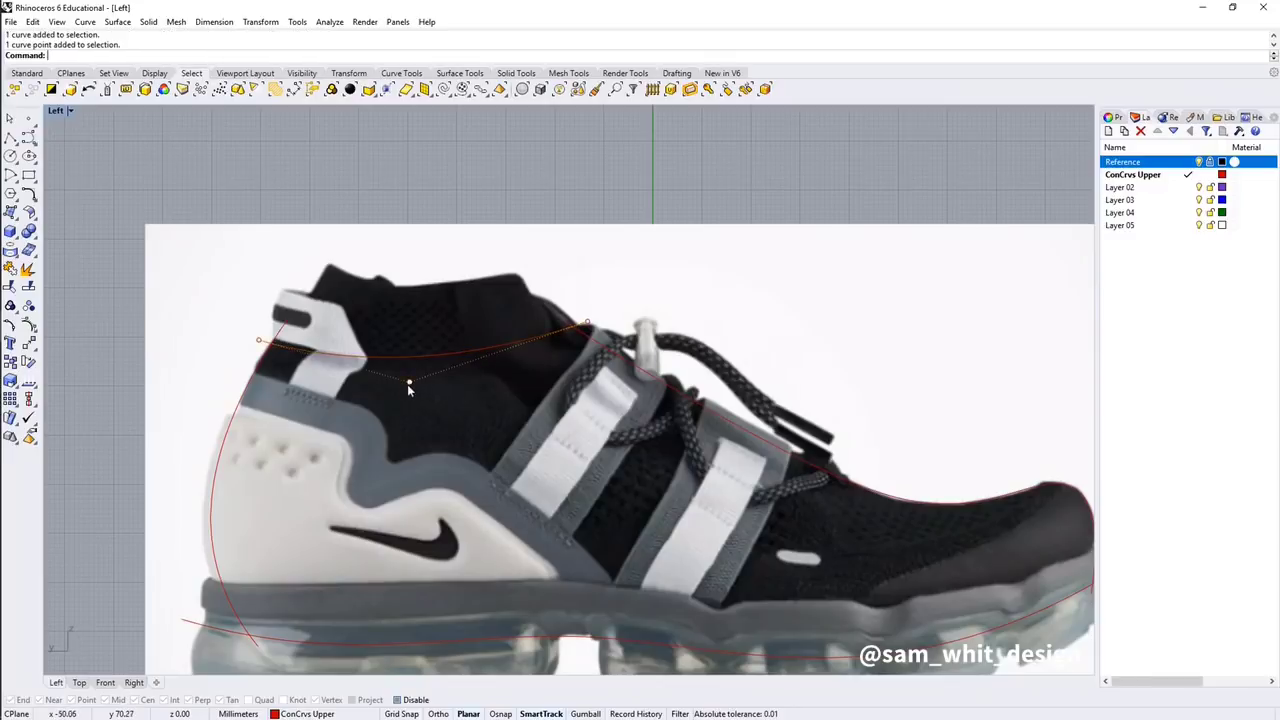
left_click_drag(409, 381, 422, 418)
- Review the traced profile curves and hide the Reference layer
scroll(424, 417, "down", 8)
scroll(462, 423, "up", 2)
right_click_drag(502, 301, 460, 268)
scroll(490, 418, "up", 3)
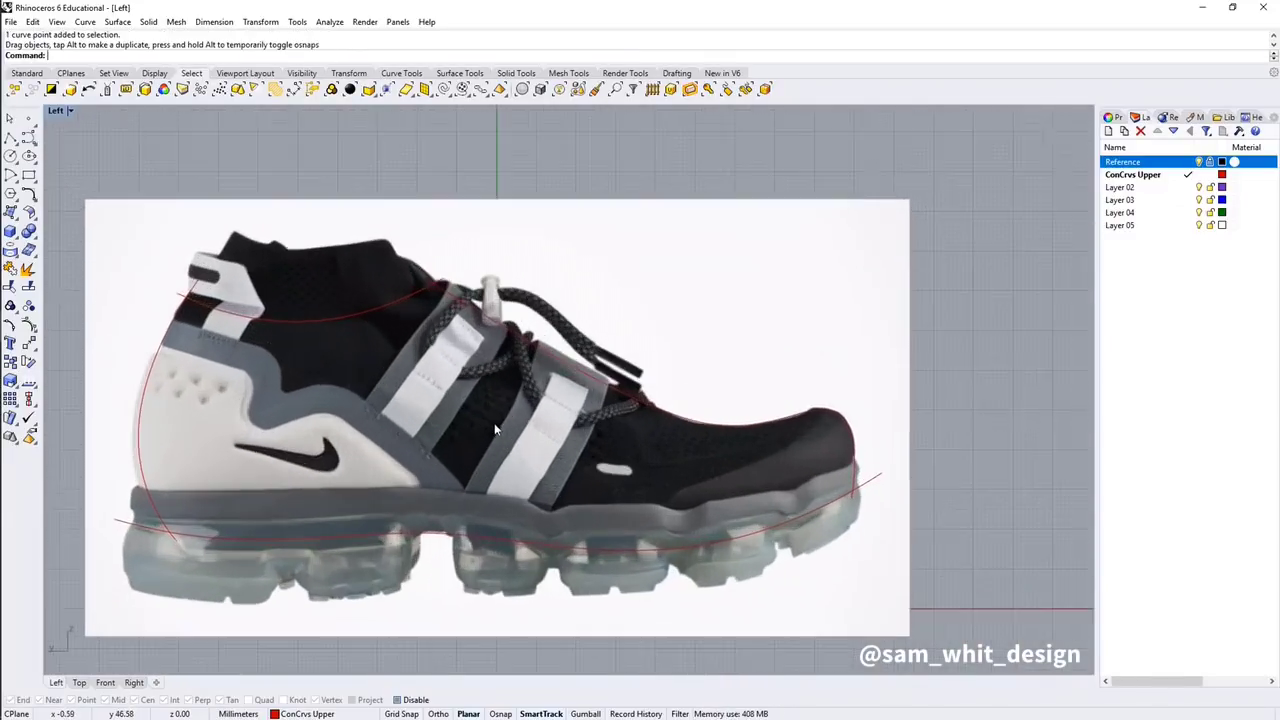
scroll(493, 422, "down", 2)
scroll(503, 435, "down", 1)
right_click_drag(506, 440, 506, 446)
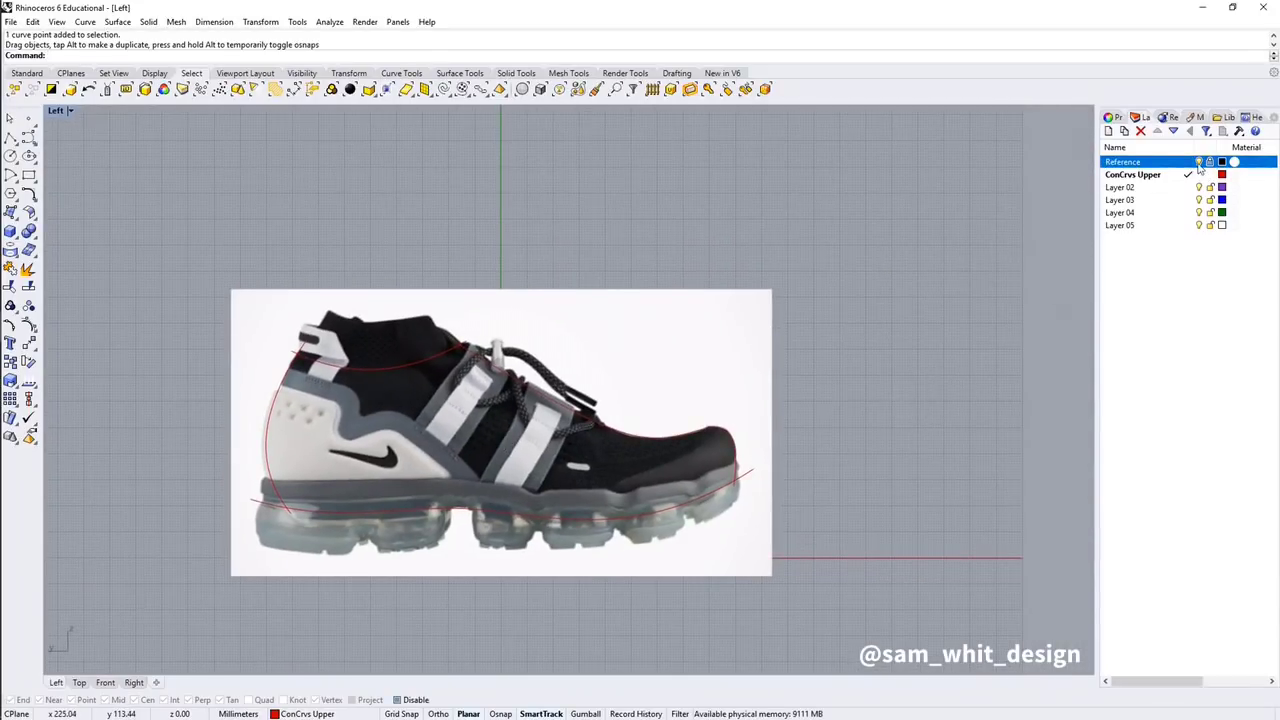
left_click(1199, 163)
- Switch the viewport to the Front view
right_click_drag(514, 476, 532, 497)
scroll(567, 474, "up", 2)
middle_click(532, 503)
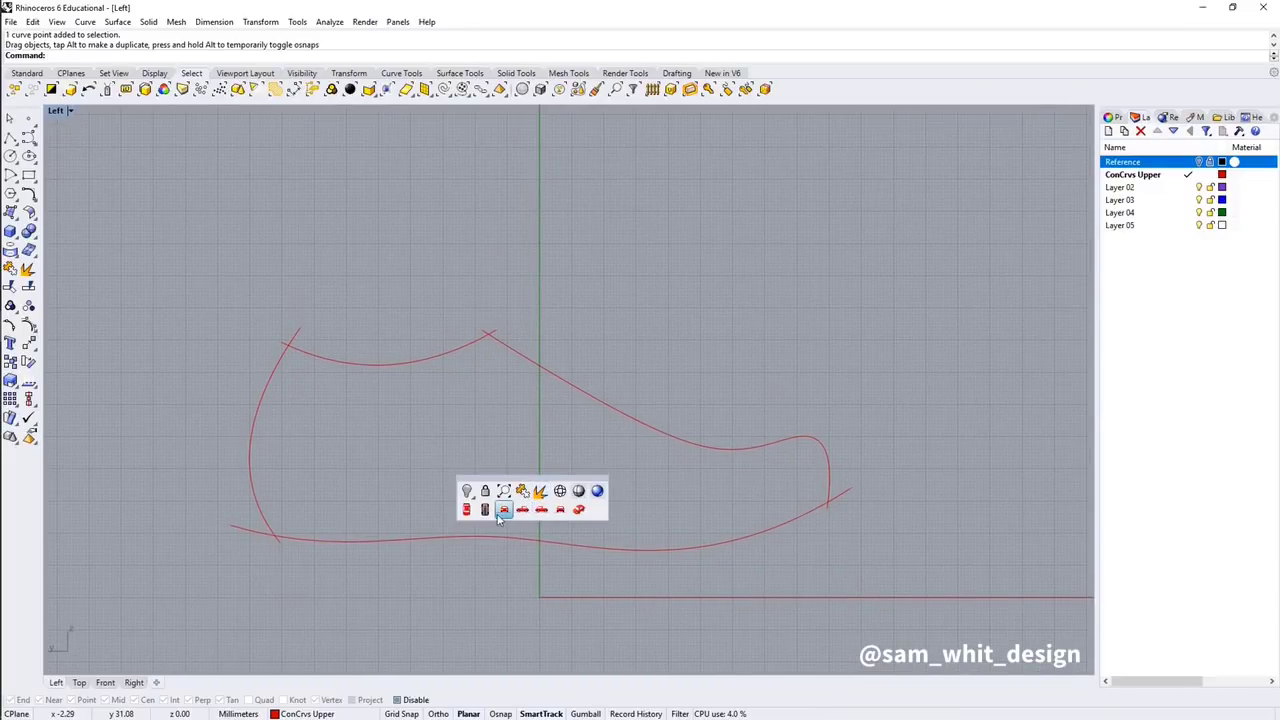
left_click(503, 514)
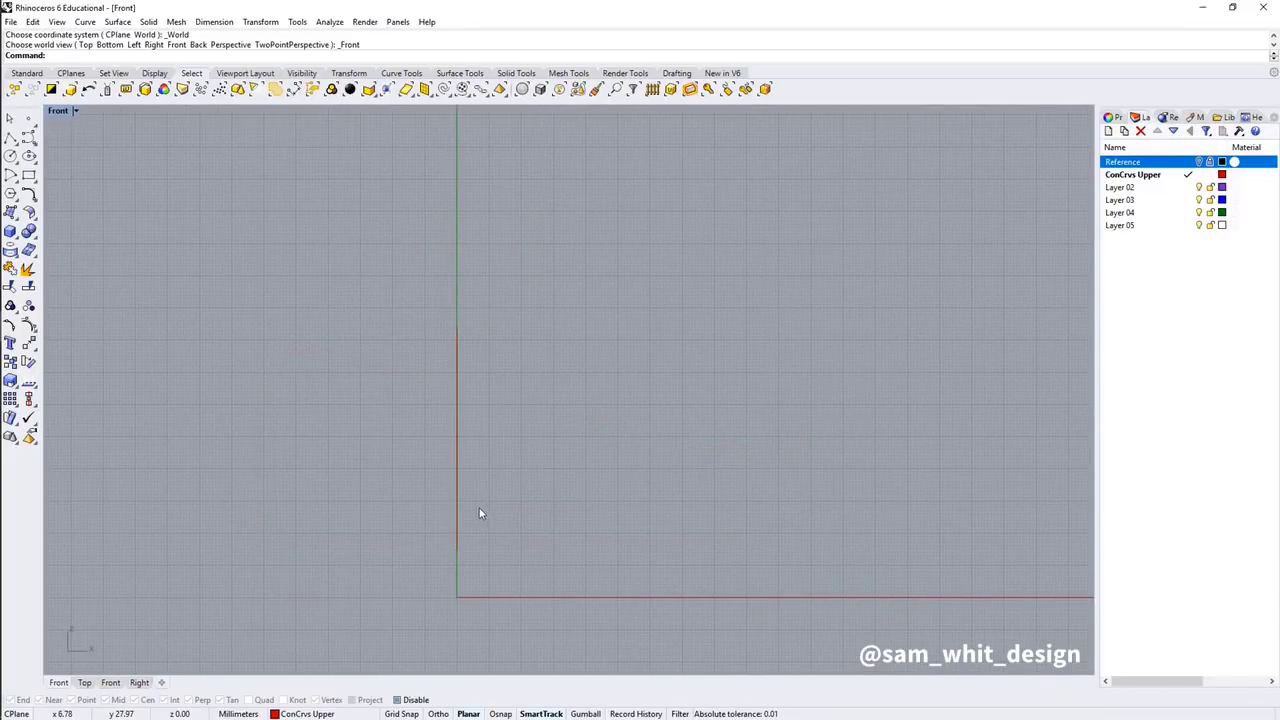
- Switch the viewport to the Top view and show the Reference layer again for the outsole photo
scroll(440, 540, "up", 4)
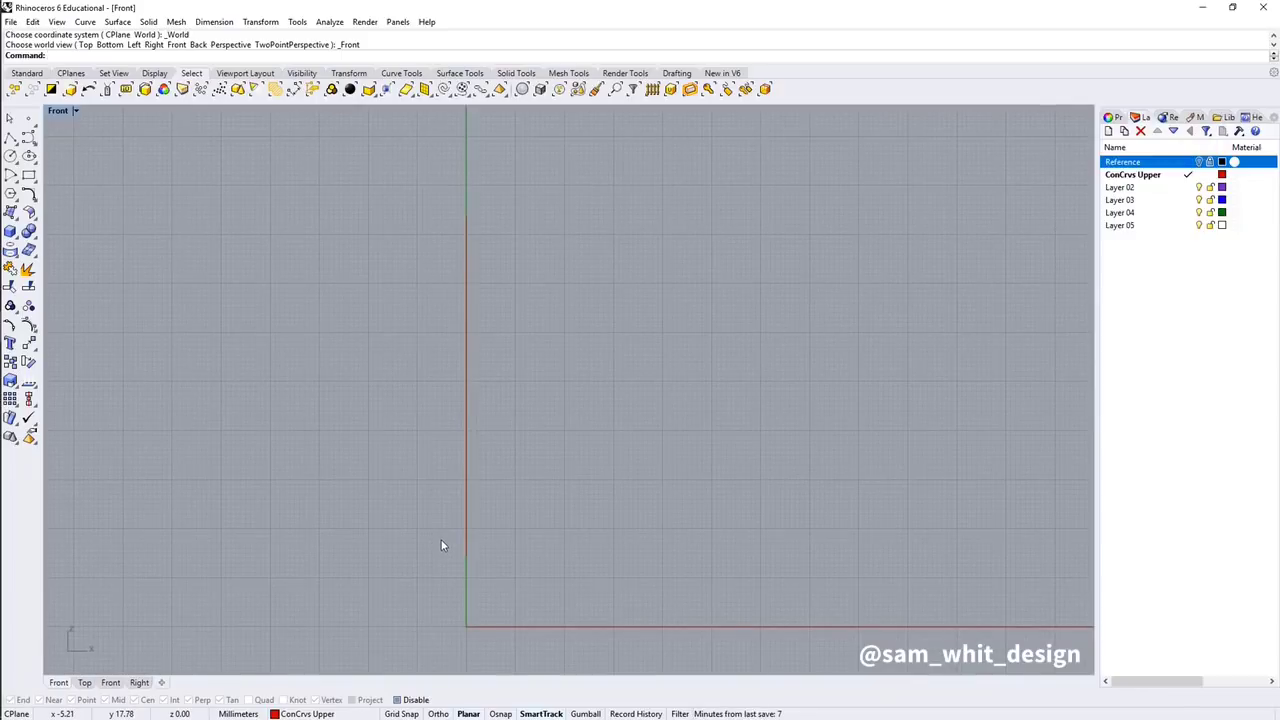
middle_click(441, 545)
left_click(416, 537)
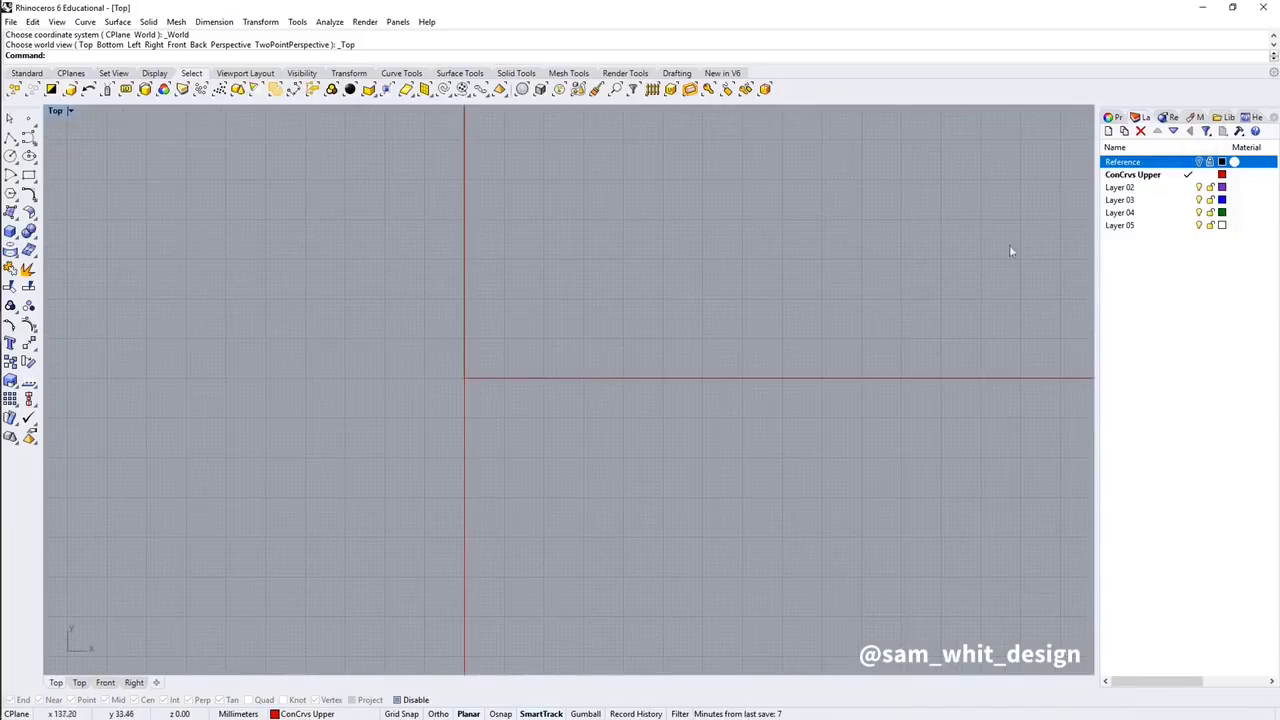
left_click(1199, 162)
scroll(759, 335, "down", 4)
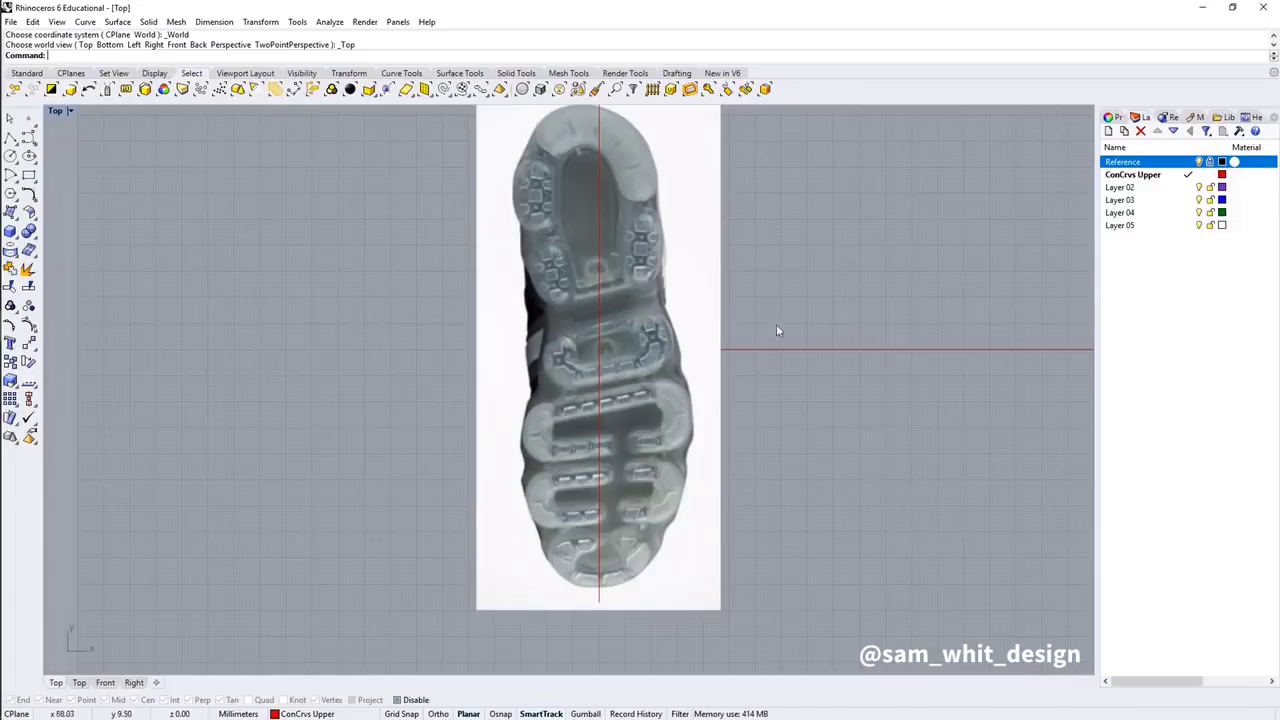
right_click_drag(674, 433, 644, 436)
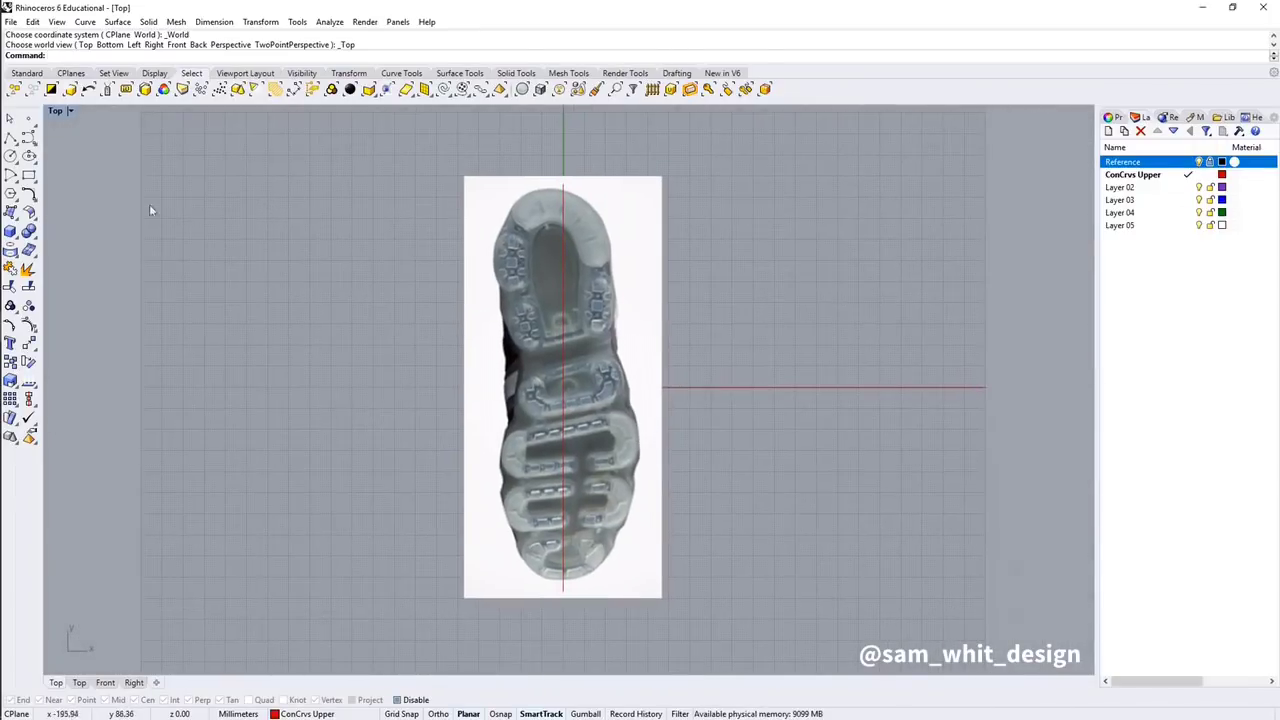
- Trace the outsole photo in the Bottom view with a closed degree 3 control-point curve running around toe, arch and heel
left_click(29, 138)
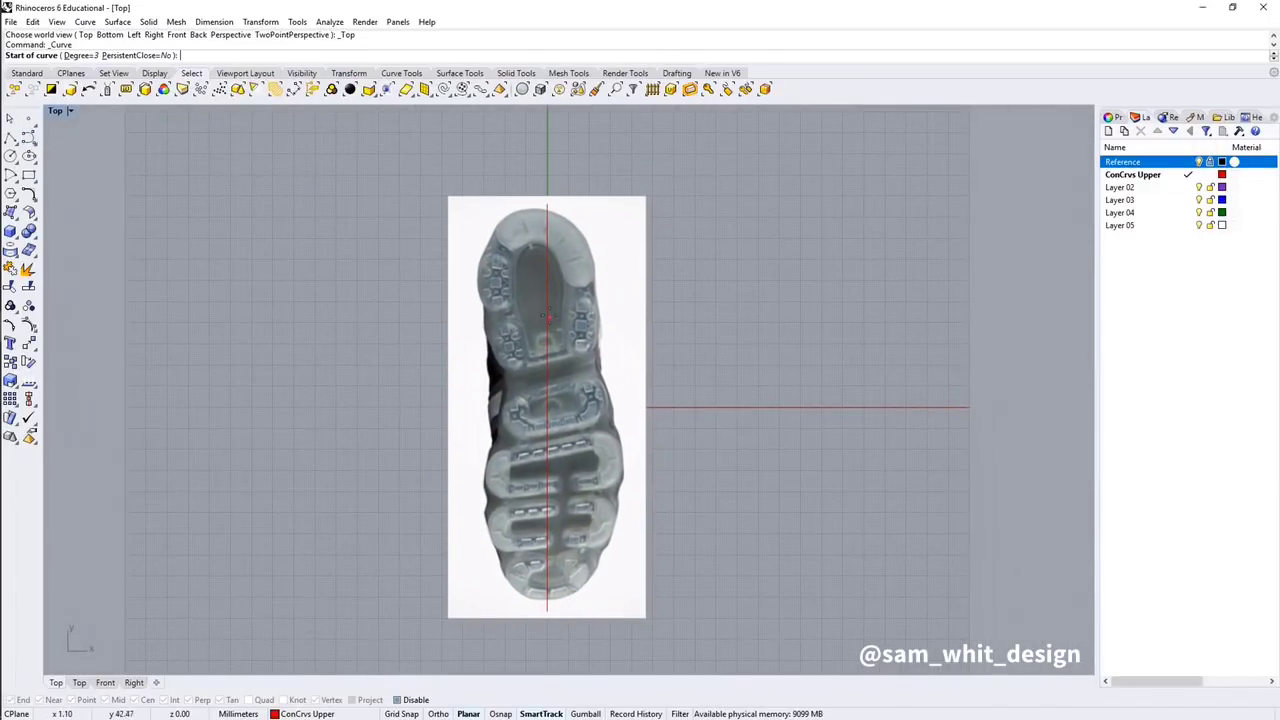
middle_click(528, 299)
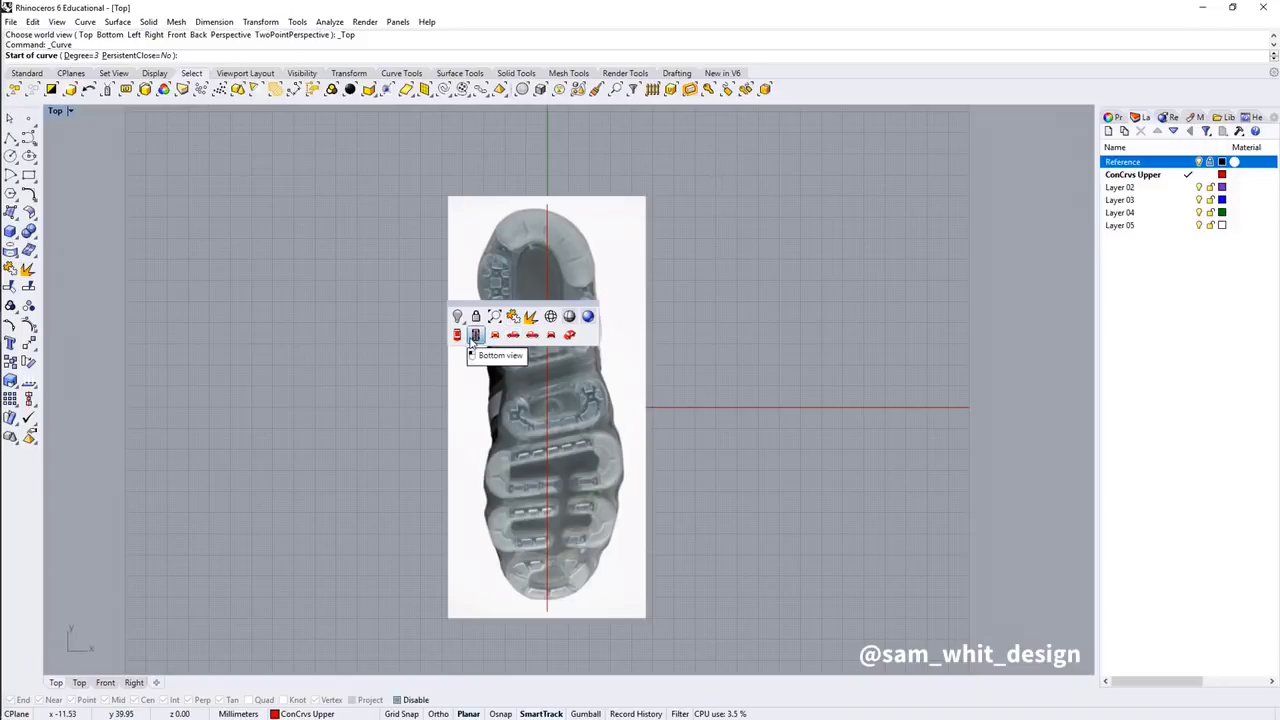
left_click(475, 335)
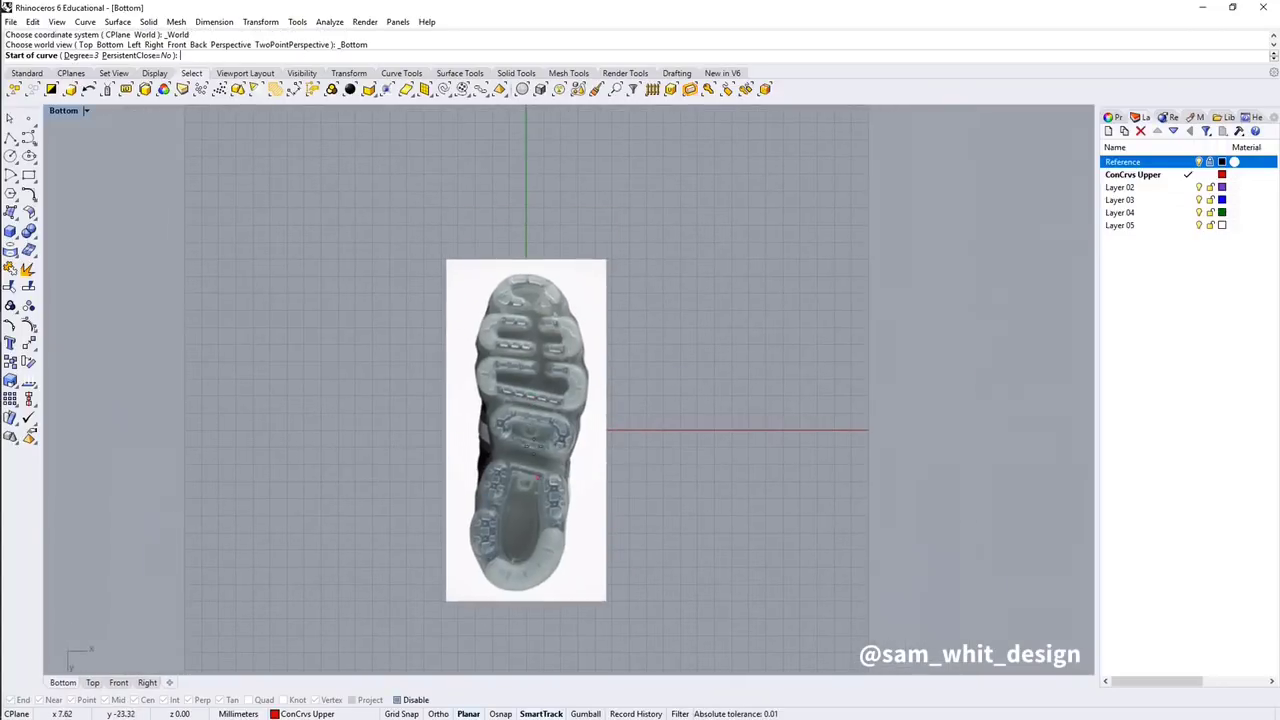
scroll(506, 243, "up", 2)
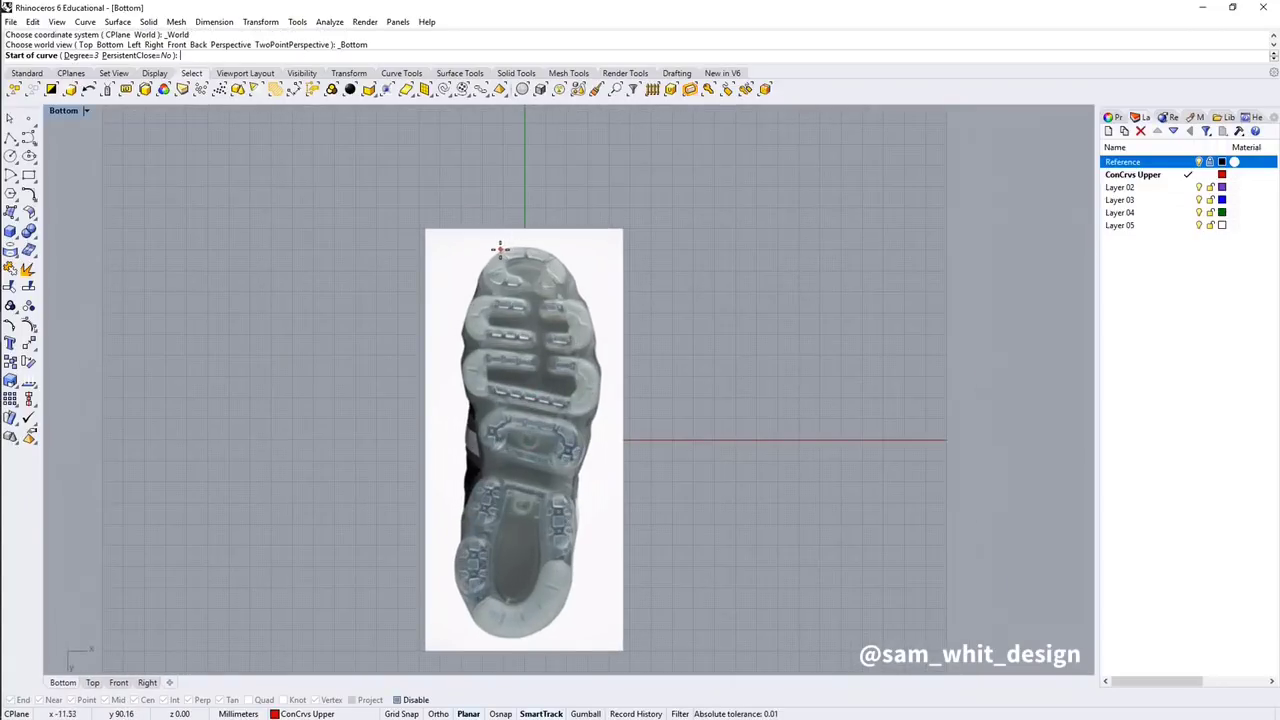
left_click(500, 250)
left_click(548, 251)
left_click(598, 357)
left_click(573, 483)
left_click(573, 573)
left_click(536, 635)
left_click(472, 627)
left_click(481, 461)
left_click(461, 350)
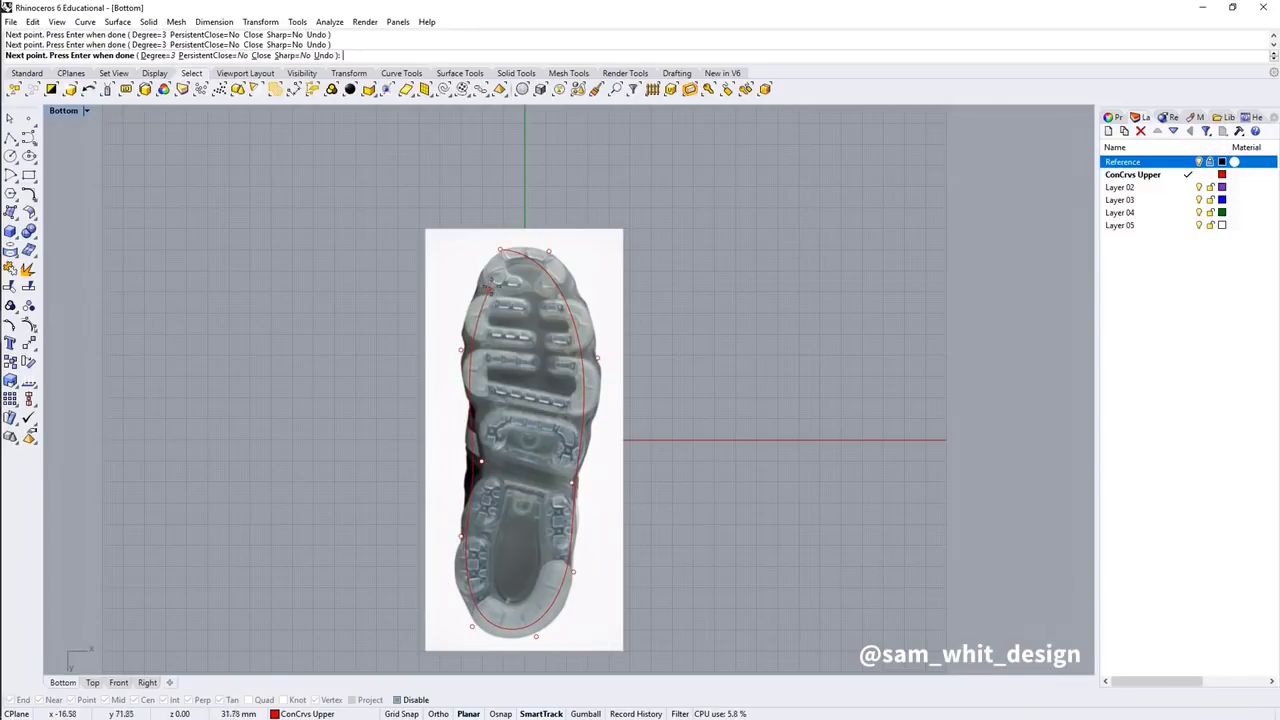
left_click(500, 250)
- Move the forefoot control points on both sides of the sole outline outward to widen it towards the photo's edges
scroll(503, 290, "up", 3)
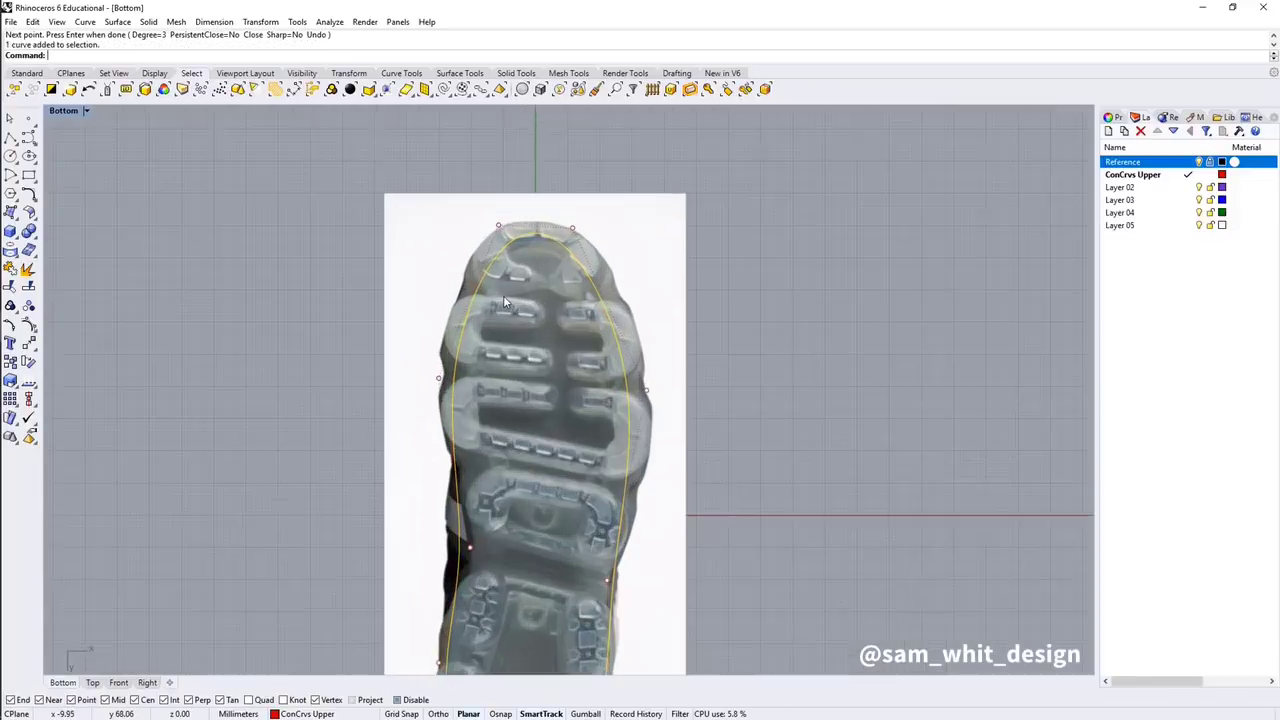
left_click(409, 345)
left_click_drag(409, 347, 390, 322)
scroll(397, 325, "down", 2)
left_click(546, 376)
left_click_drag(546, 376, 567, 367)
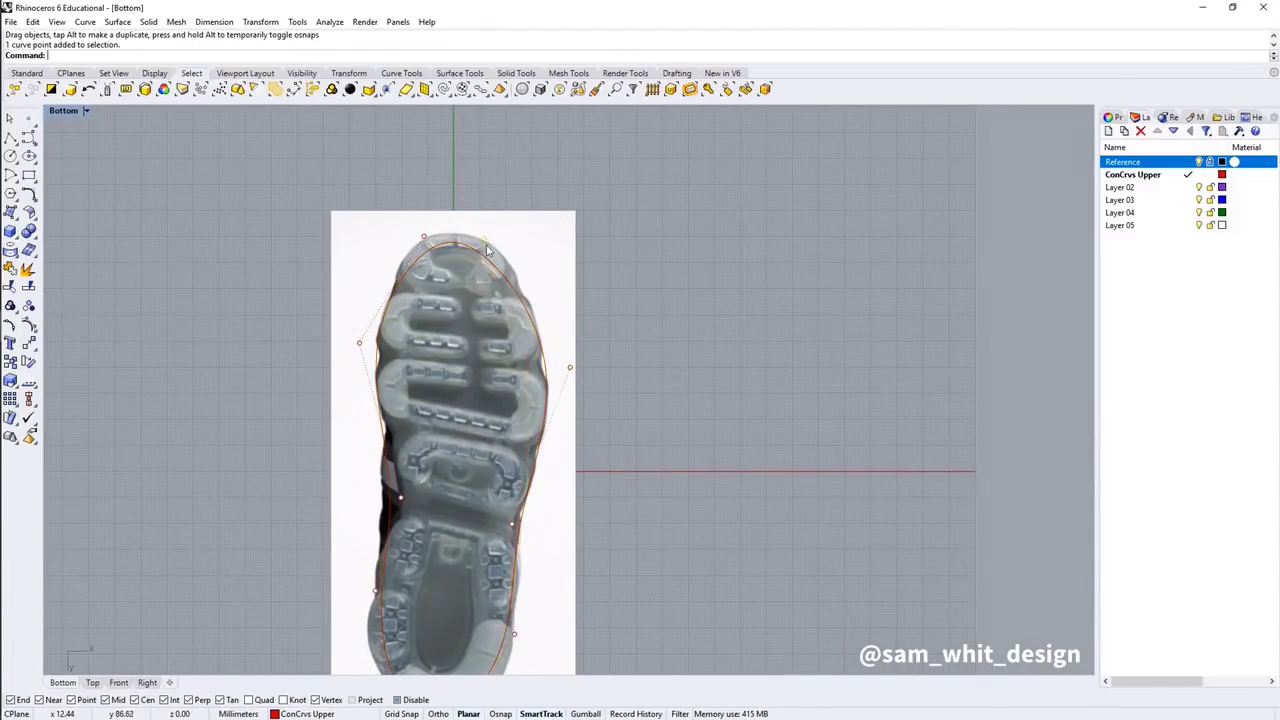
- Reposition the two toe control points beyond the toe so the outline follows the front edge of the outsole
left_click_drag(487, 248, 494, 229)
left_click(423, 239)
left_click_drag(415, 233, 408, 227)
left_click(497, 228)
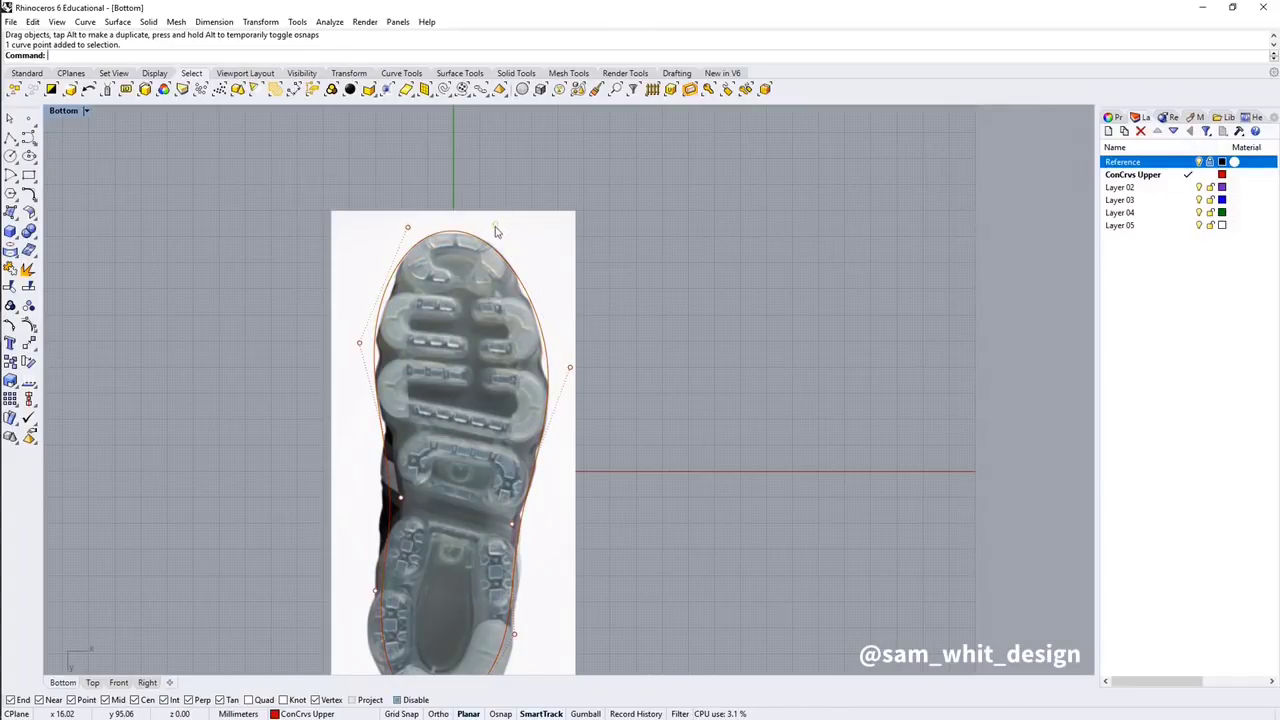
left_click_drag(499, 235, 504, 244)
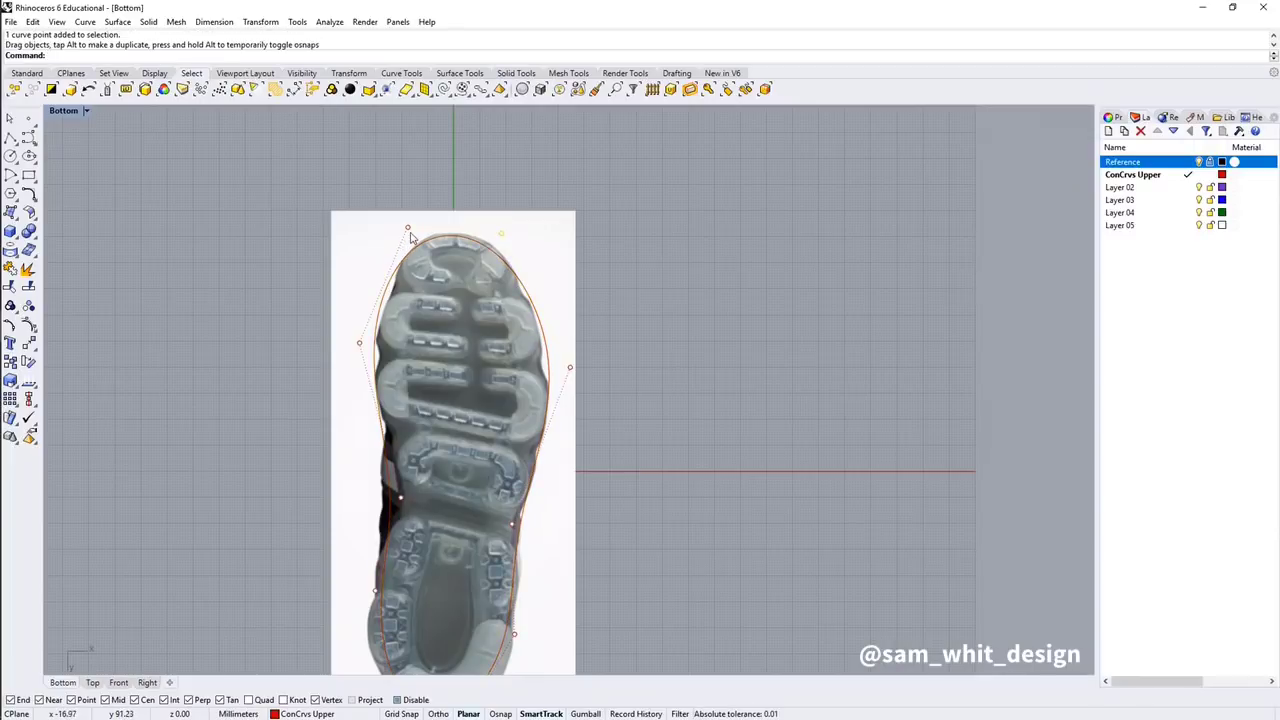
- Pull the two forefoot side control points slightly inward so the outline hugs the outsole
left_click(359, 344)
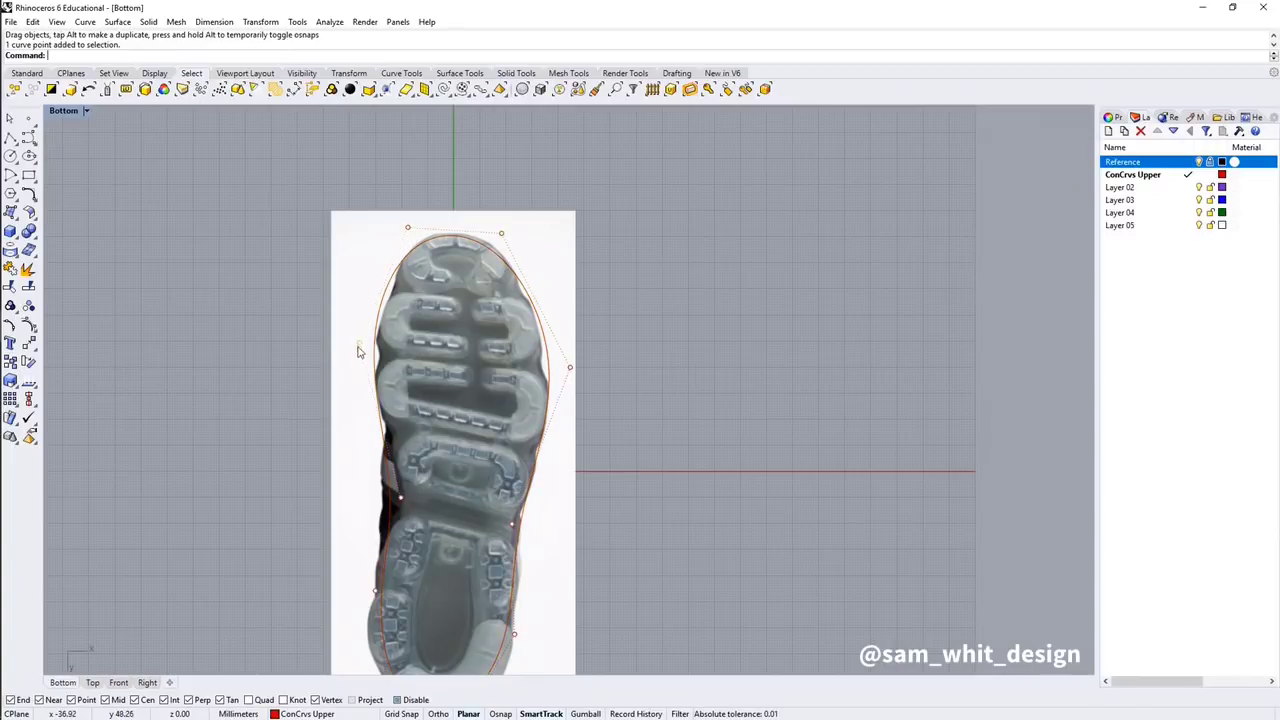
left_click_drag(366, 349, 370, 353)
left_click(569, 369)
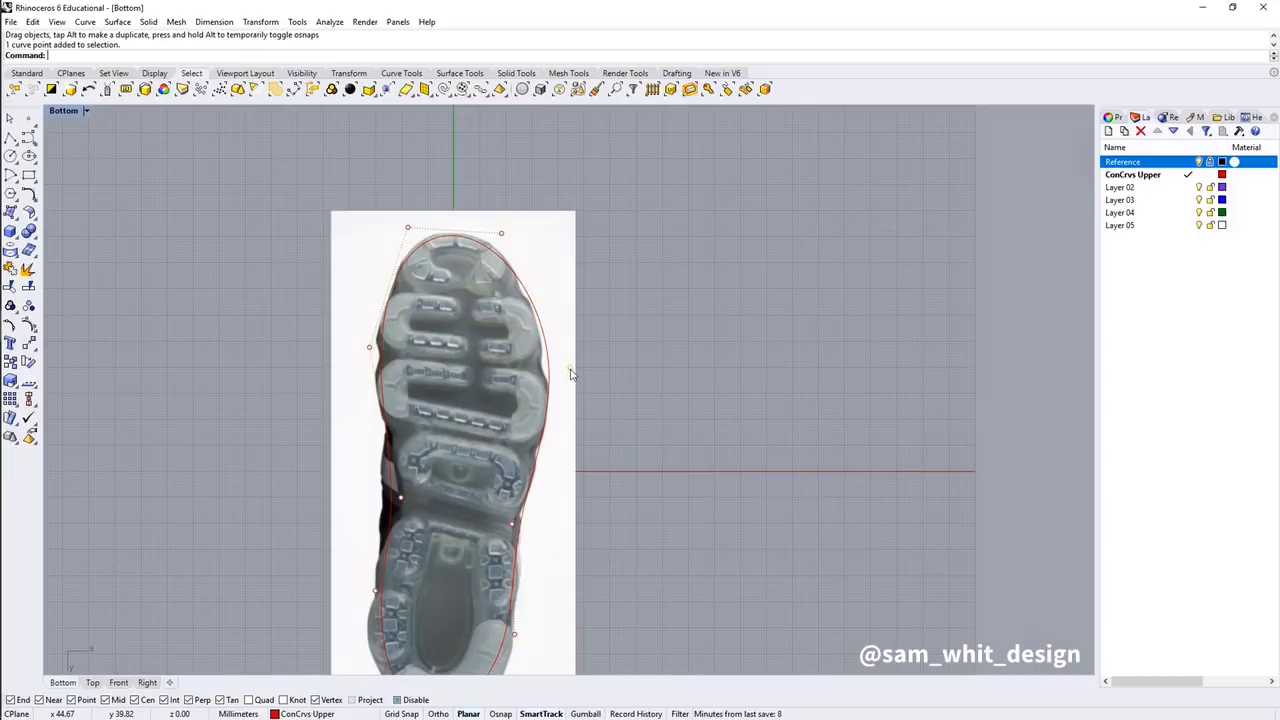
left_click_drag(569, 369, 562, 368)
- Move one arch control point inward and the heel control points outward to fit the rear half of the outsole
scroll(608, 483, "down", 2)
right_click_drag(587, 481, 569, 424)
left_click(422, 437)
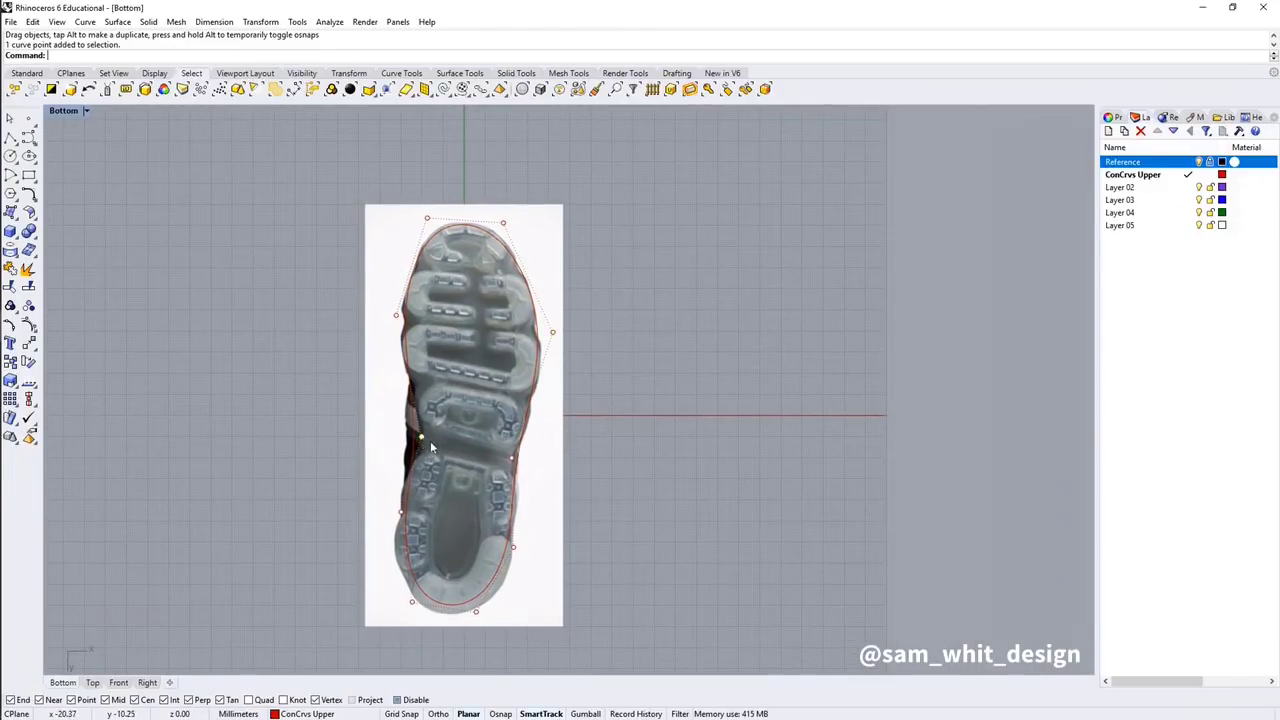
left_click_drag(420, 437, 433, 445)
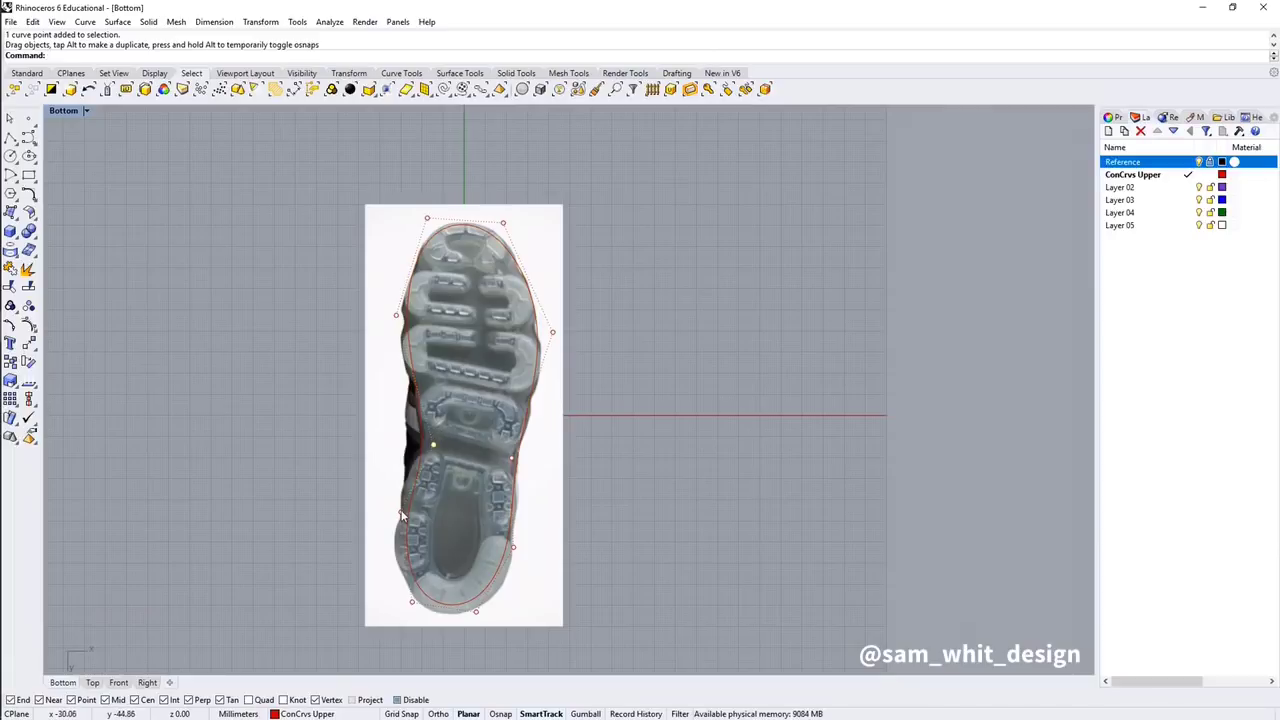
left_click_drag(402, 516, 390, 522)
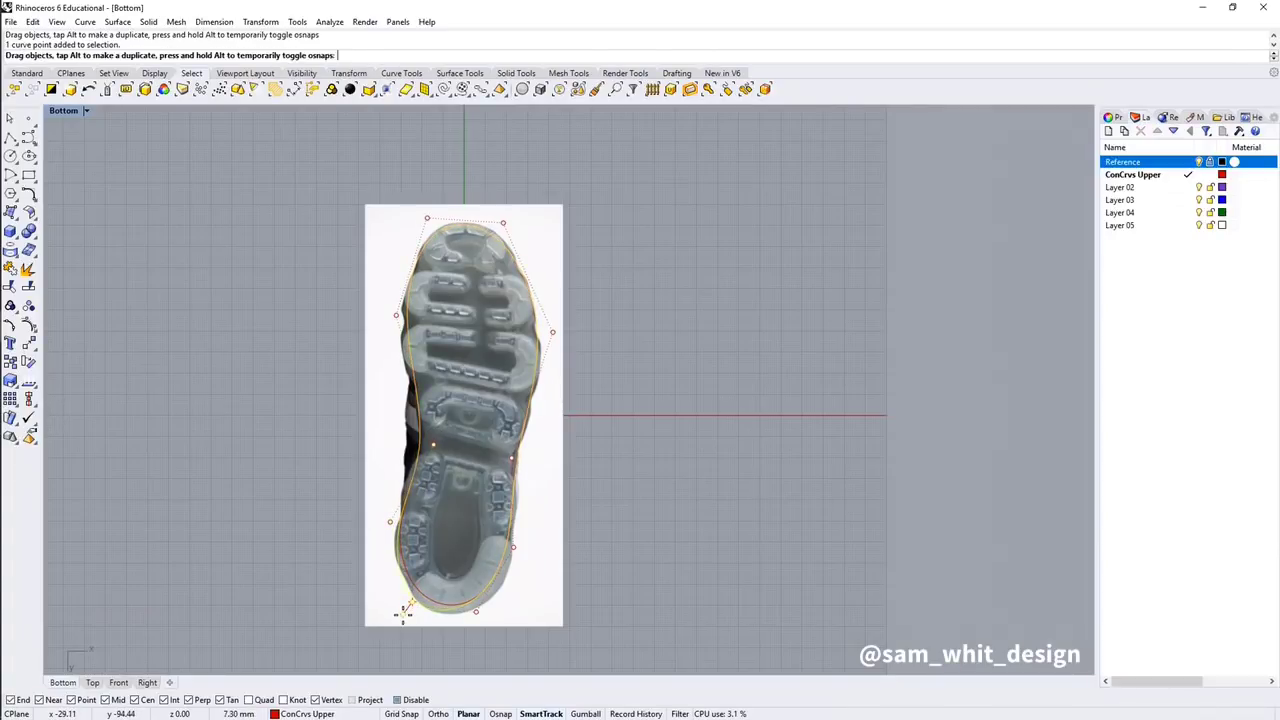
left_click_drag(403, 612, 488, 616)
left_click_drag(521, 546, 519, 547)
- Shift both forefoot side control points slightly outward and towards the heel to refine the widest part of the outline
scroll(521, 457, "down", 2)
right_click_drag(524, 430, 528, 491)
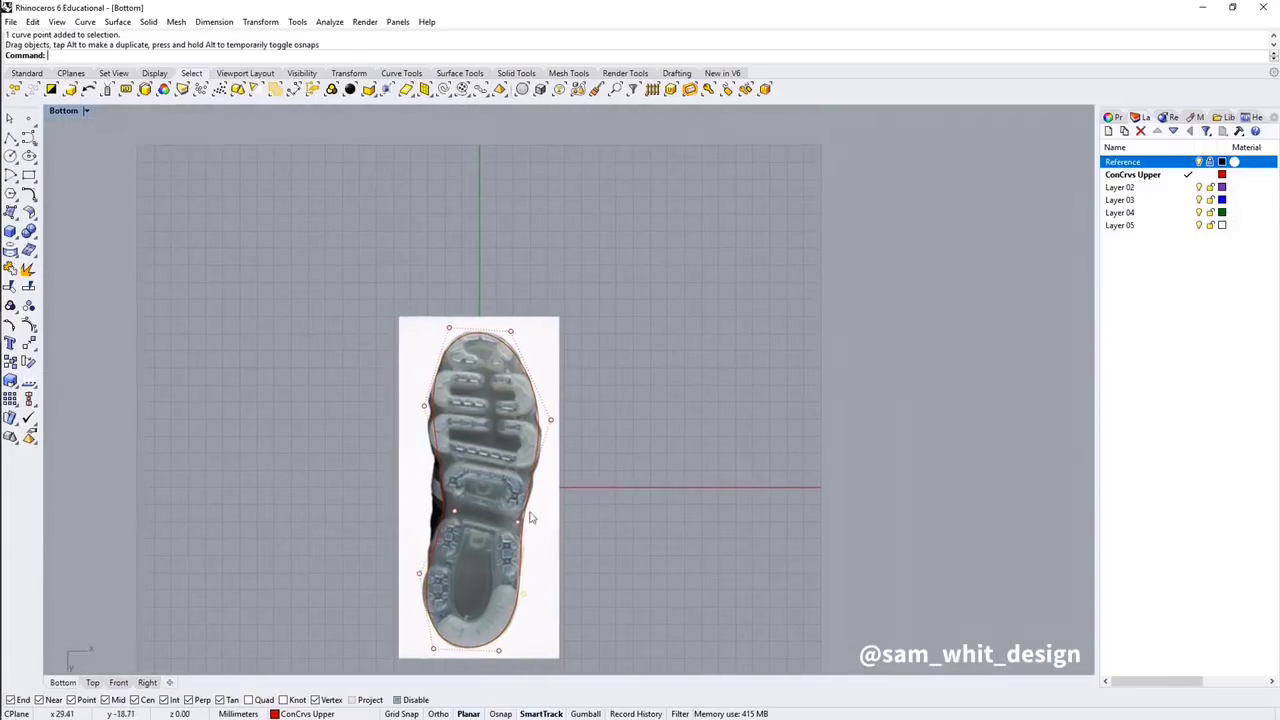
scroll(470, 413, "up", 2)
left_click(413, 404)
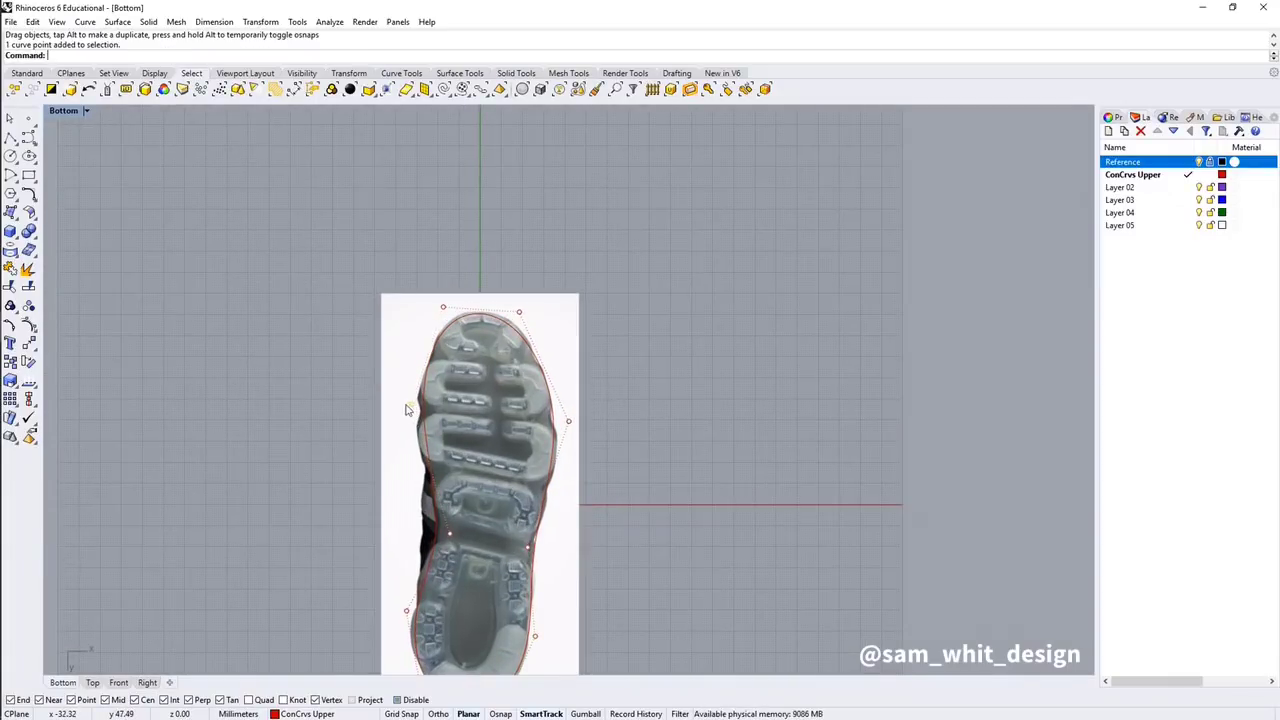
left_click_drag(407, 409, 410, 422)
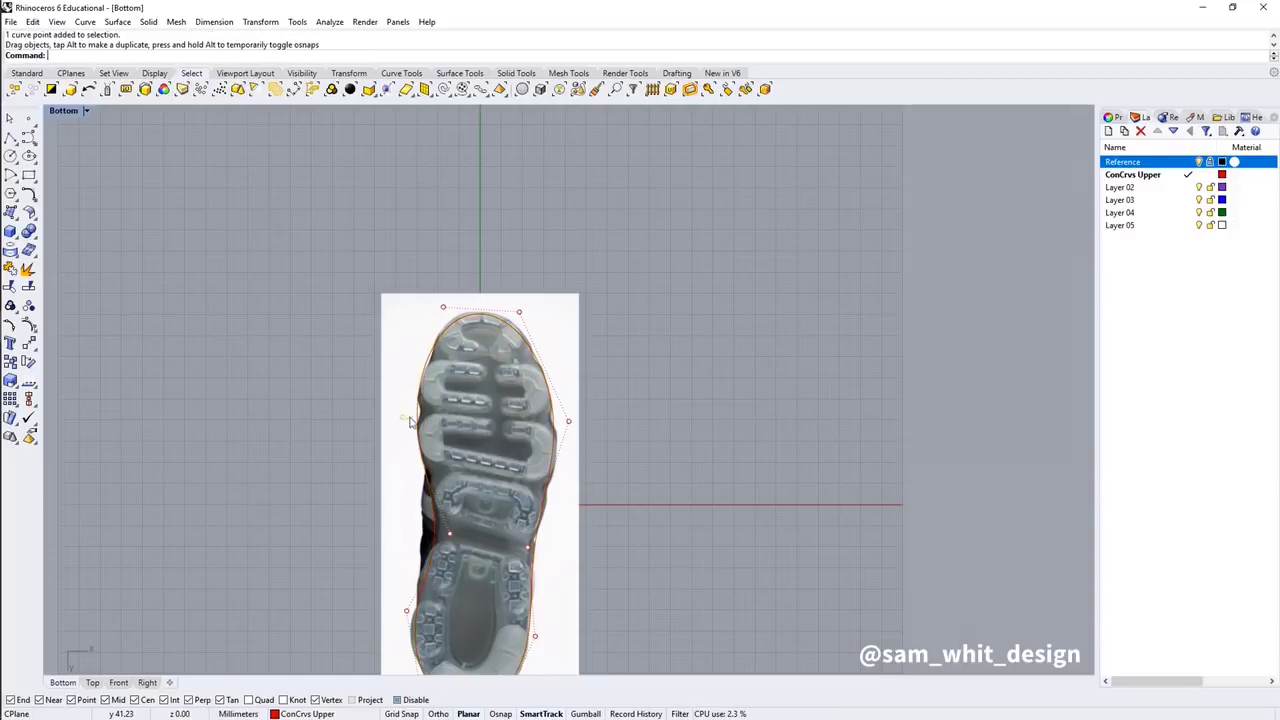
left_click(568, 425)
left_click_drag(569, 425, 576, 437)
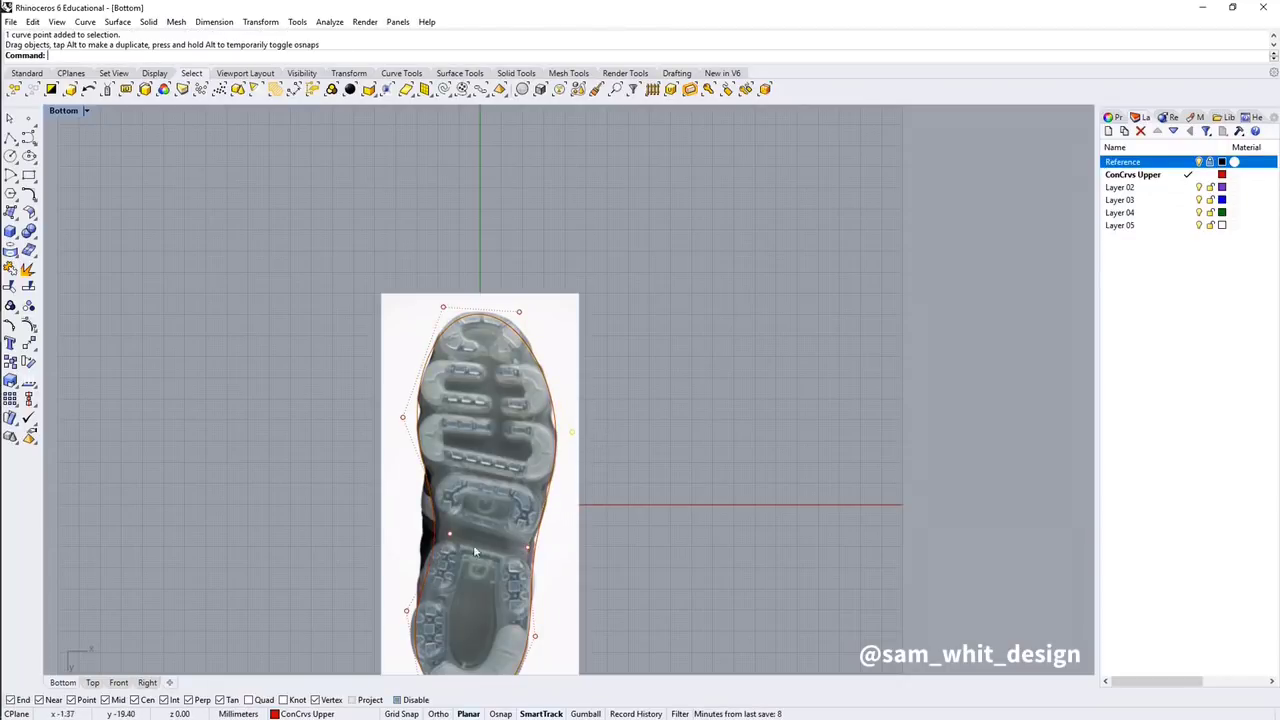
- Move the remaining arch control point slightly inward and finish editing the sole outline's points
right_click_drag(533, 563, 527, 507)
left_click(521, 500)
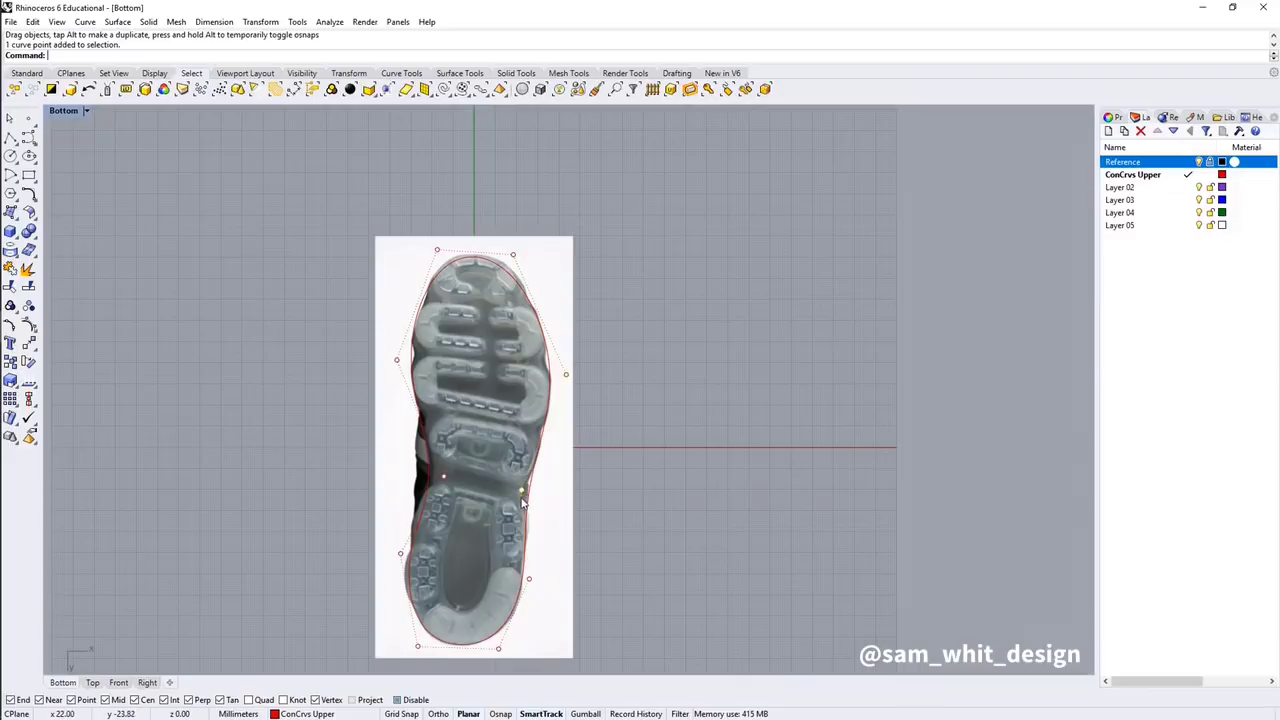
left_click_drag(516, 494, 516, 491)
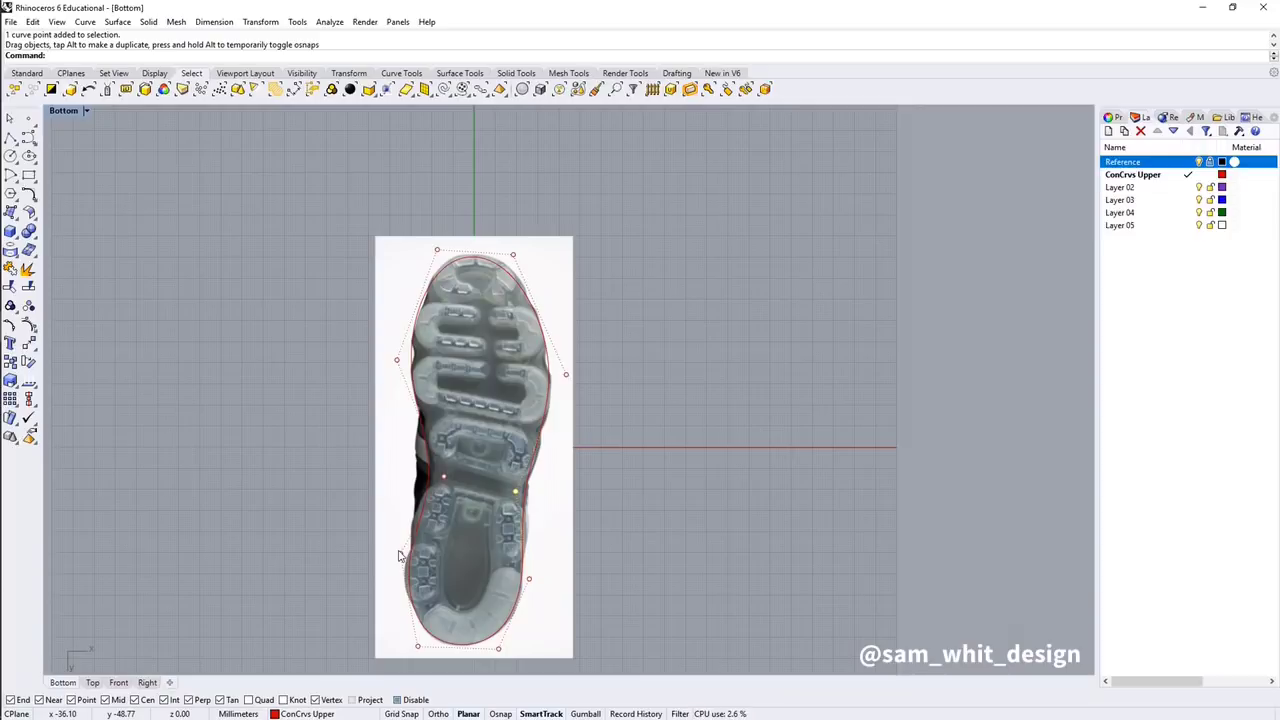
key("Escape")
- Hide the Reference layer and show the curves in Perspective with the construction plane taken from a side view
left_click(1199, 162)
middle_click(714, 342)
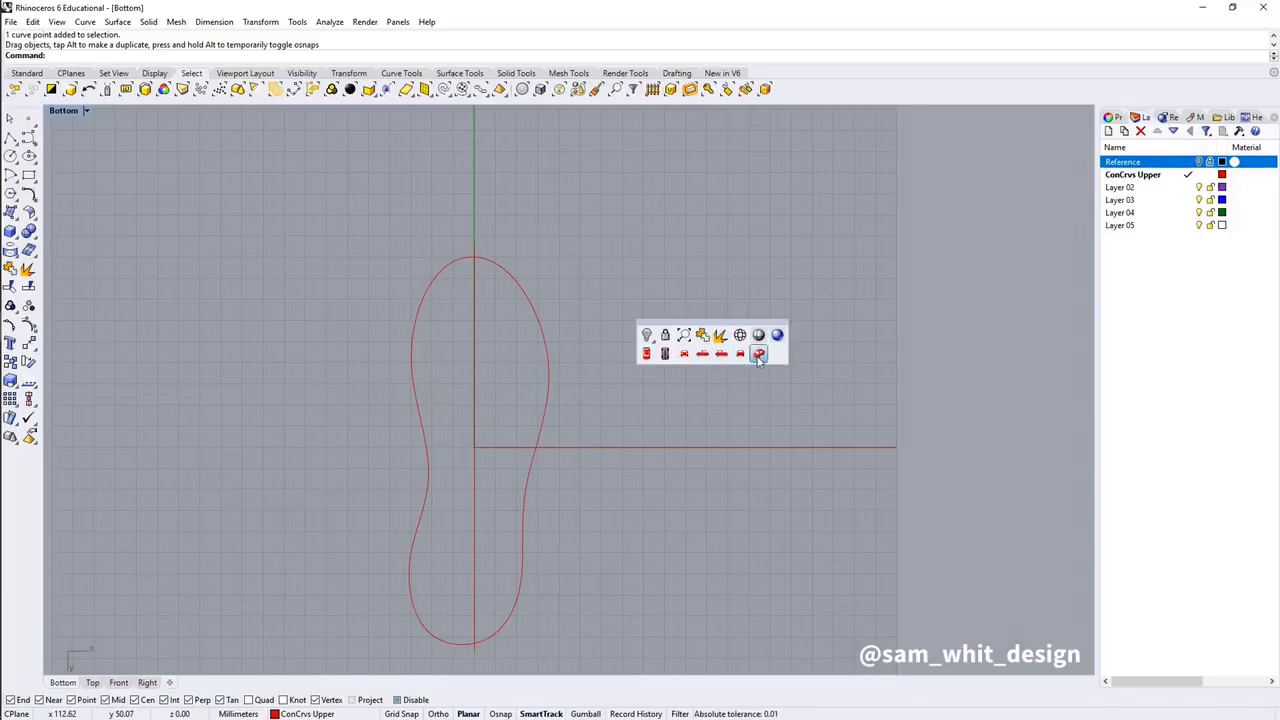
left_click(757, 349)
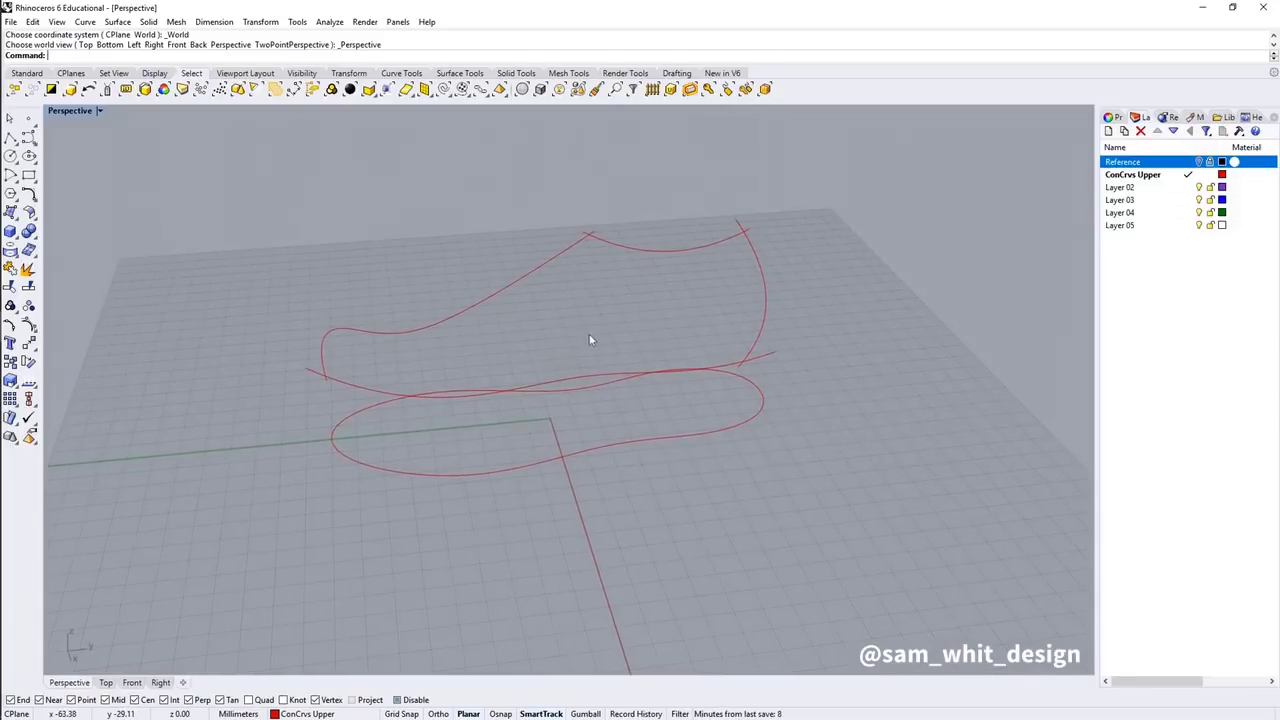
middle_click(524, 362)
left_click(510, 370)
middle_click(509, 370)
left_click(549, 372)
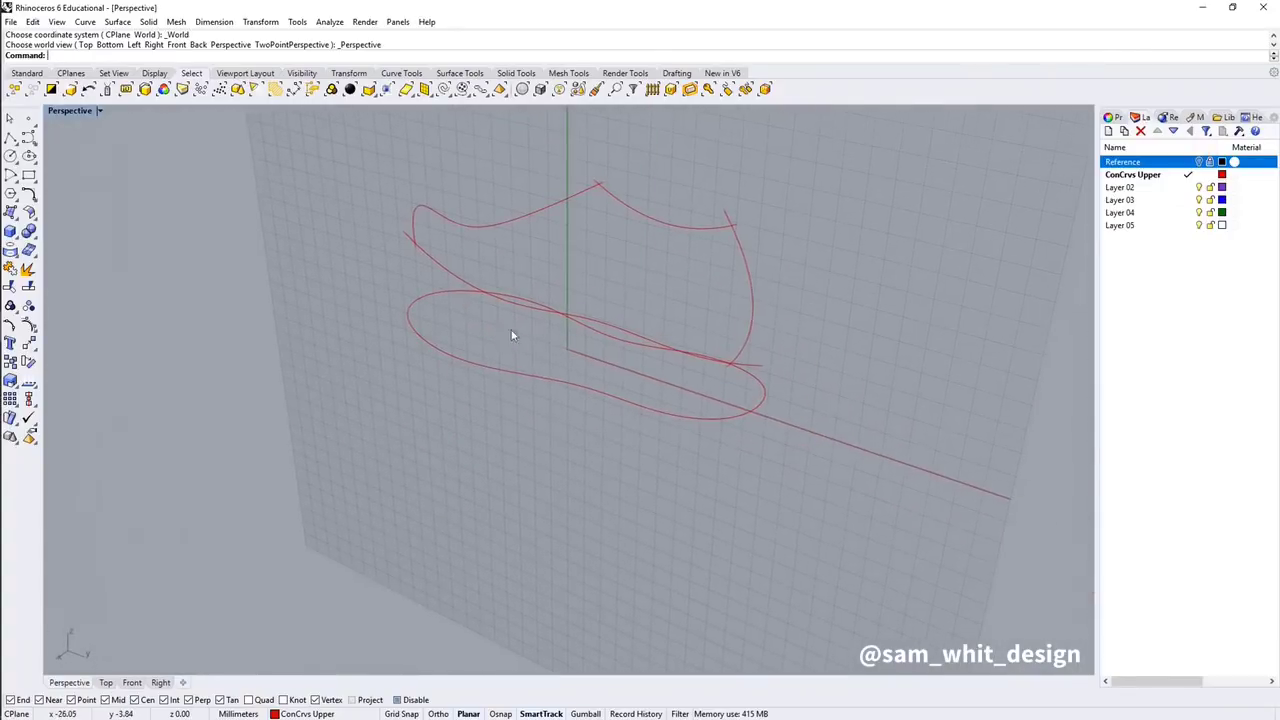
- Extrude the side-profile sole curve to both sides with ExtrudeCrv, making the surface wider than the sole outline in the Top view
type("ExtrudeCrv")
key("Return")
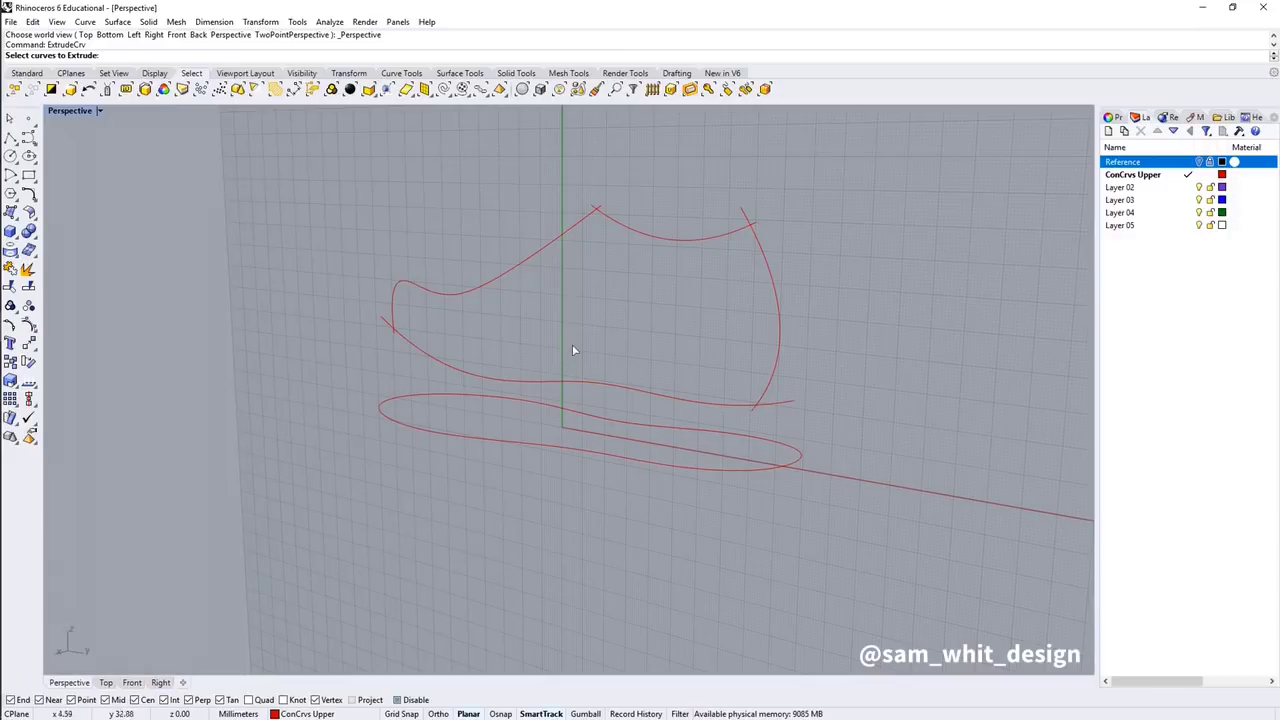
left_click(589, 381)
key("Return")
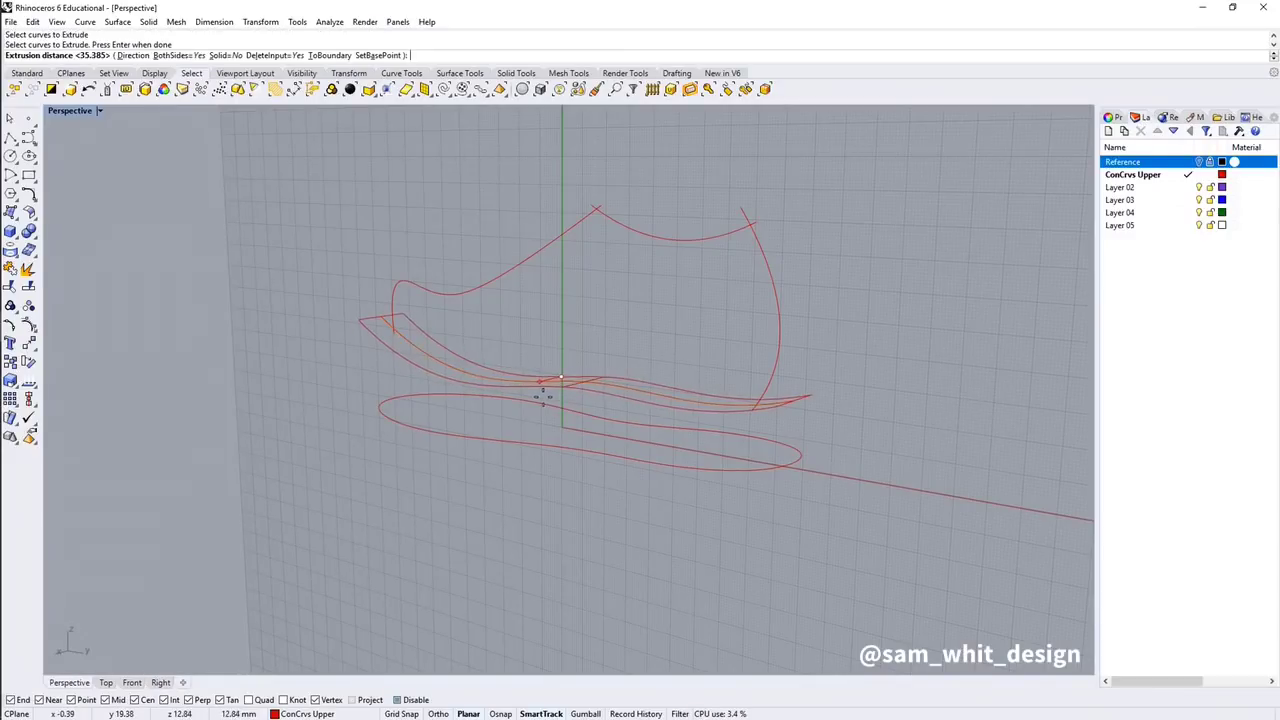
middle_click(491, 416)
left_click(425, 430)
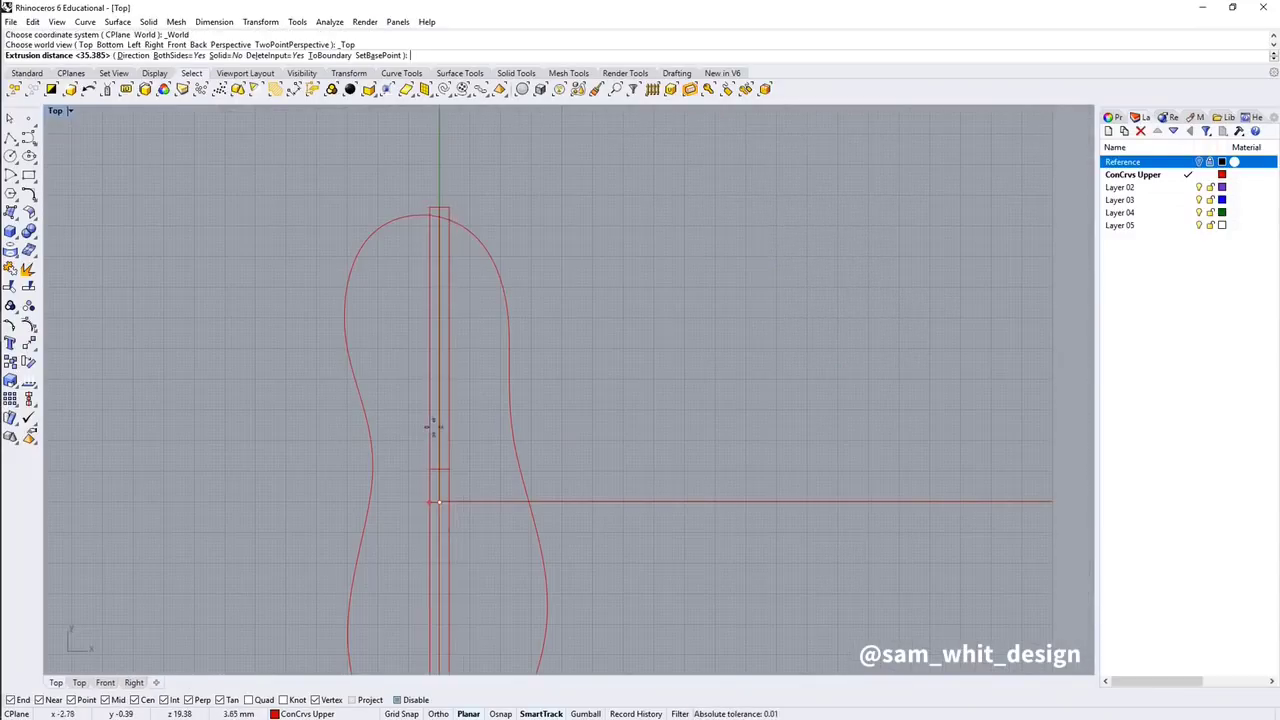
scroll(517, 443, "down", 4)
key("Return")
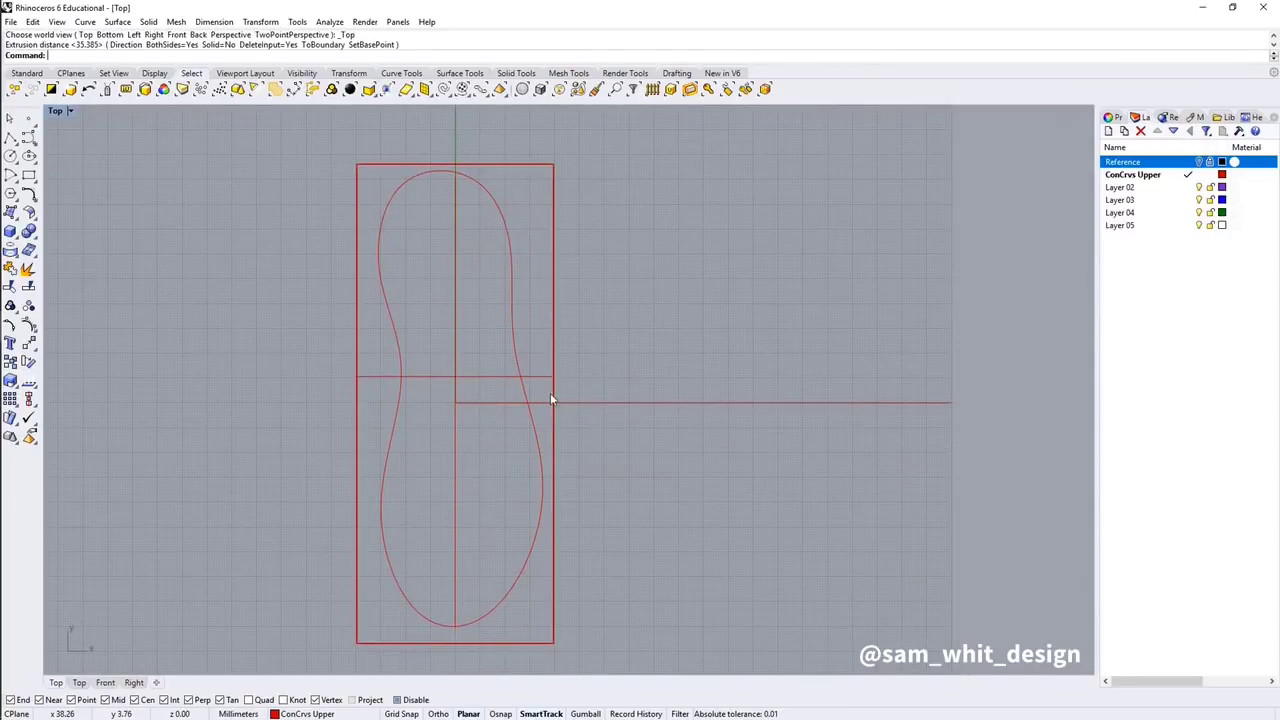
- Project the flat sole outline onto the extruded curved sole surface in the Perspective view
middle_click(550, 398)
left_click(597, 408)
right_click_drag(603, 389, 486, 380)
right_click_drag(546, 420, 449, 412, "shift")
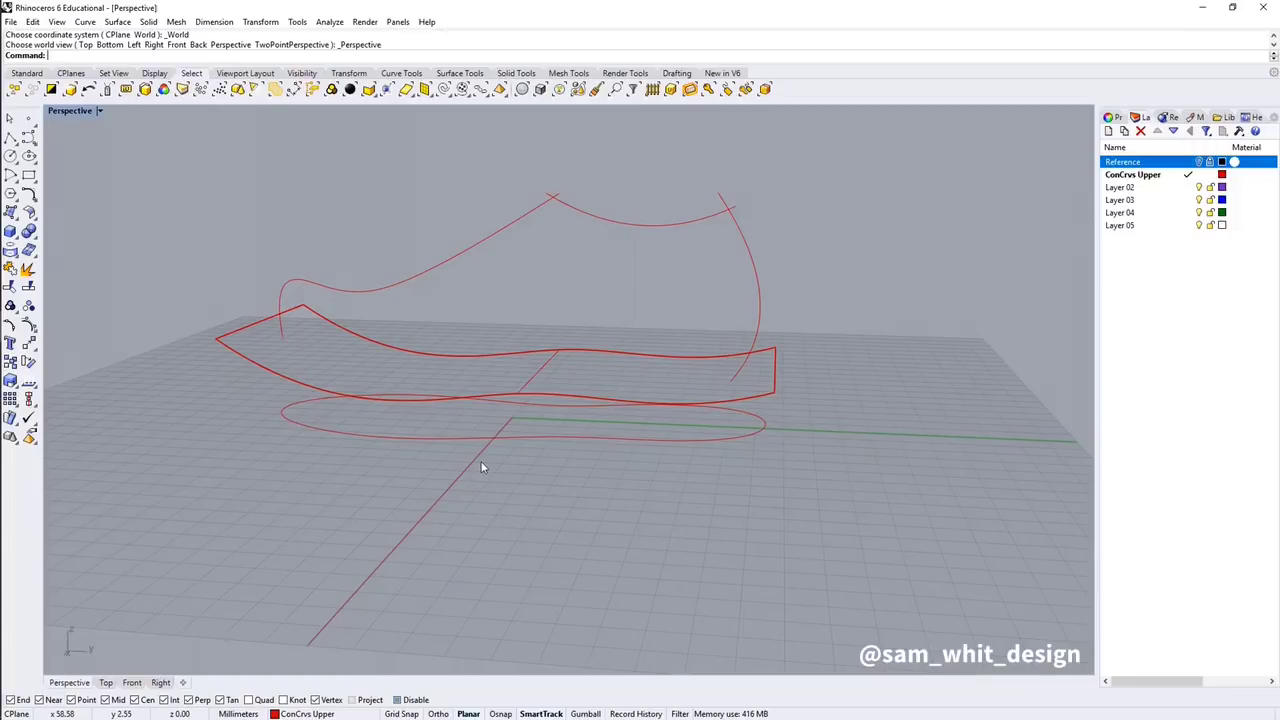
type("Project")
key("Return")
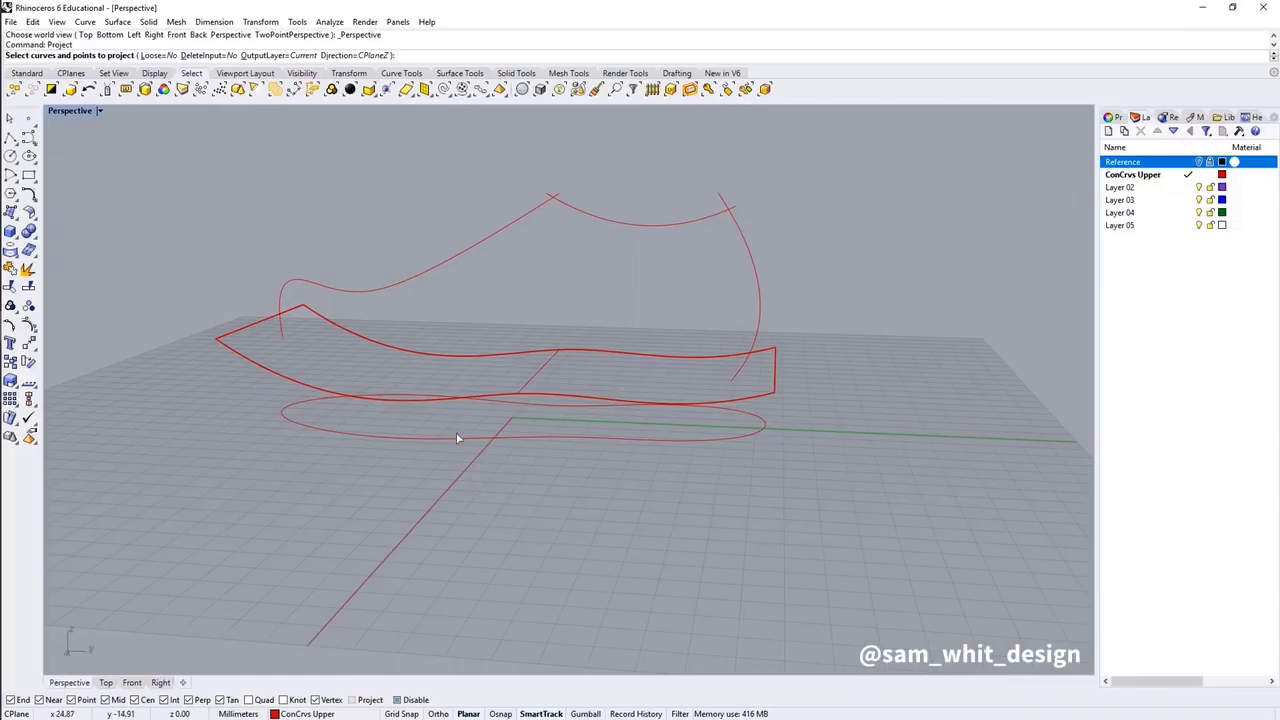
left_click(457, 437)
key("Return")
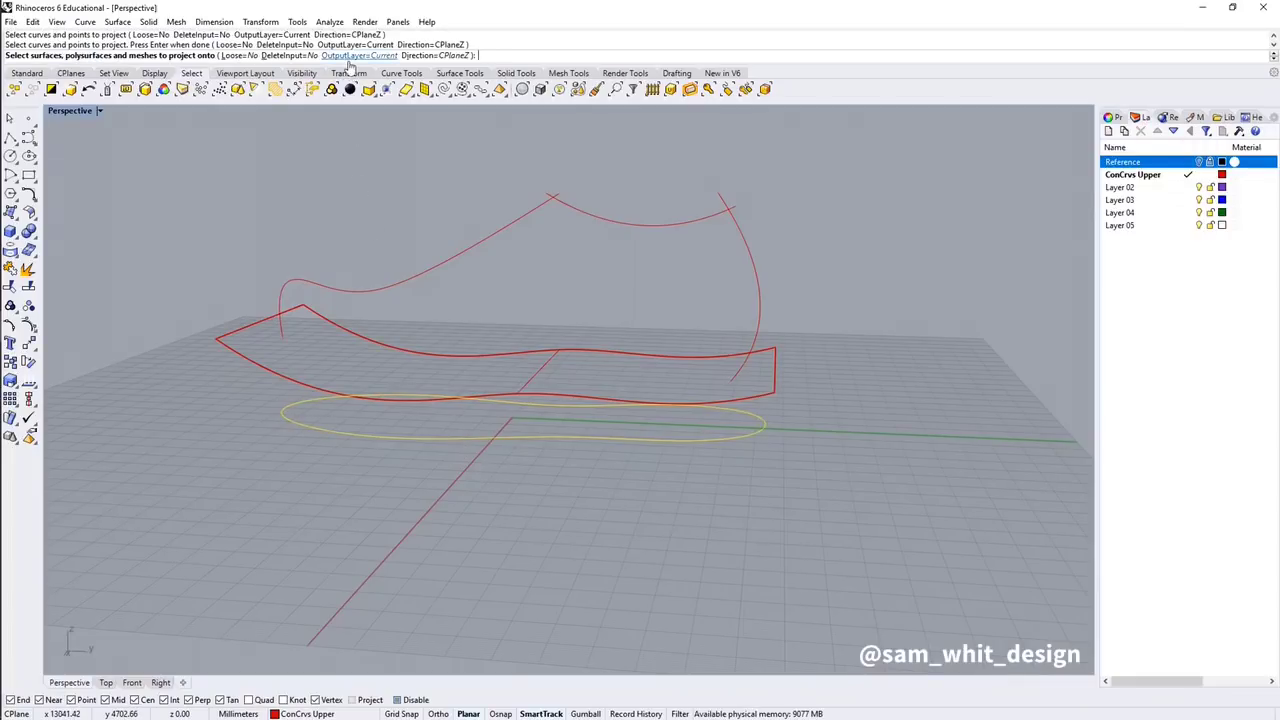
left_click(286, 382)
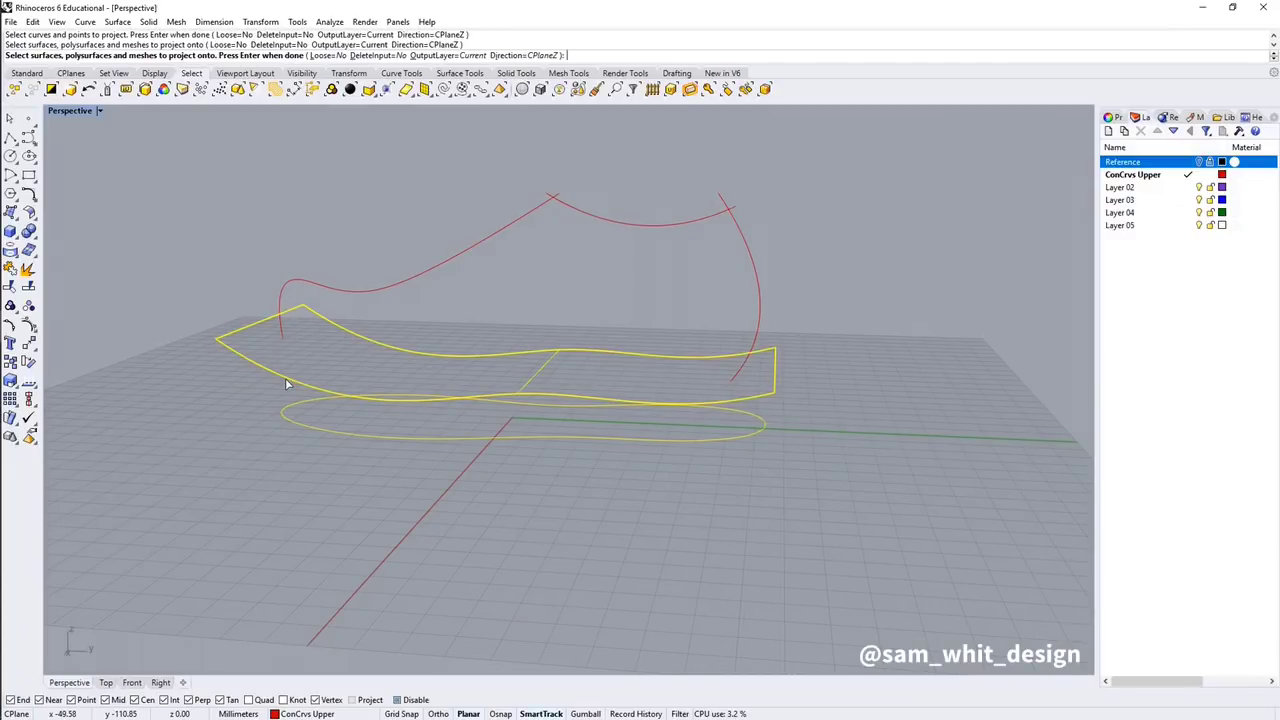
key("Return")
- Hide the original flat sole outline and the extruded sole surface, keeping the projected outline
left_click(320, 428)
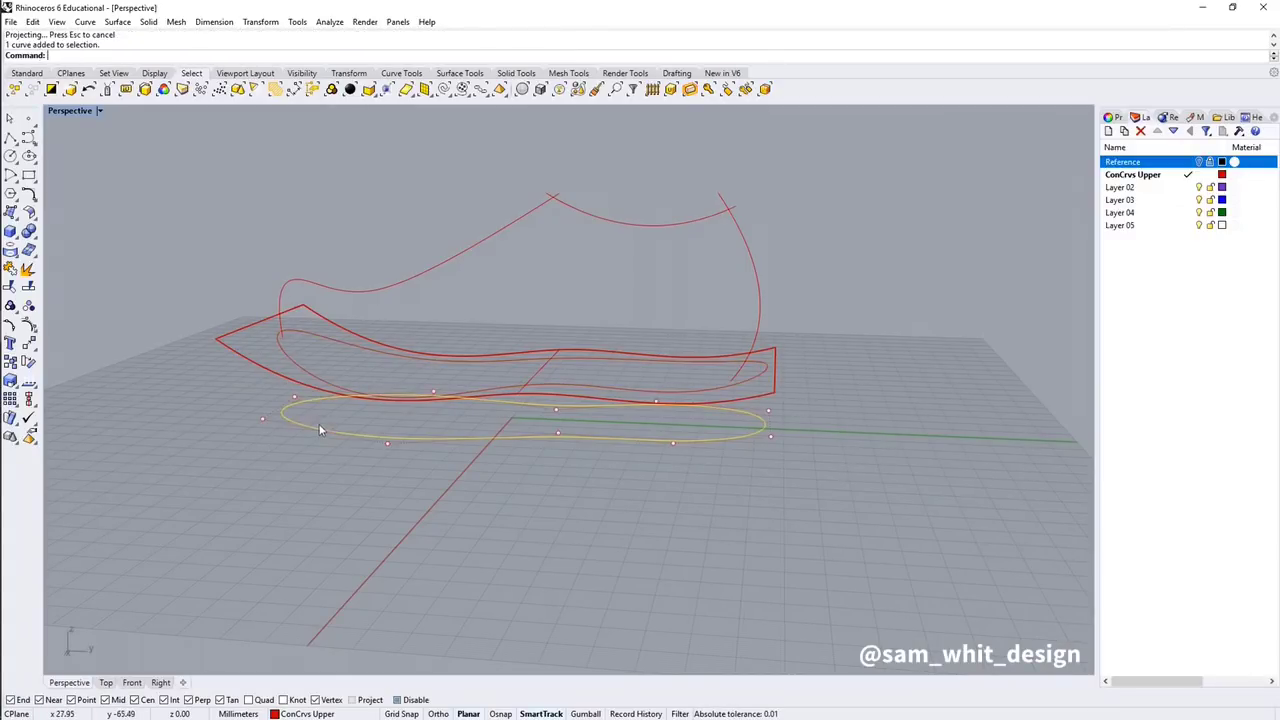
left_click(289, 375)
middle_click(289, 375)
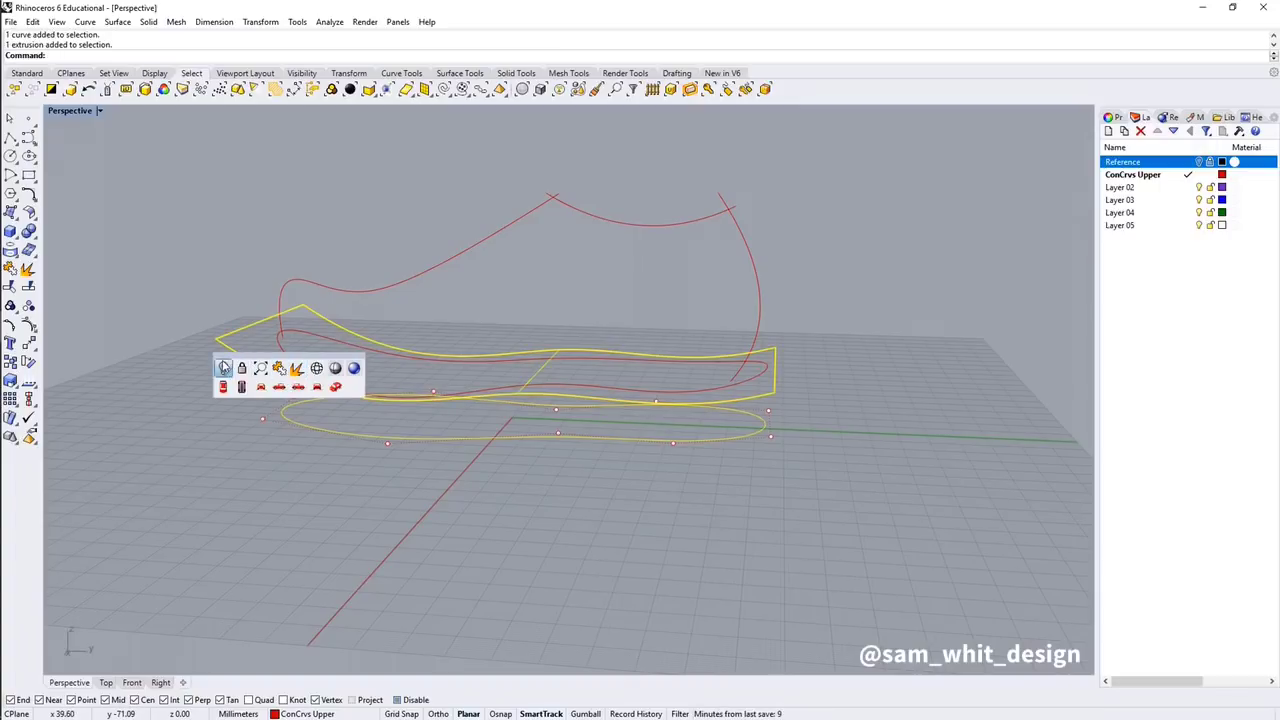
left_click(223, 368)
- In the Right view, shorten the projected sole outline with Scale1D from its toe end until its heel end meets the heel curve
right_click_drag(261, 440, 366, 375)
middle_click(366, 375)
left_click(430, 368)
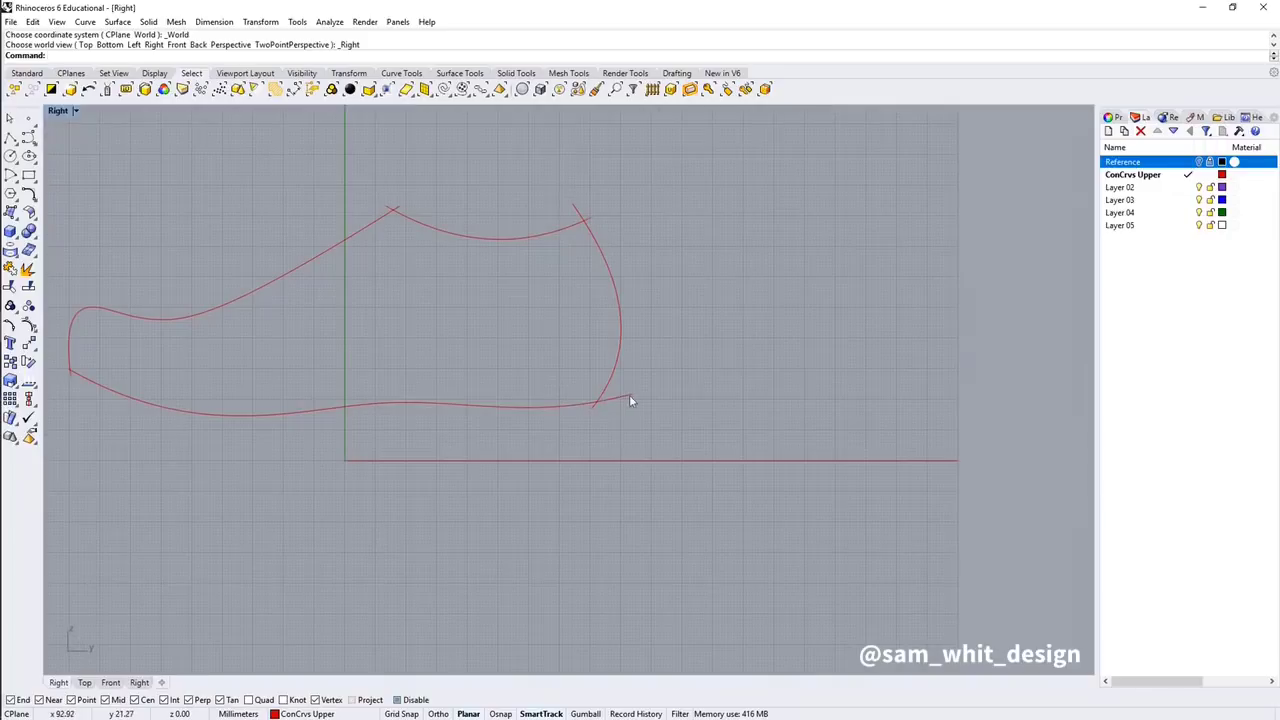
scroll(578, 386, "down", 3)
scroll(556, 391, "up", 2)
left_click(519, 404)
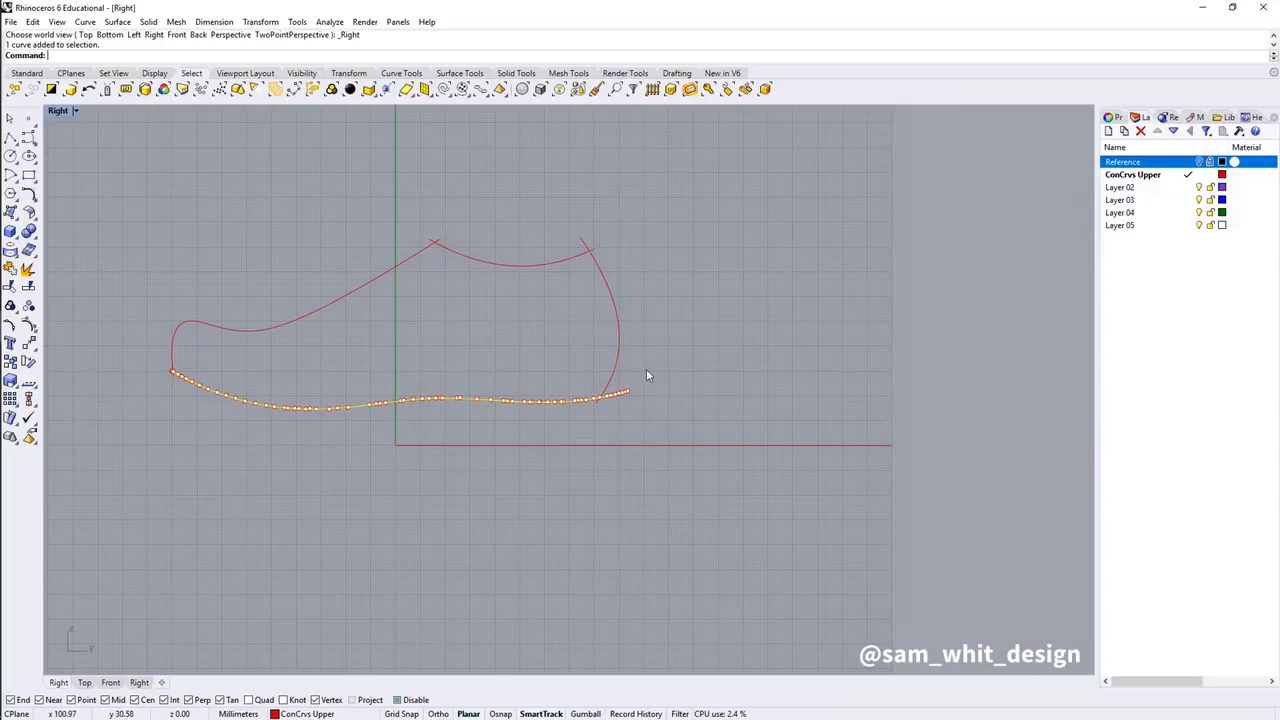
key("Escape")
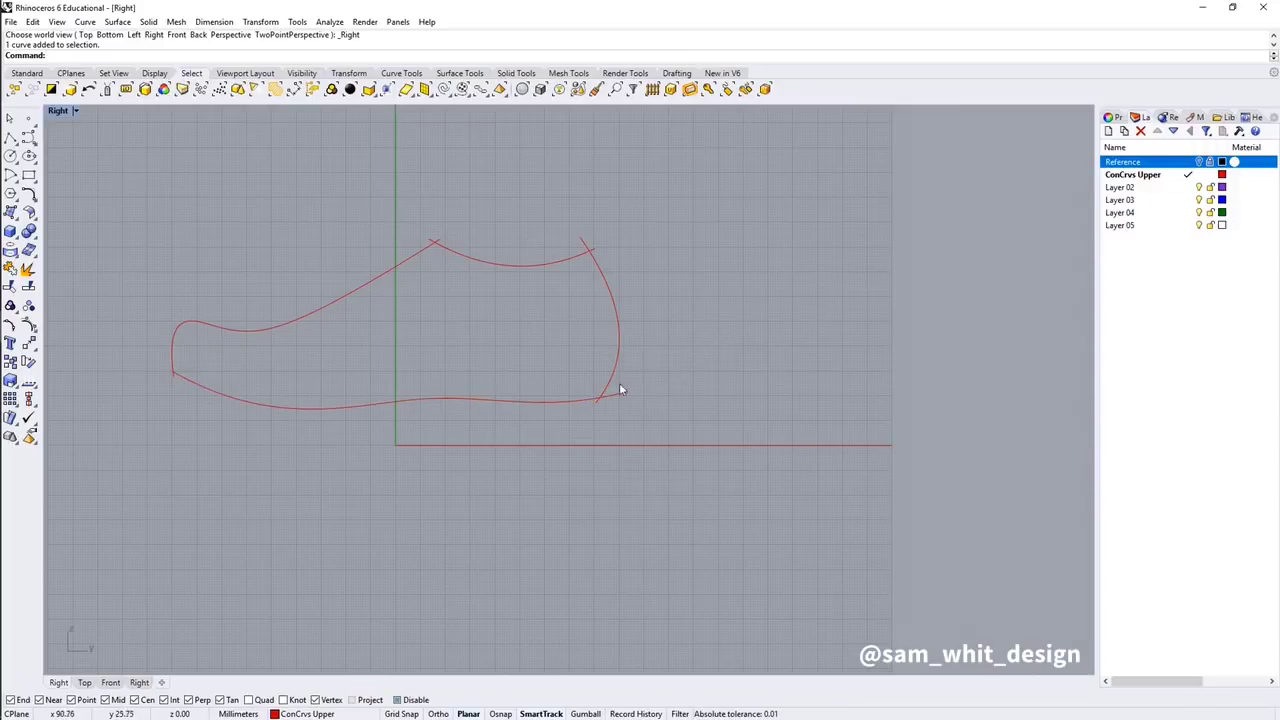
left_click(611, 403)
type("Scale1D")
key("Return")
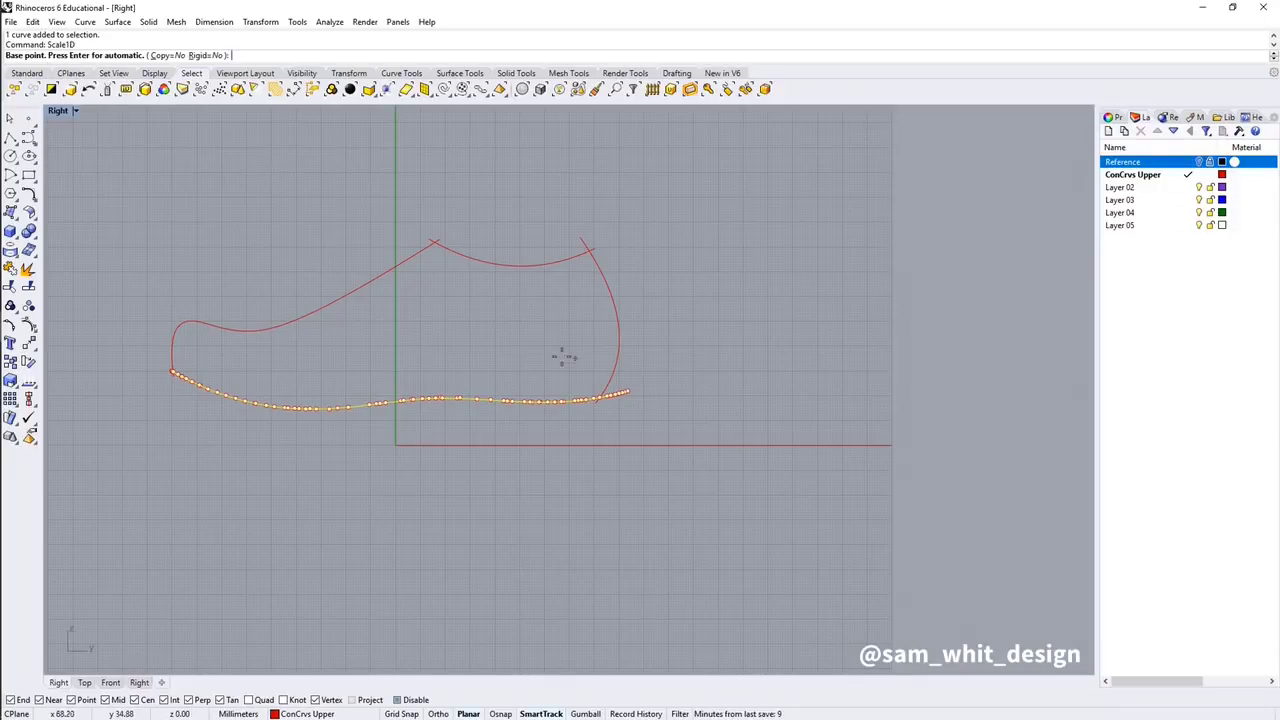
left_click(170, 373)
left_click(628, 391)
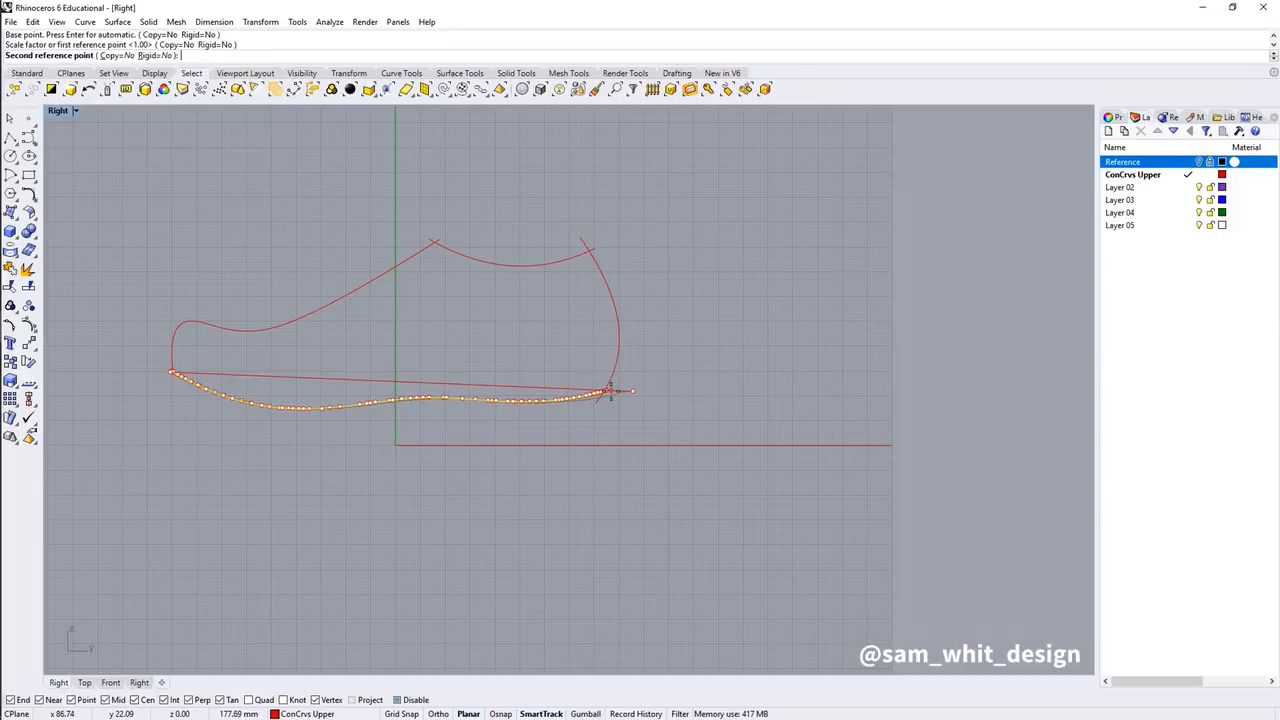
left_click(609, 390)
key("Escape")
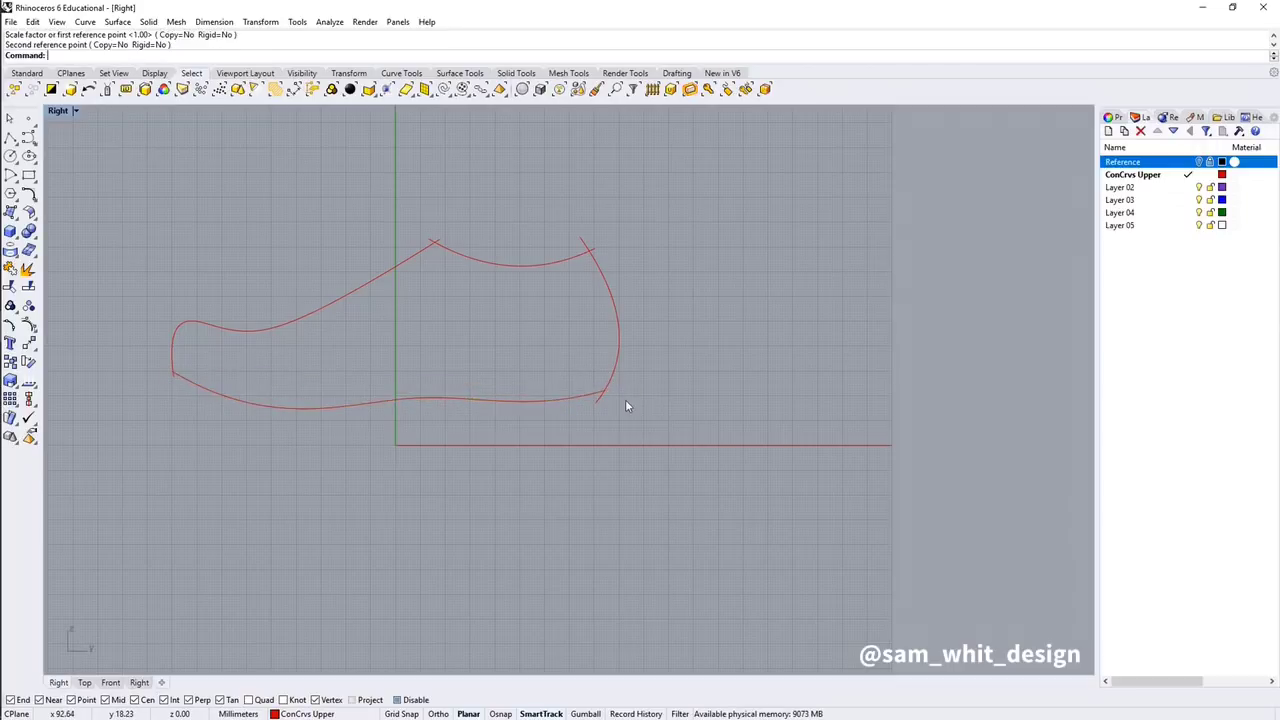
- Examine the shortened sole outline in the Perspective, Top and Front views
middle_click(528, 388)
left_click(571, 386)
right_click_drag(571, 386, 751, 505)
middle_click(751, 505)
left_click(718, 517)
scroll(534, 479, "down", 2)
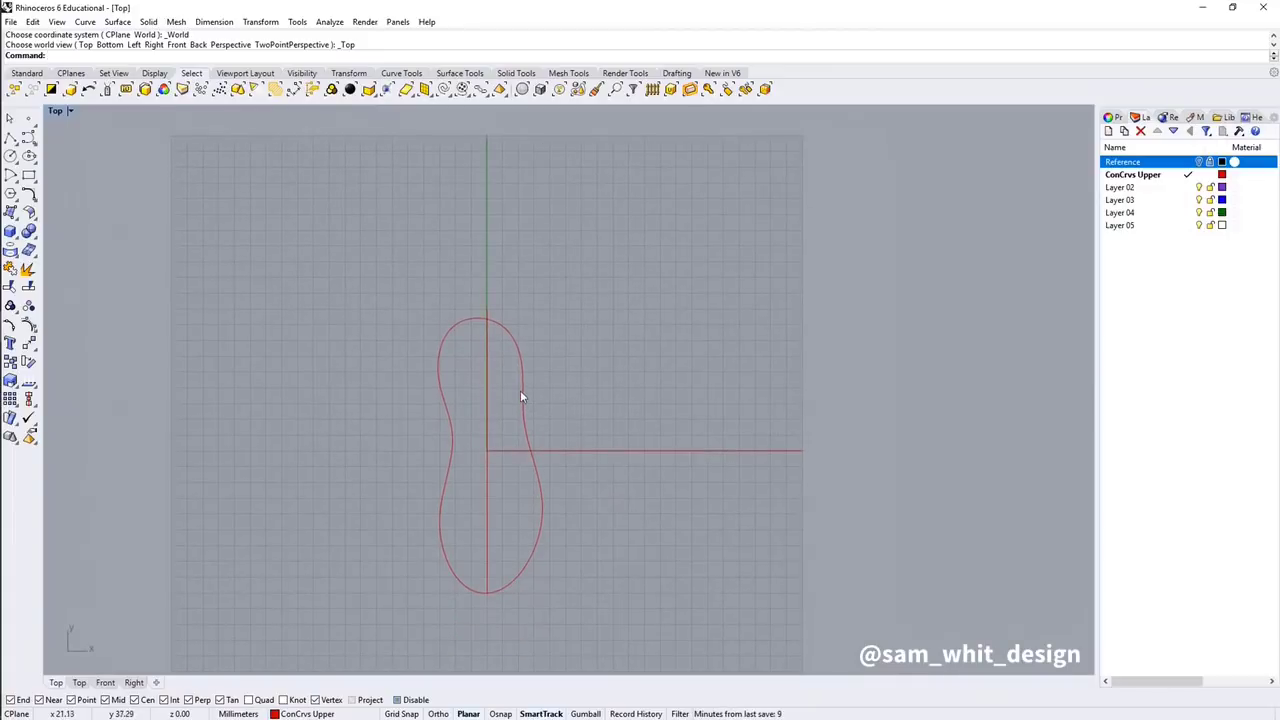
left_click(520, 392)
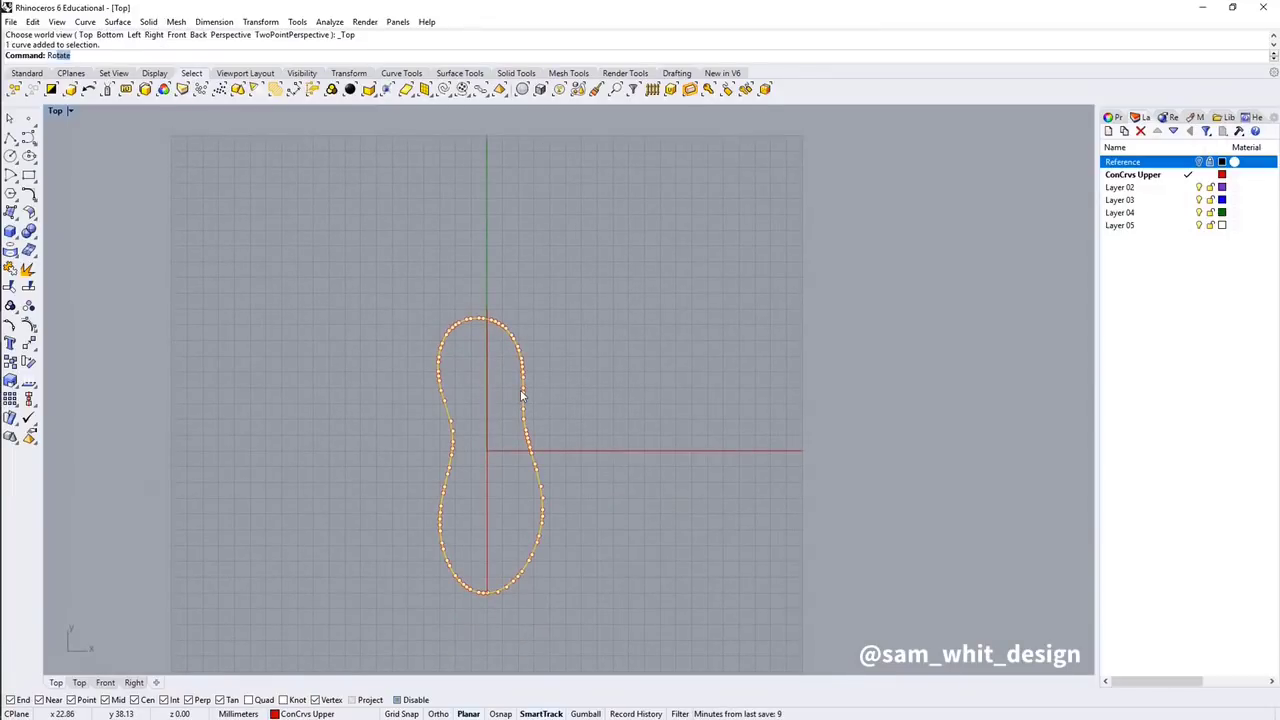
key("Return")
key("Escape")
middle_click(504, 485)
left_click(548, 497)
right_click_drag(554, 474, 716, 402)
middle_click(716, 402)
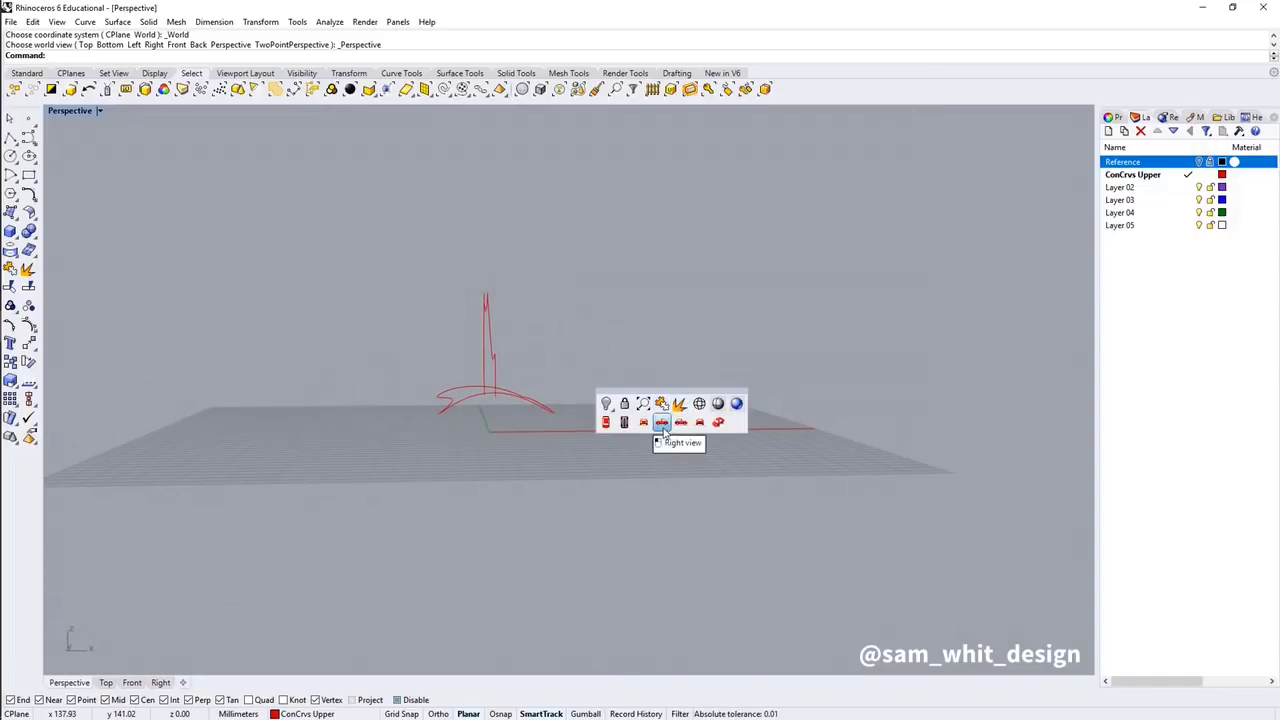
left_click(644, 423)
scroll(531, 380, "up", 5)
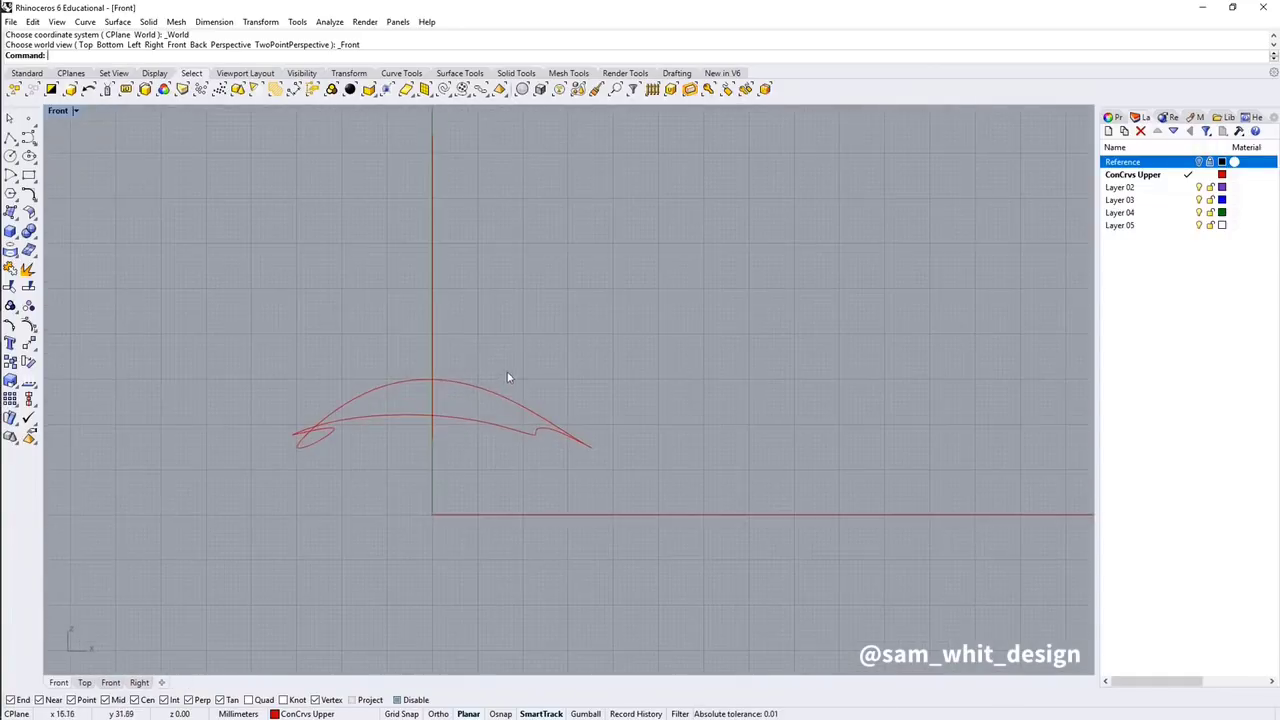
- In the Top view, draw a closed four-point control point curve inside the heel area for the ankle opening and shift it slightly heelward
middle_click(537, 380)
left_click(474, 390)
scroll(475, 384, "down", 4)
right_click_drag(478, 391, 476, 381)
scroll(476, 381, "up", 4)
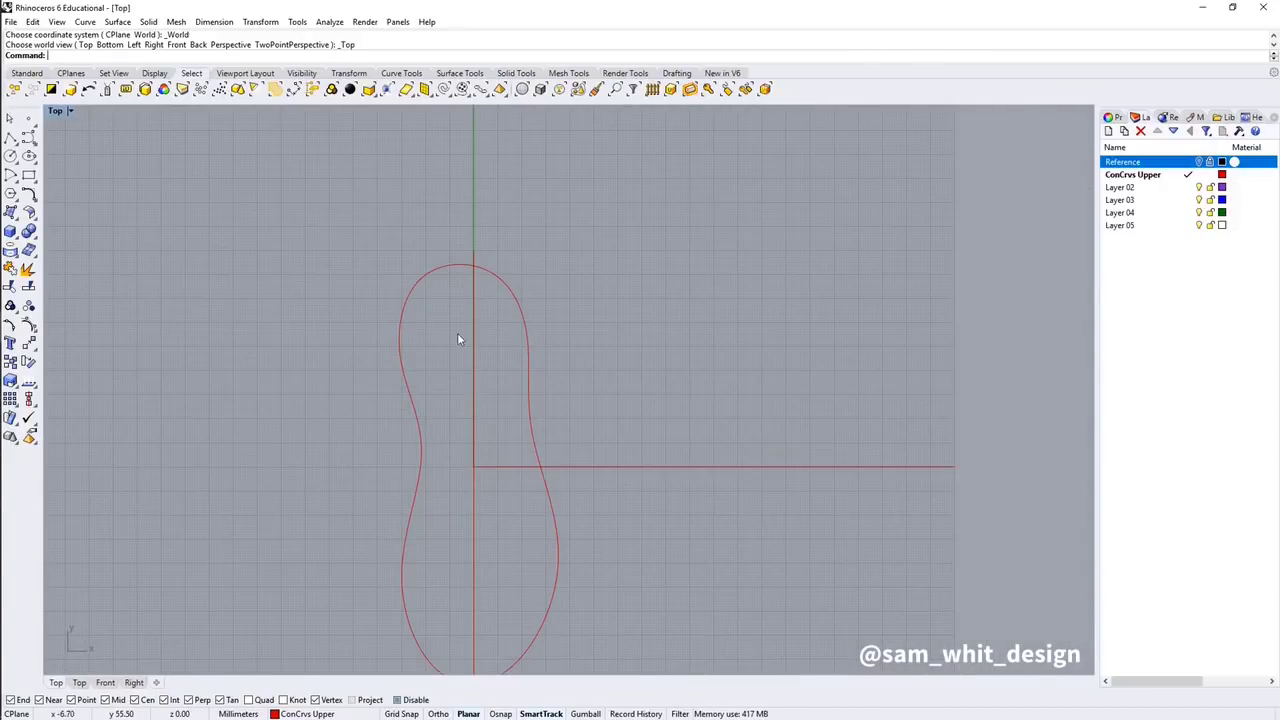
left_click(29, 137)
left_click(424, 300)
left_click(500, 298)
left_click(514, 423)
left_click(429, 409)
left_click(424, 301)
left_click(445, 330)
left_click_drag(441, 345, 436, 322)
- In the Right view, raise the ankle-opening oval from the ground line to just above the collar curve
middle_click(521, 366)
left_click(520, 373)
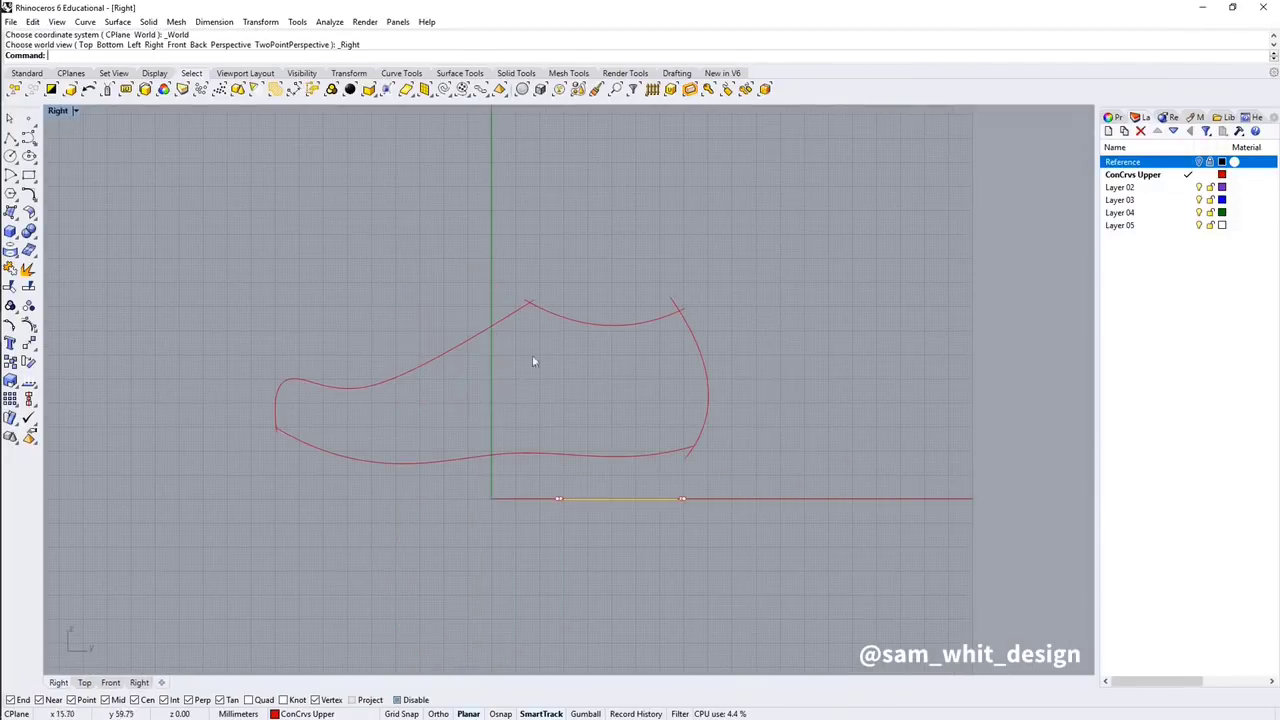
left_click_drag(603, 499, 586, 294)
left_click(626, 280)
- Move the oval's rear and front control point pairs outward so its ends line up with the tops of the heel and instep curves
scroll(637, 281, "up", 6)
left_click(649, 307)
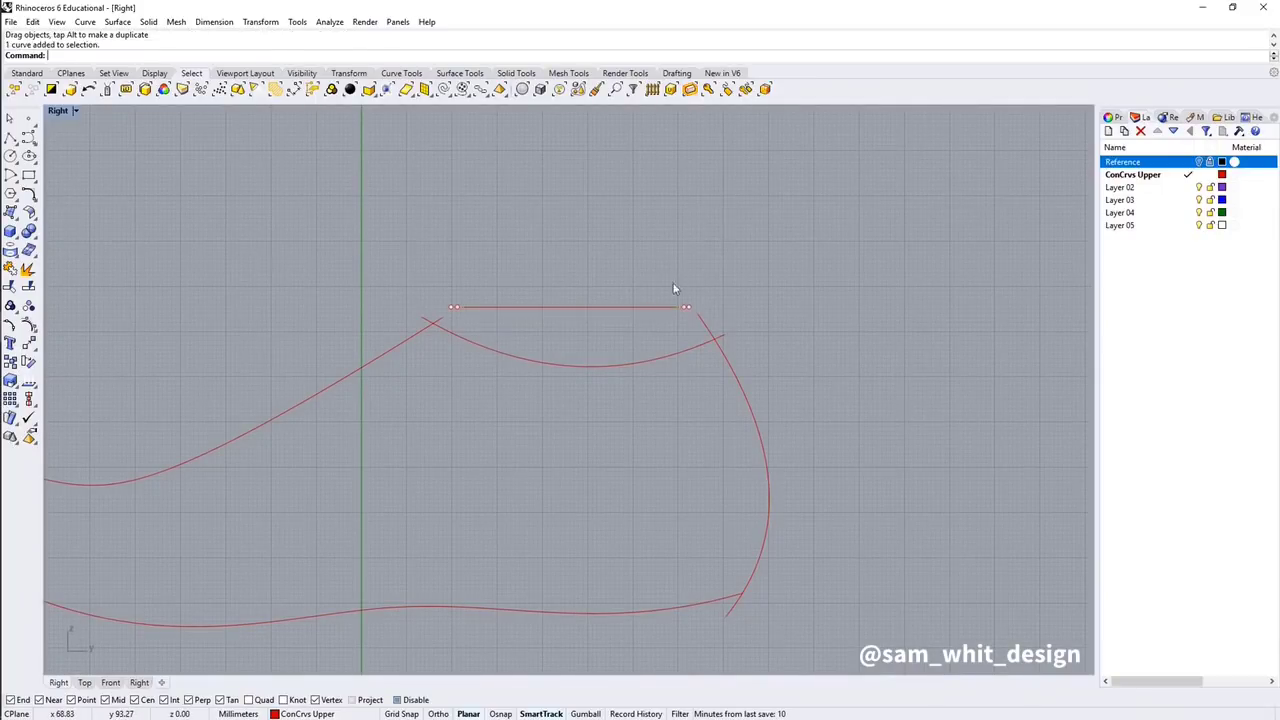
left_click_drag(674, 271, 719, 307)
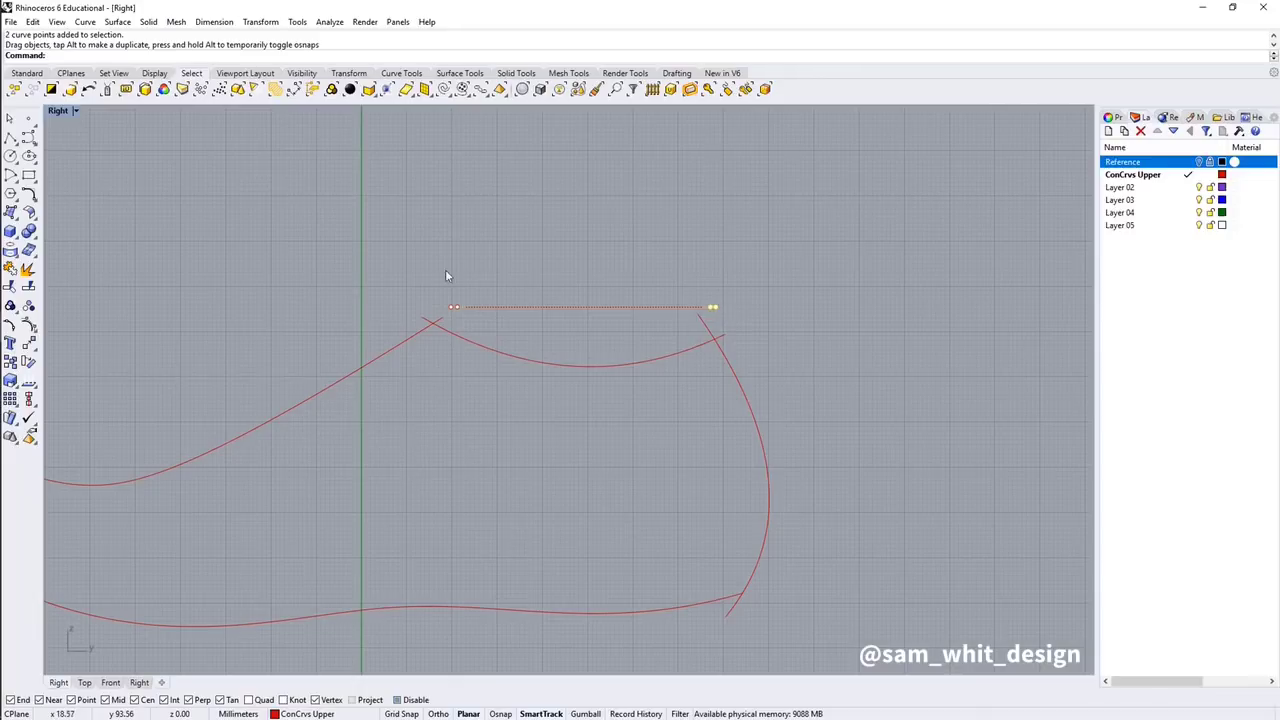
left_click(479, 306)
left_click_drag(433, 285, 433, 312)
key("Escape")
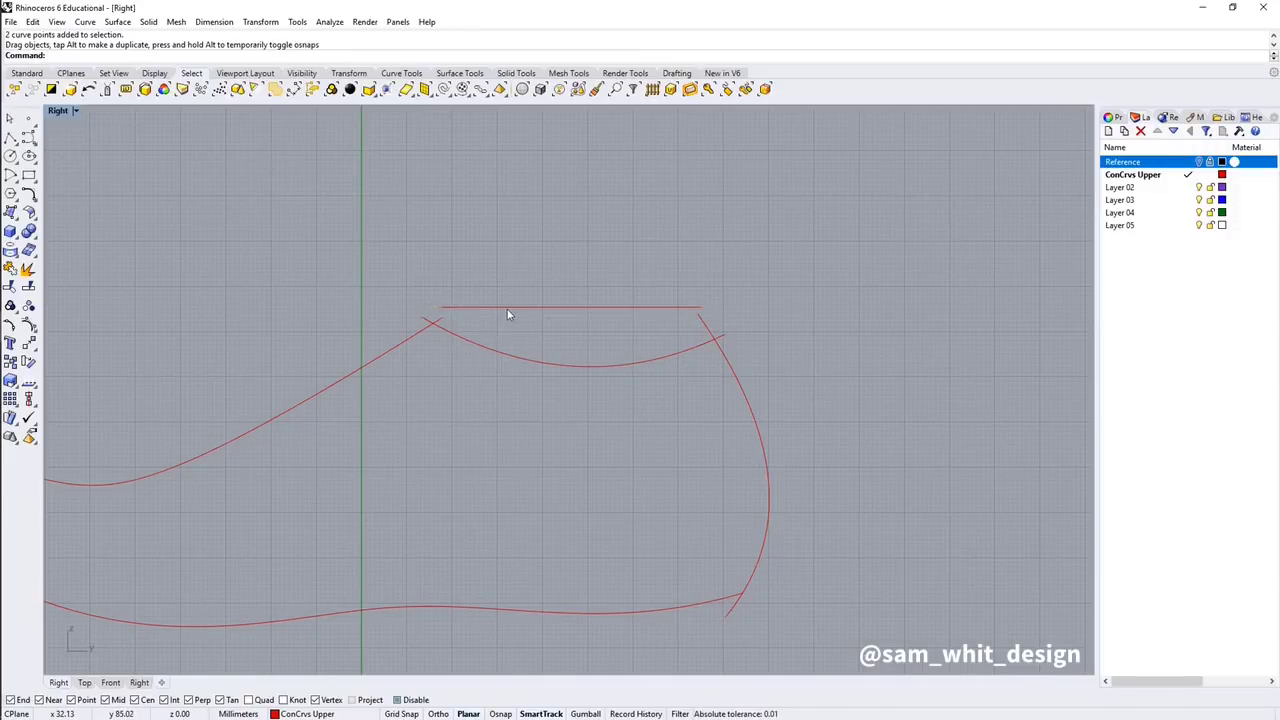
- In the Top view, move the oval's two heel-side control points slightly outward to widen the back of the opening
middle_click(507, 313)
left_click(450, 343)
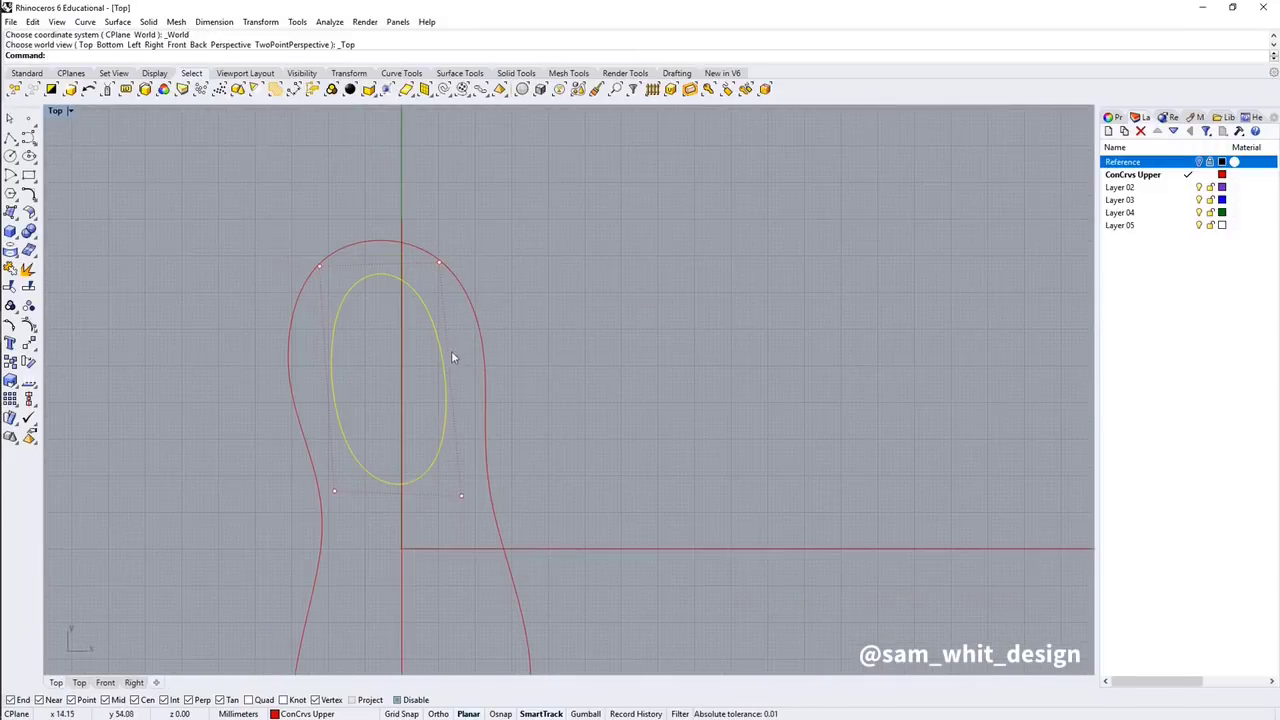
left_click(440, 263)
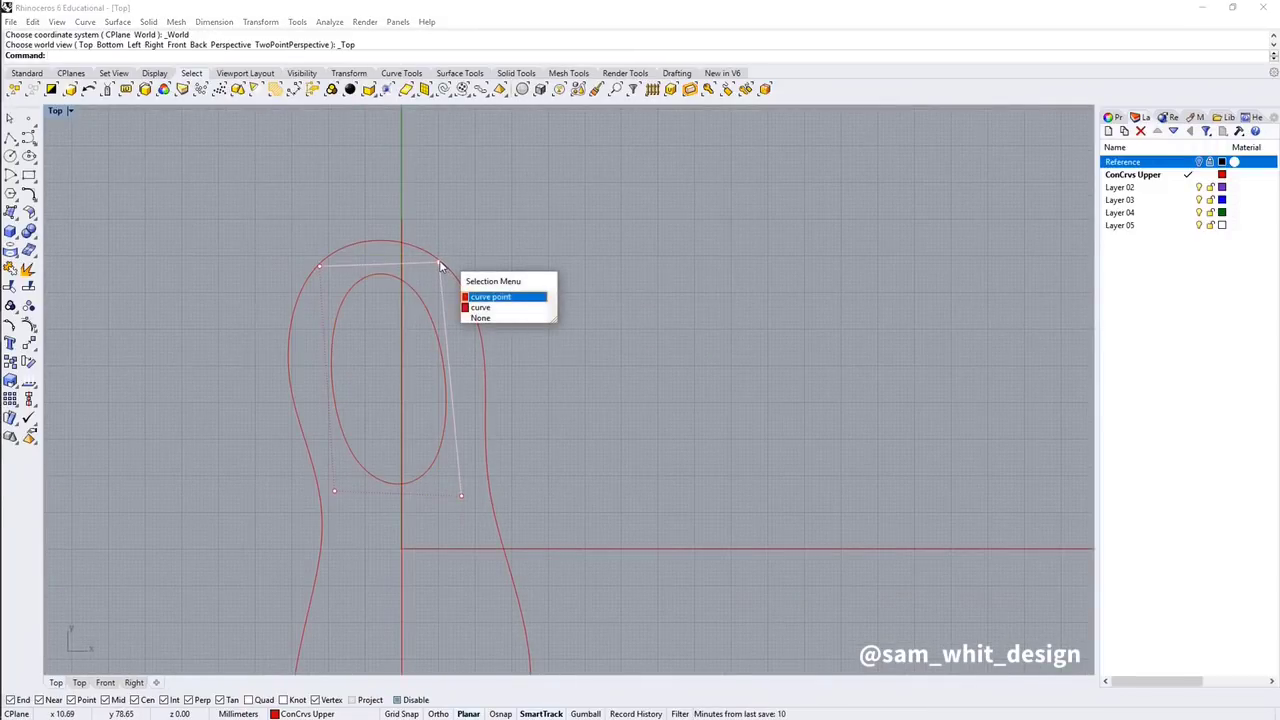
left_click(484, 297)
left_click_drag(440, 263, 449, 264)
left_click(321, 268)
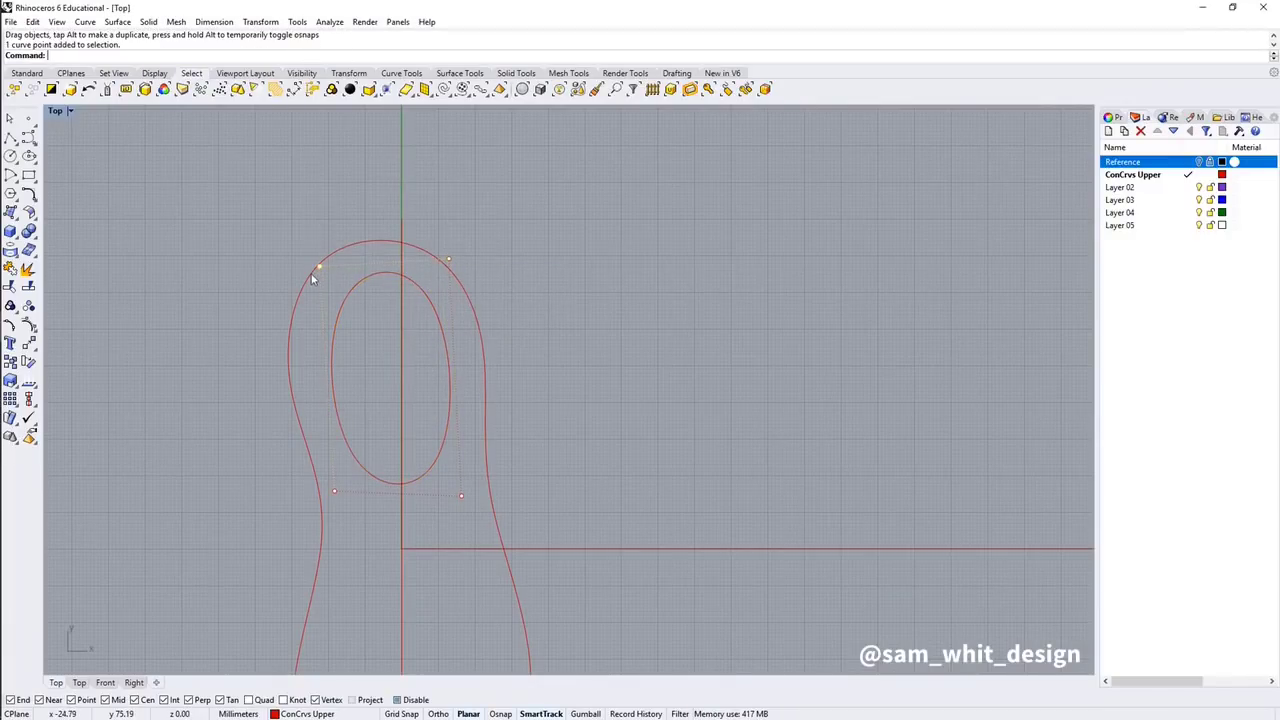
left_click_drag(323, 266, 309, 268)
key("Escape")
key("Escape")
- Extrude the side-profile collar curve to both sides with ExtrudeCrv, using the Right view's construction plane and making the surface wider than the oval
middle_click(498, 383)
left_click(544, 395)
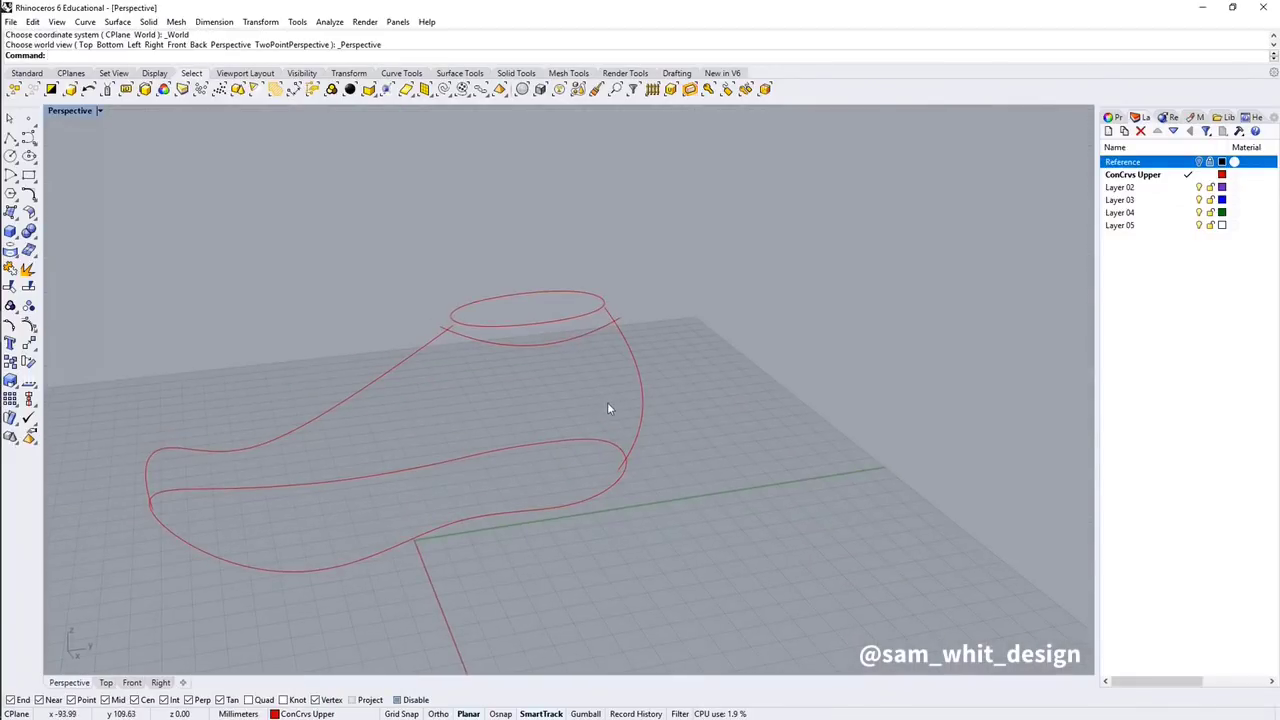
middle_click(607, 400)
left_click(587, 407)
middle_click(586, 405)
left_click(631, 413)
right_click_drag(630, 411, 593, 396)
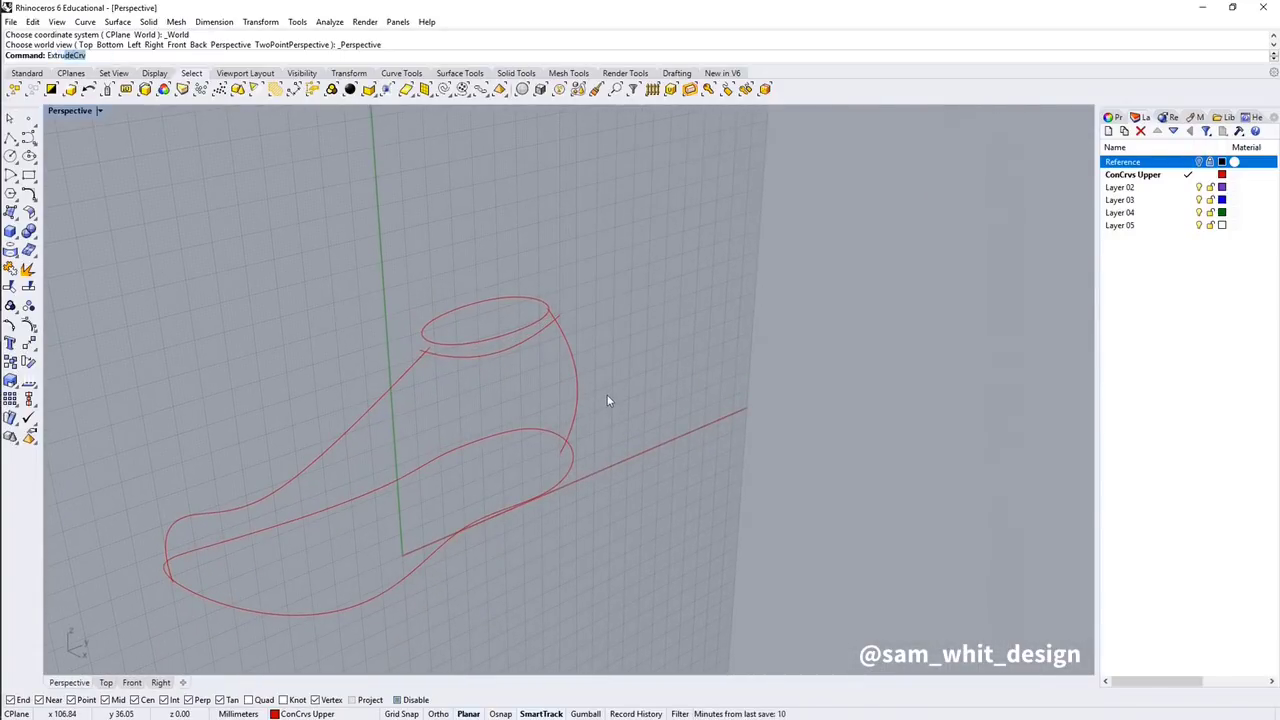
key("Return")
left_click(494, 350)
key("Return")
left_click(543, 370)
right_click_drag(544, 369, 486, 368)
middle_click(486, 368)
left_click(424, 383)
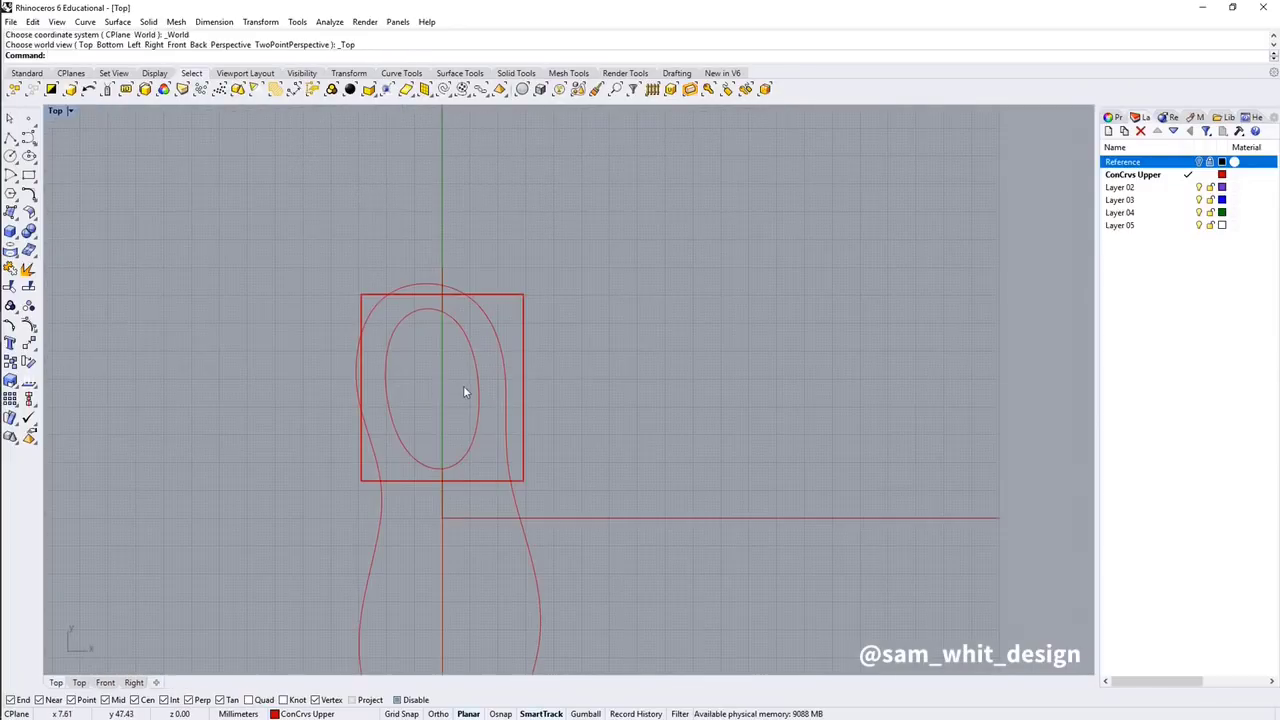
- Project the ankle-opening oval onto the extruded collar surface in the Perspective view with the world construction plane
middle_click(464, 388)
left_click(510, 399)
right_click_drag(516, 400, 476, 392)
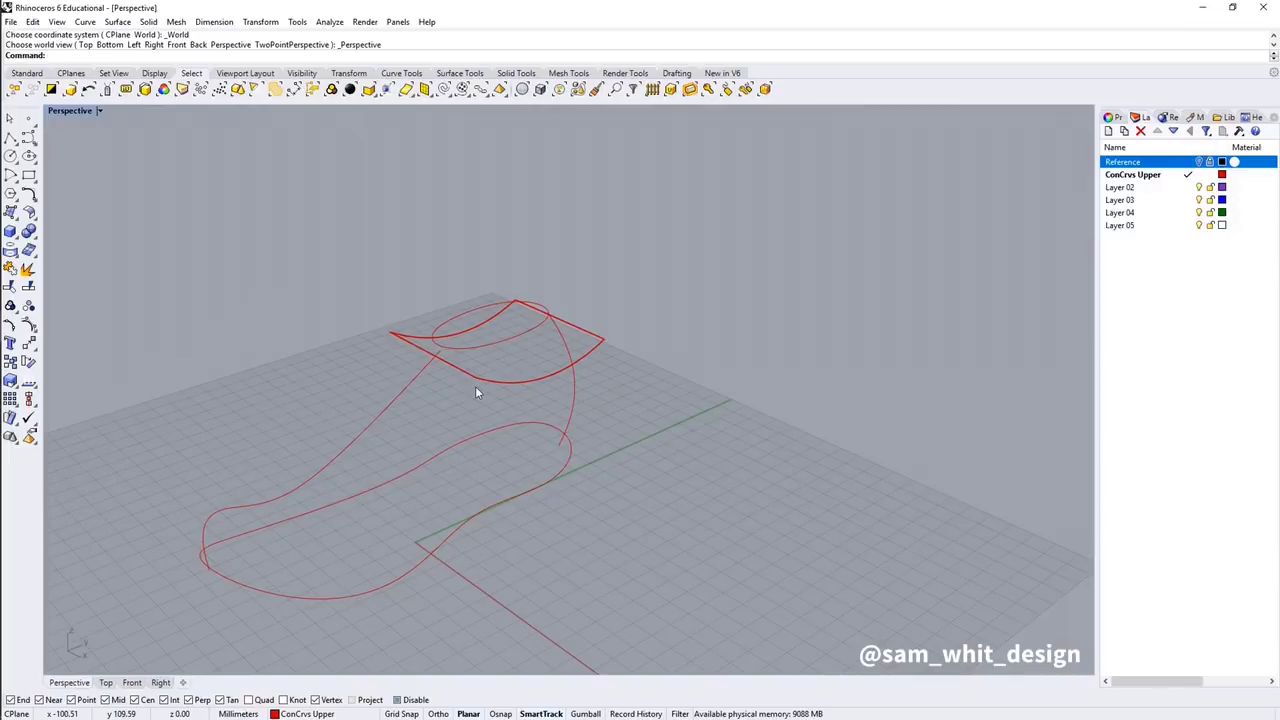
type("Project")
key("Return")
left_click(495, 347)
key("Return")
left_click(528, 382)
key("Return")
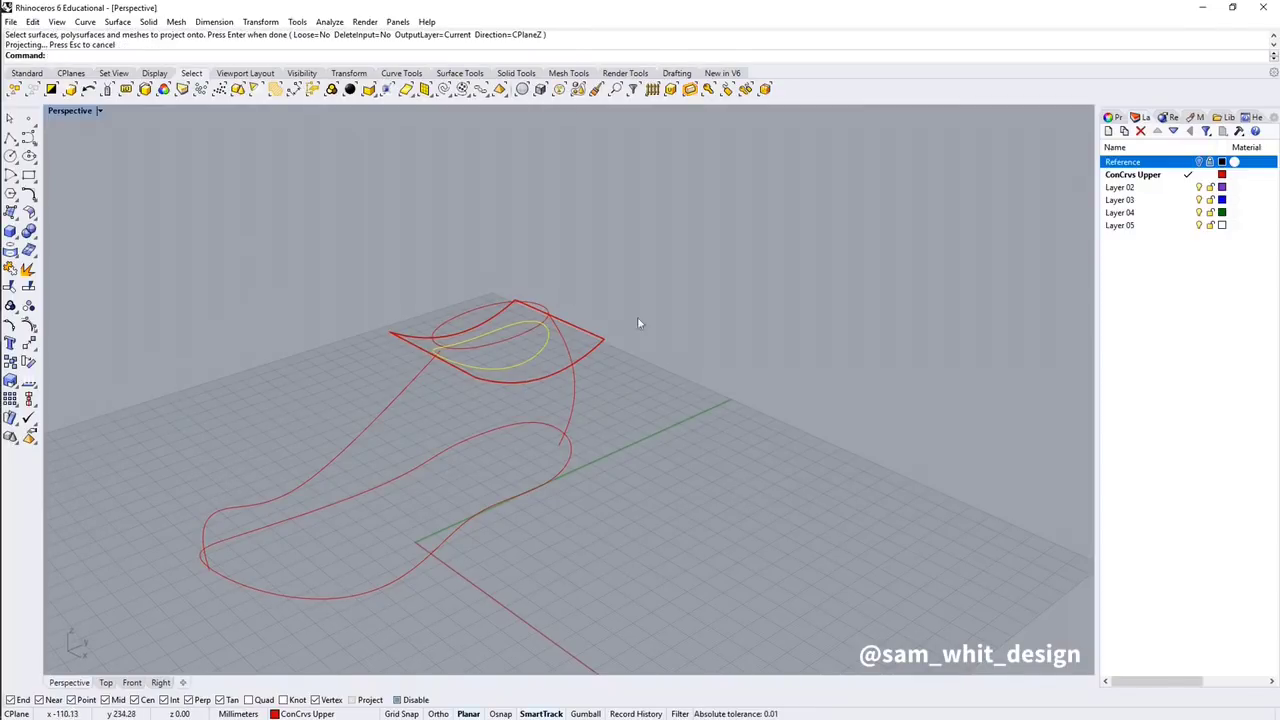
- Delete the flat ankle-opening oval and the extruded collar surface, keeping the projected collar curve
left_click(530, 337)
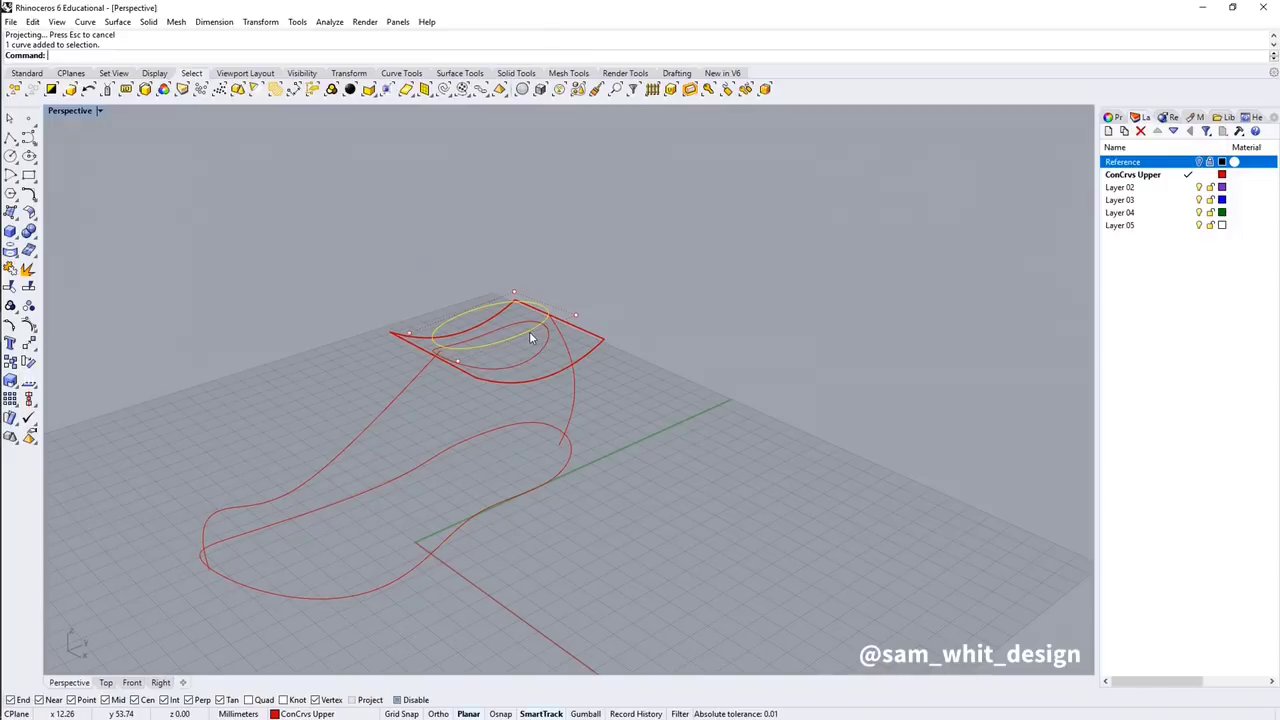
key("Delete")
left_click(583, 359)
key("Delete")
- In the Right view, move the projected collar curve so its front end meets the upper end of the instep curve
scroll(532, 342, "up", 5)
mouse_move(532, 348)
right_mouse_down()
mouse_move(528, 336)
mouse_move(517, 349)
right_mouse_up()
left_click(534, 381)
middle_click(534, 381)
left_click(525, 396)
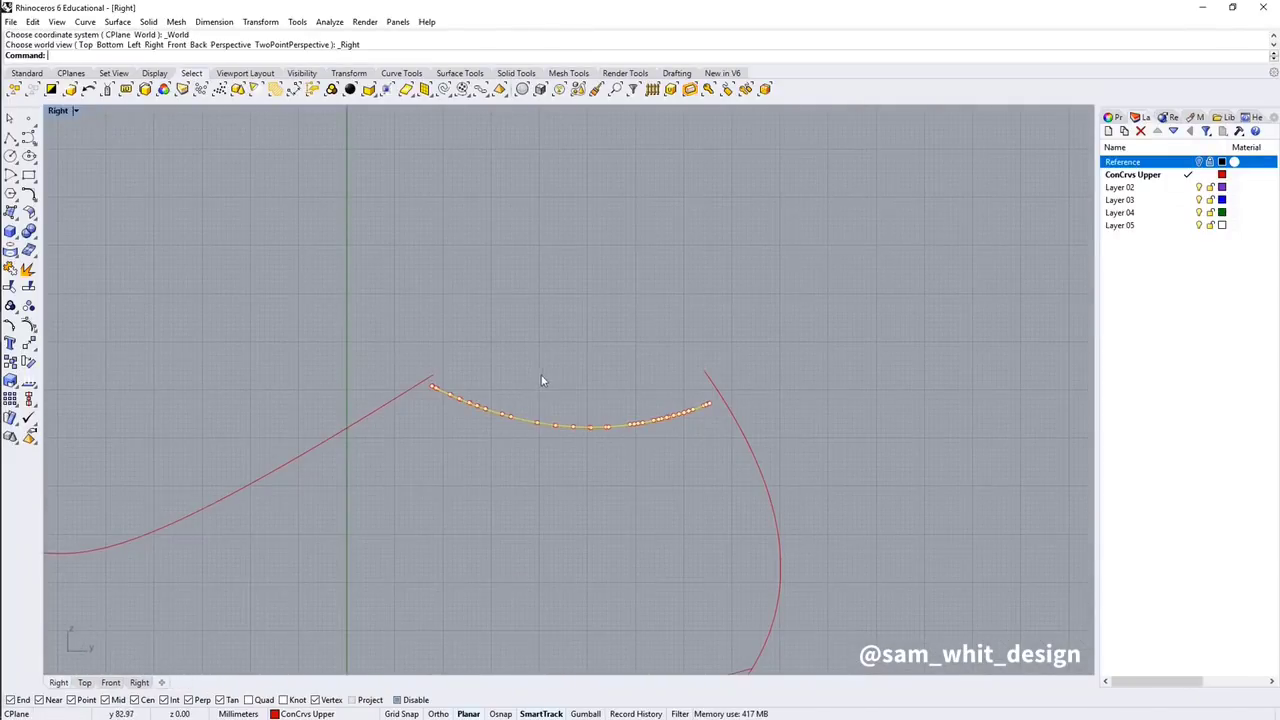
scroll(583, 382, "up", 2)
right_click_drag(583, 382, 527, 374)
left_click_drag(548, 413, 538, 396)
scroll(767, 352, "down", 2)
- Move the heel curve's upper end point onto the rear end of the collar curve
left_click(767, 374)
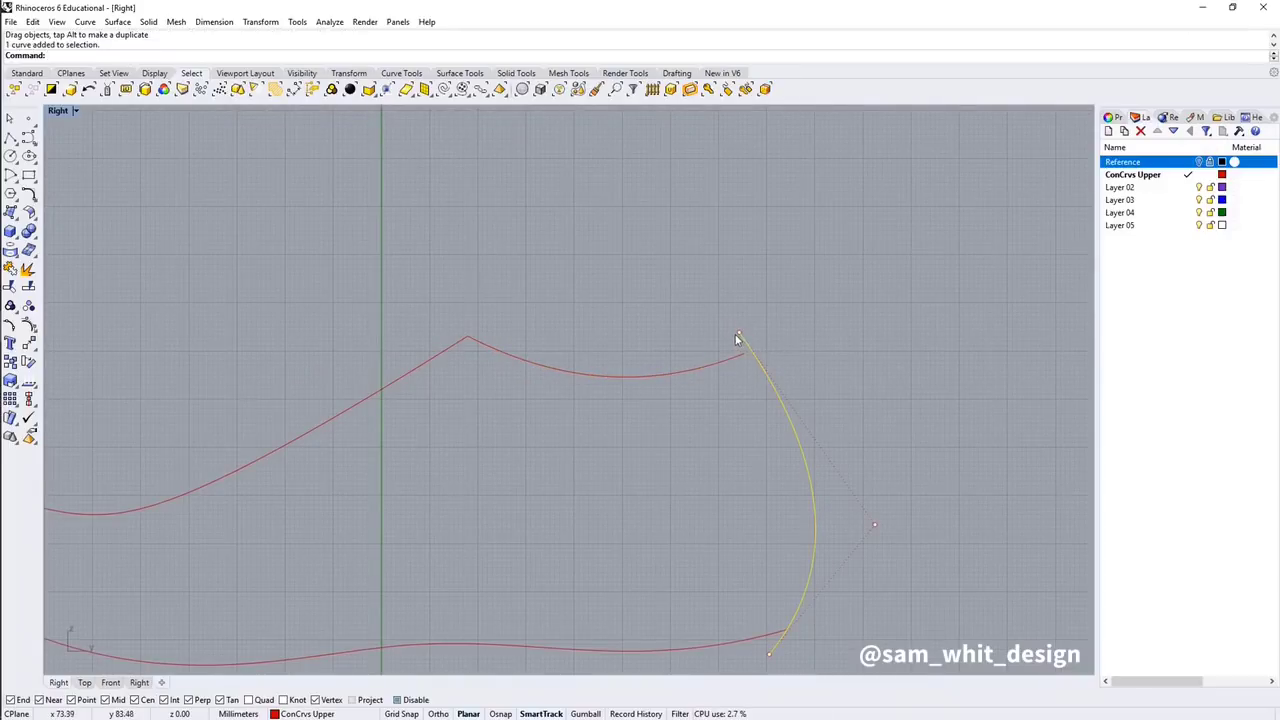
left_click(741, 338)
left_click_drag(741, 336, 745, 354)
left_click(801, 345)
- Move the heel curve's lower end point onto the sole outline's heel end and shift its middle control point slightly toward the toe
scroll(852, 500, "down", 2)
scroll(832, 510, "up", 3)
left_click(828, 507)
left_click(795, 541)
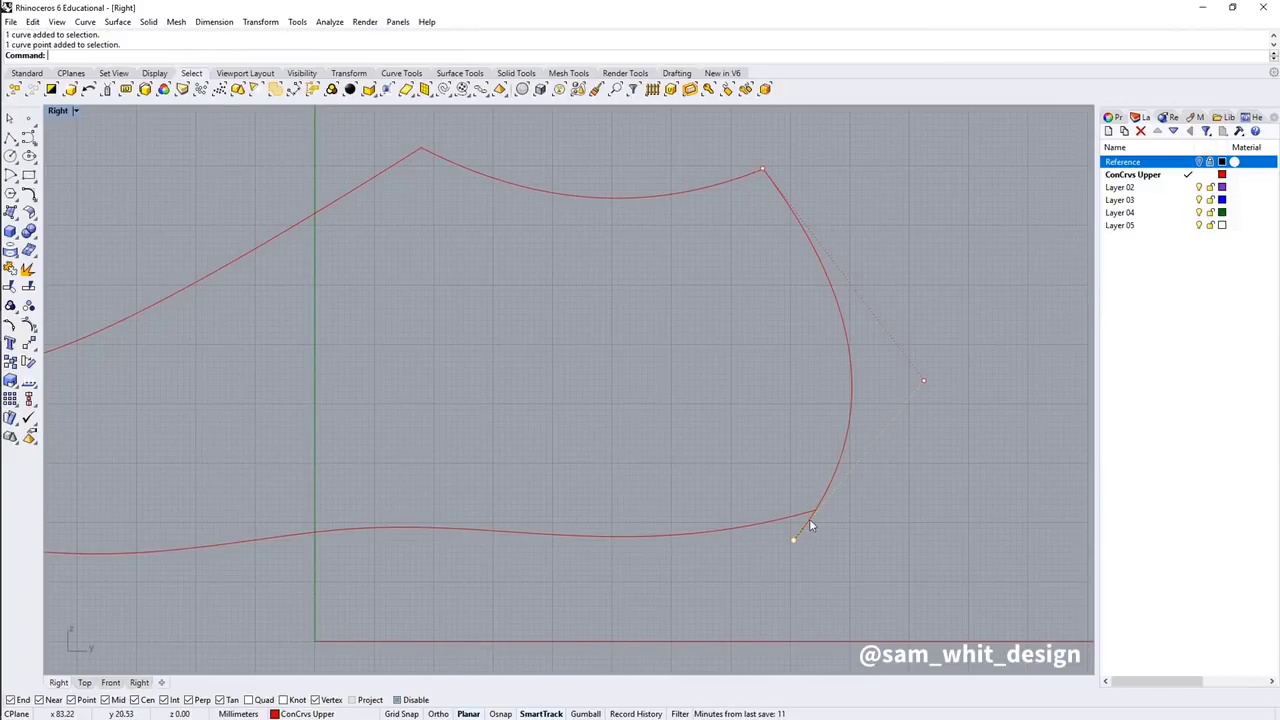
left_click_drag(795, 541, 815, 512)
left_click_drag(925, 386, 909, 381)
- Move the instep curve's lower end point onto the sole outline's toe end and finish editing its points
scroll(597, 391, "down", 5)
scroll(617, 434, "up", 8)
left_click(574, 452)
scroll(577, 460, "up", 2)
left_click(576, 492)
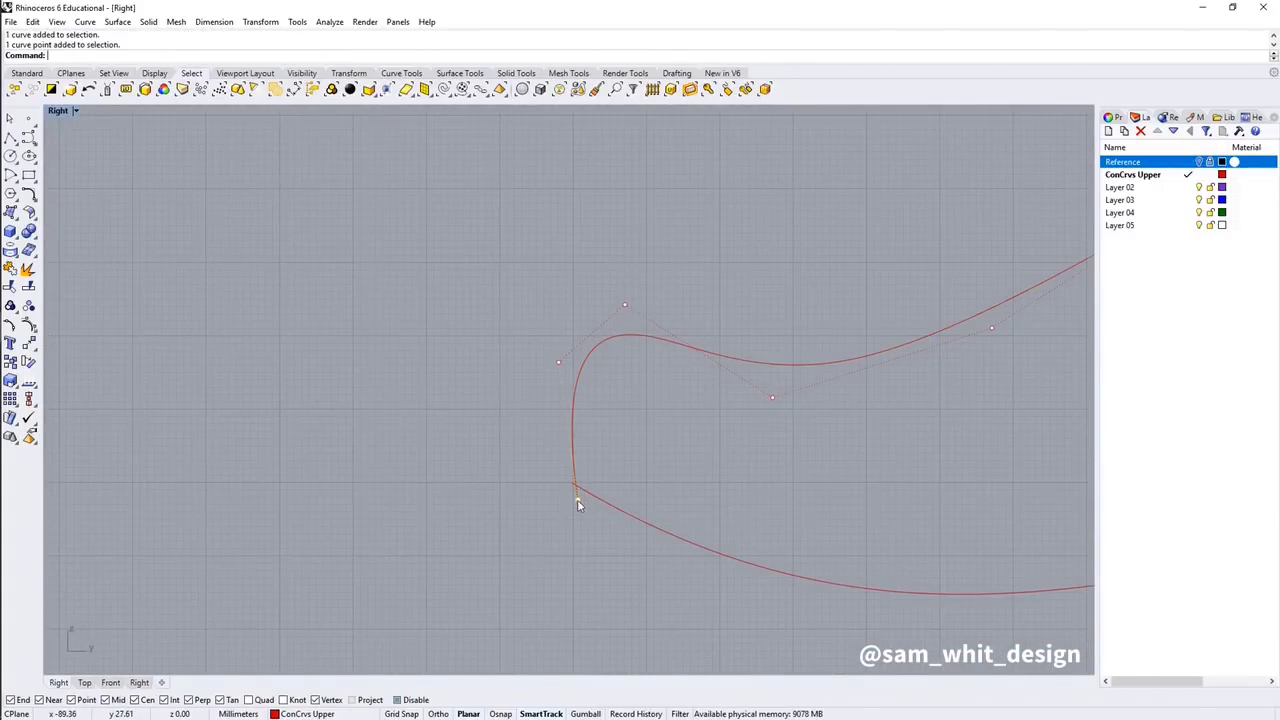
left_click_drag(574, 489, 575, 483)
key("Escape")
key("Escape")
- Show the Reference layer and compare the upper's curves with the shoe photo in the Right view
middle_click(685, 449)
left_click(735, 457)
right_click_drag(740, 454, 762, 394)
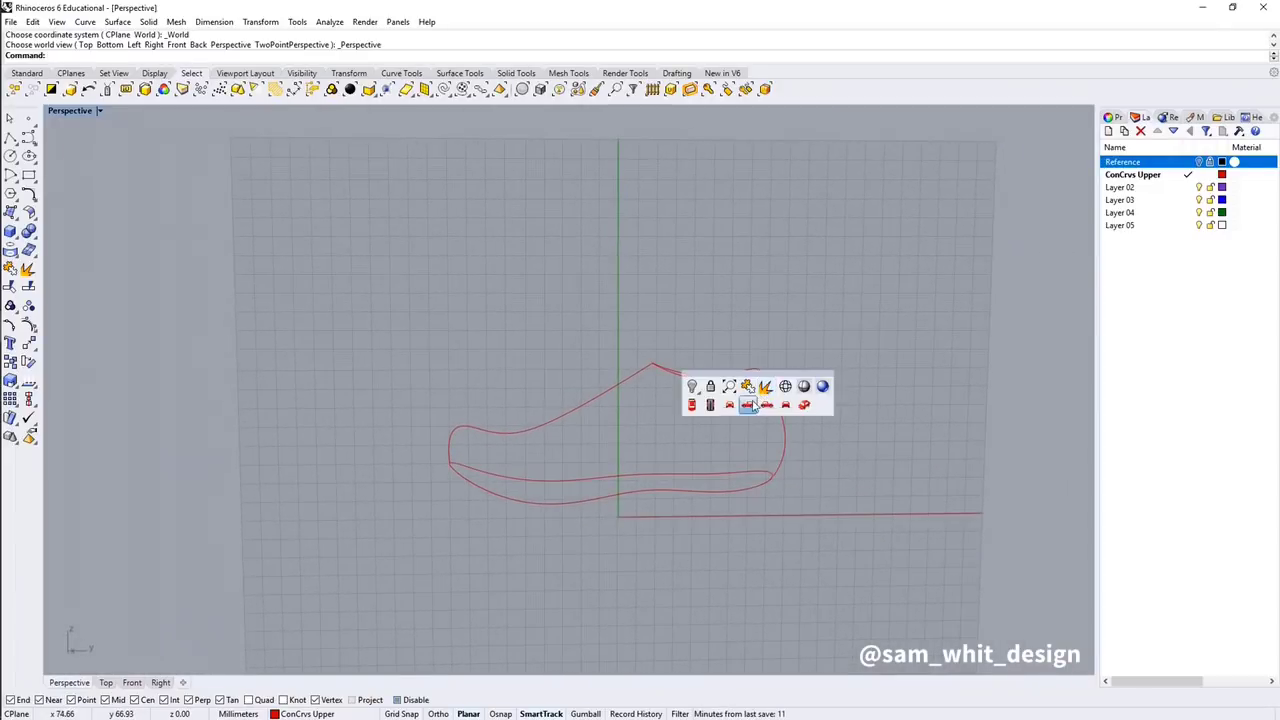
left_click(749, 404)
left_click(1201, 163)
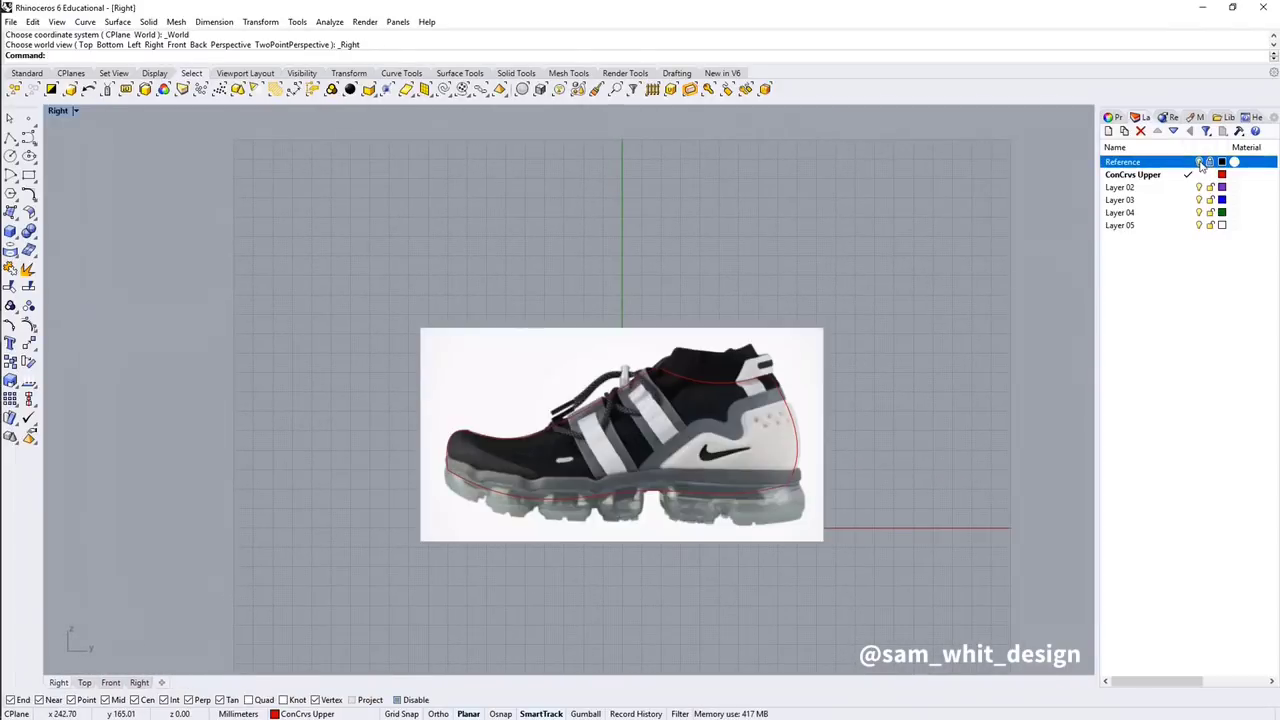
scroll(790, 410, "up", 5)
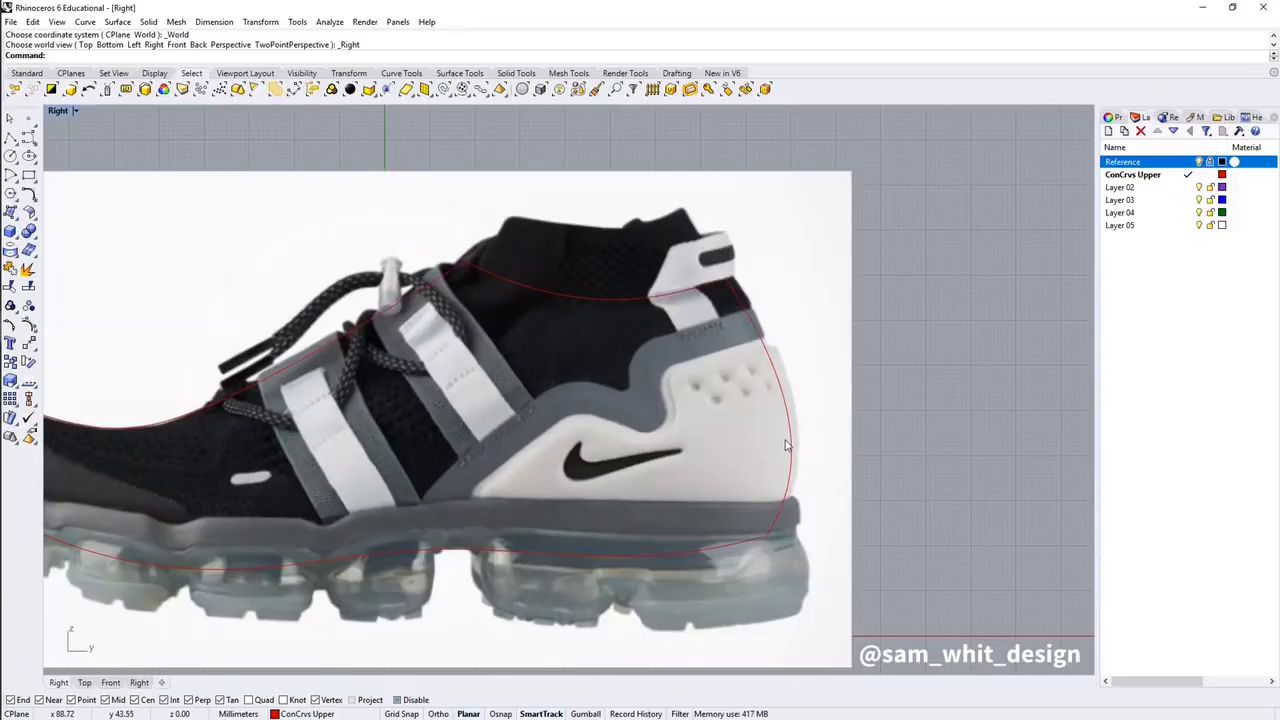
scroll(731, 411, "down", 2)
left_click(720, 320)
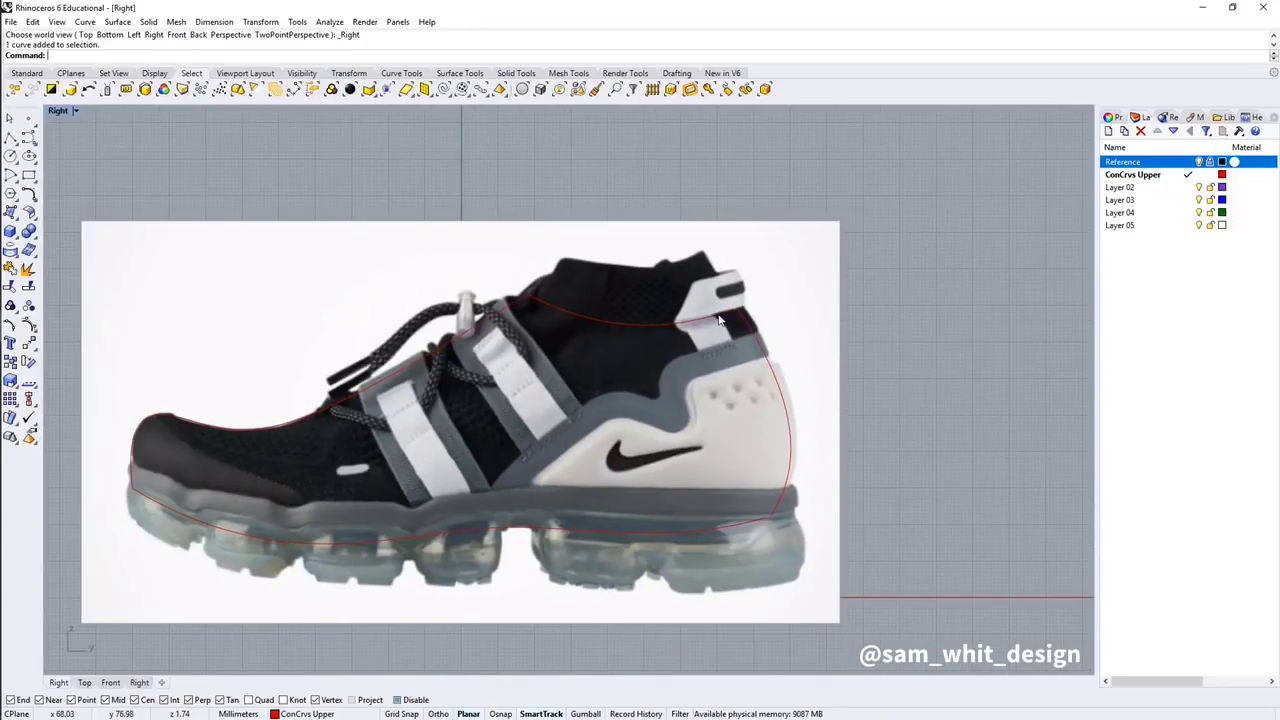
left_click(809, 357)
scroll(800, 360, "down", 3)
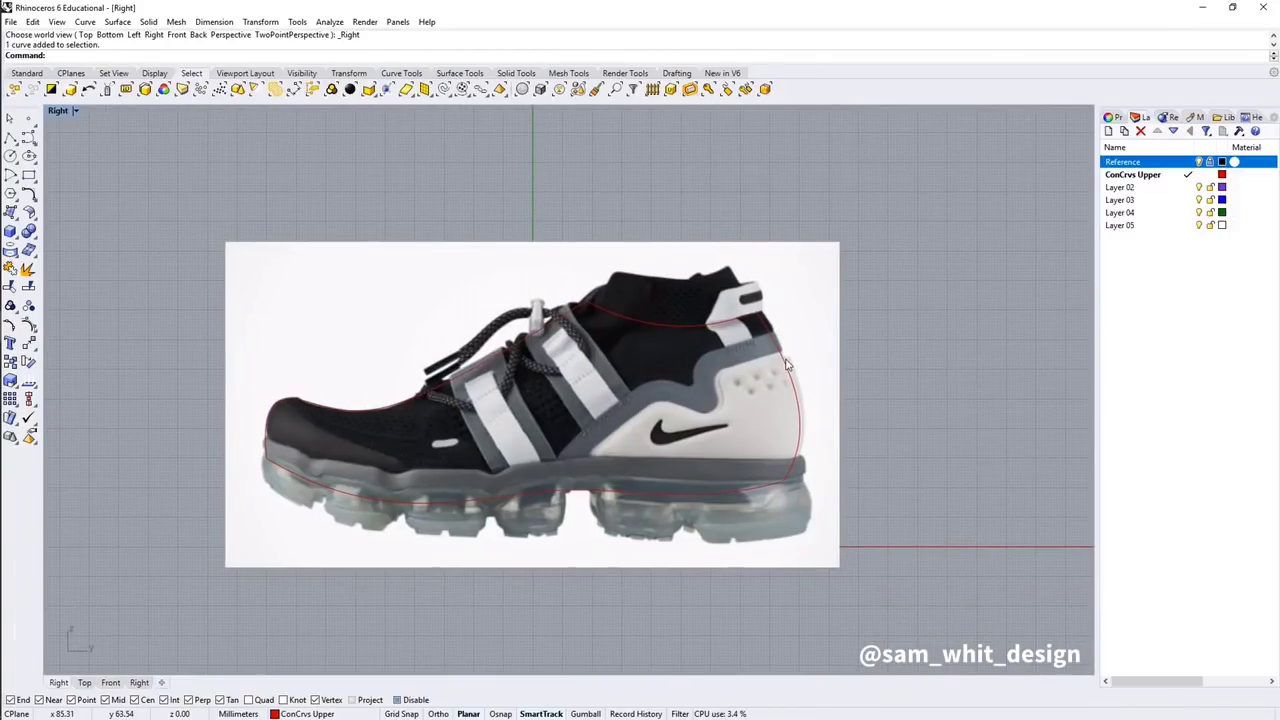
- Stretch all upper curves lengthwise with Scale1D from the toe until the heel curve matches the photo's heel, and hide the Reference layer
type("1D")
key("Return")
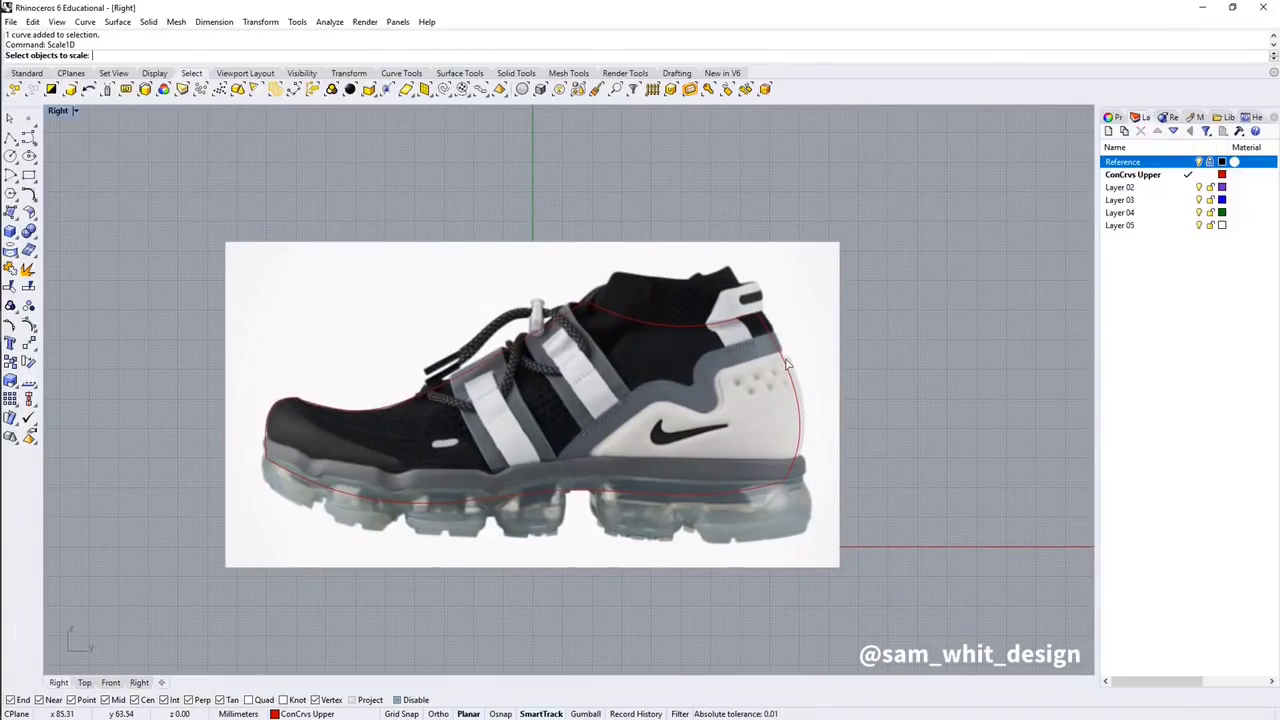
left_click_drag(208, 211, 890, 561)
key("Return")
left_click(266, 430)
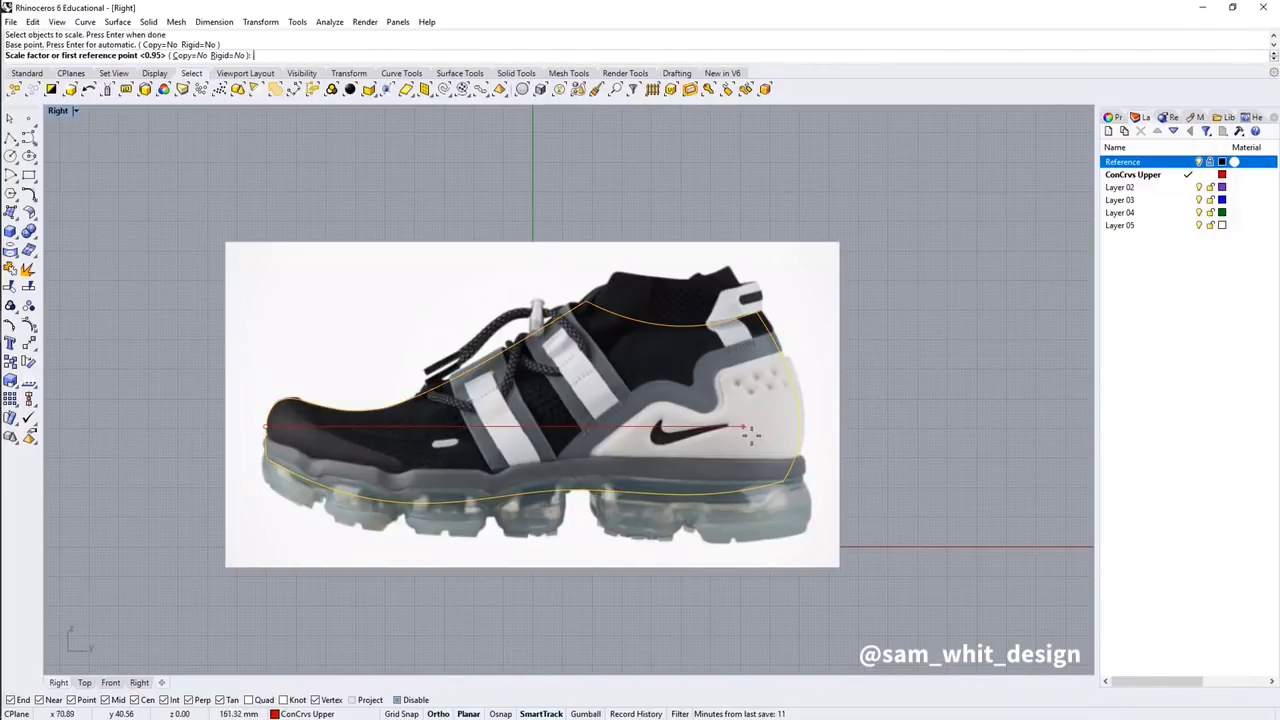
left_click(797, 428)
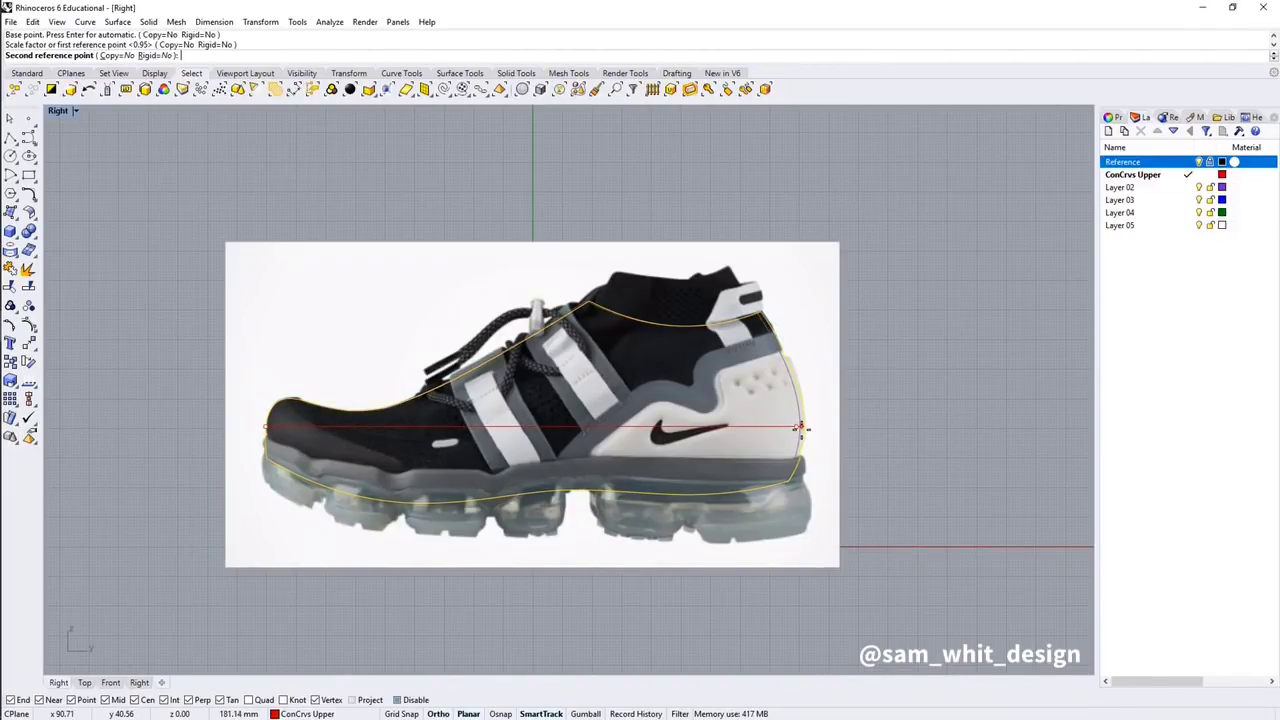
left_click(803, 431)
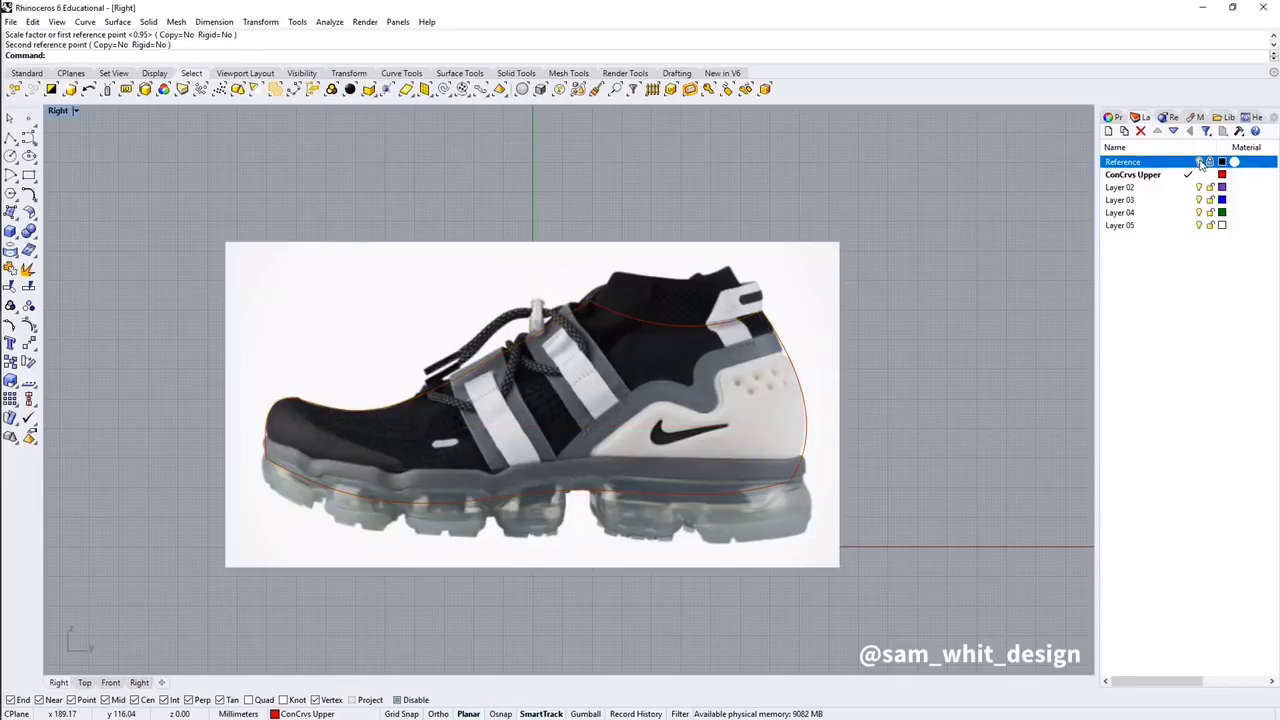
left_click(1199, 162)
- In the Front view, draw an outward-bulging three-point curve from the sole outline's negative-X side up to the collar's corresponding side
middle_click(734, 414)
left_click(766, 420)
right_click_drag(766, 420, 611, 431)
middle_click(615, 436)
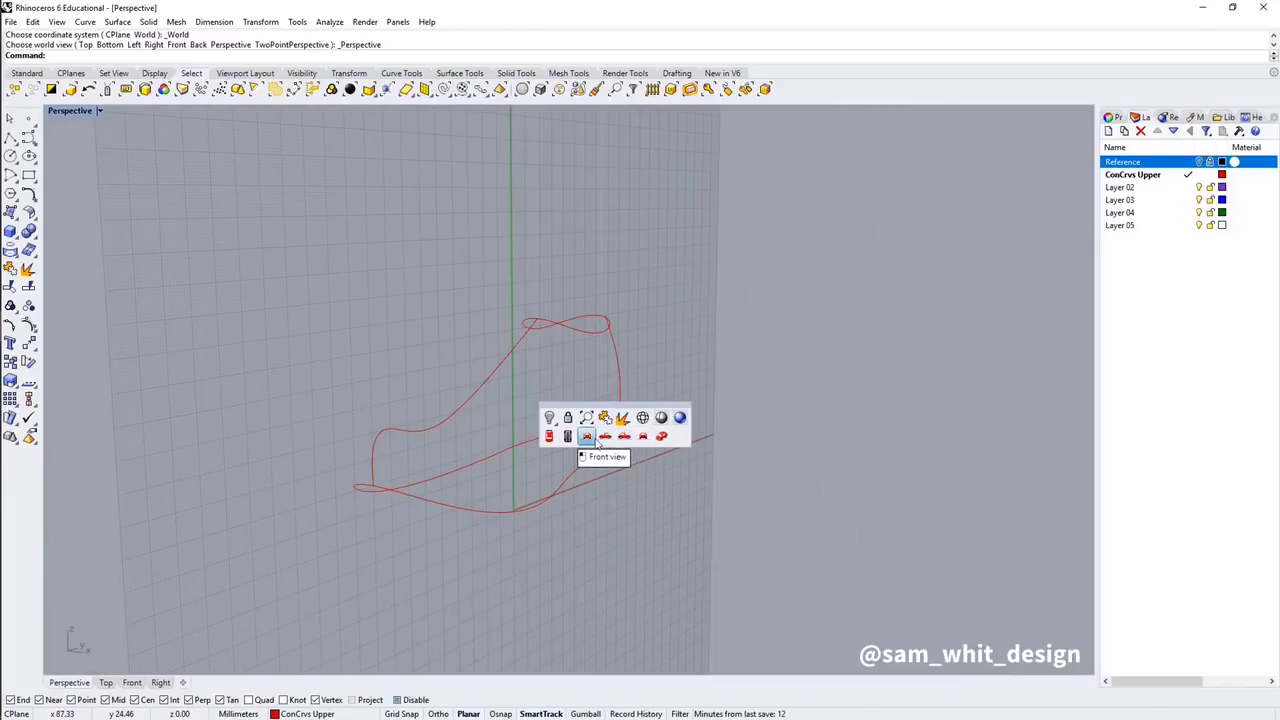
left_click(605, 436)
scroll(526, 428, "up", 3)
right_click_drag(526, 428, 533, 442)
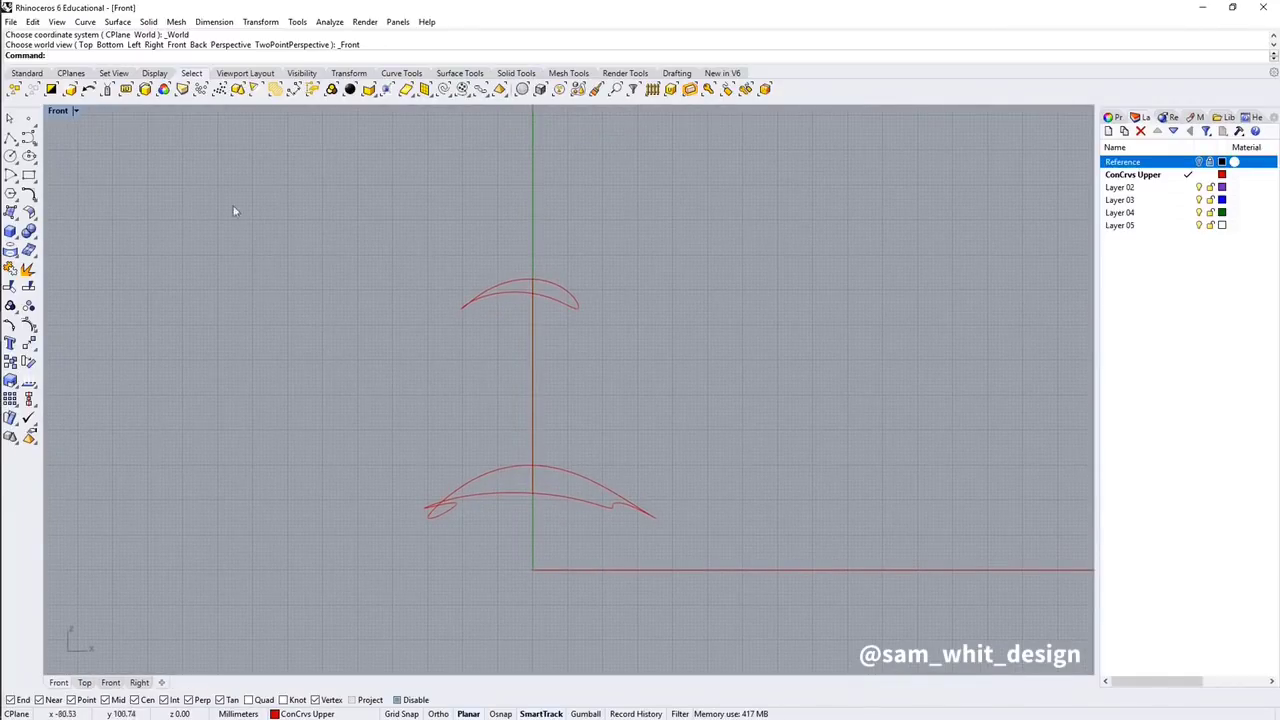
left_click(14, 138)
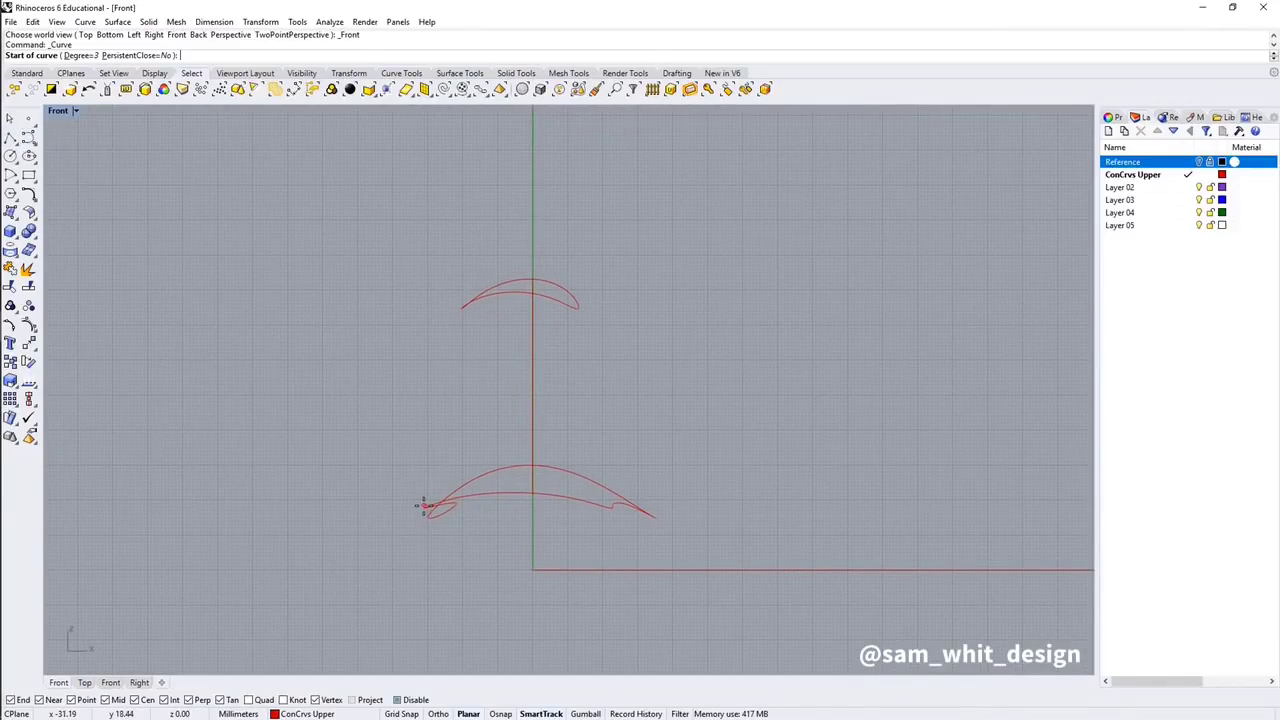
left_click(424, 506)
left_click(385, 448)
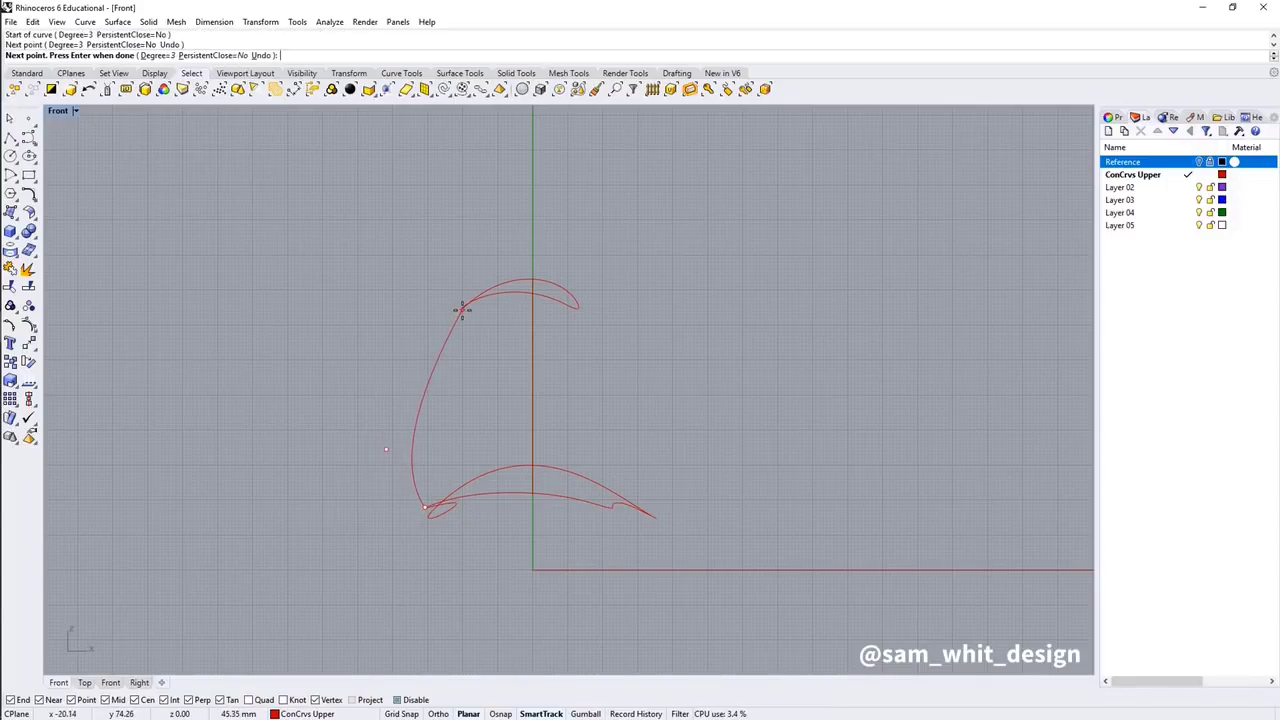
left_click(460, 310)
key("Return")
- Draw a matching three-point side curve from the sole outline up to the collar on the positive-X side
key("Return")
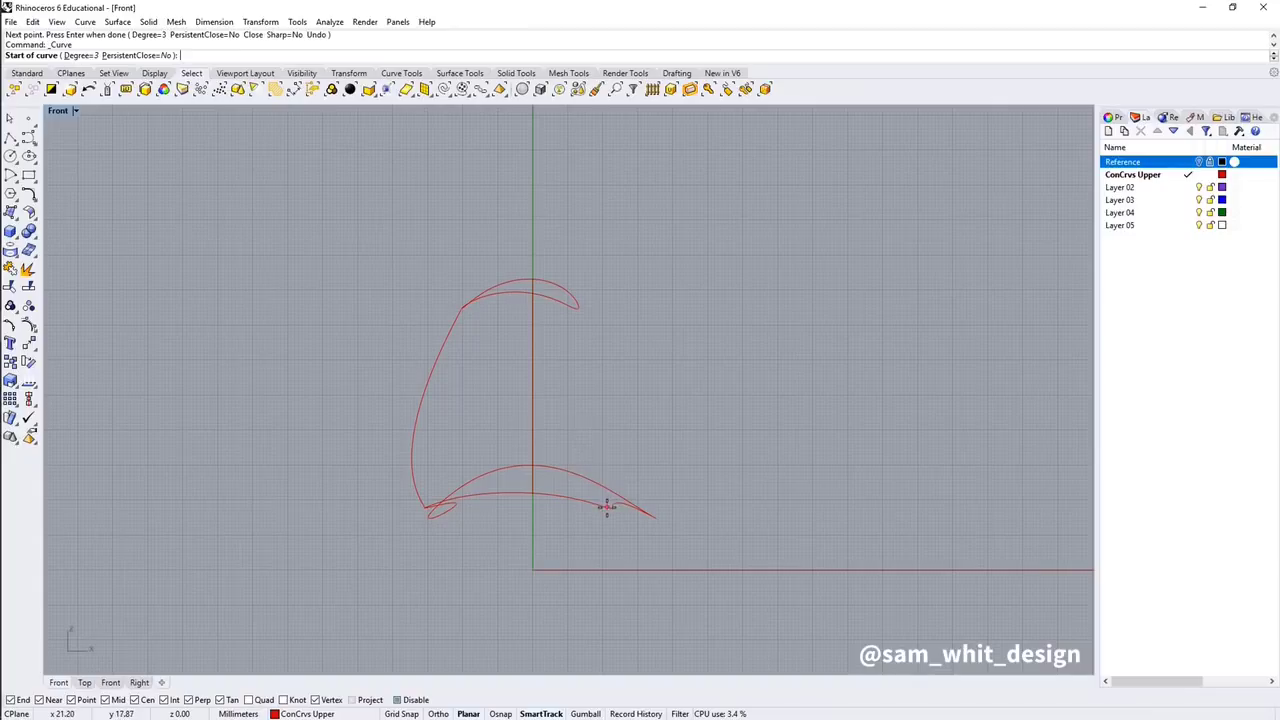
left_click(610, 507)
left_click(648, 451)
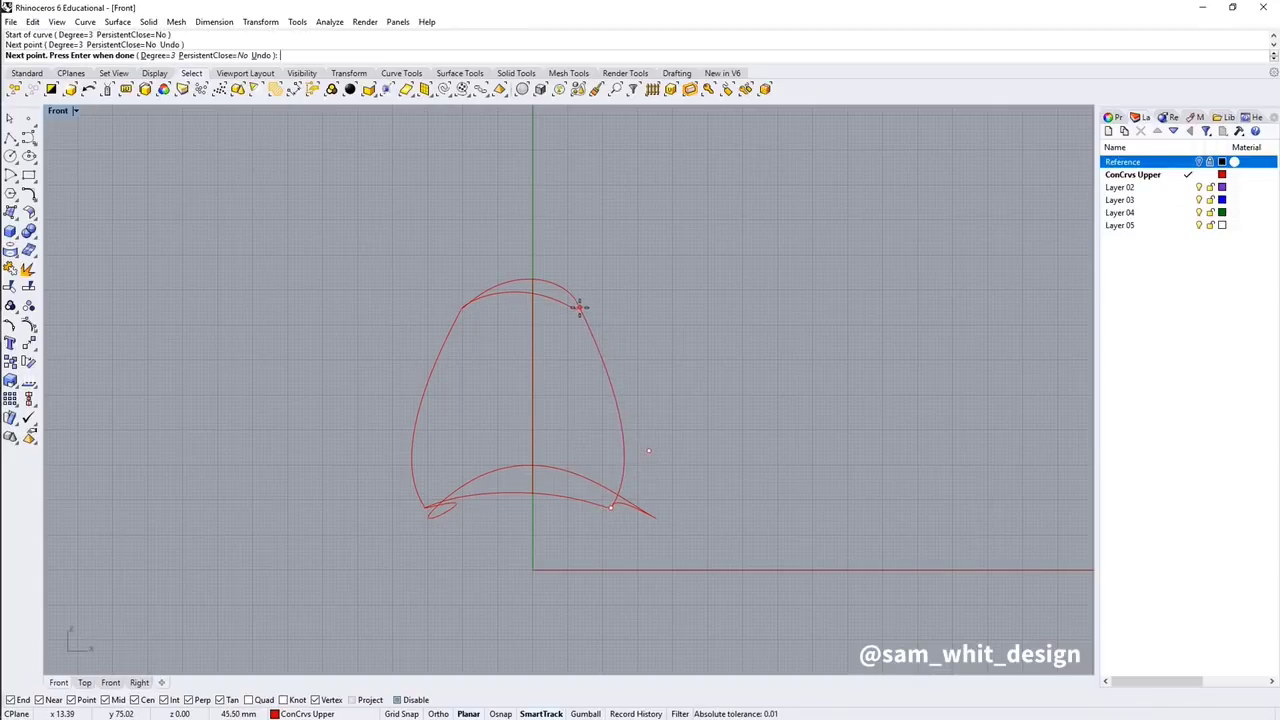
left_click(579, 308)
key("Return")
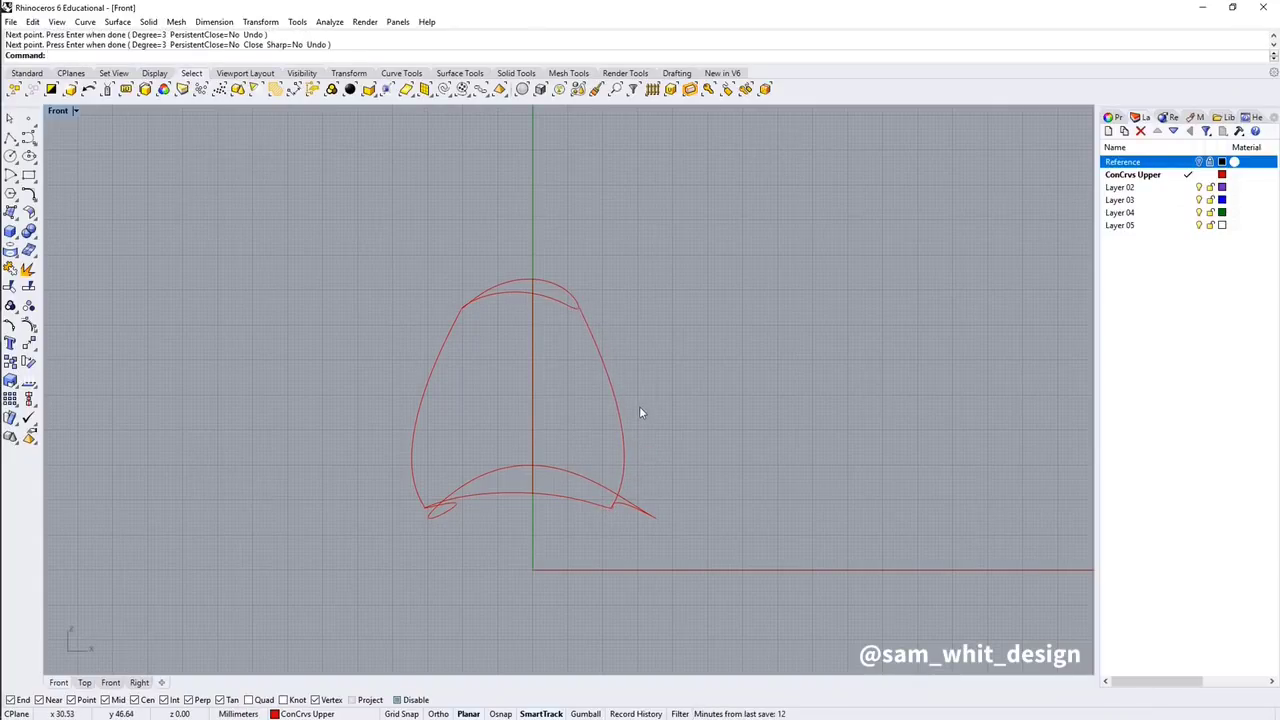
- In the Right view, move the side curves from the origin axis rearward to the middle of the collar opening
middle_click(641, 412)
left_click(679, 424)
right_click_drag(679, 424, 522, 391)
left_click(522, 391)
middle_click(518, 391)
left_click(526, 404)
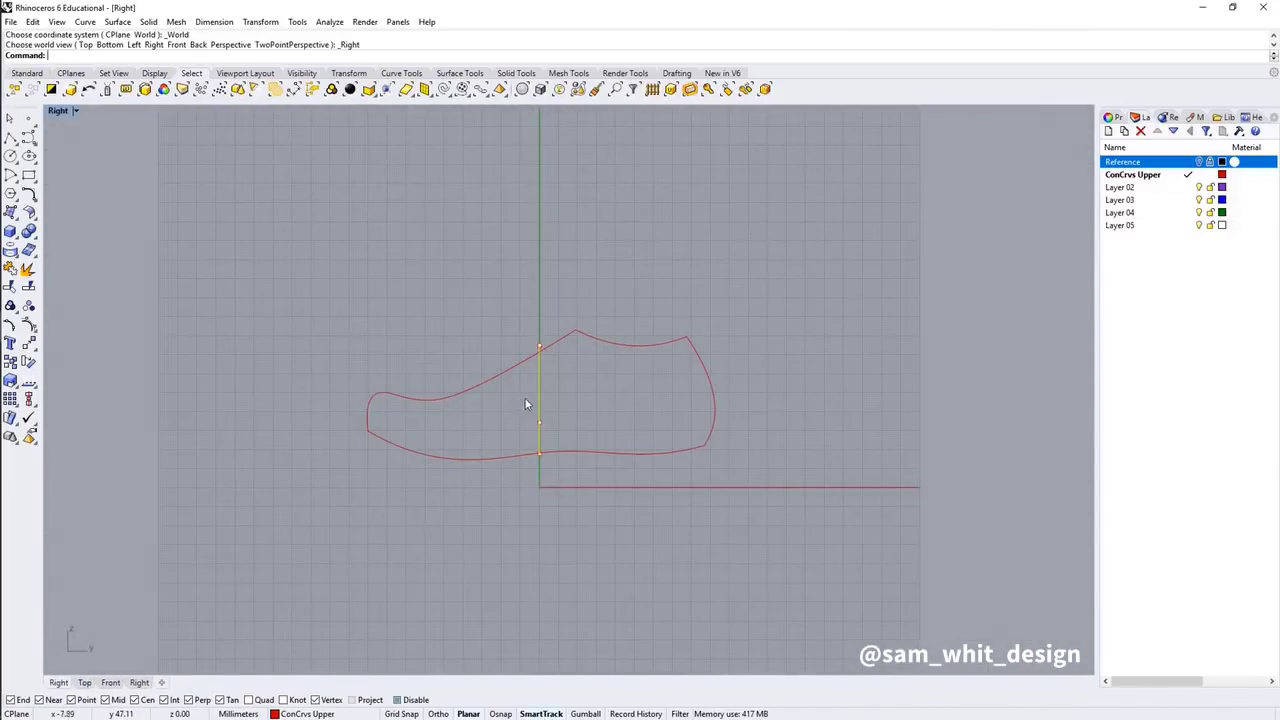
left_click_drag(544, 401, 638, 401)
- In the Back view, move the heel curve sideways about 6.5 mm to line up with the rear ends of the collar and sole outlines
middle_click(649, 470)
left_click(689, 473)
mouse_move(675, 448)
right_mouse_down()
mouse_move(678, 392)
mouse_move(694, 381)
mouse_move(733, 398)
mouse_move(749, 491)
mouse_move(586, 457)
mouse_move(643, 414)
mouse_move(654, 363)
mouse_move(666, 380)
mouse_move(661, 443)
right_mouse_up()
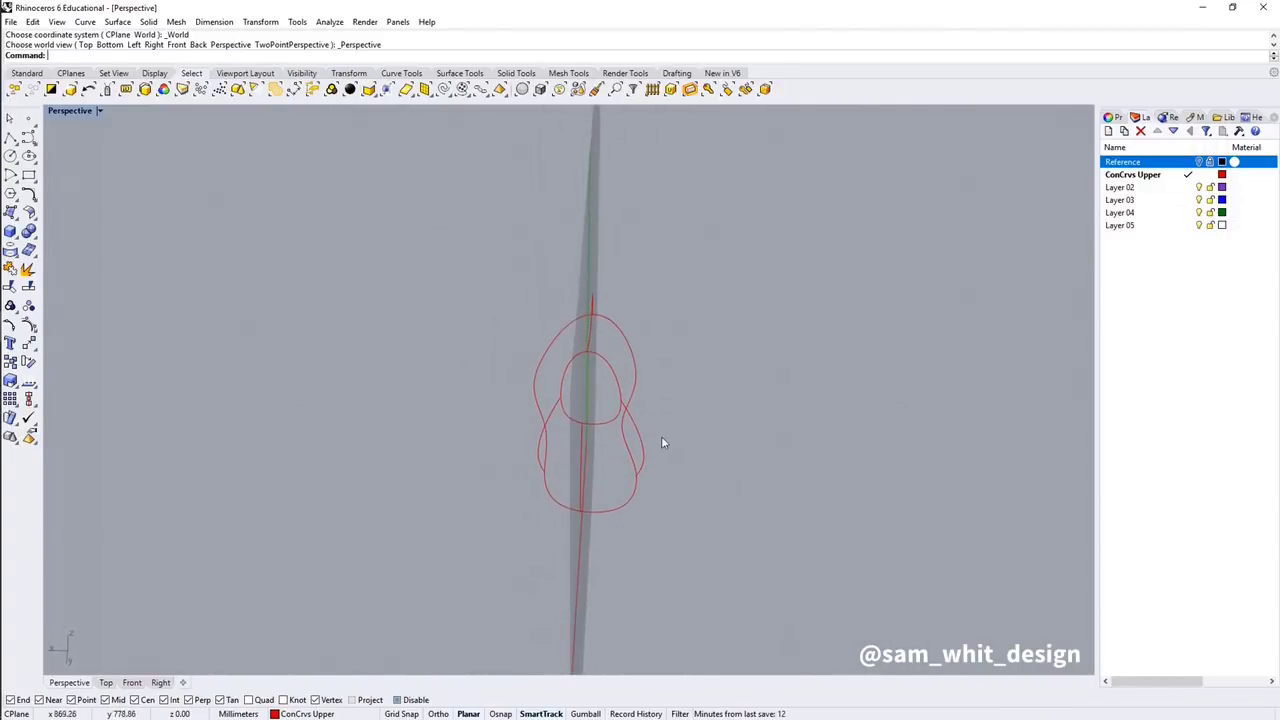
middle_click(581, 460)
left_click(600, 476)
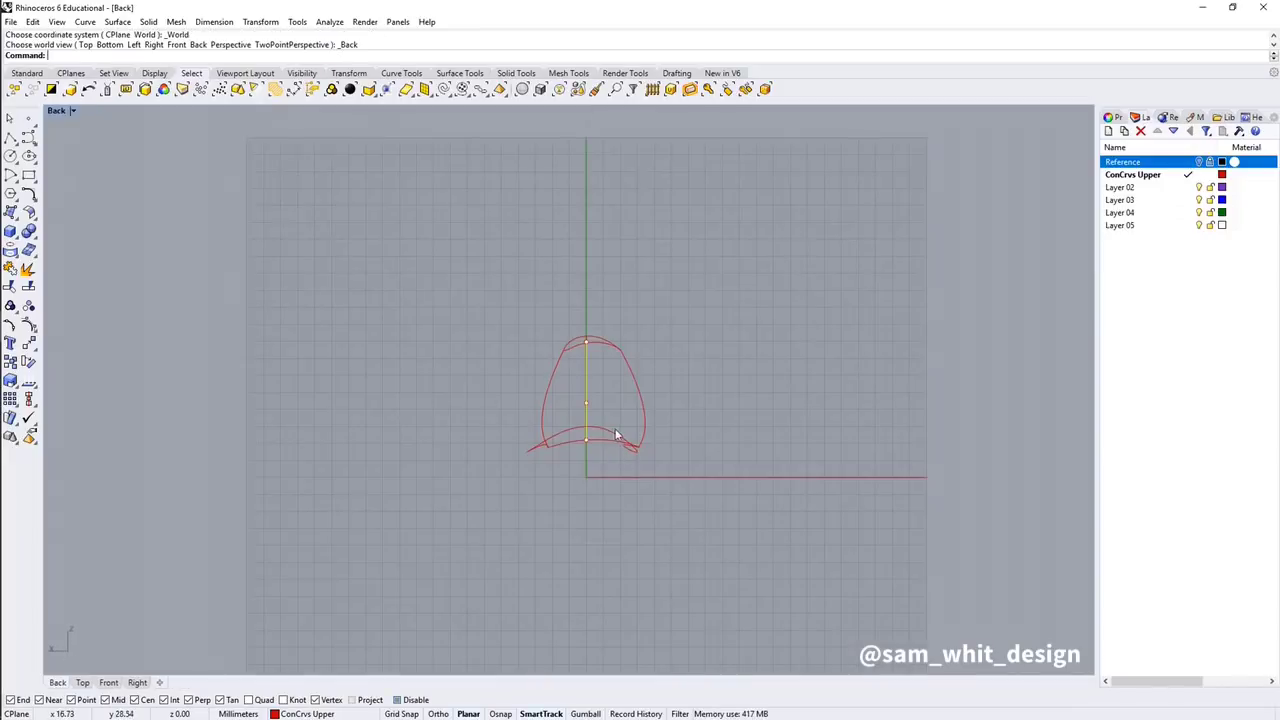
scroll(600, 448, "up", 5)
left_click_drag(544, 407, 564, 408)
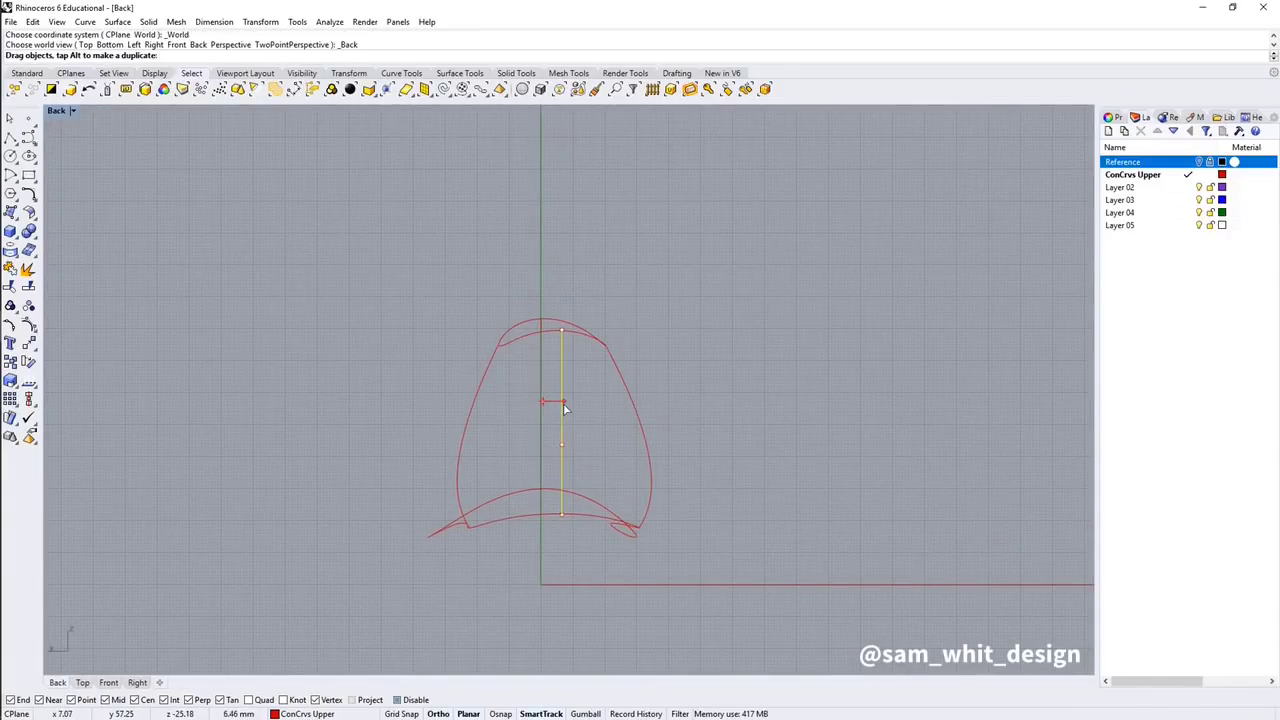
middle_click(672, 403)
left_click(738, 418)
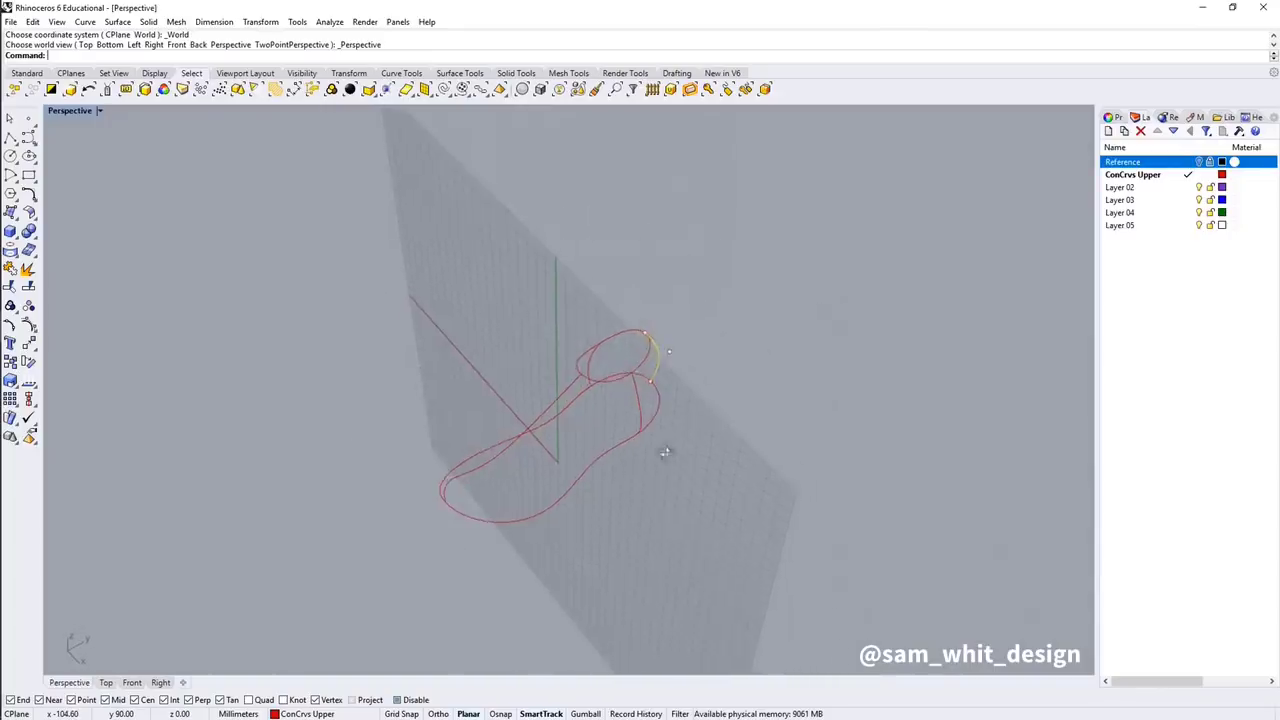
right_click_drag(655, 458, 630, 372)
- In the Front view, draw a five-point forefoot curve from the sole outline's widest positive-X point up toward the collar
middle_click(630, 372)
left_click(606, 386)
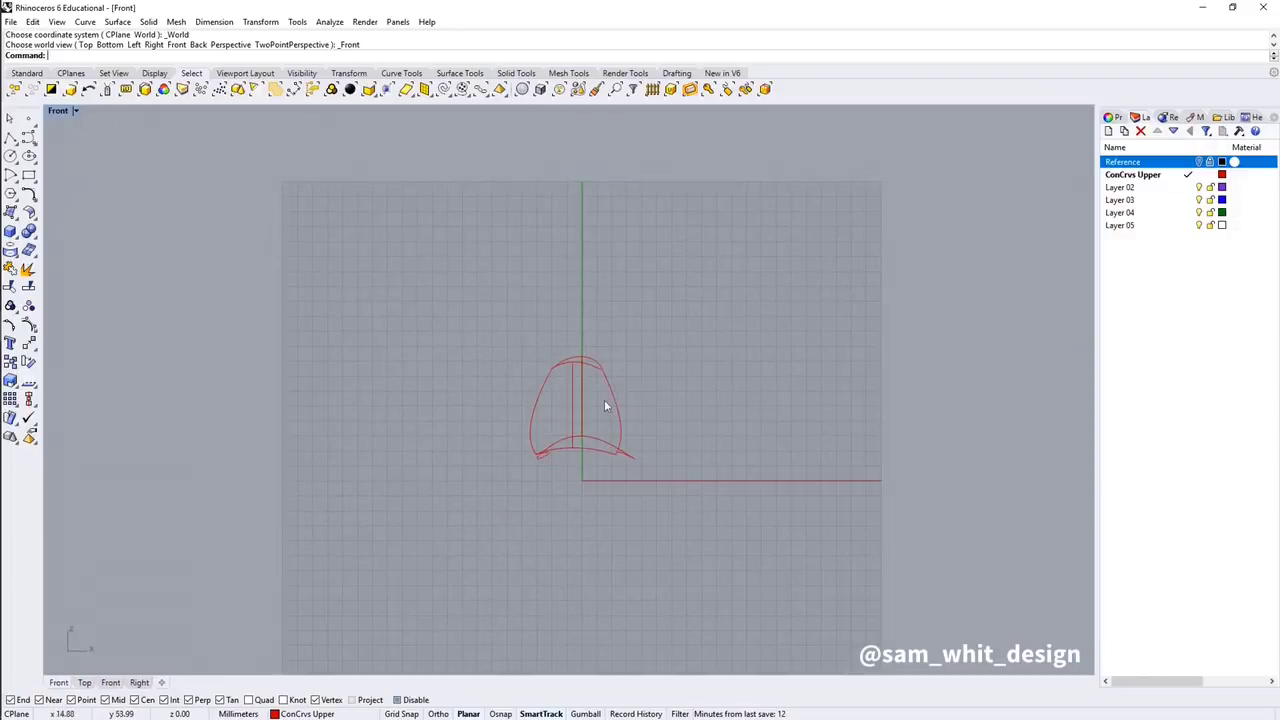
scroll(600, 414, "up", 4)
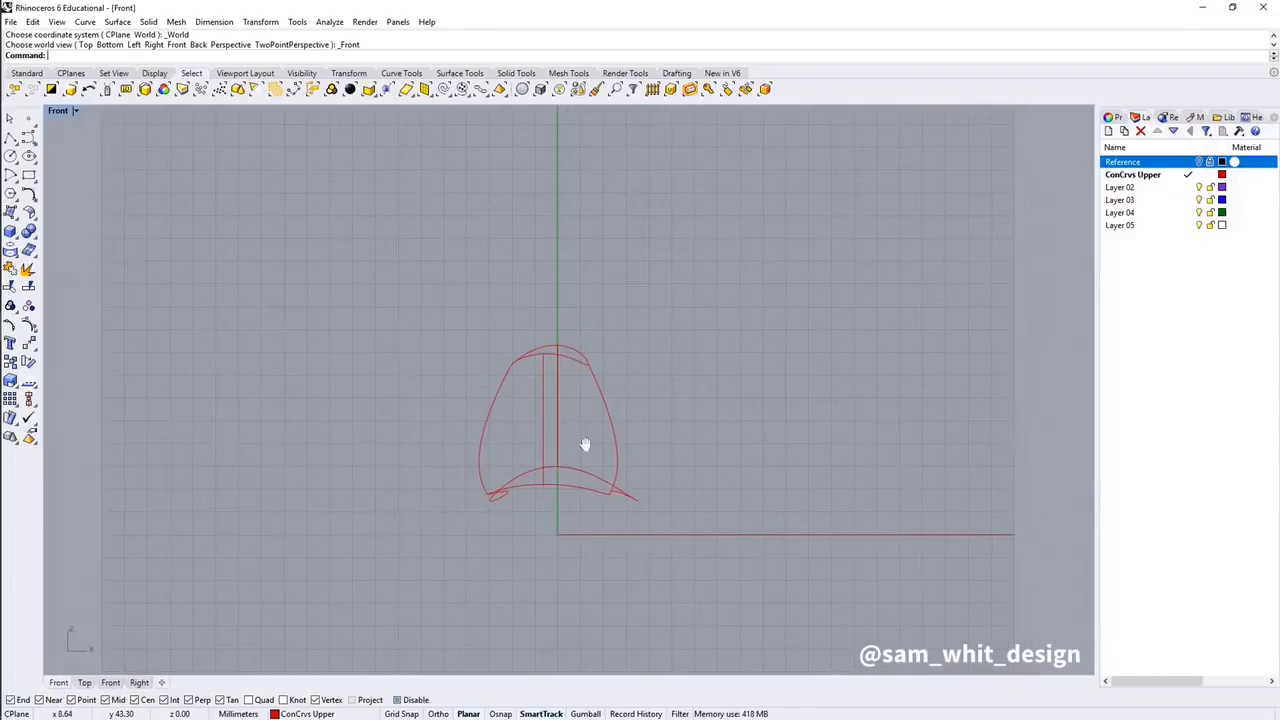
left_click(29, 139)
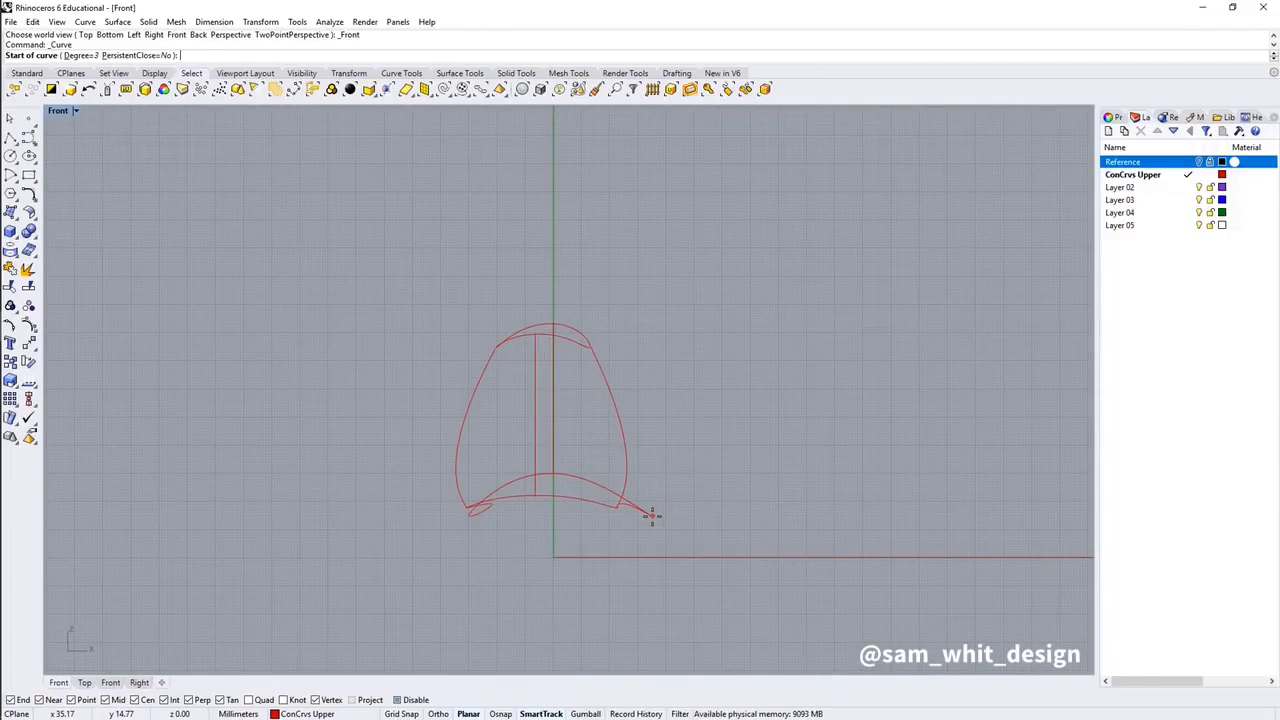
left_click(651, 515)
left_click(666, 486)
left_click(660, 462)
left_click(603, 445)
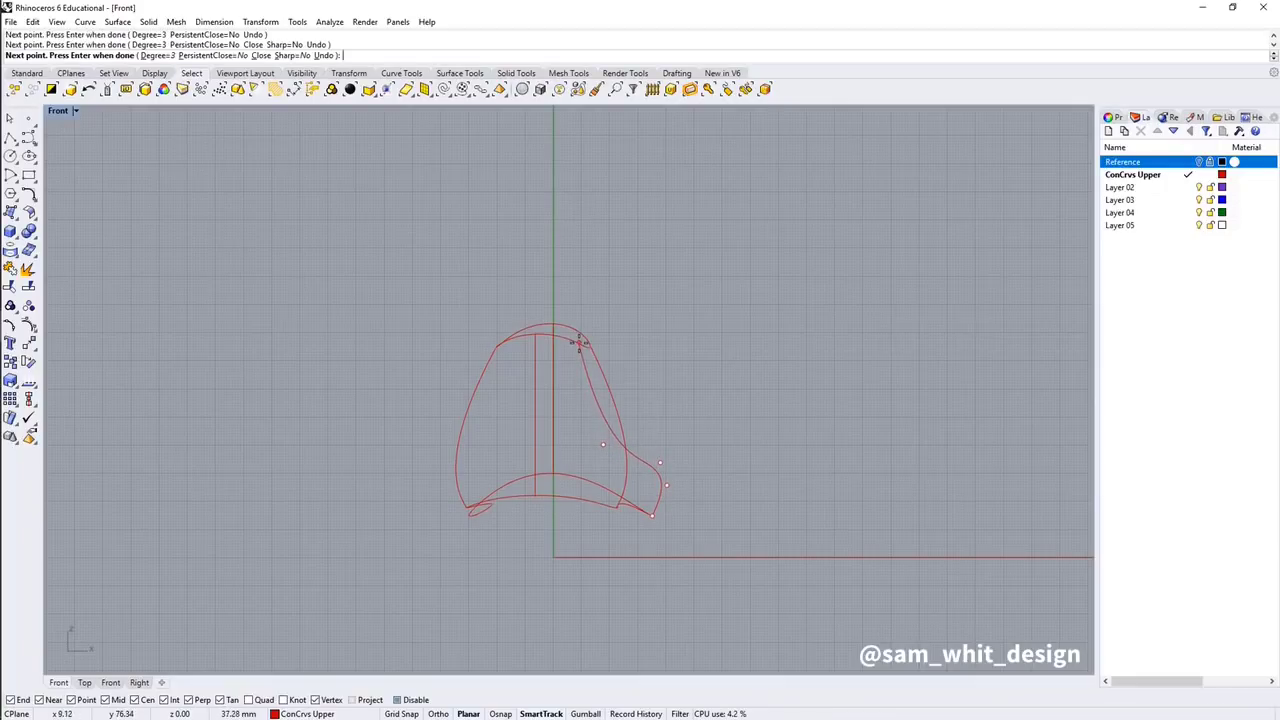
left_click(578, 345)
key("Return")
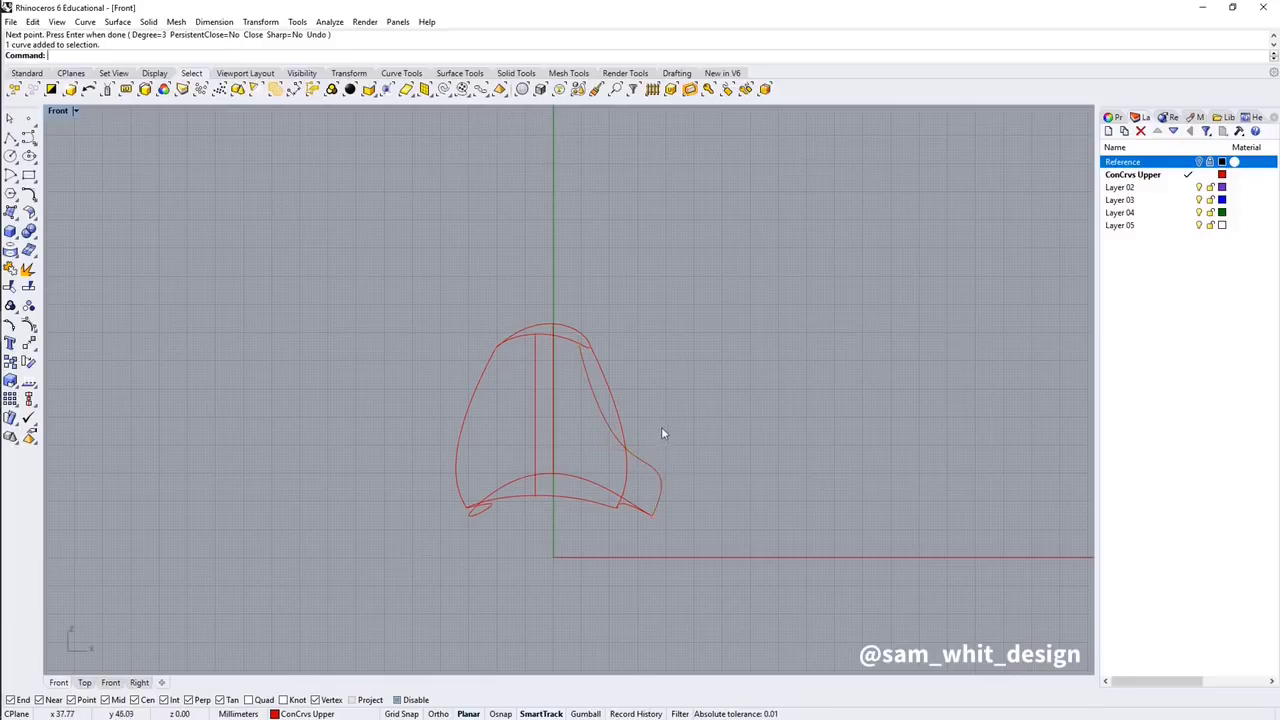
scroll(660, 450, "up", 5)
middle_click(650, 478)
left_click(705, 491)
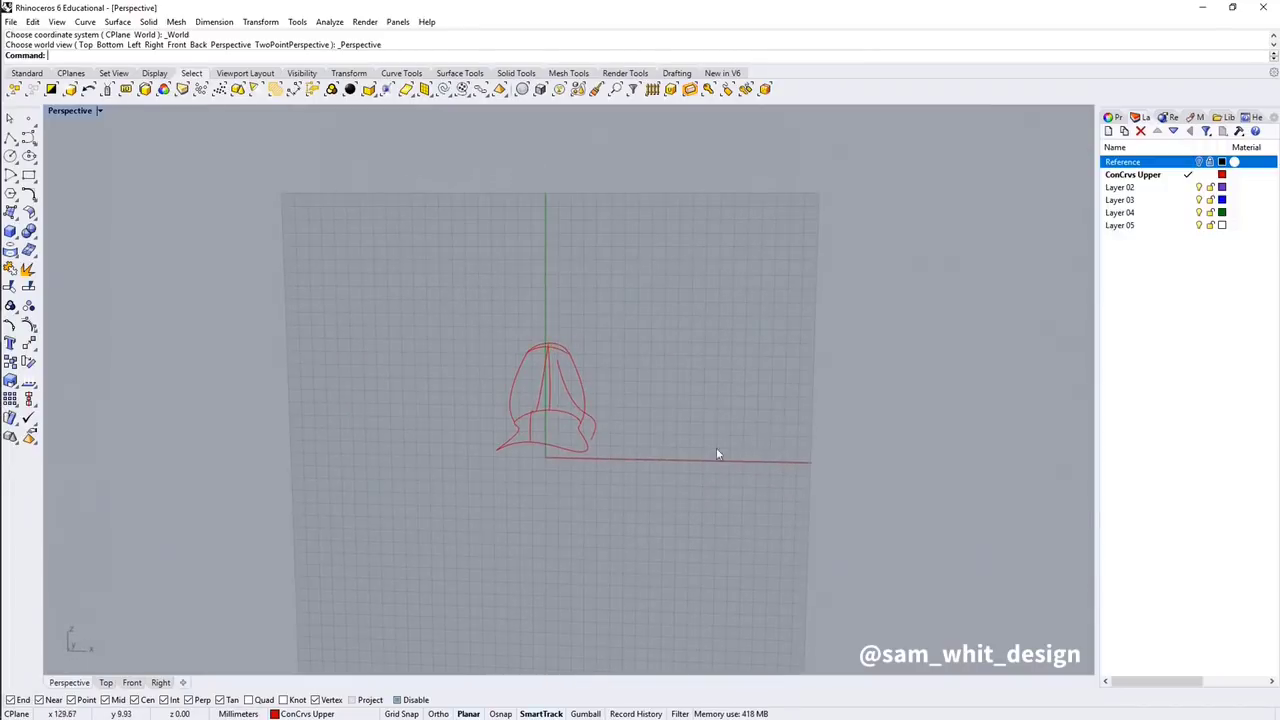
- Delete the five-point forefoot curve
middle_click(714, 456)
left_click(690, 462)
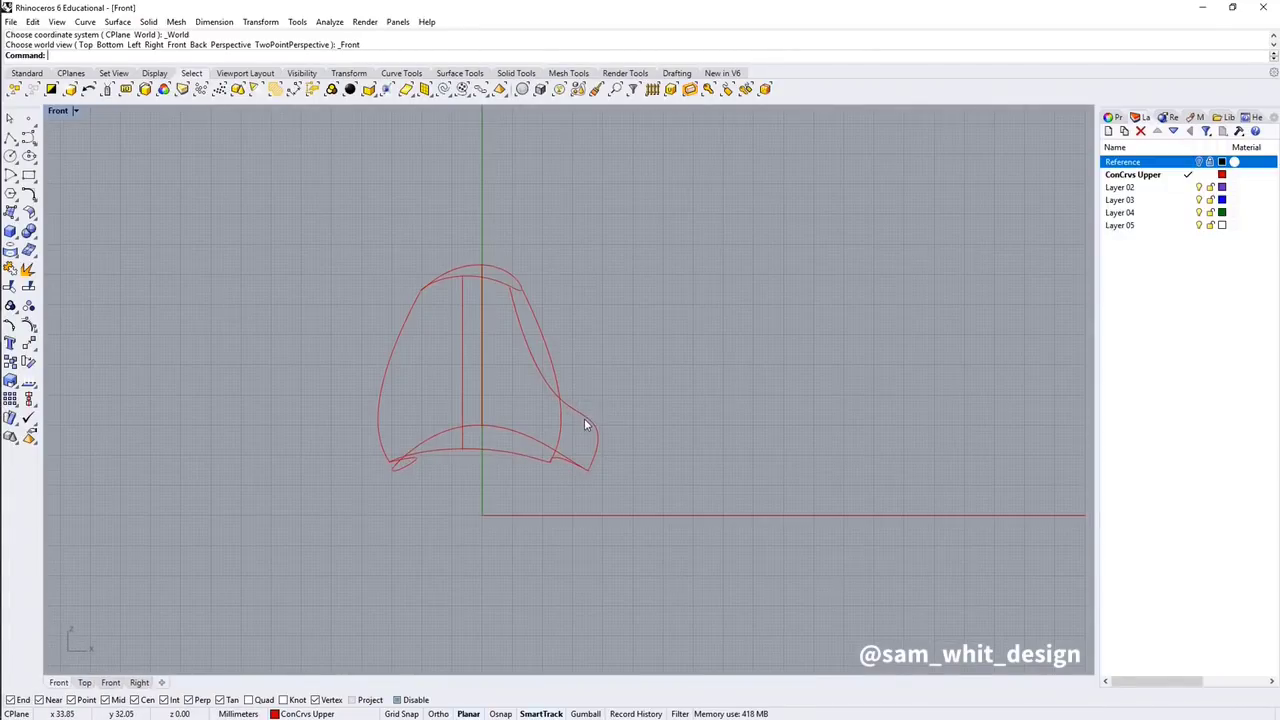
left_click(586, 425)
middle_click(586, 425)
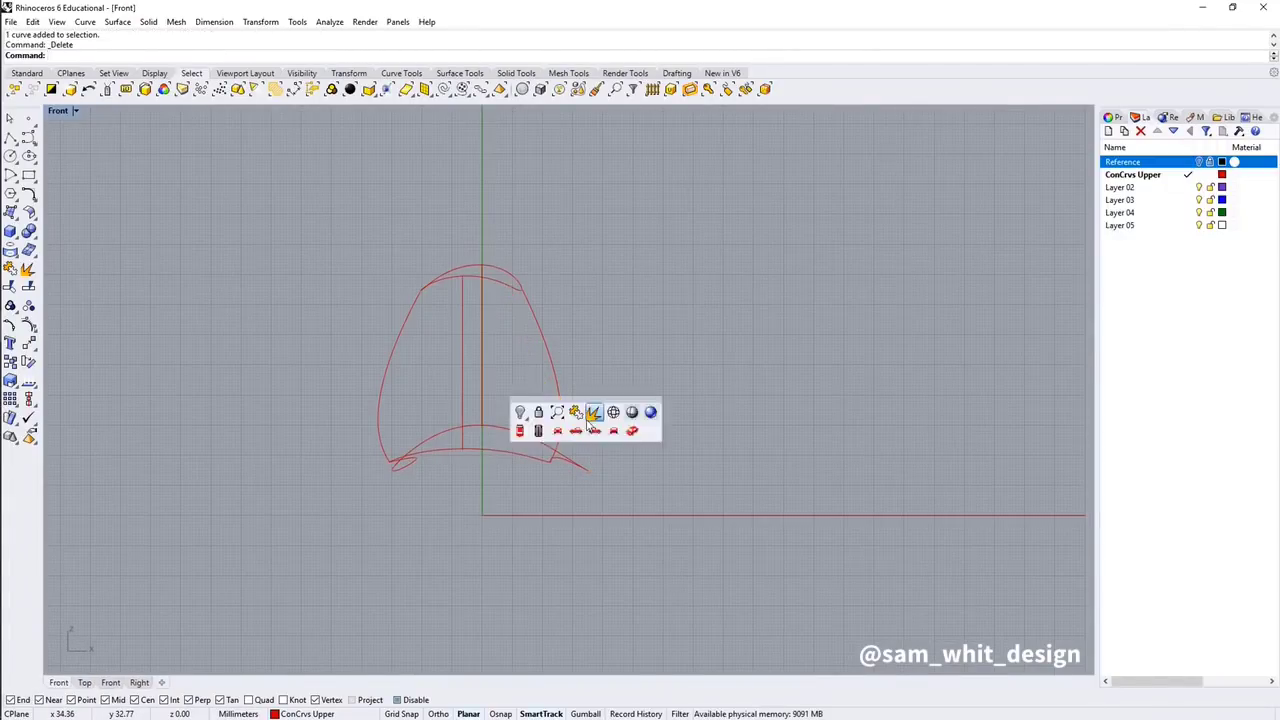
- Make Layer 05 current and create a network surface from the sole, instep, side, heel and collar curves with tolerances 0.001 and 0.01
left_click(565, 410)
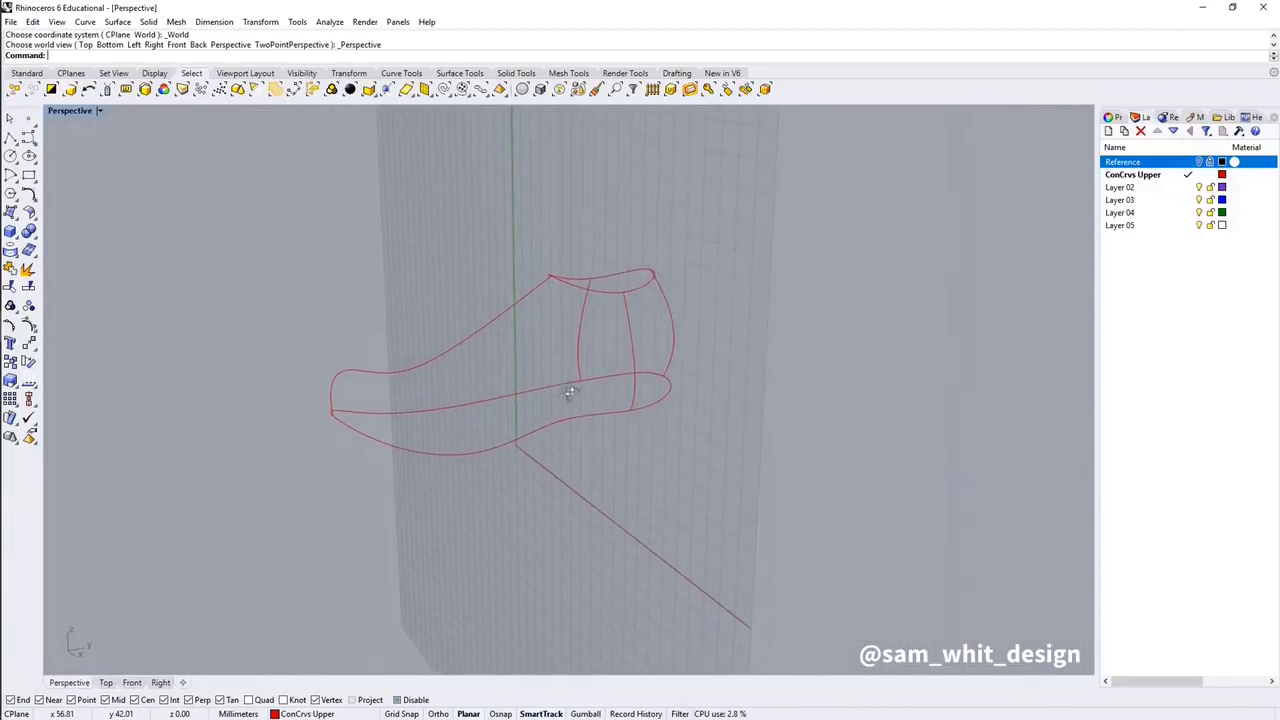
key("Return")
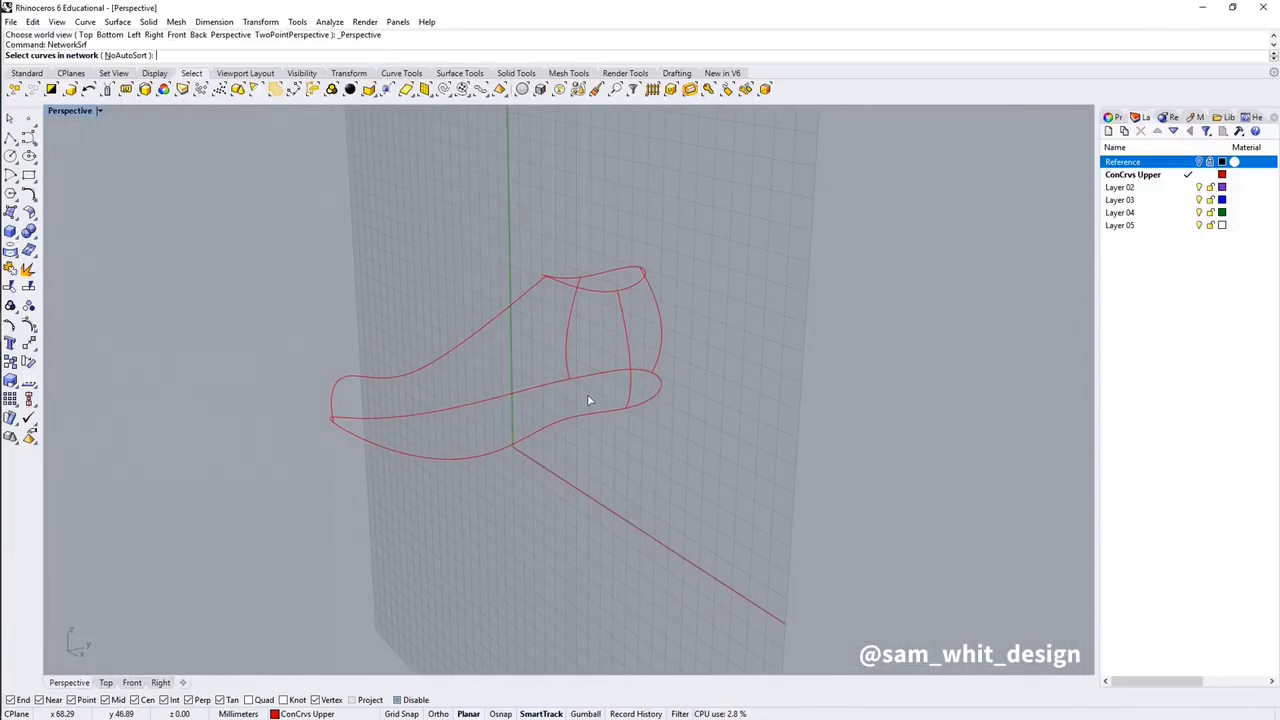
left_click(1186, 225)
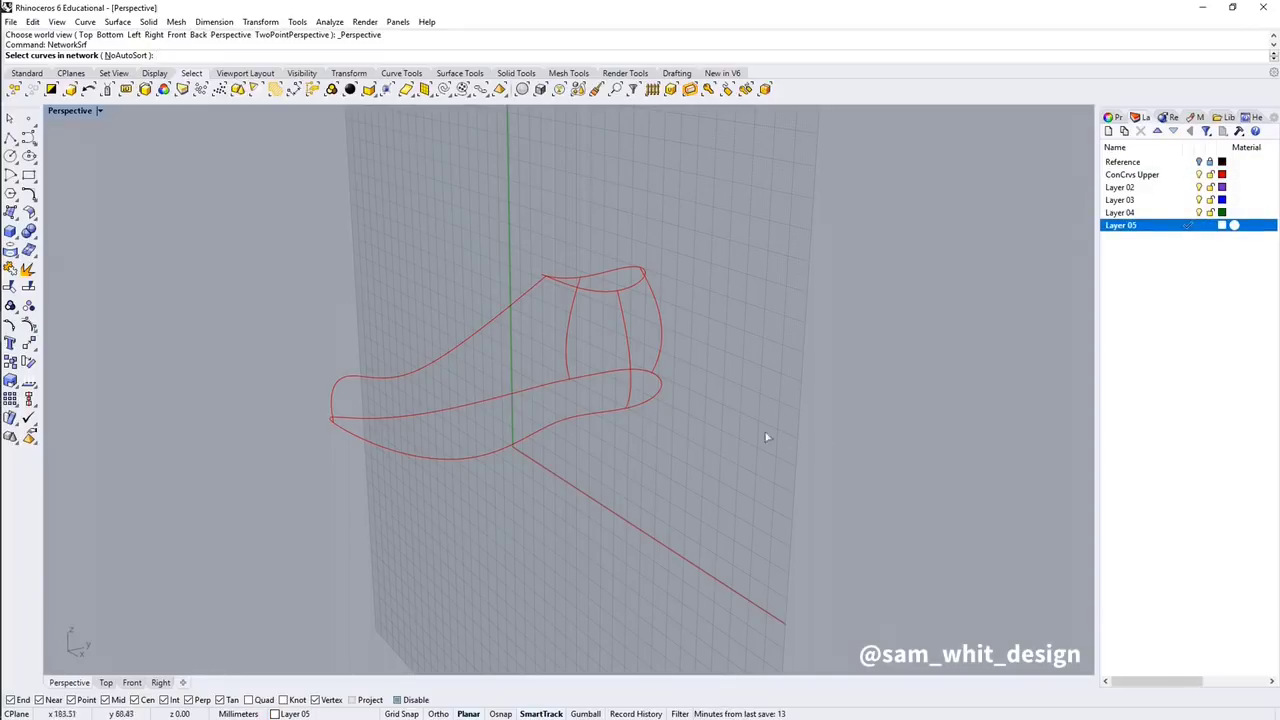
left_click(501, 453)
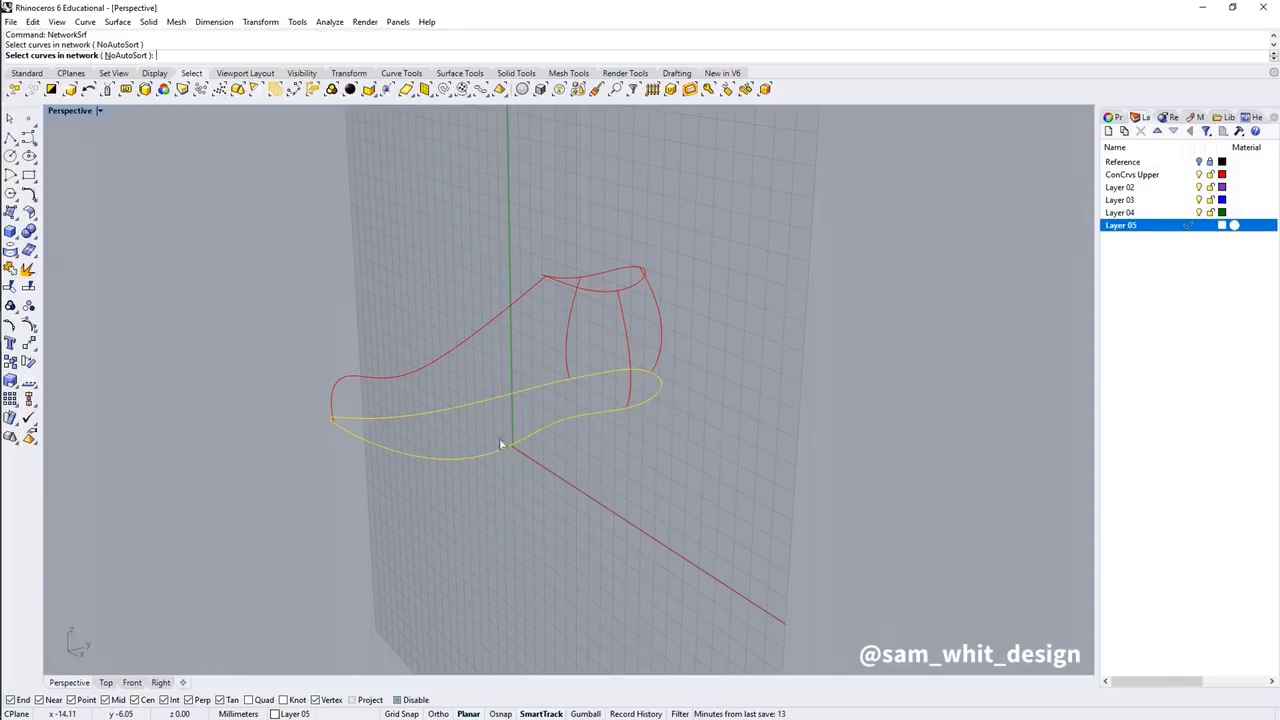
left_click(446, 355)
left_click(572, 338)
left_click(627, 348)
left_click(660, 326)
left_click(634, 285)
key("Return")
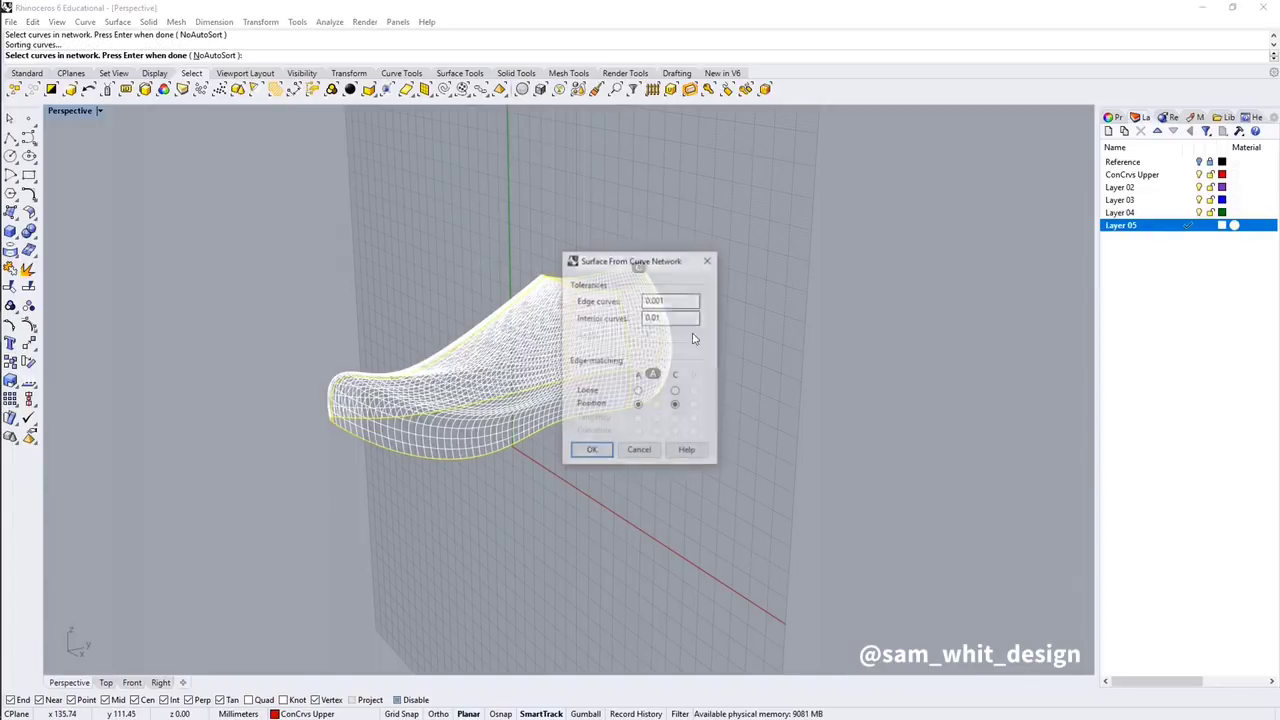
left_click(595, 449)
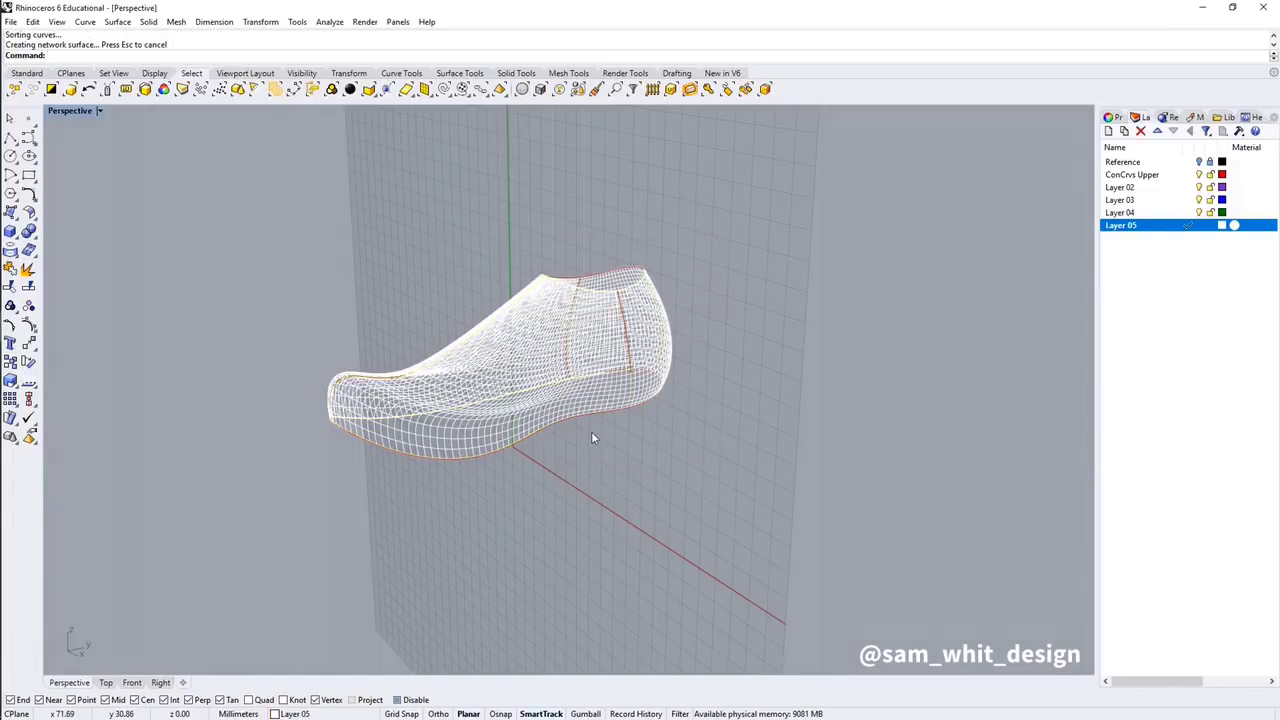
- Switch the Perspective view to shaded display and examine the network surface from the side and toe
middle_click(591, 431)
left_click(639, 425)
scroll(548, 395, "up", 5)
right_click_drag(548, 395, 631, 414)
scroll(529, 348, "up", 8)
scroll(497, 352, "down", 2)
scroll(640, 400, "up", 5)
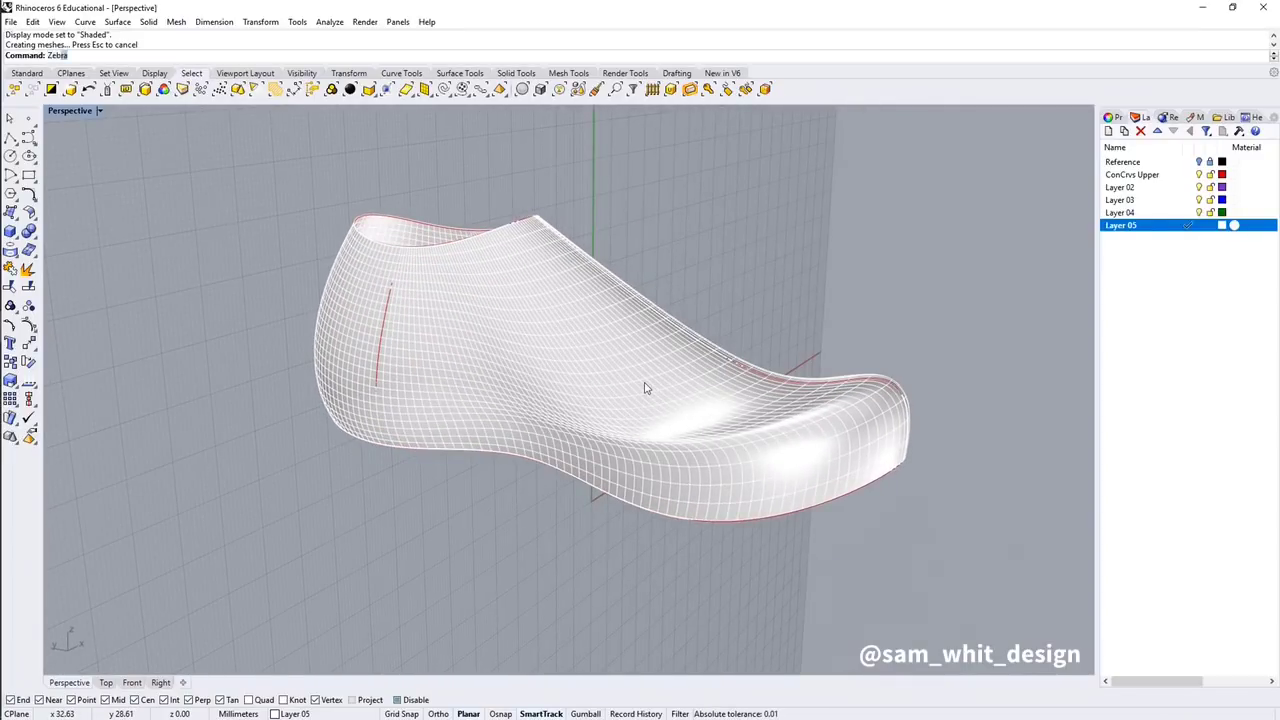
- Check the upper surface's smoothness with zebra stripe analysis from several angles
key("Return")
left_click(645, 388)
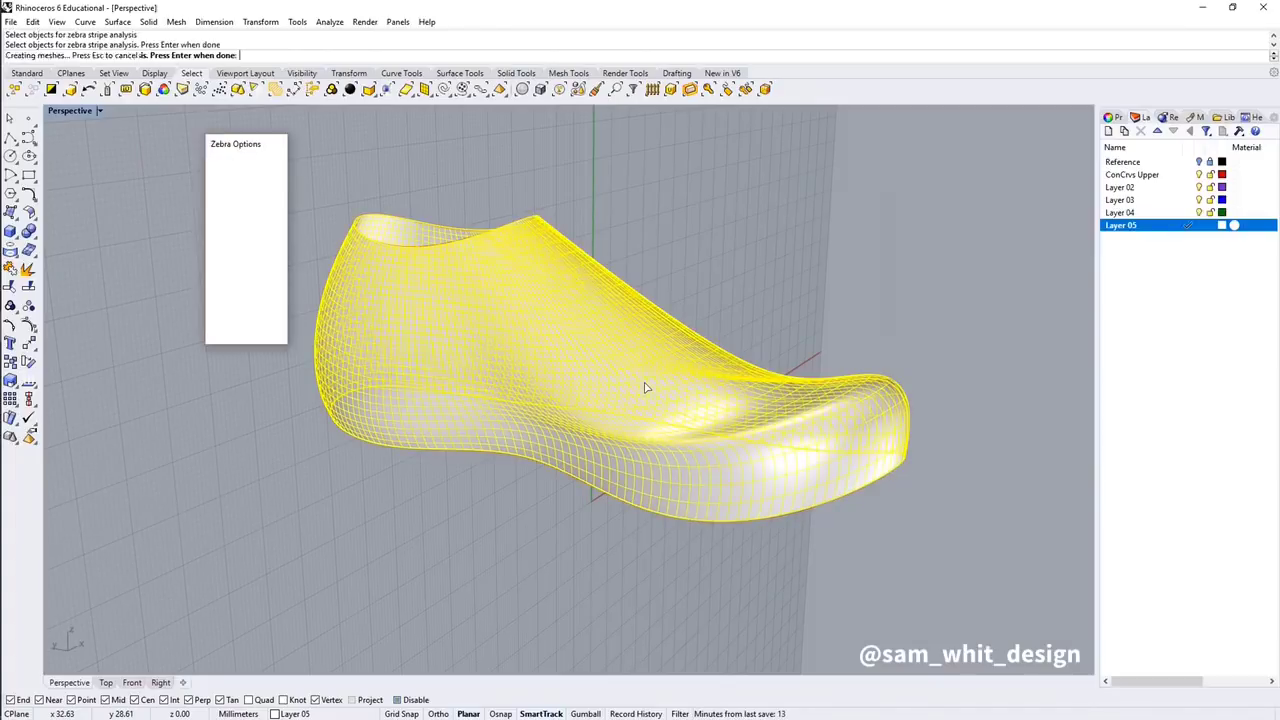
key("Return")
right_click_drag(648, 465, 568, 336)
left_click(282, 144)
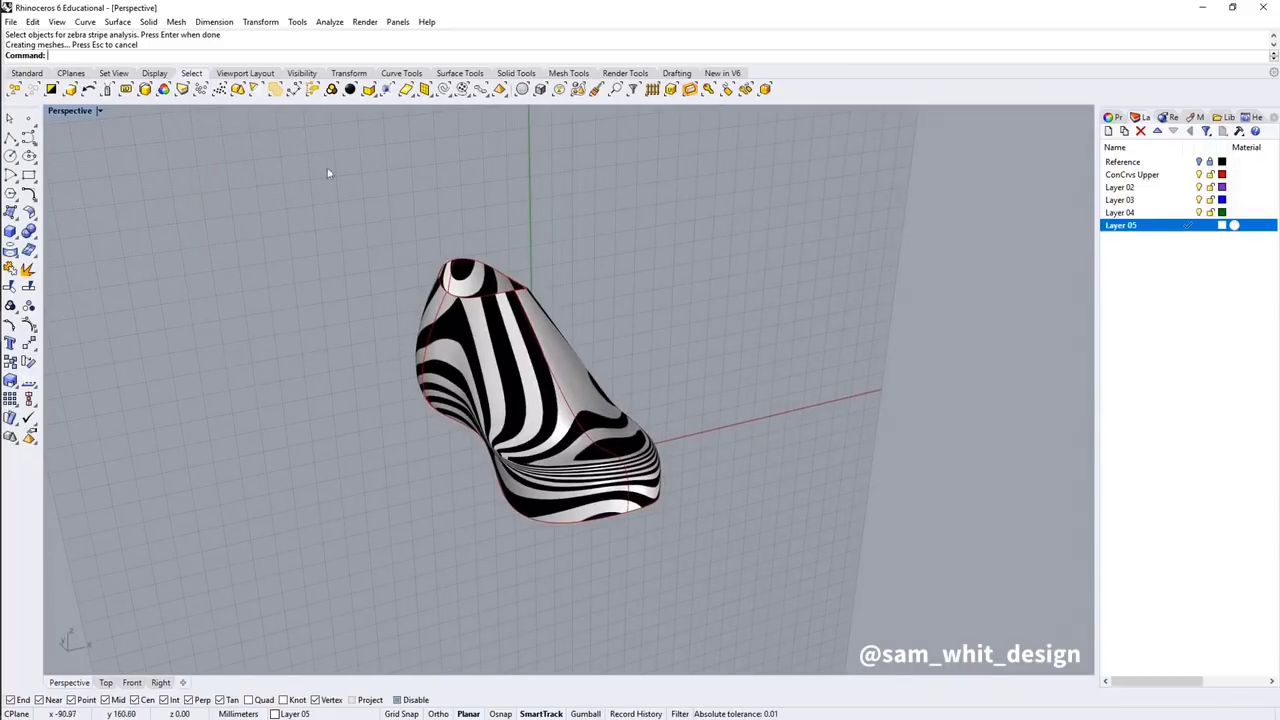
- Delete the upper's network surface, keeping the construction curves
mouse_move(424, 473)
right_mouse_down()
mouse_move(607, 443)
mouse_move(623, 403)
right_mouse_up()
left_click(607, 443)
key("Delete")
- On the ConCrvs Upper layer, draw a five-point degree-3 forefoot curve in the Front view from the sole outline's positive-X extreme up toward the collar
middle_click(600, 405)
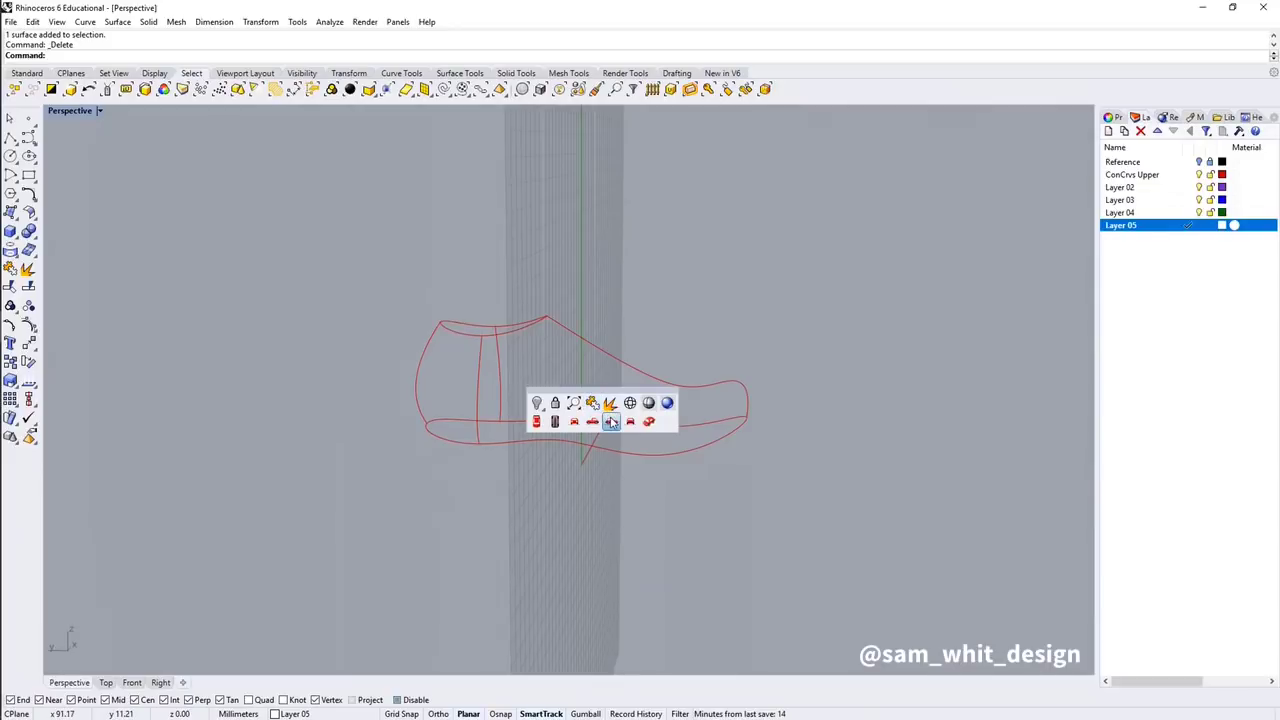
left_click(611, 421)
middle_click(580, 425)
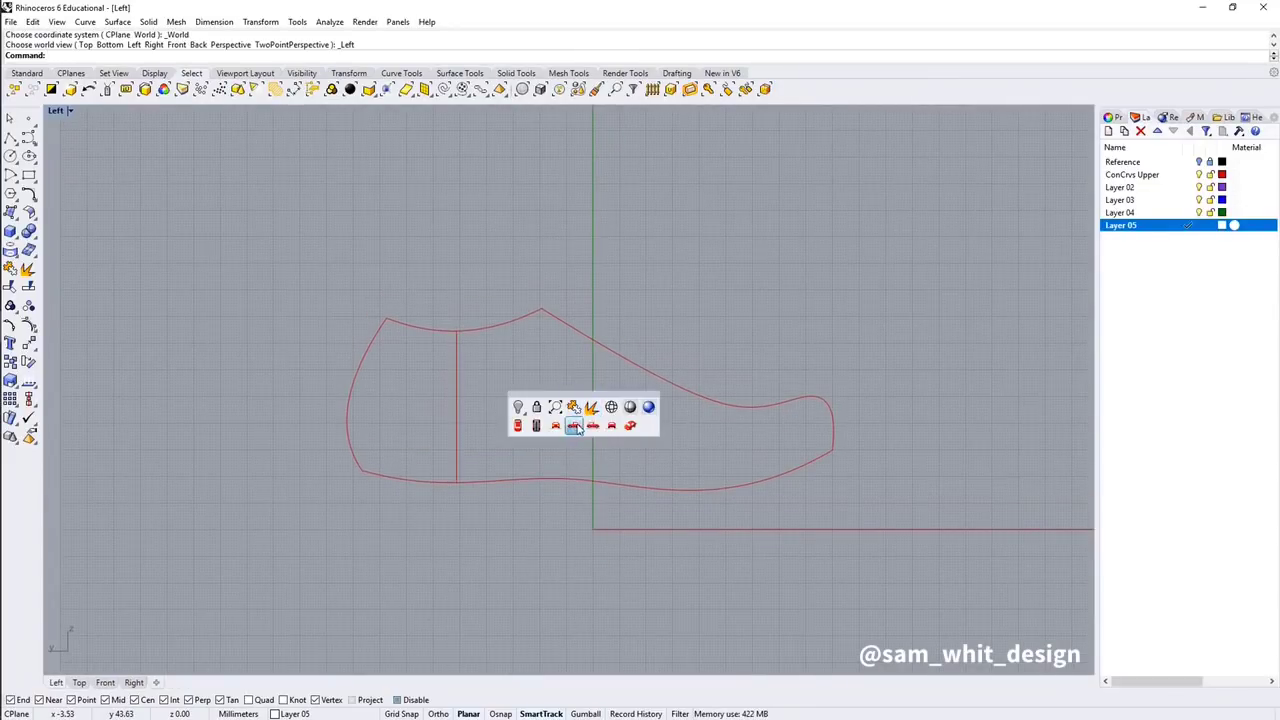
left_click(556, 426)
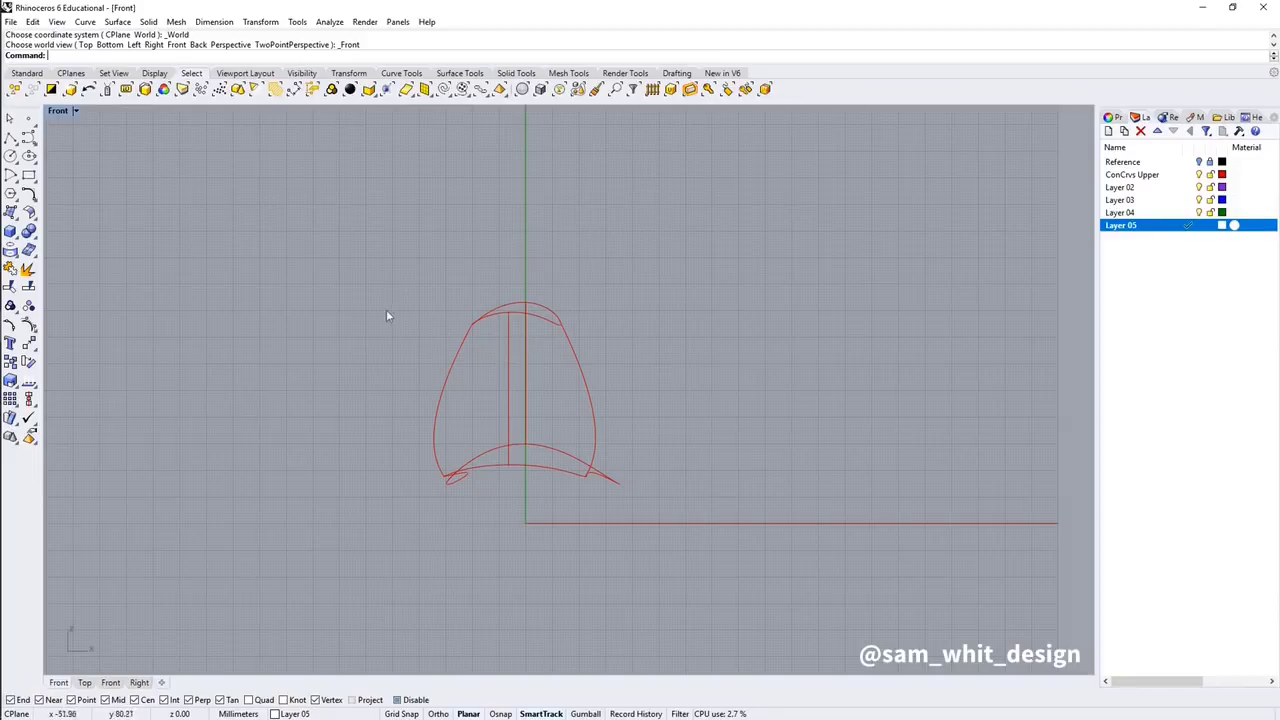
left_click(28, 137)
scroll(506, 466, "up", 3)
left_click(1190, 176)
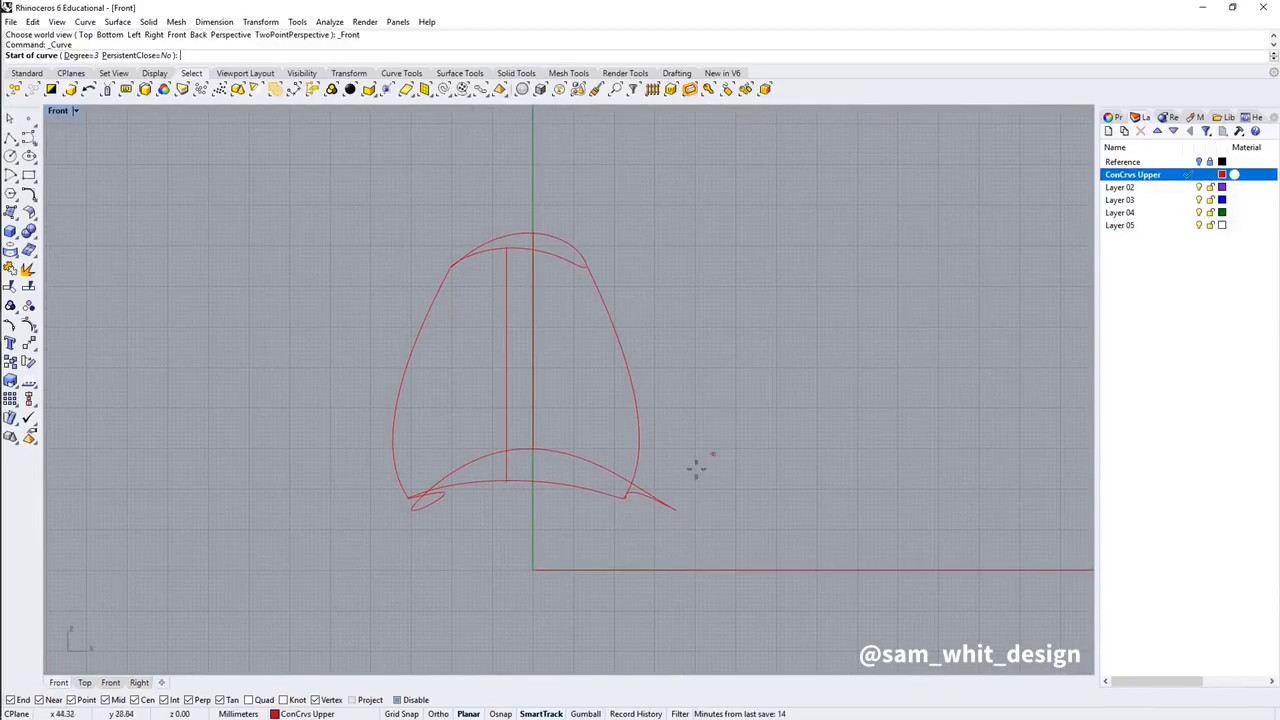
left_click(677, 509)
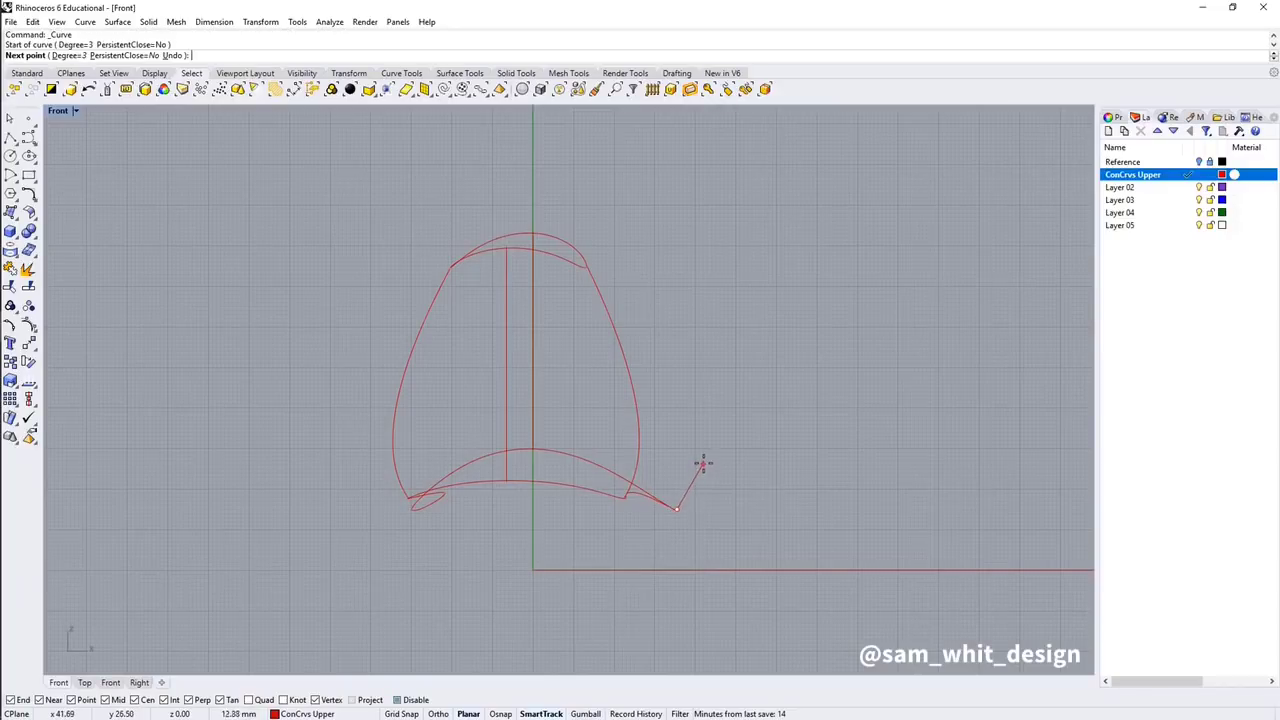
left_click(703, 462)
left_click(615, 403)
left_click(572, 264)
key("Return")
- Adjust the forefoot curve's three middle control points in the Front view to refine its bulge and the transition upward
left_click(672, 432)
left_click(694, 435)
left_click_drag(694, 435, 669, 421)
left_click_drag(703, 461, 698, 469)
left_click_drag(614, 405, 615, 393)
middle_click(647, 380)
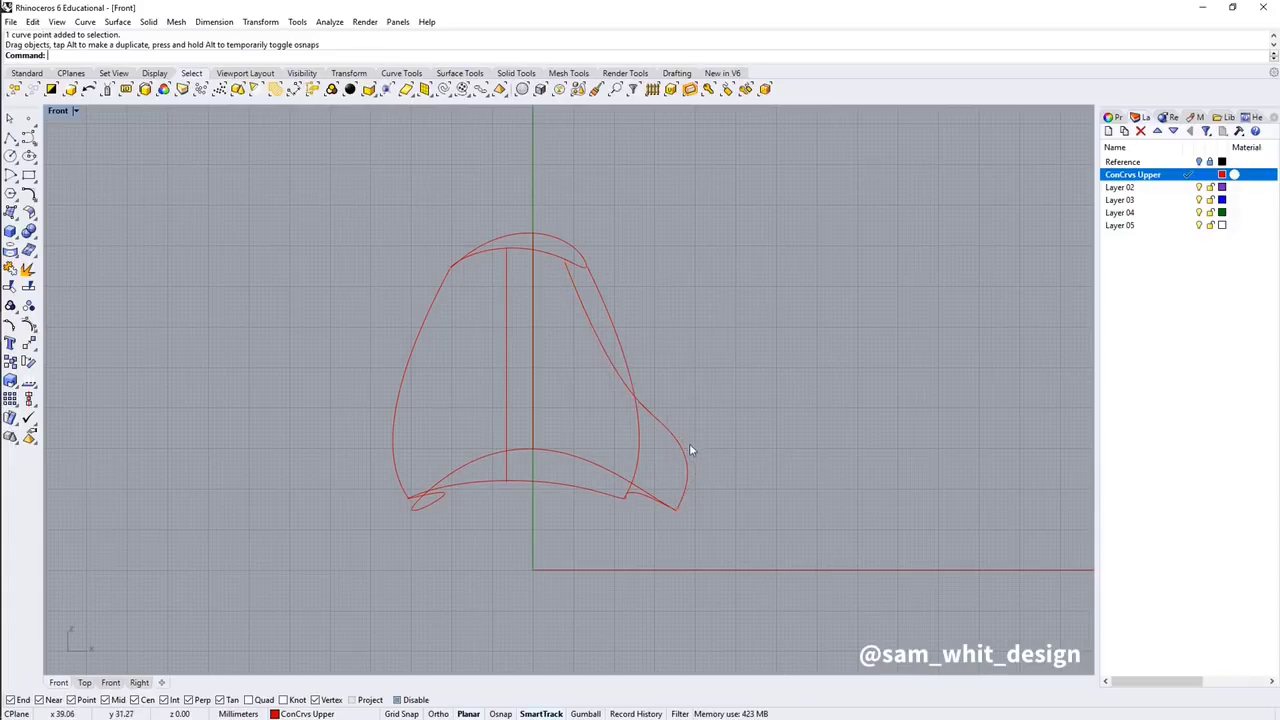
- In the Right view, move the forefoot curve about 42 mm toward the toe so its lower end meets the sole outline
left_click(681, 449)
middle_click(681, 443)
left_click(674, 450)
scroll(530, 445, "up", 2)
right_click_drag(530, 445, 610, 471)
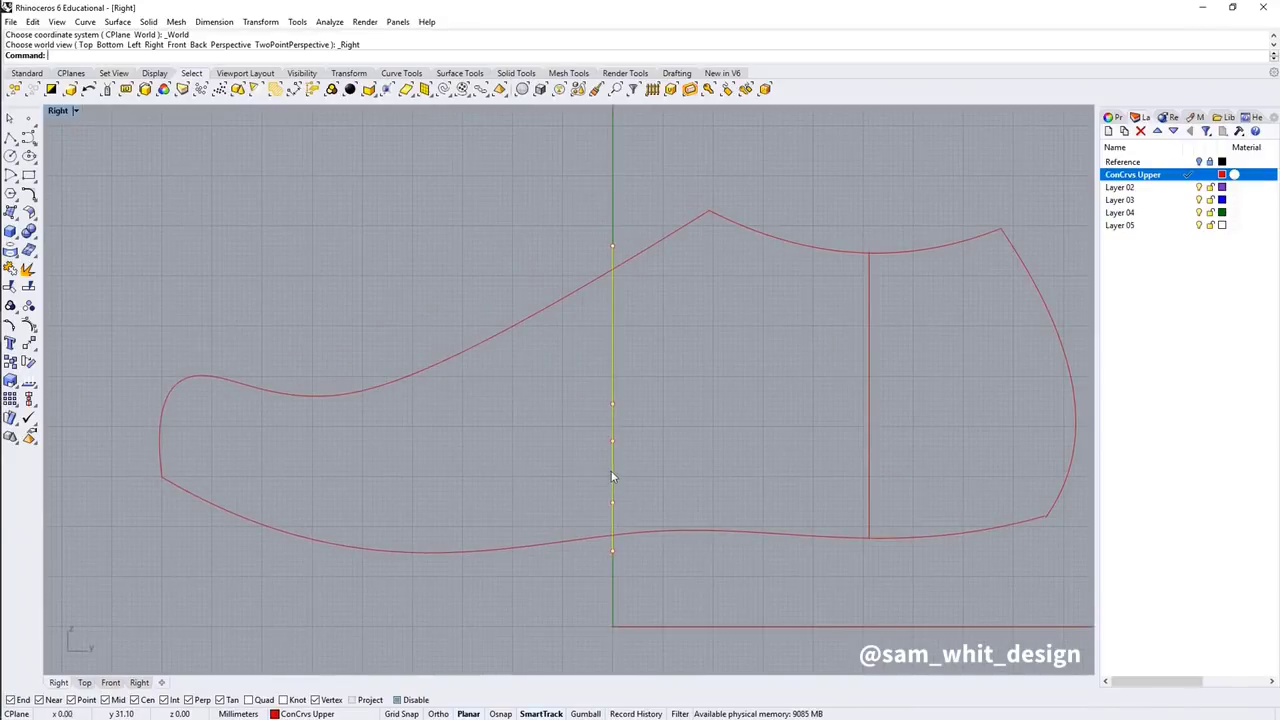
left_click_drag(612, 470, 398, 461)
- Move the forefoot curve's upper two control points back toward the collar, and shift the lower of these about 38 mm toward the toe
left_click_drag(357, 213, 434, 424)
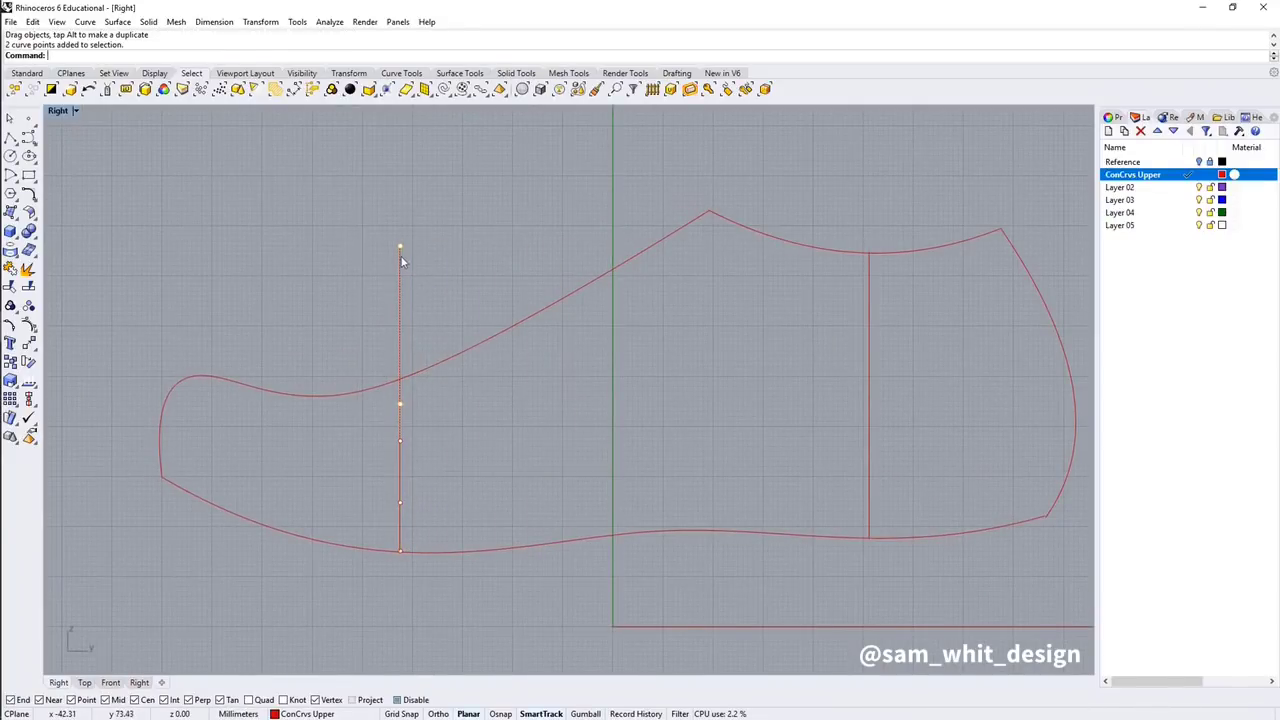
left_click_drag(401, 258, 748, 246)
left_click(749, 404)
left_click_drag(749, 404, 563, 374)
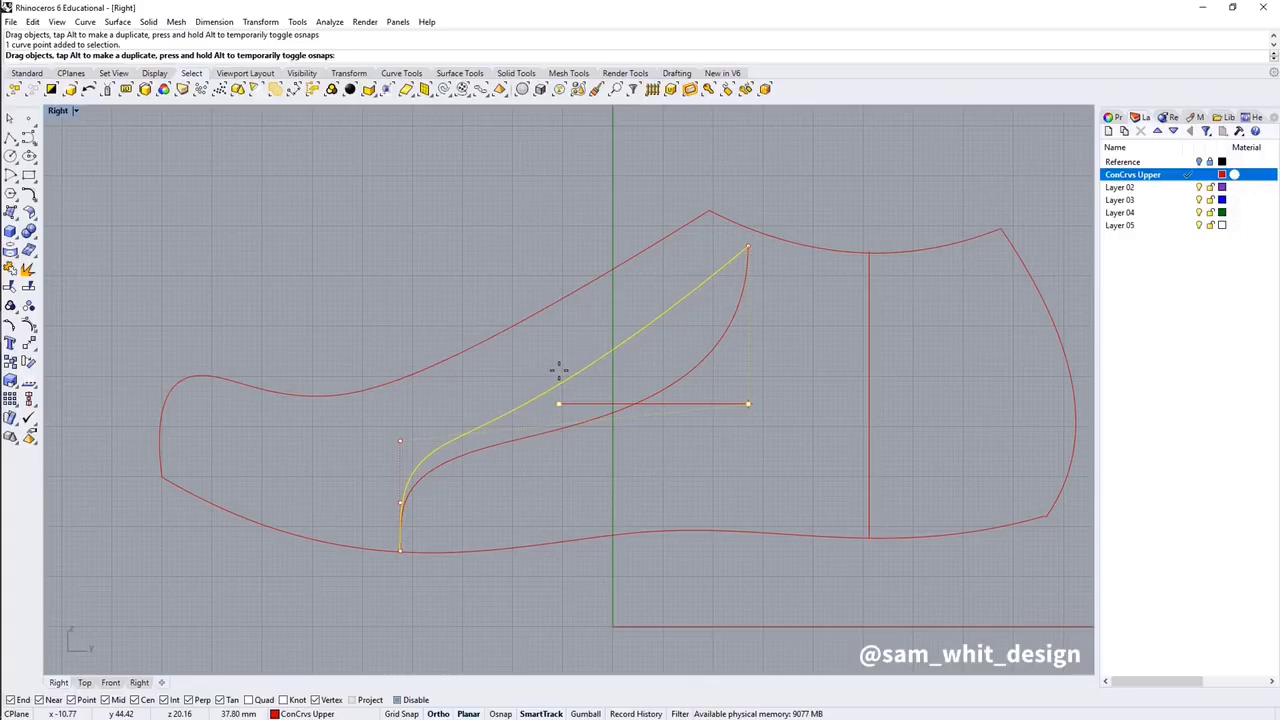
left_click_drag(559, 370, 559, 370, "shift")
- In the Right view, bring the forefoot curve's upper endpoint to the collar outline and check its position in Perspective
scroll(698, 280, "up", 6)
right_click_drag(698, 280, 672, 346)
scroll(700, 346, "down", 6)
left_click(705, 314)
left_click_drag(705, 313, 714, 299)
middle_click(736, 300)
left_click(772, 308)
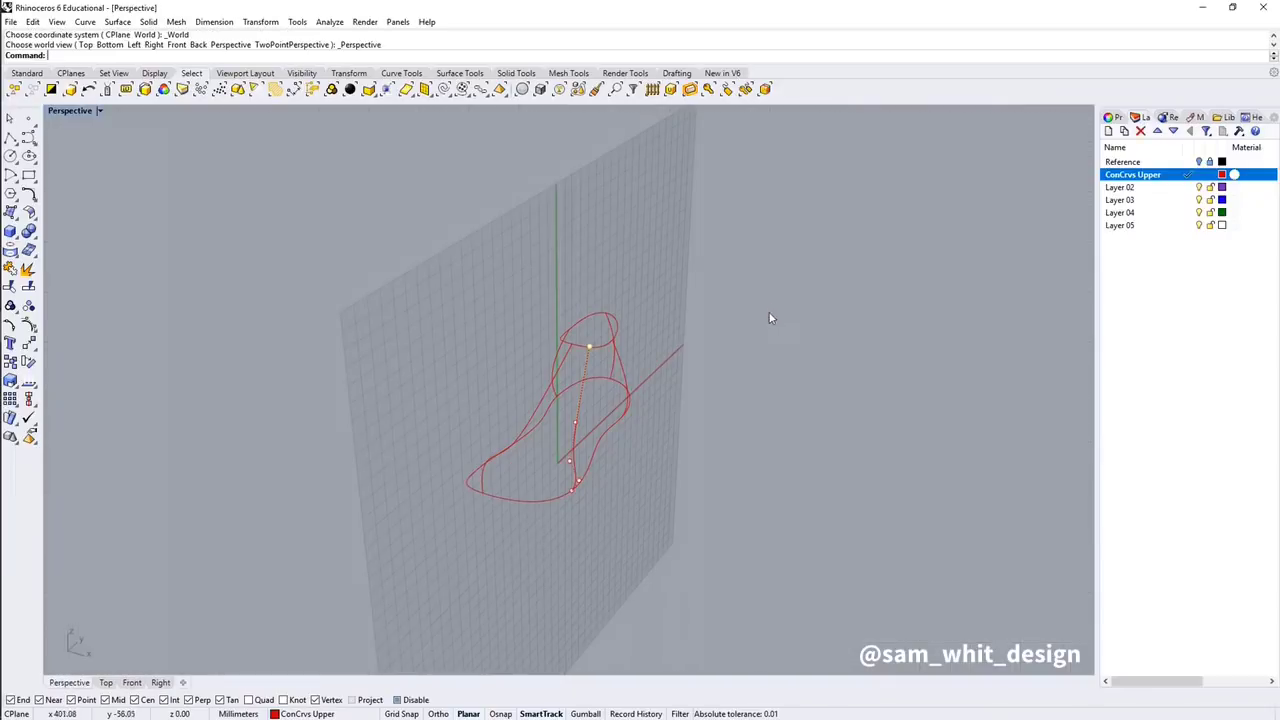
right_click_drag(766, 320, 743, 357)
scroll(609, 343, "up", 6)
right_click_drag(642, 420, 664, 451)
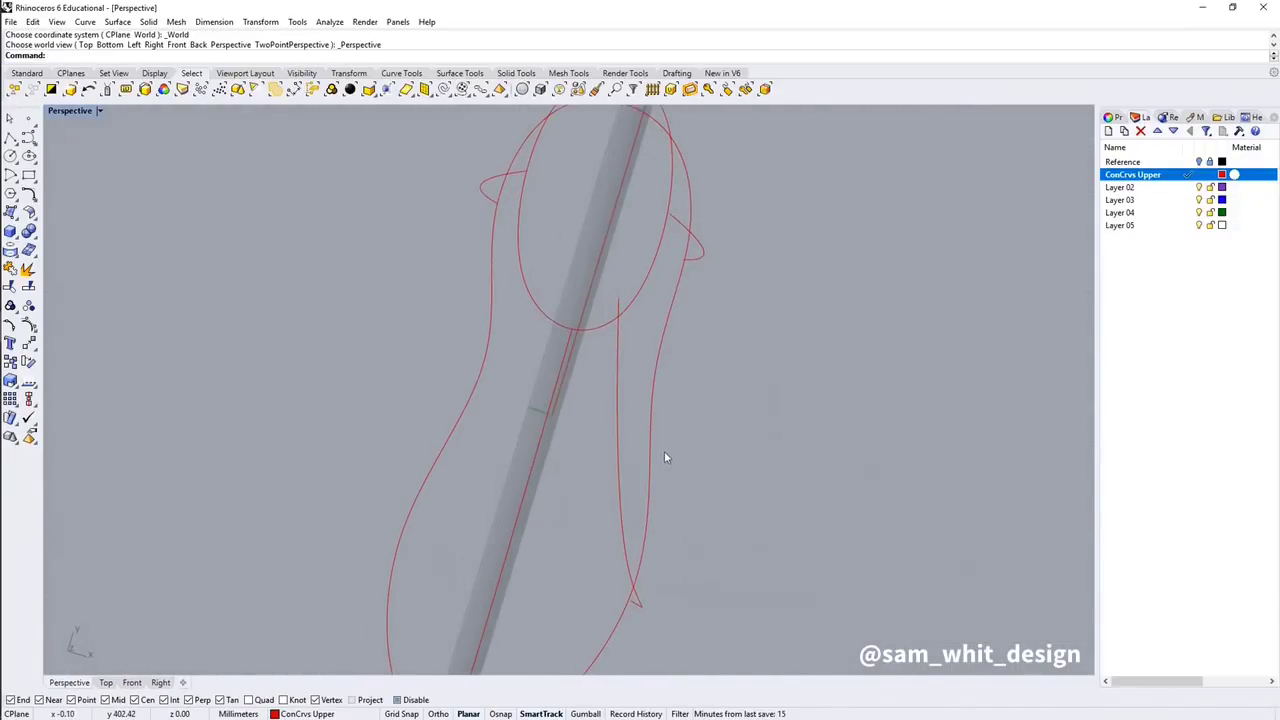
- In the Top view, move the forefoot curve's upper endpoint onto the collar outline
middle_click(664, 451)
left_click(600, 462)
left_click(601, 318)
scroll(590, 295, "up", 3)
left_click(578, 289)
left_click_drag(578, 298, 580, 334)
- Refine the forefoot curve's upper endpoint in the Right and Top views so it meets the collar curve in 3D
middle_click(588, 340)
left_click(586, 352)
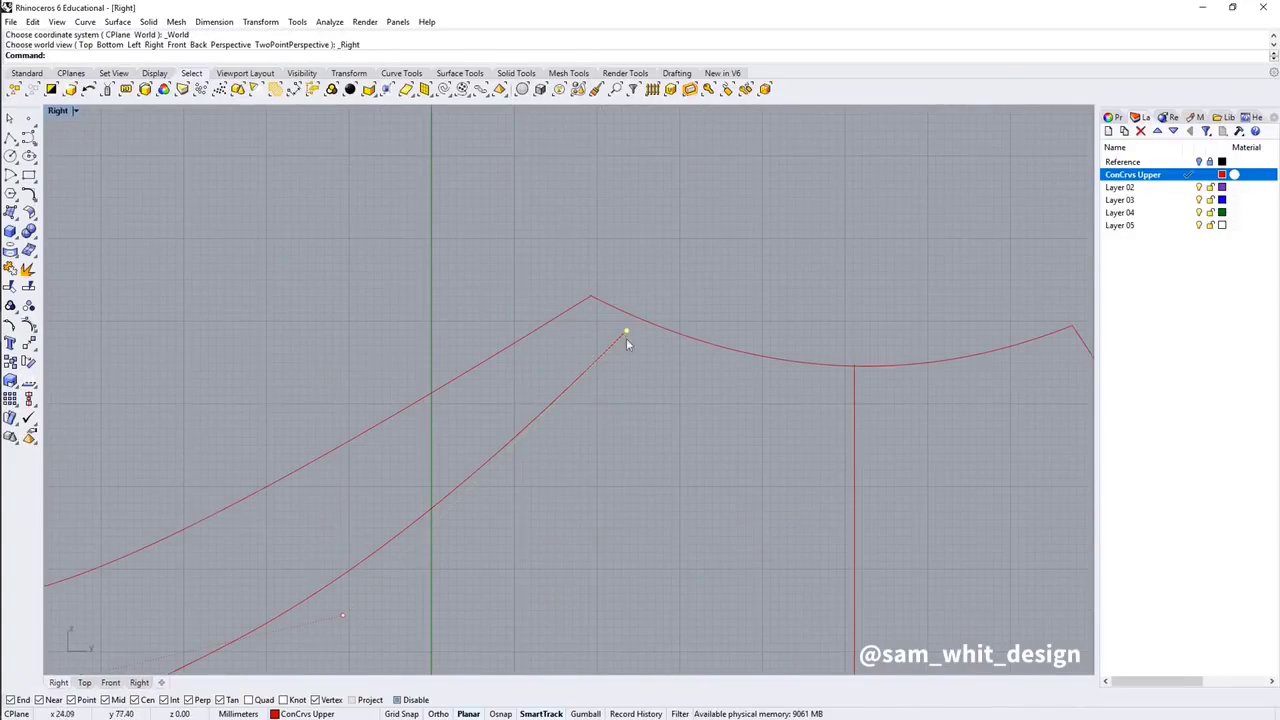
left_click_drag(627, 332, 663, 331, "shift")
scroll(663, 331, "up", 2)
middle_click(663, 331)
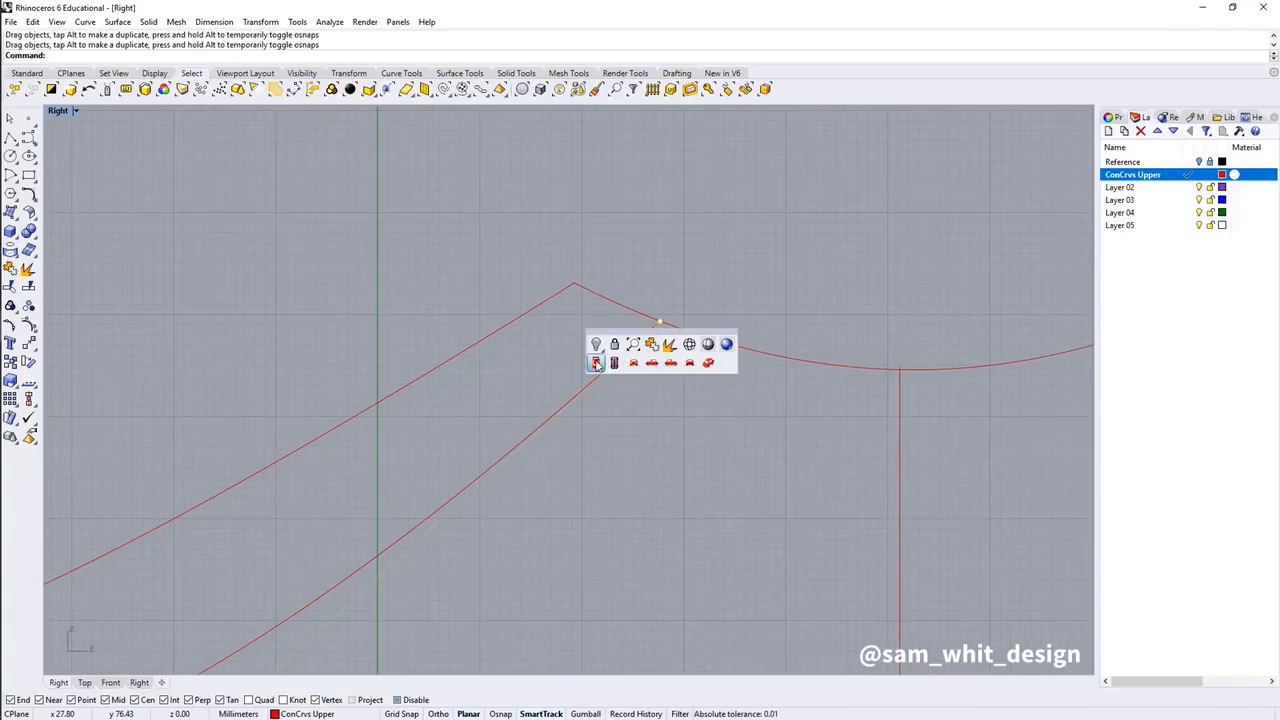
left_click(596, 364)
left_click_drag(581, 301, 609, 300)
middle_click(609, 300)
left_click(642, 340)
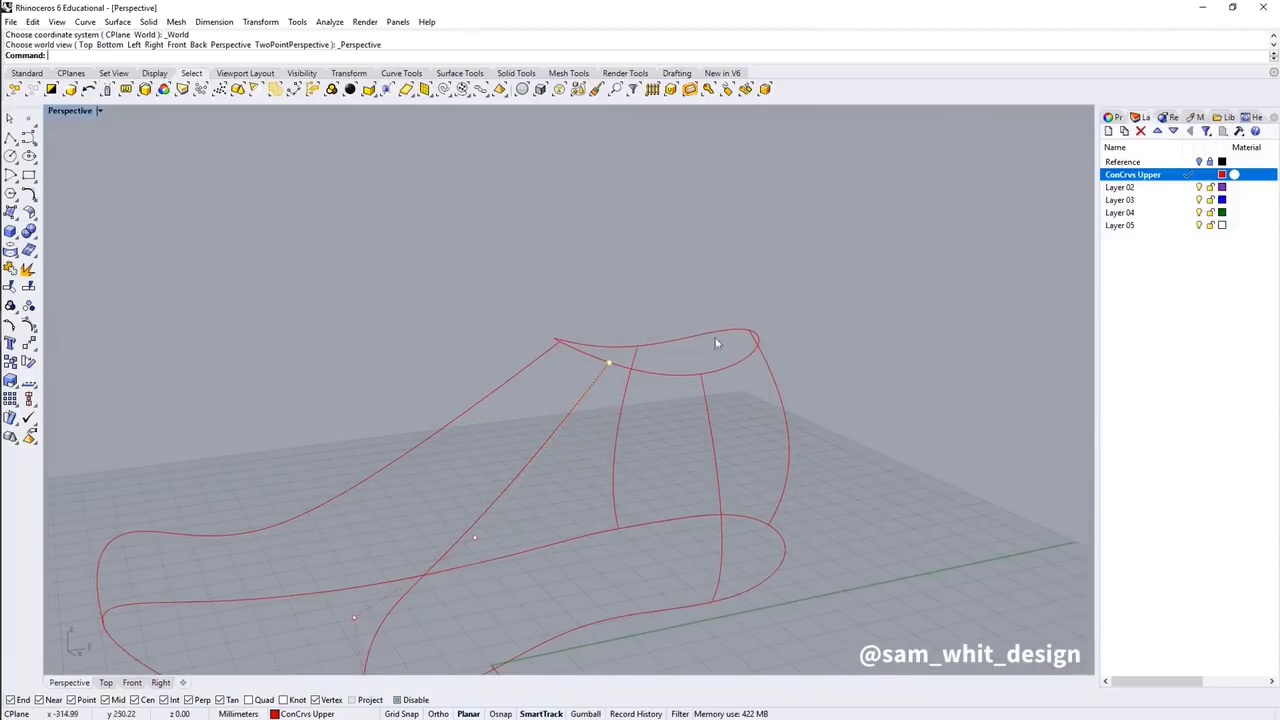
right_click_drag(638, 432, 657, 503)
- Try to mirror the forefoot curve across the vertical axis in the Front view with copying off
left_click(669, 496)
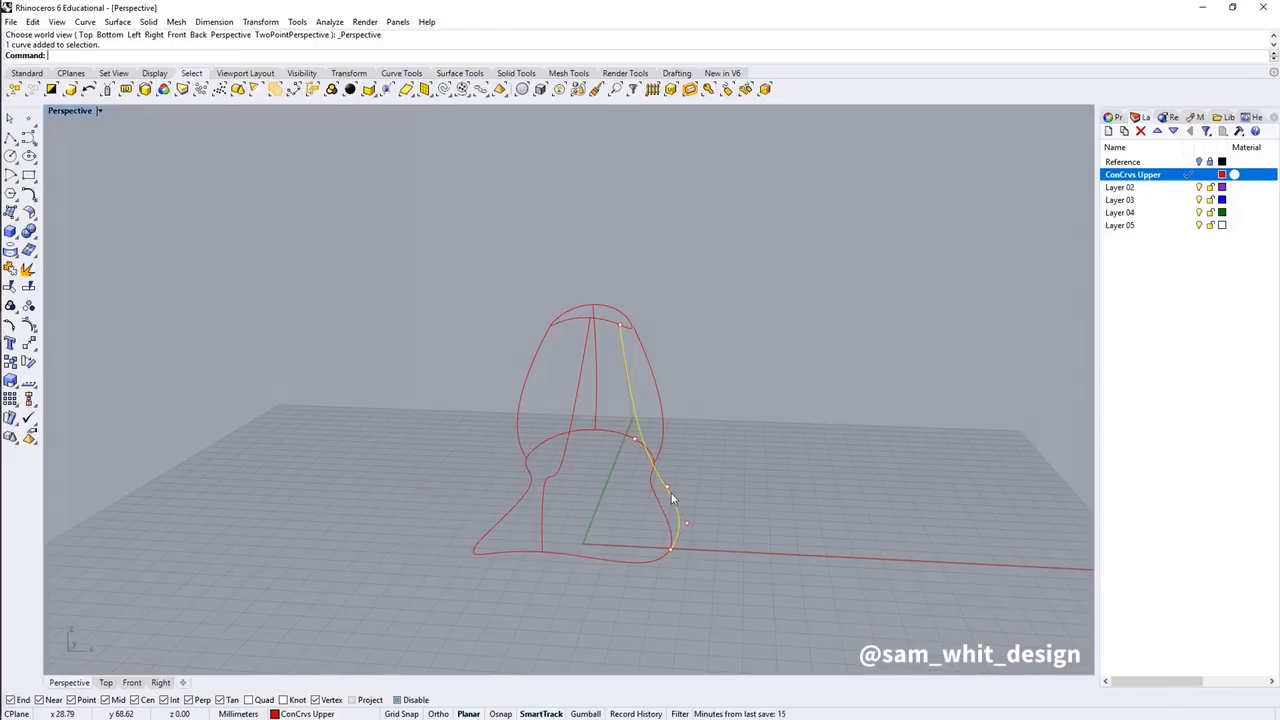
middle_click(674, 479)
left_click(644, 497)
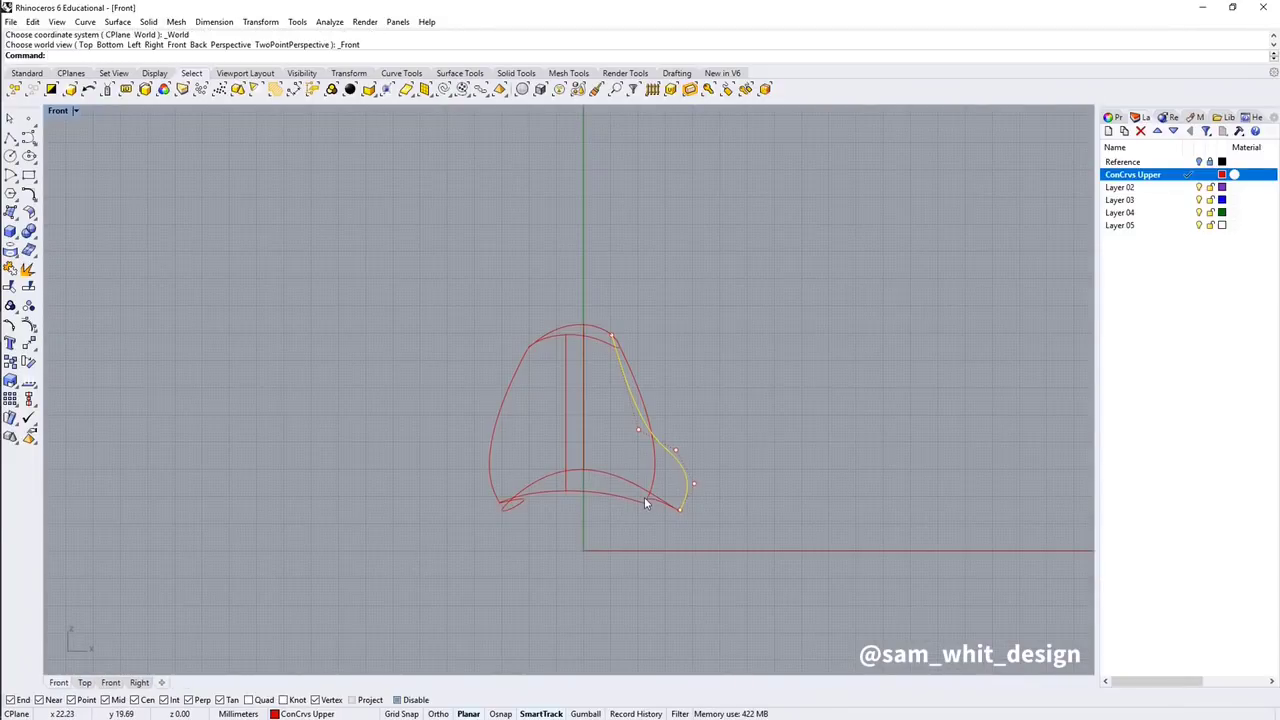
type("mirror")
key("Return")
left_click(584, 546)
left_click(589, 298)
key("ctrl+z")
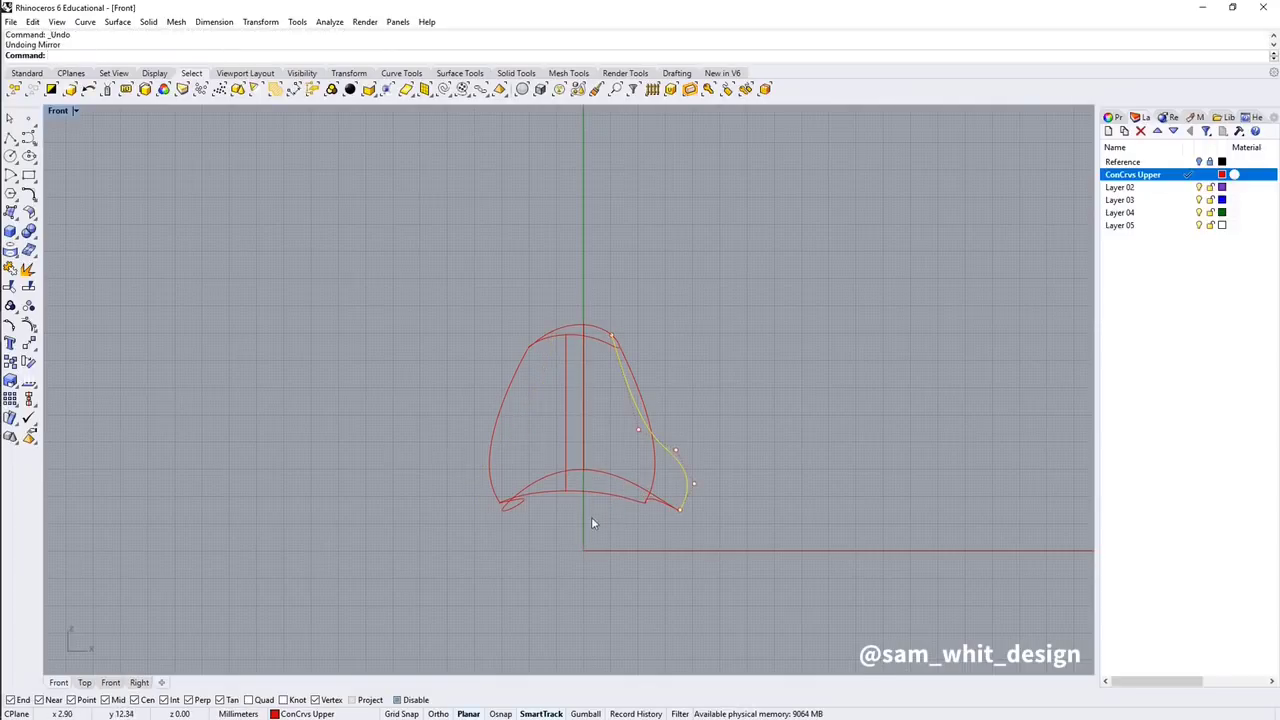
- Mirror the forefoot curve across the Front view's vertical axis with Copy set to Yes
key("Return")
left_click(132, 56)
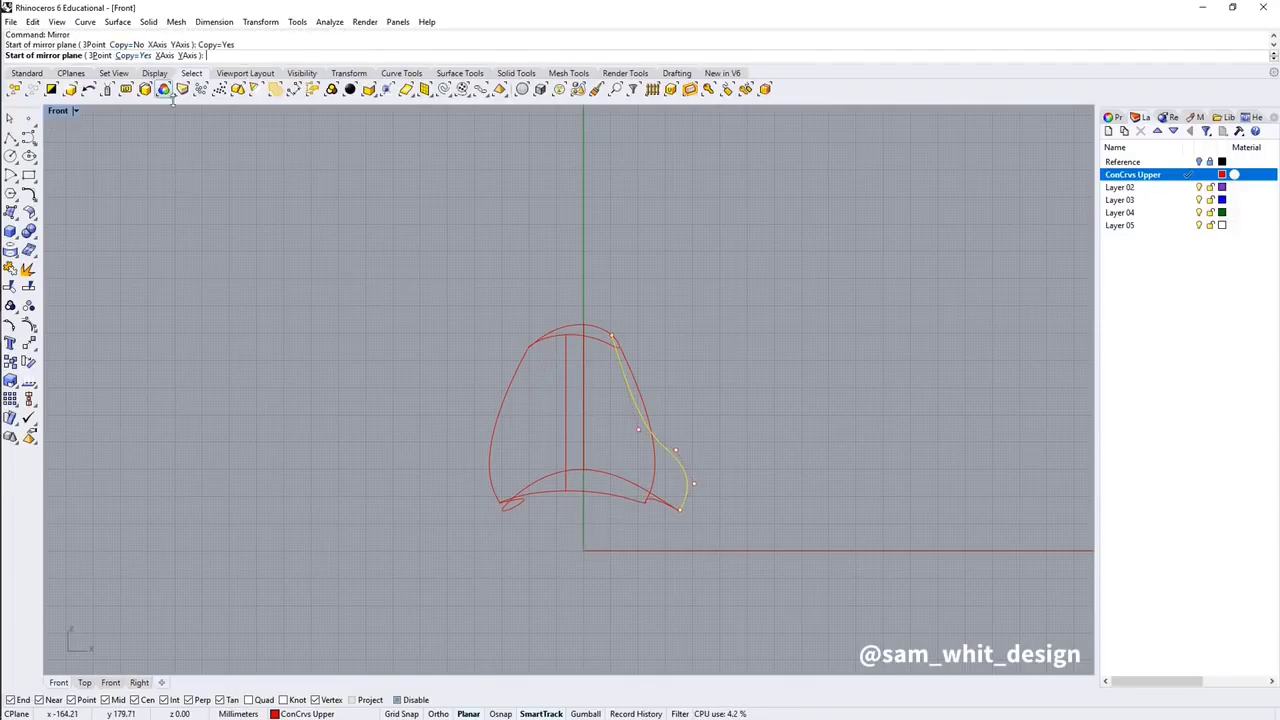
left_click(583, 541)
left_click(568, 272)
- Move the mirrored curve's lower end onto the sole outline, and shift its upper four control points about 8 mm outward to the collar
scroll(562, 375, "up", 2)
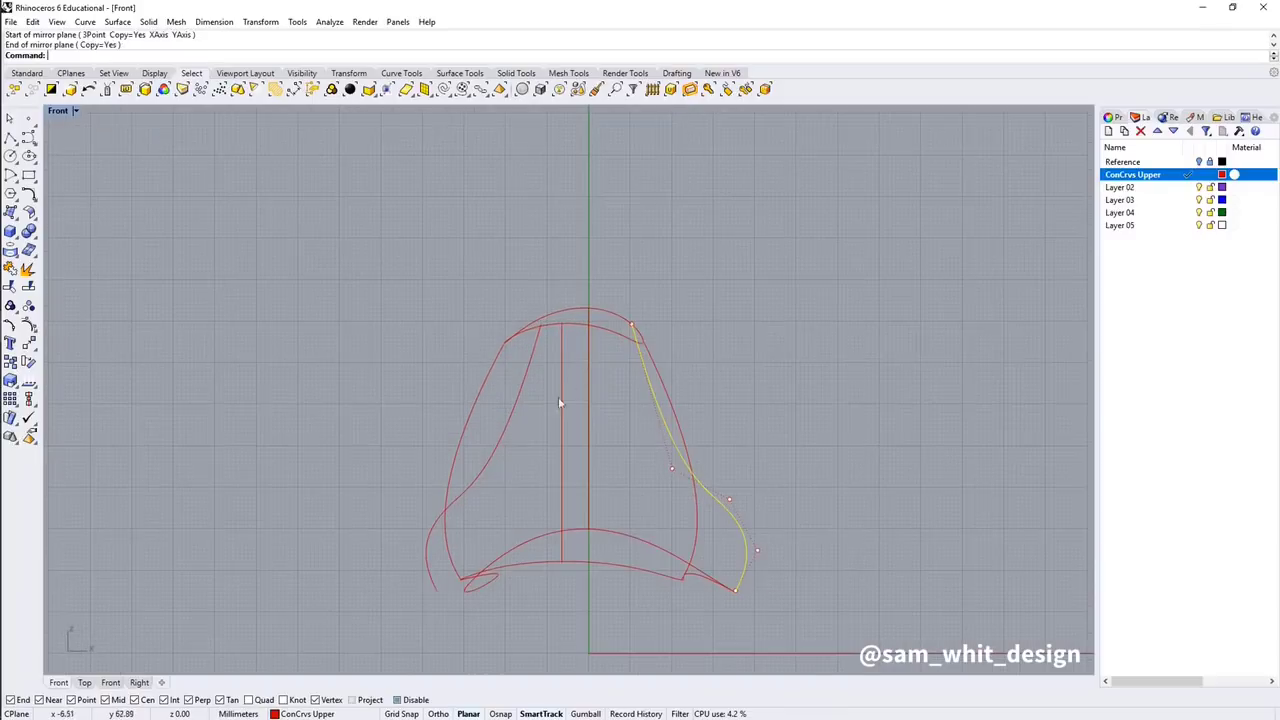
left_click(485, 470)
left_click_drag(485, 470, 518, 469)
left_click(528, 471)
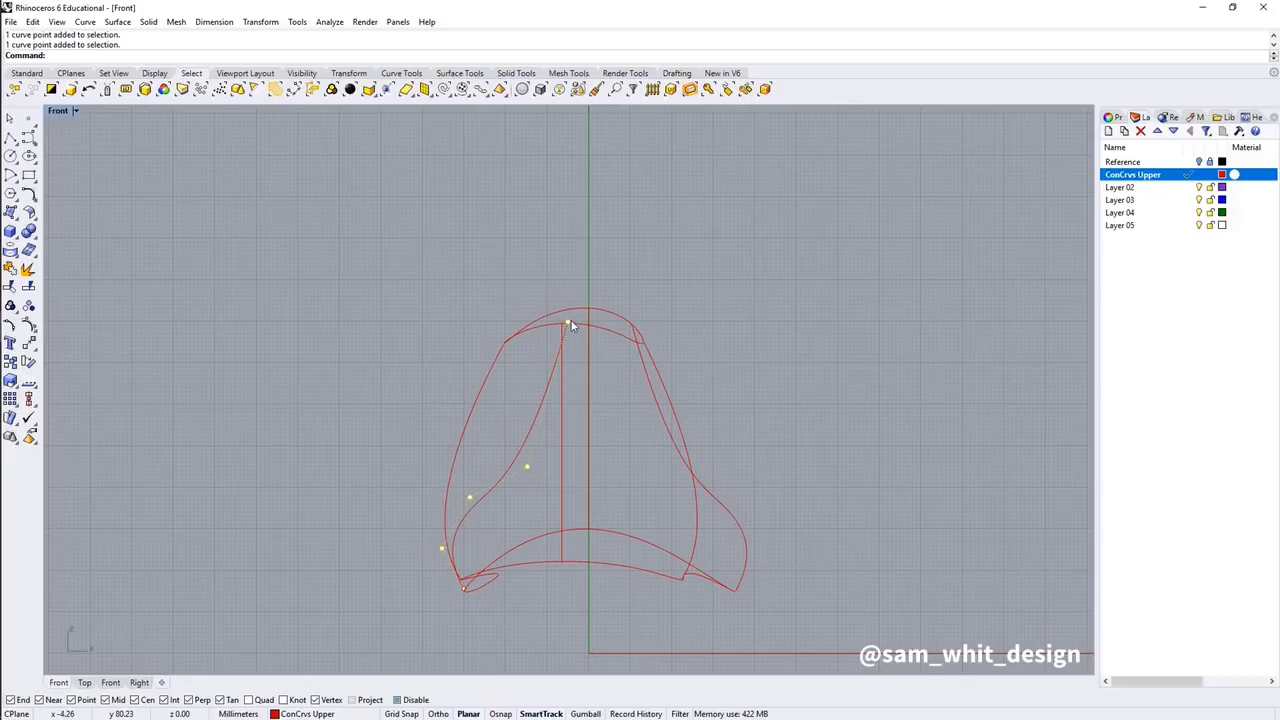
left_click_drag(568, 321, 531, 320)
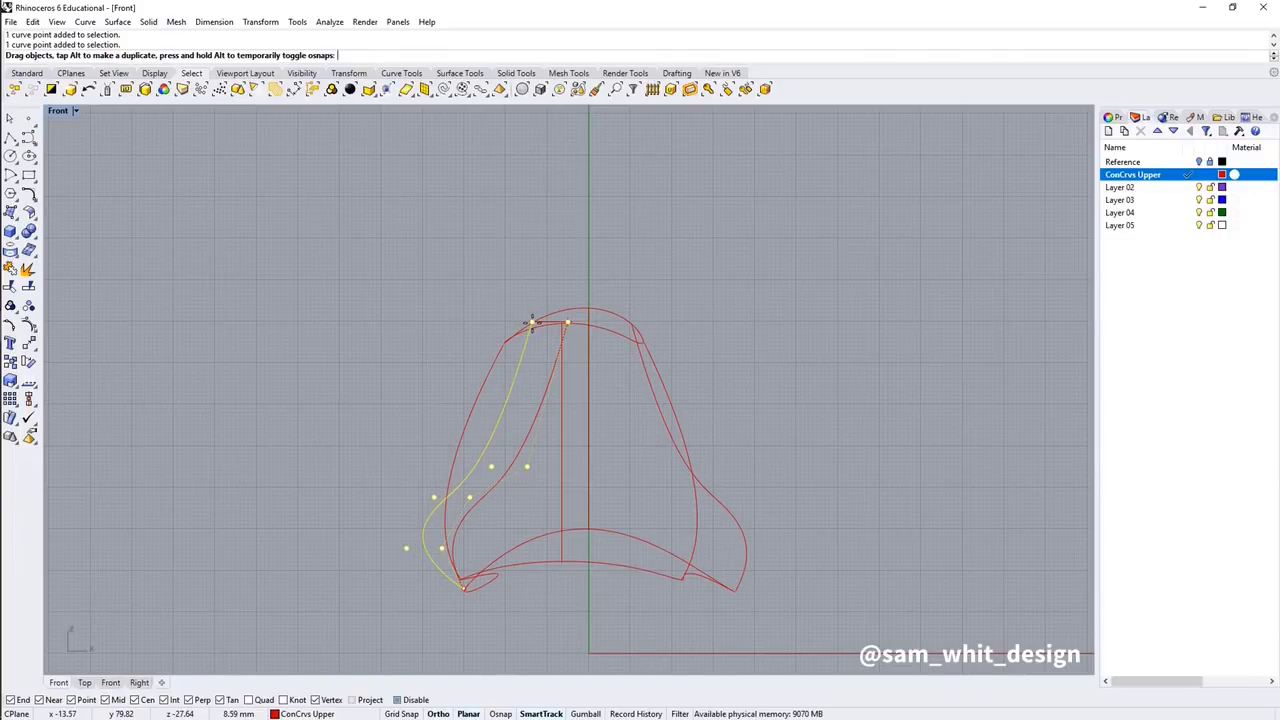
left_click_drag(531, 320, 535, 328)
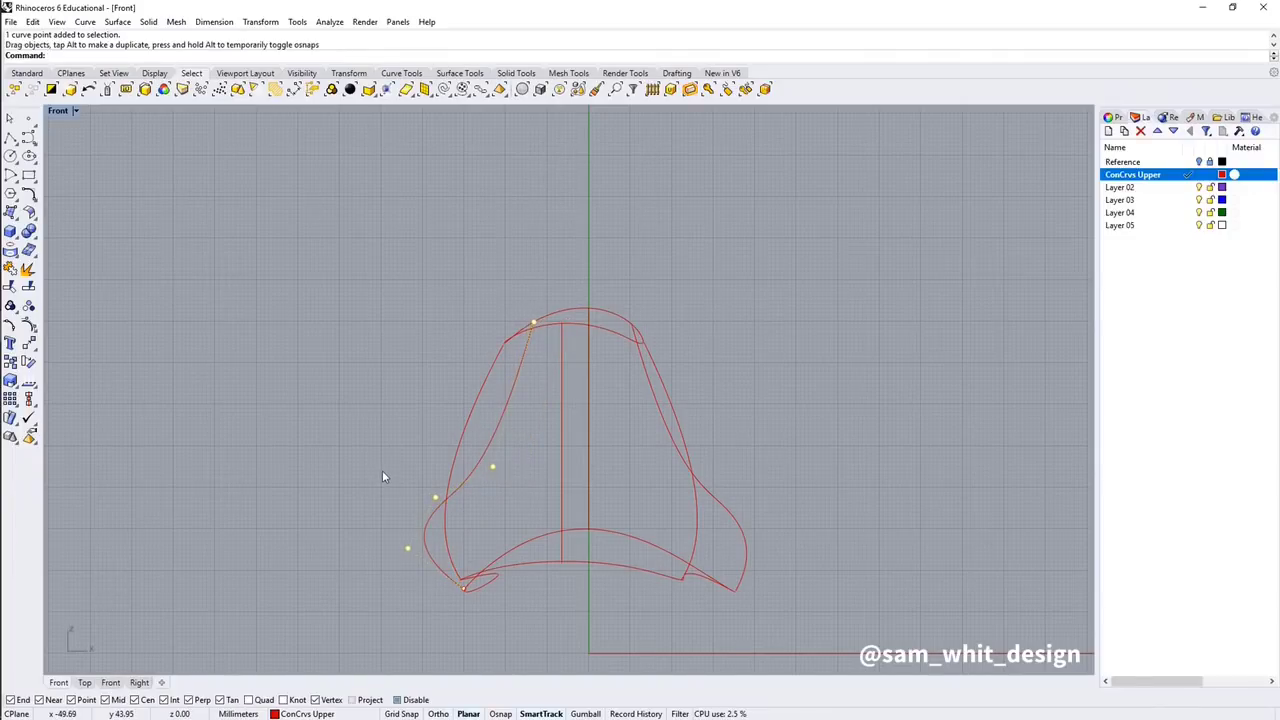
- Move the mirrored curve's two lower-middle control points about 6.5 mm inward in the Front view
left_click(407, 550)
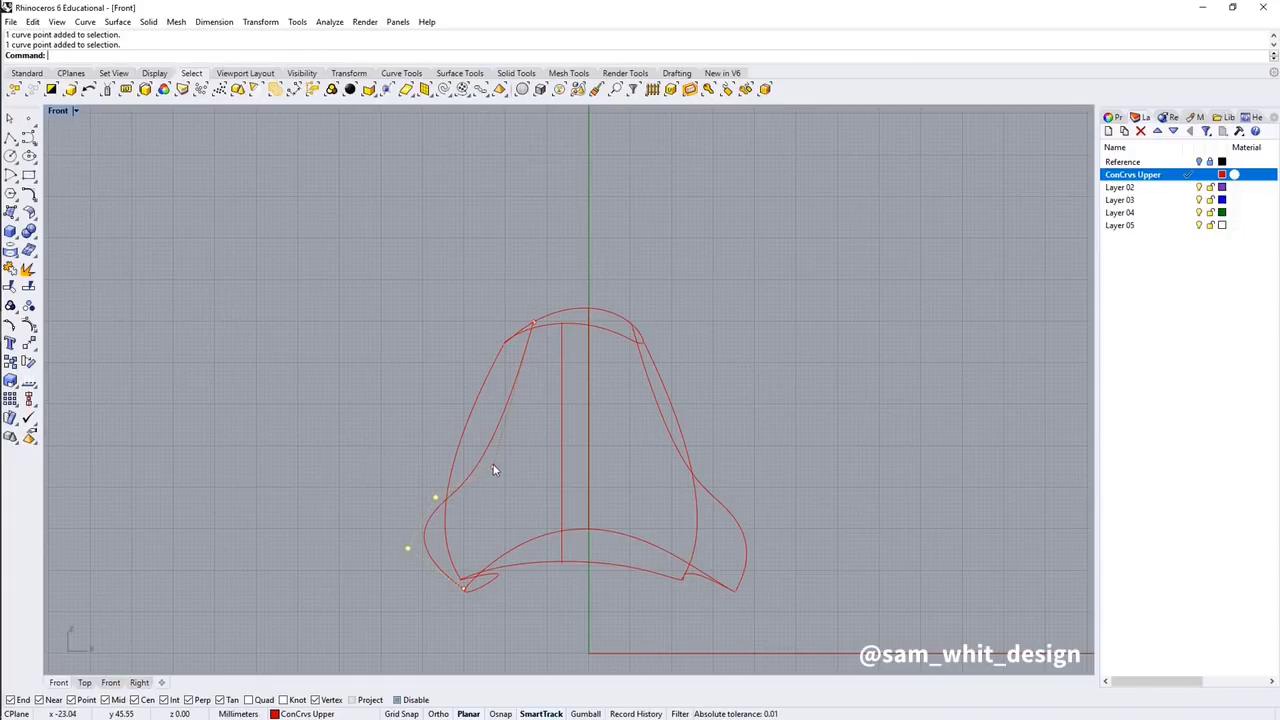
left_click_drag(443, 500, 461, 496, "shift")
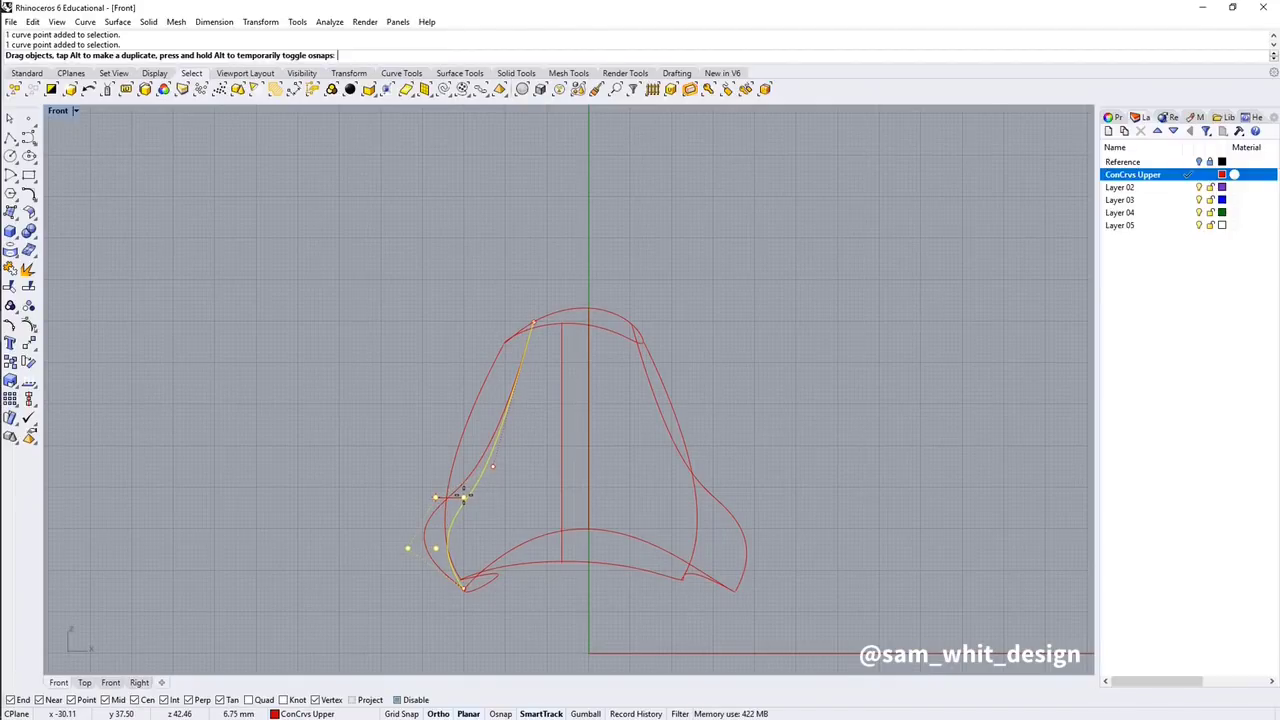
left_click_drag(461, 496, 459, 497, "shift")
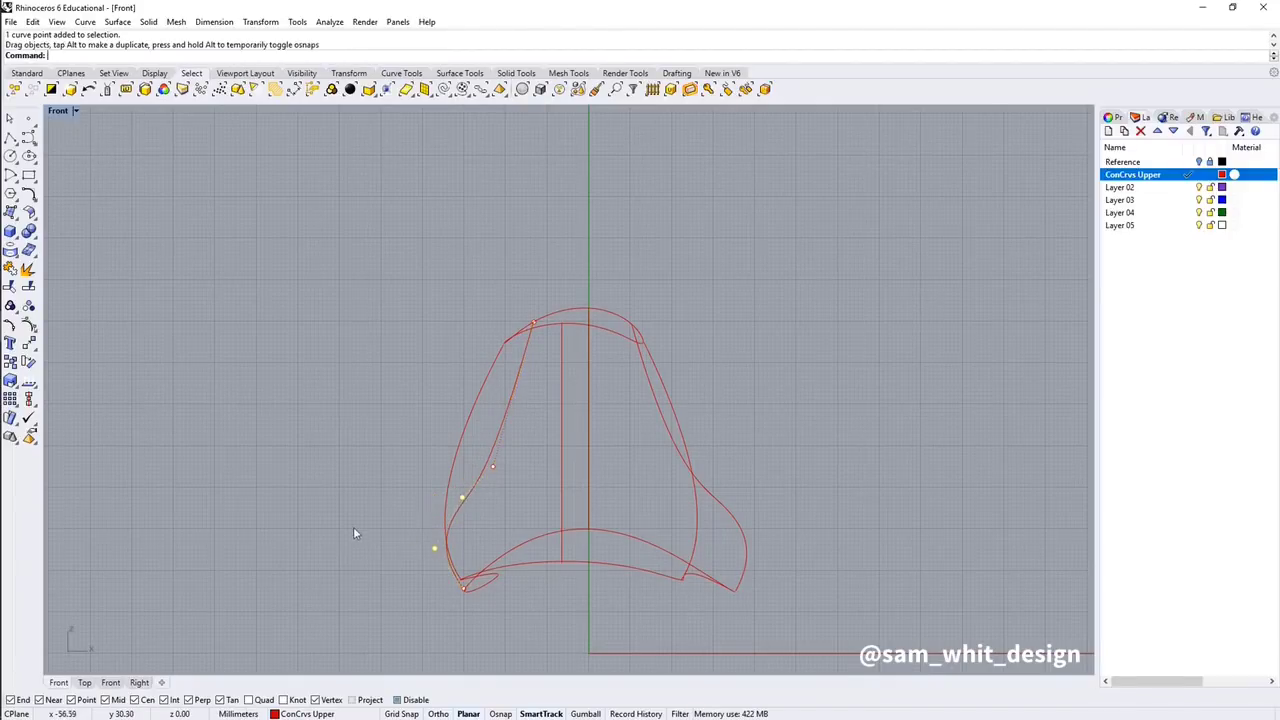
- Examine how both forefoot curves meet the sole and collar outlines from several viewing angles
middle_click(446, 518)
left_click(484, 536)
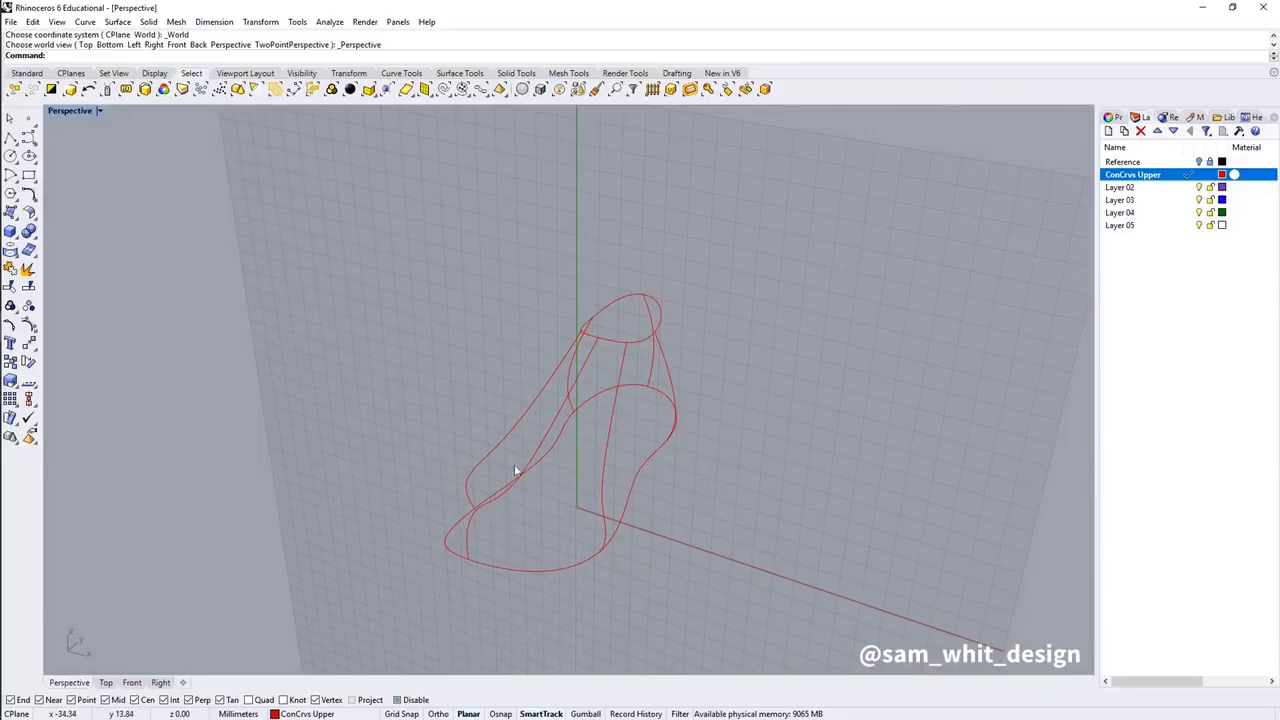
right_click_drag(509, 472, 778, 395)
middle_click(778, 395)
left_click(791, 410)
scroll(672, 428, "down", 2)
right_click_drag(672, 428, 743, 405)
middle_click(598, 440)
left_click(647, 430)
scroll(506, 436, "down", 4)
- Make Layer 05 current and set its layer color to Gray
left_click(1175, 226)
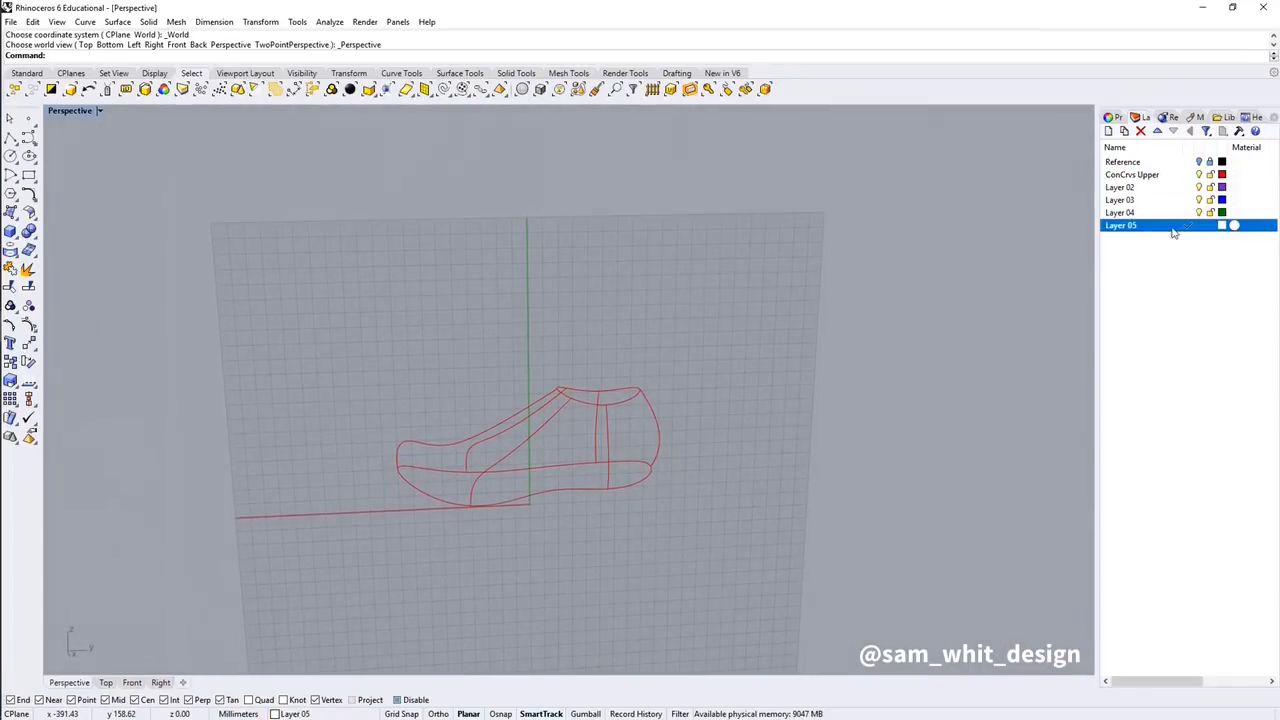
left_click(1230, 225)
left_click(506, 249)
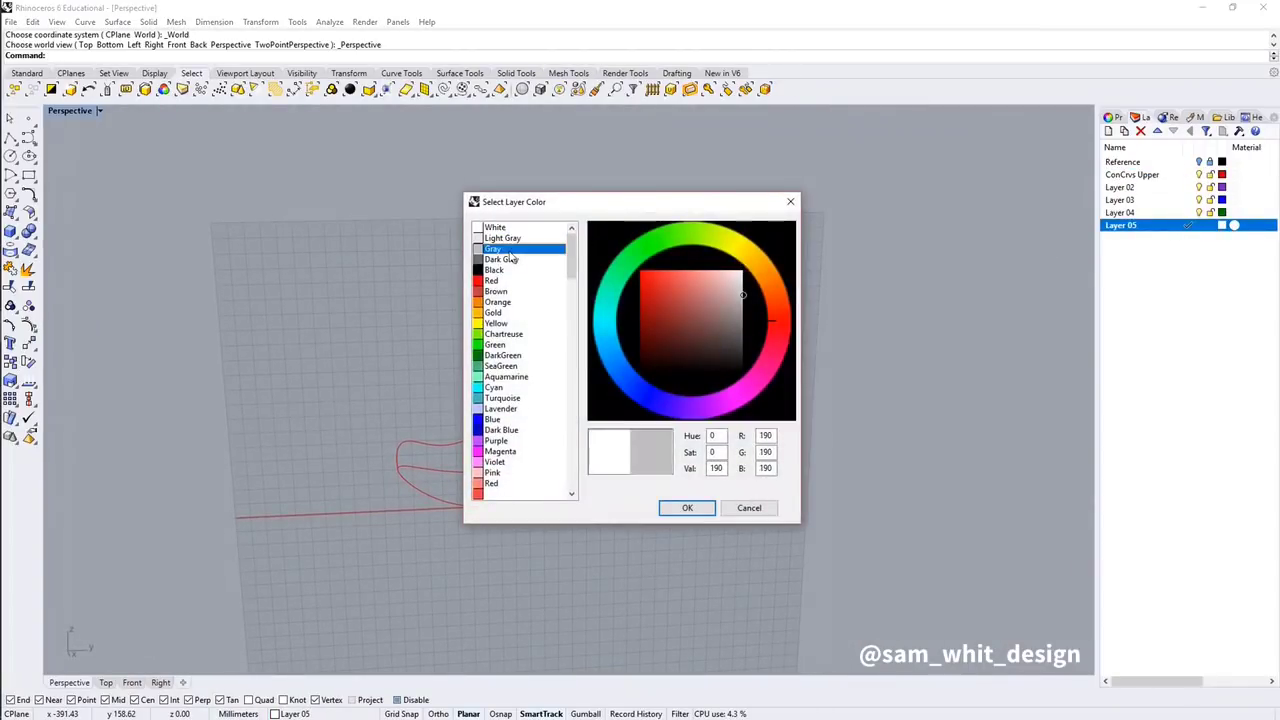
left_click(684, 507)
- Create a network surface from all the upper's construction curves, including both forefoot curves
scroll(545, 460, "up", 5)
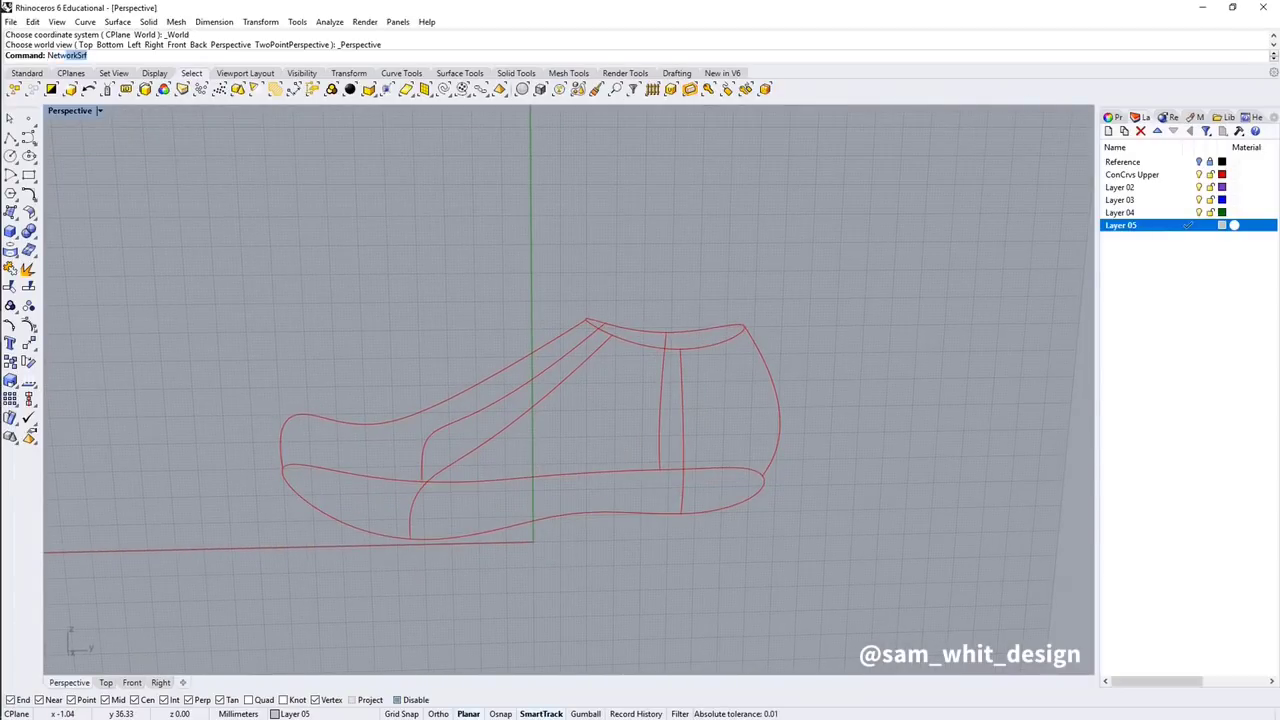
key("Return")
scroll(535, 446, "down", 3)
left_click_drag(326, 323, 760, 600)
right_click_drag(609, 523, 537, 517)
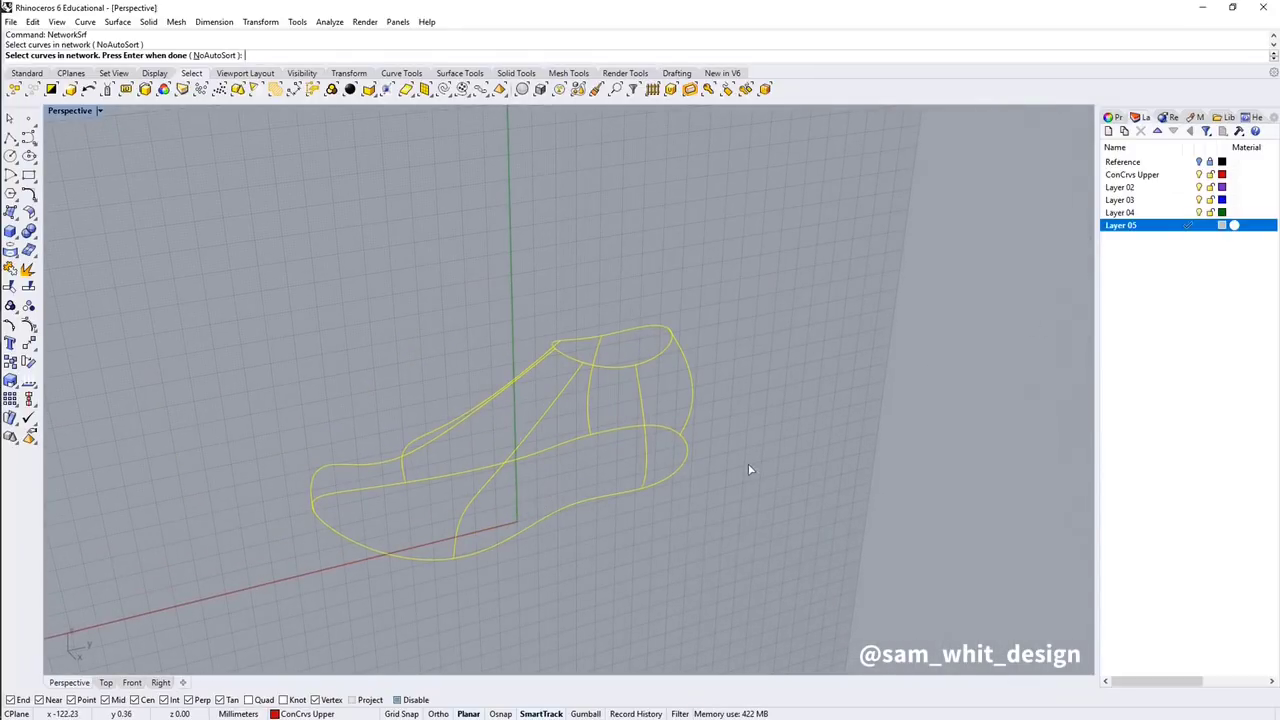
key("Return")
left_click(592, 455)
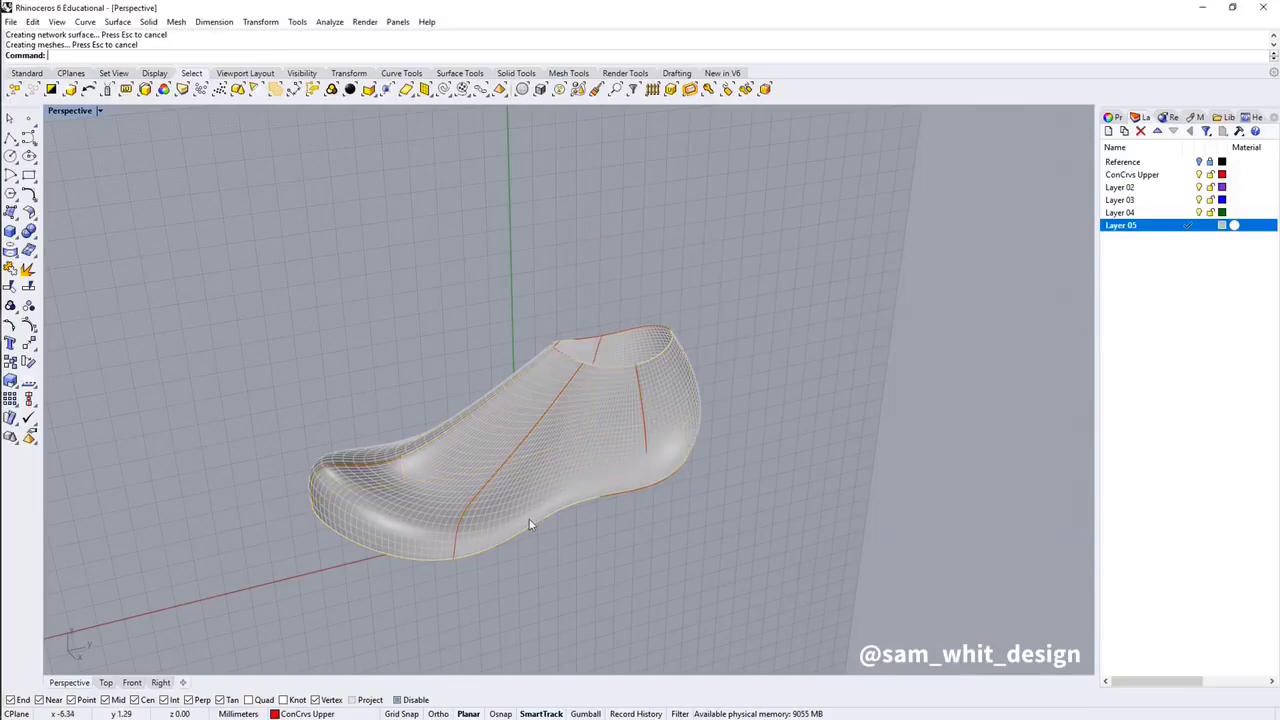
- Check the upper network surface's smoothness with zebra stripe analysis from both sides
right_click_drag(529, 524, 756, 491)
key("Return")
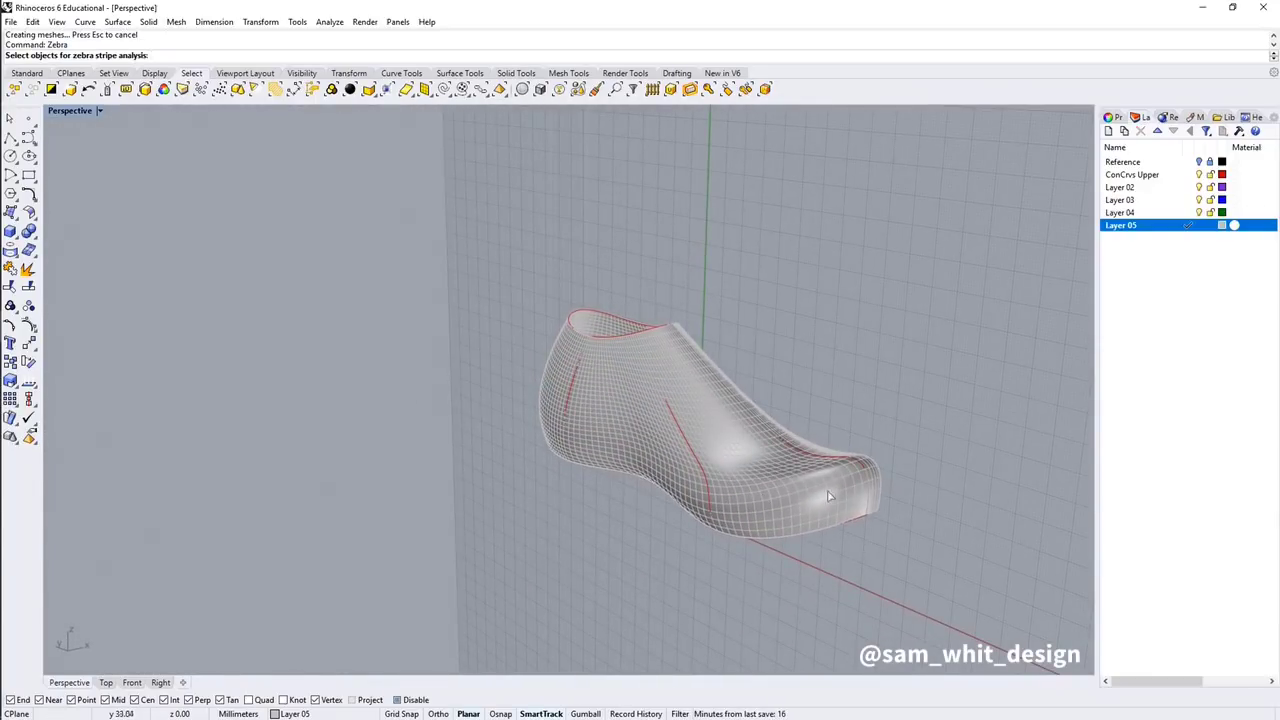
right_click_drag(841, 491, 438, 475)
left_click(721, 487)
key("Return")
scroll(415, 543, "up", 4)
scroll(415, 543, "down", 4)
left_click(283, 144)
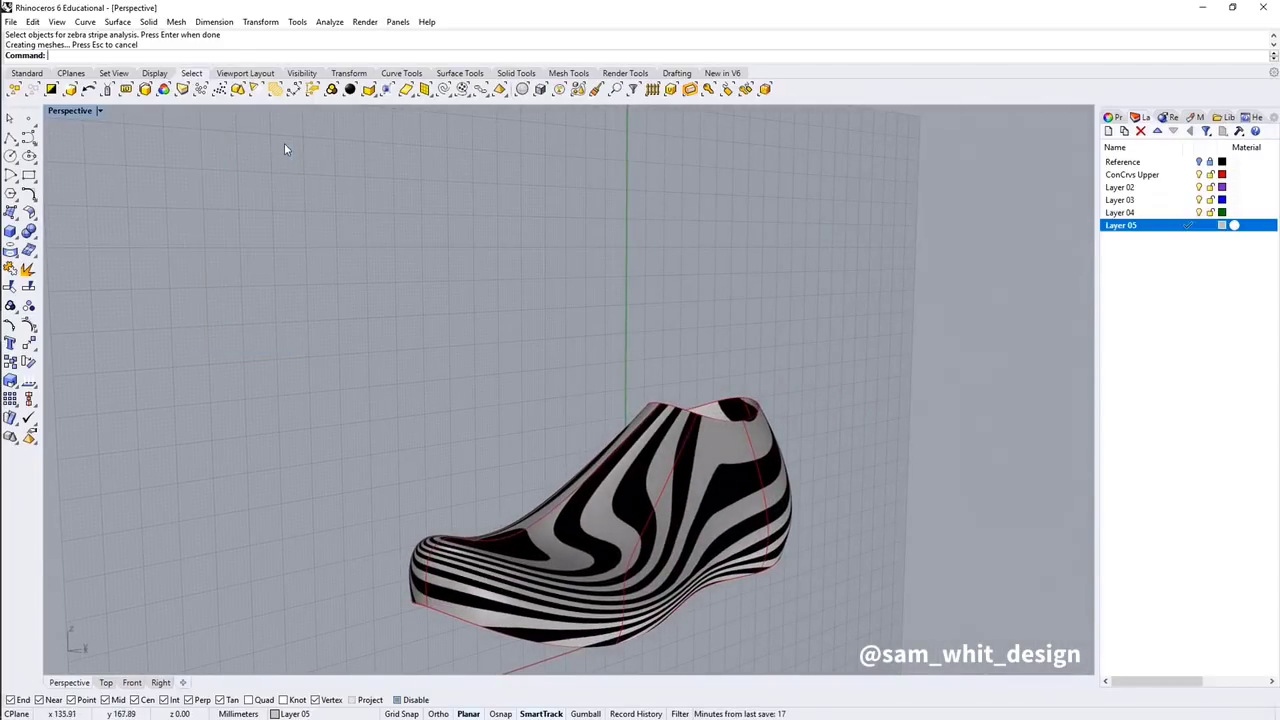
- Show the Perspective view in rendered display and set the solid backdrop color to Gray
middle_click(470, 386)
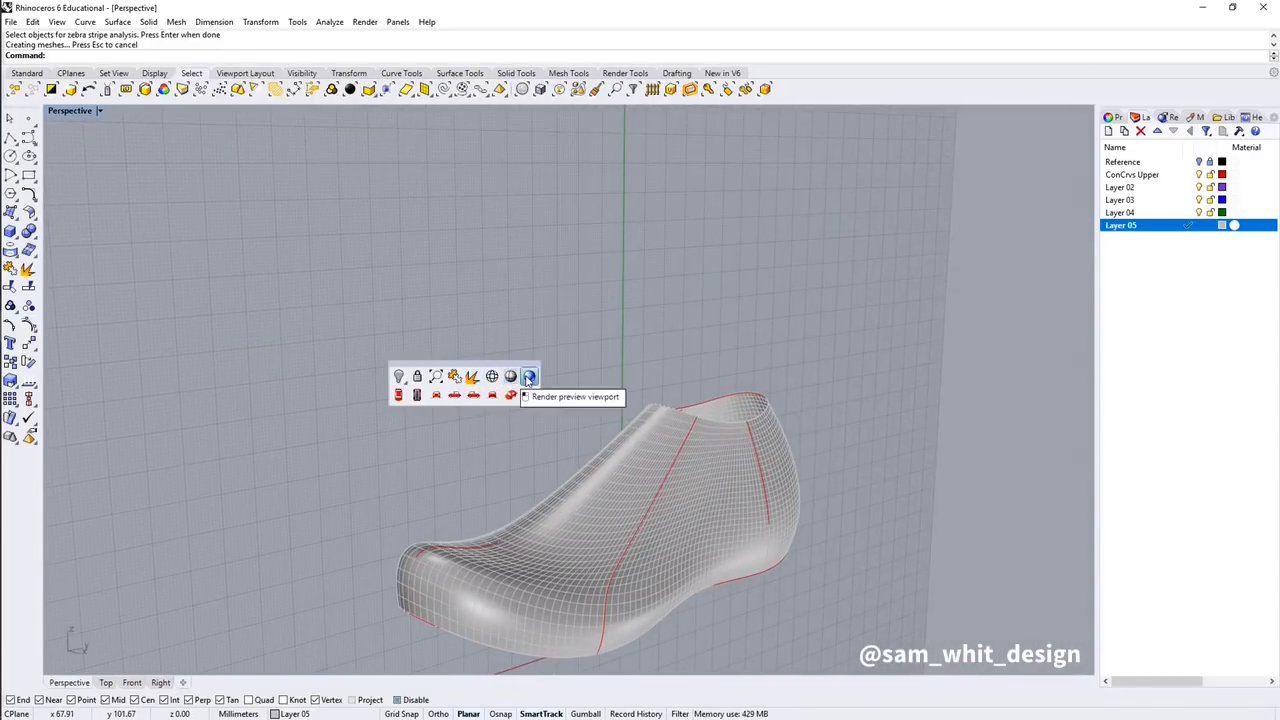
left_click(529, 377)
right_click_drag(698, 502, 681, 441, "shift")
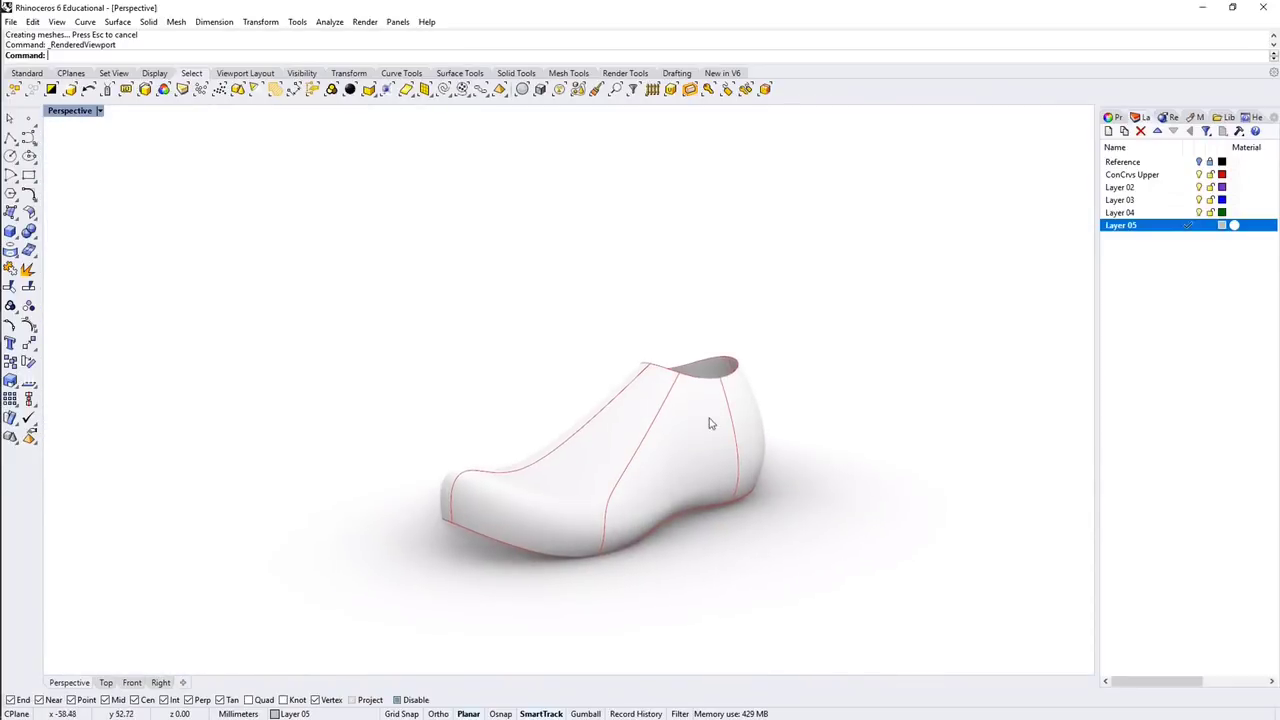
left_click(1169, 117)
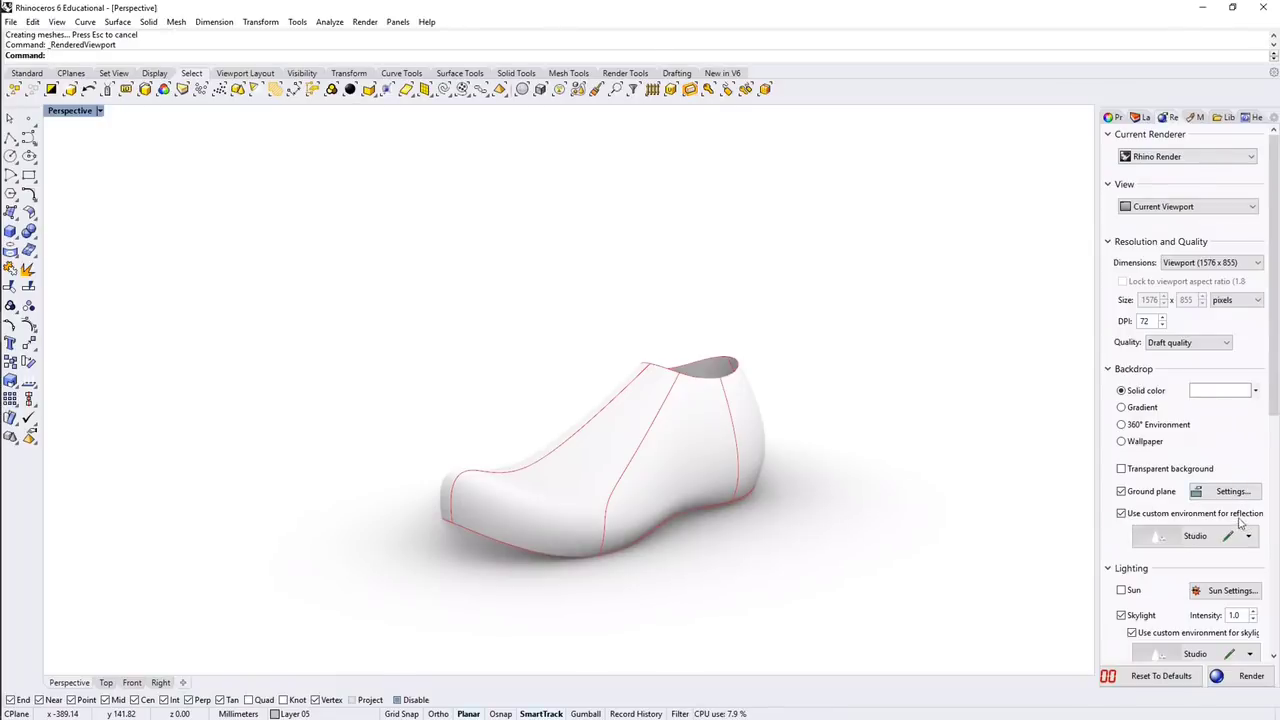
left_click(1257, 391)
left_click(1237, 404)
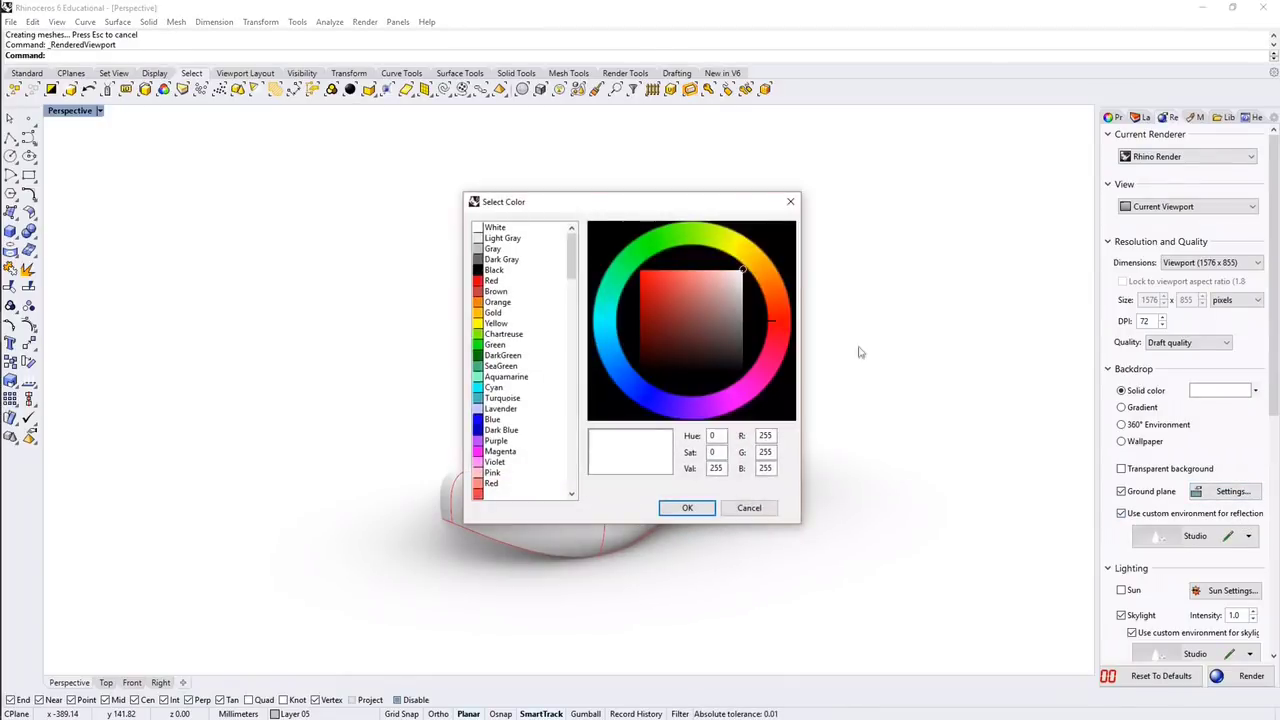
left_click(494, 248)
left_click(687, 508)
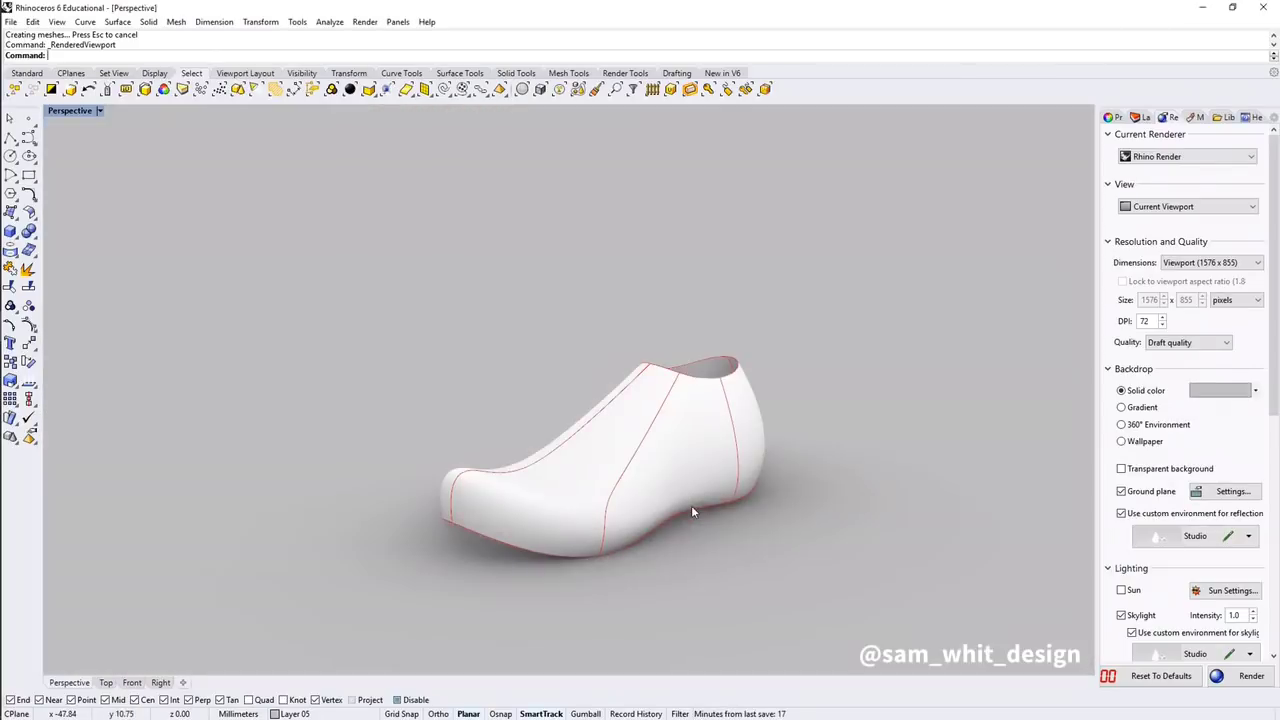
right_click_drag(519, 500, 700, 450)
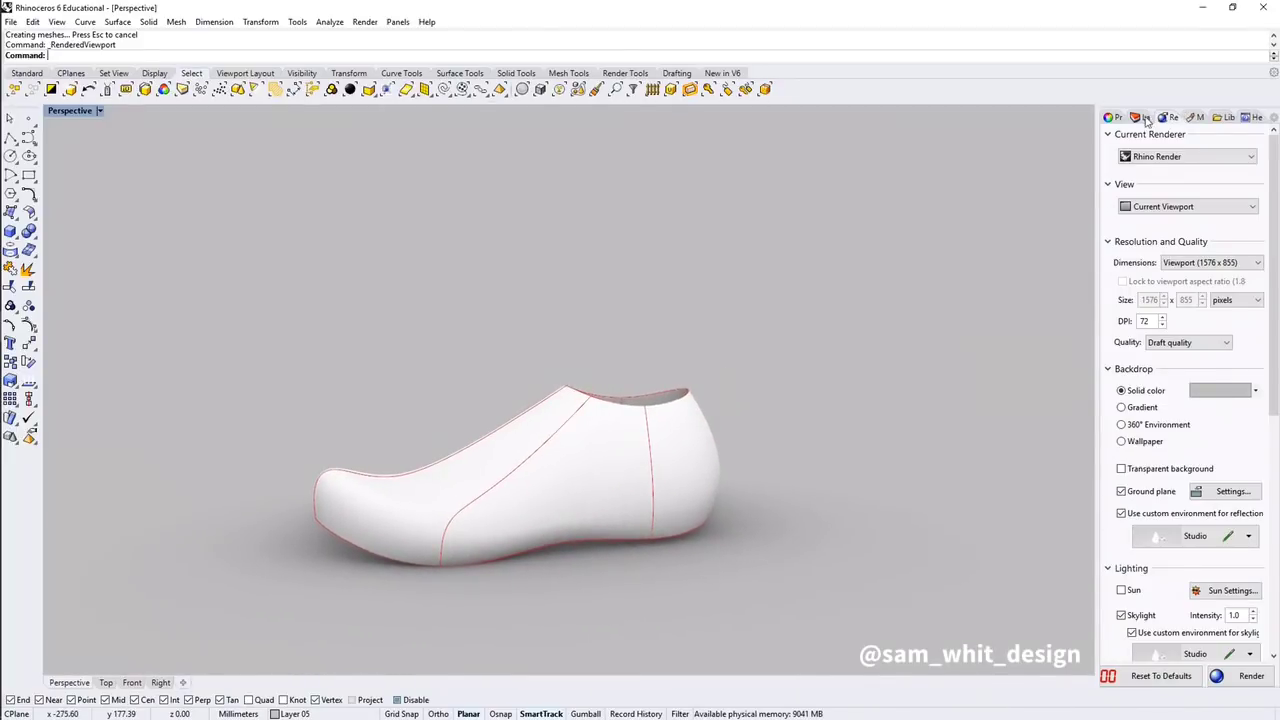
- Hide the ConCrvs Upper layer to inspect the rendered surface, and show the layer again
left_click(1141, 117)
left_click(1199, 175)
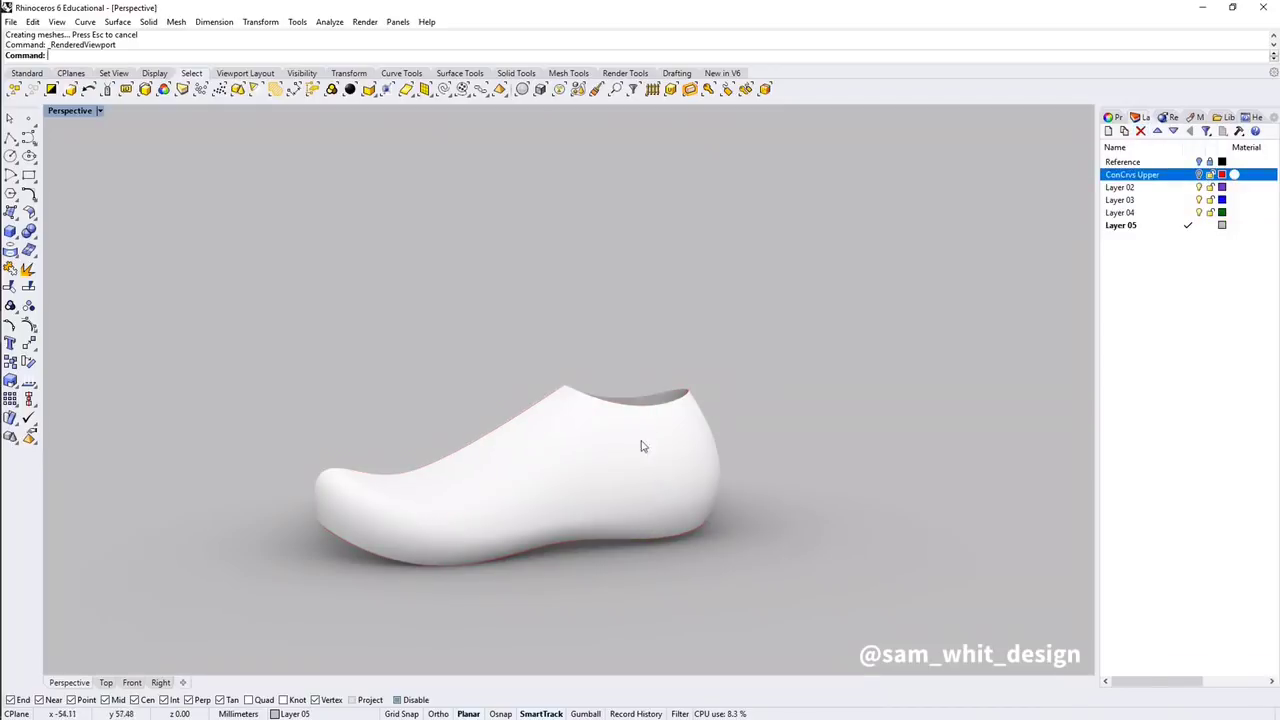
right_click_drag(640, 443, 837, 434)
left_click(1199, 175)
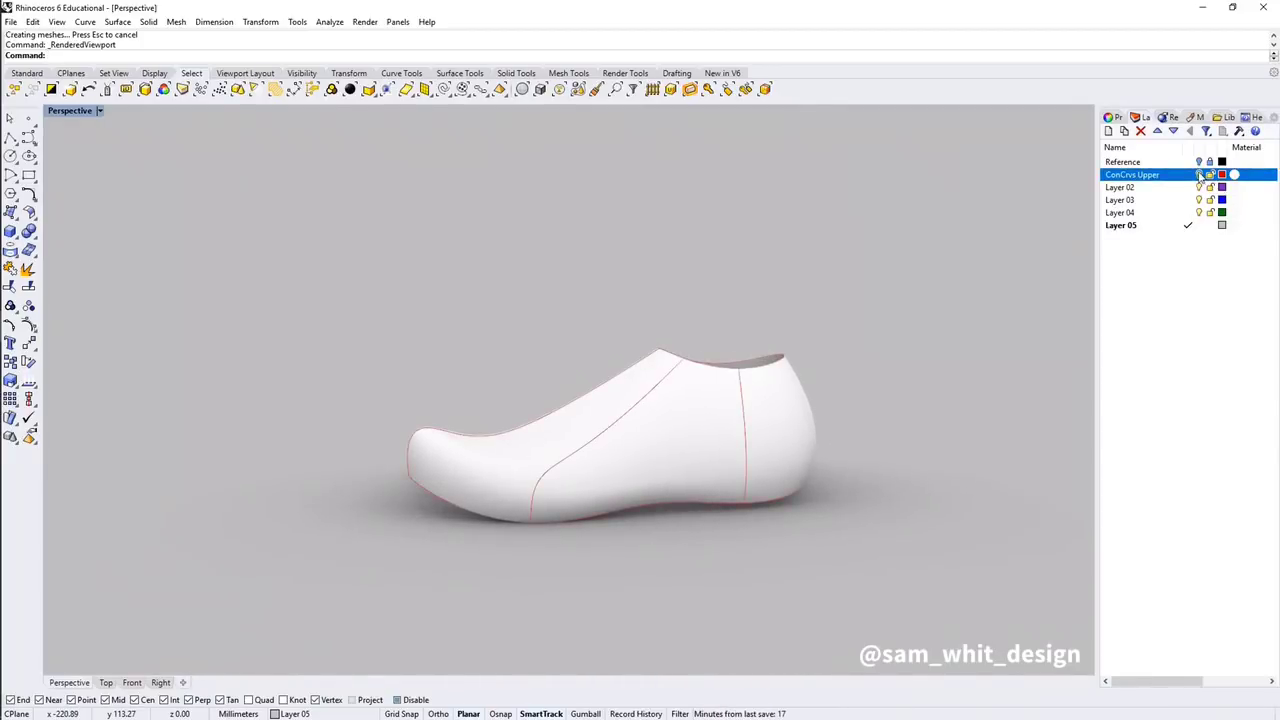
- Return the Perspective view to shaded display and delete the upper's network surface
middle_click(729, 349)
left_click(768, 342)
right_click_drag(686, 443, 821, 481)
left_click(691, 441)
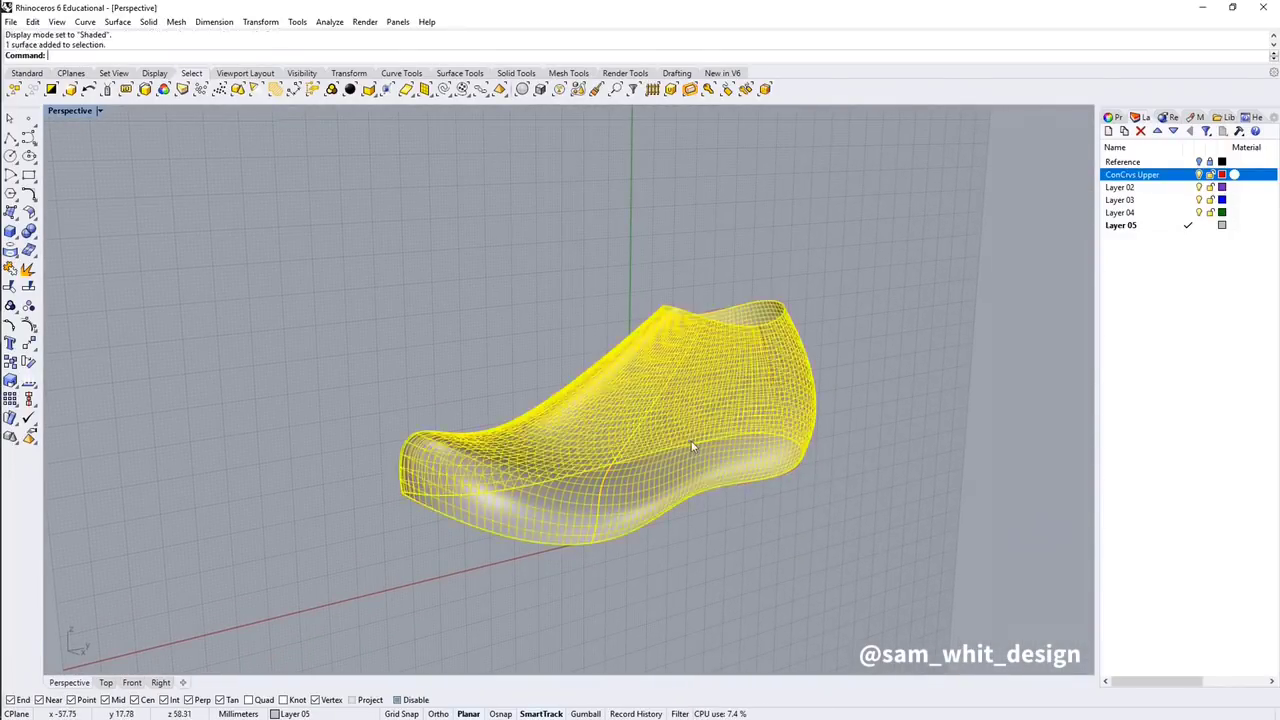
key("Delete")
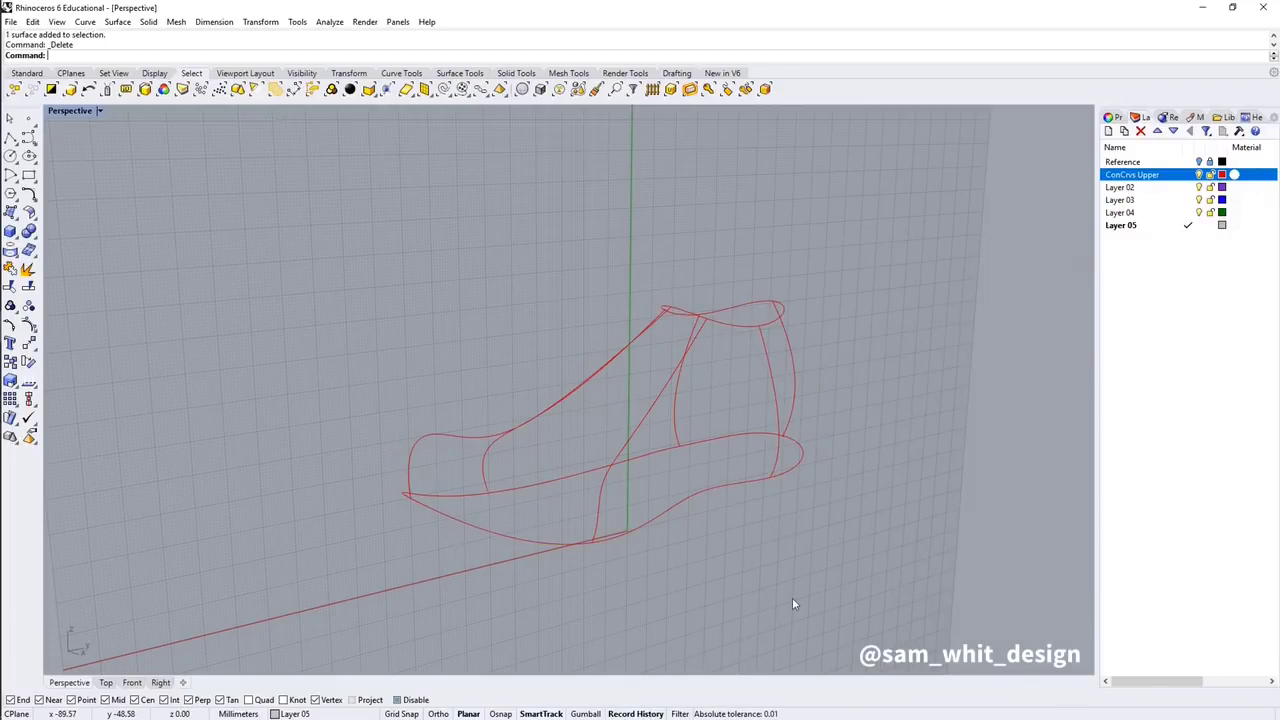
- Re-create the network surface from all the construction curves with history recording on, using Position matching on edges A and C
type("NetworkSrf")
key("Return")
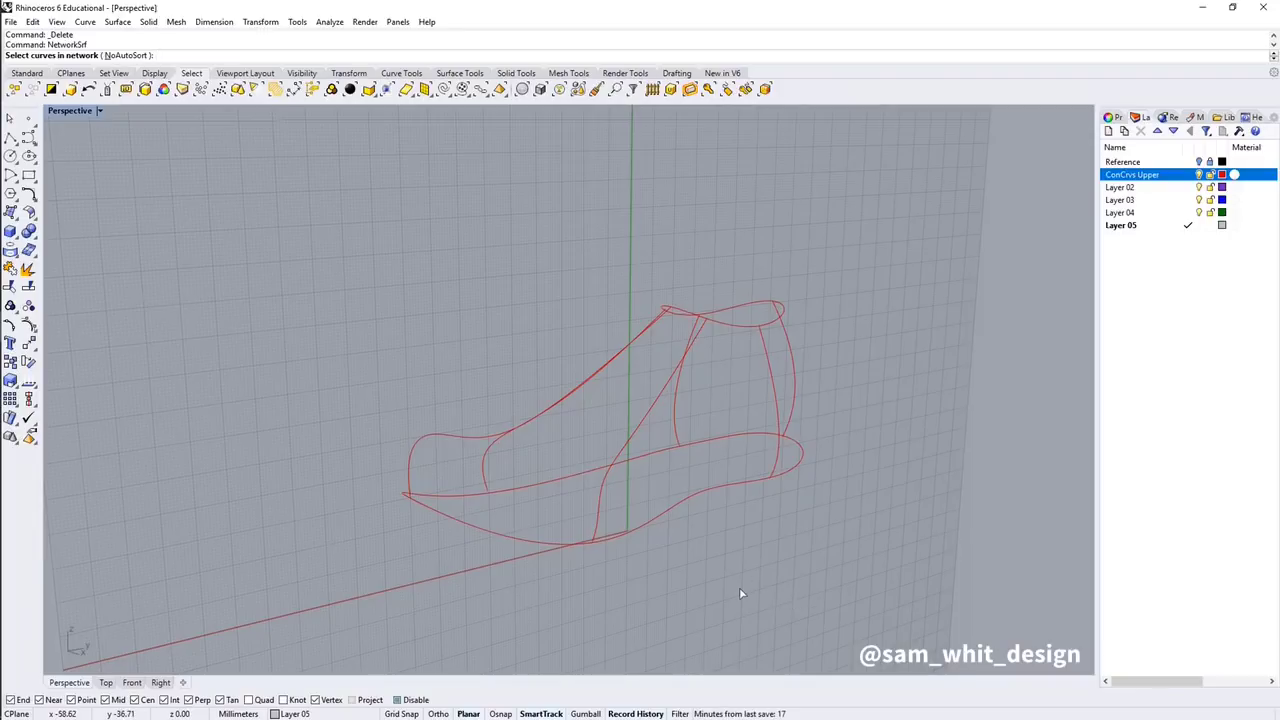
right_click_drag(740, 594, 614, 437)
left_click_drag(660, 503, 940, 528)
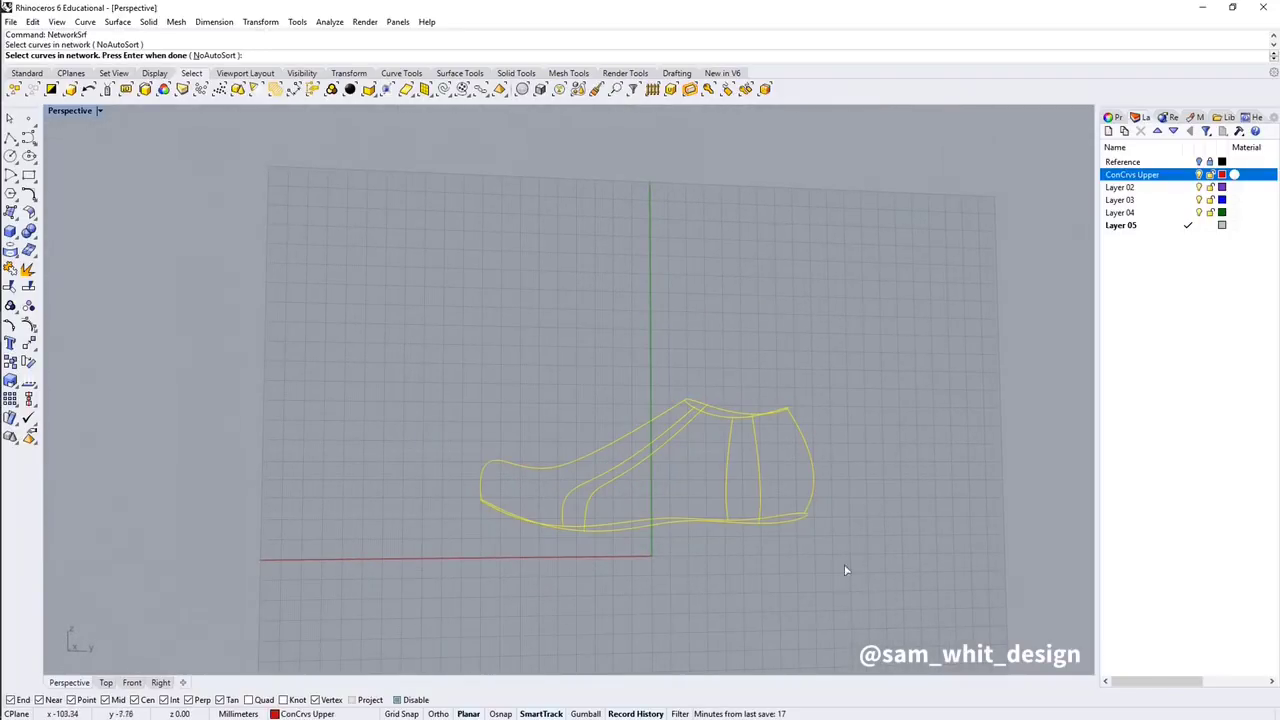
key("Return")
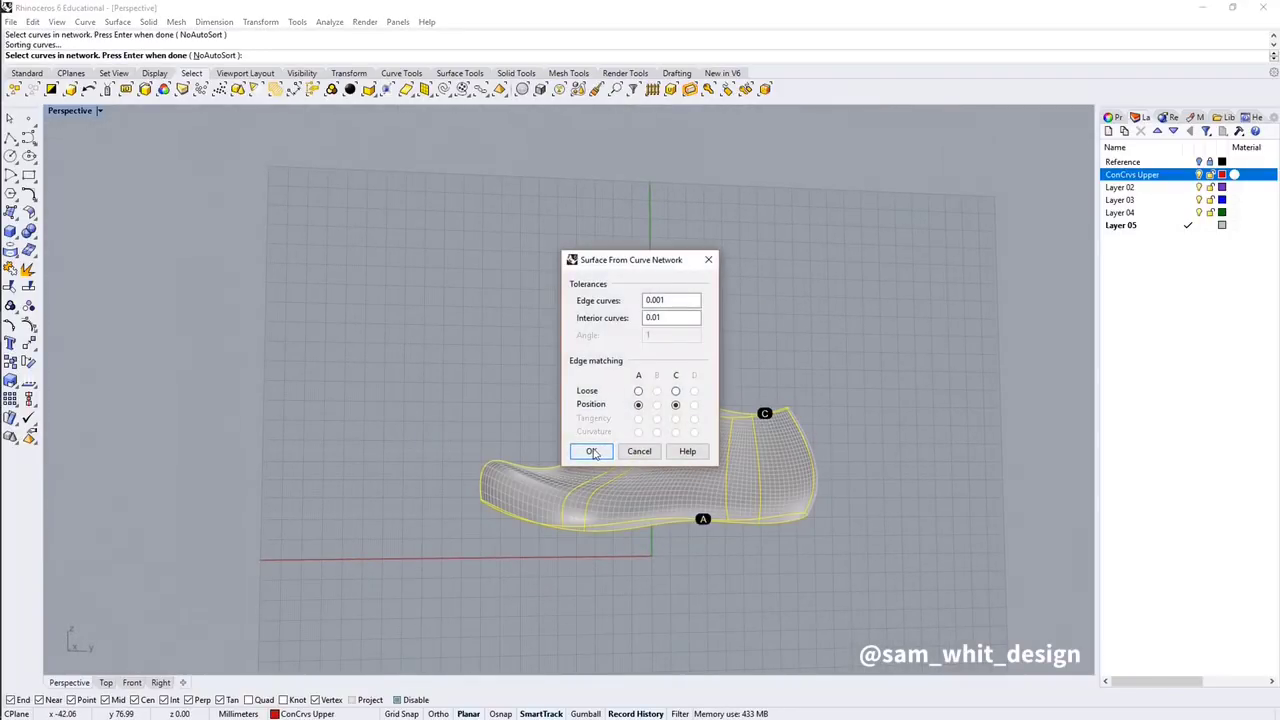
left_click(604, 455)
- Examine the re-created upper surface up close and from several viewing angles
right_click_drag(654, 497, 477, 437)
scroll(630, 468, "up", 5)
scroll(570, 472, "down", 7)
right_click_drag(618, 505, 683, 455)
scroll(575, 510, "down", 2)
left_click(683, 455)
left_click(737, 361)
scroll(695, 414, "up", 2)
- Select the curve along the instep and toe, and show its control points in a wireframe Left view
left_click(696, 414)
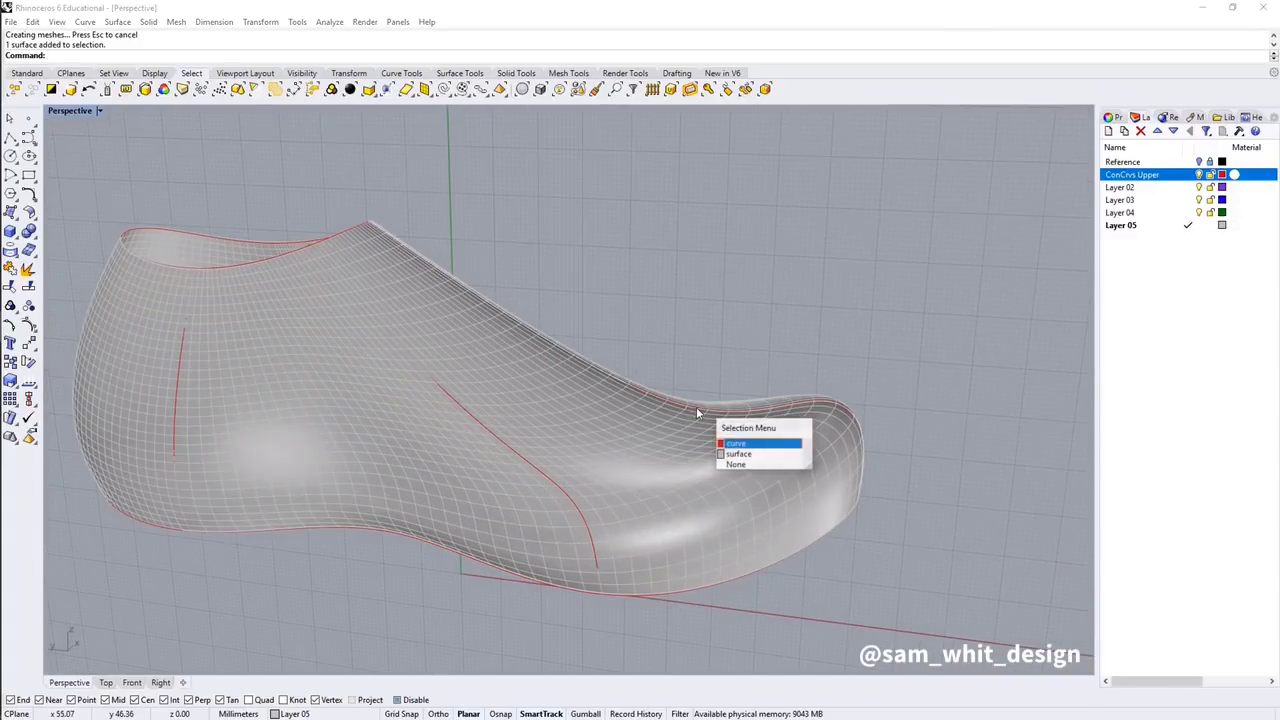
left_click(735, 432)
right_click_drag(720, 443, 738, 429)
middle_click(738, 423)
left_click(740, 414)
middle_click(740, 413)
left_click(766, 422)
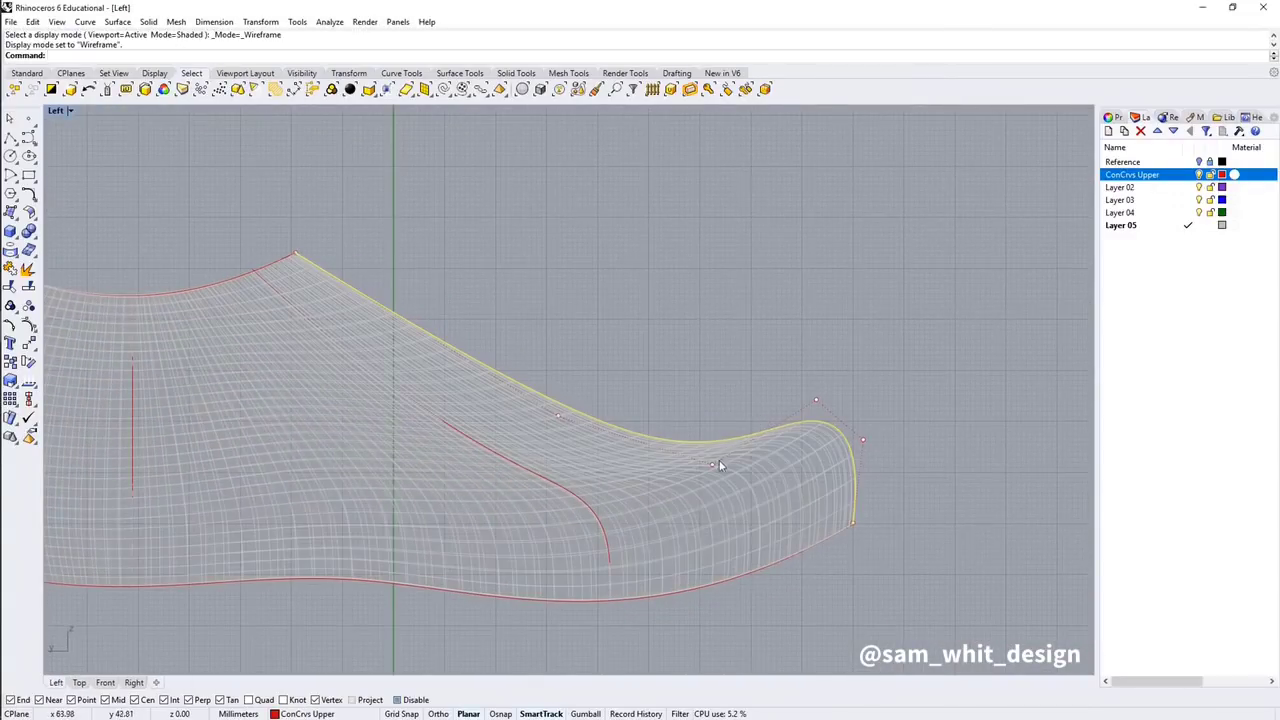
- Raise the control point behind the toe on the top profile curve, and lower its two toe-tip control points
left_click(715, 467)
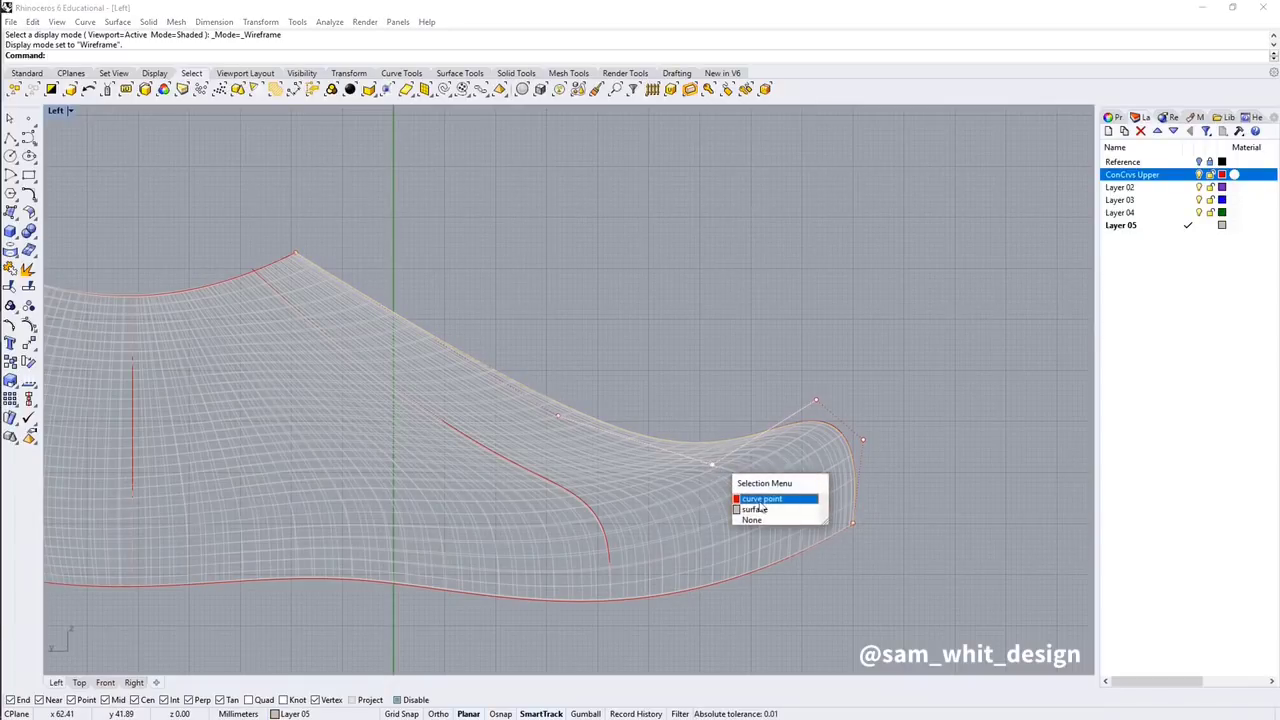
left_click(762, 499)
mouse_move(706, 465)
left_mouse_down()
mouse_move(697, 460)
mouse_move(722, 448)
left_mouse_up()
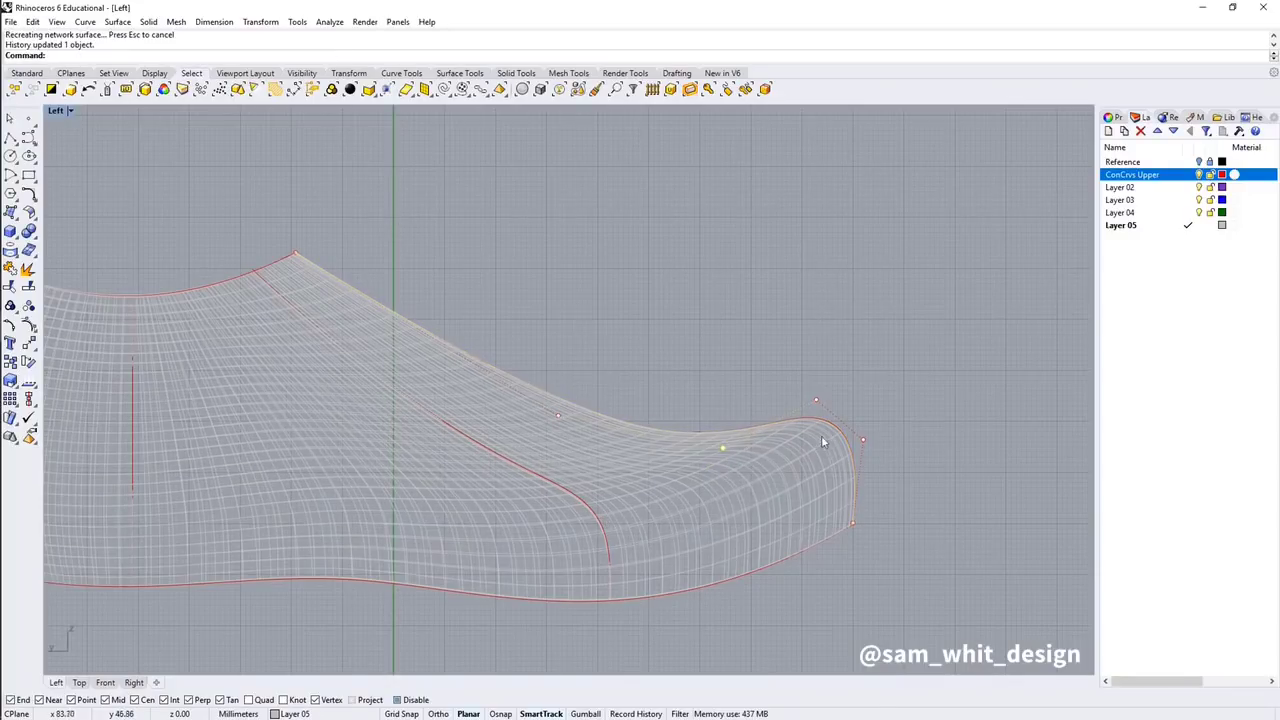
left_click(815, 403)
left_click(864, 441, "shift")
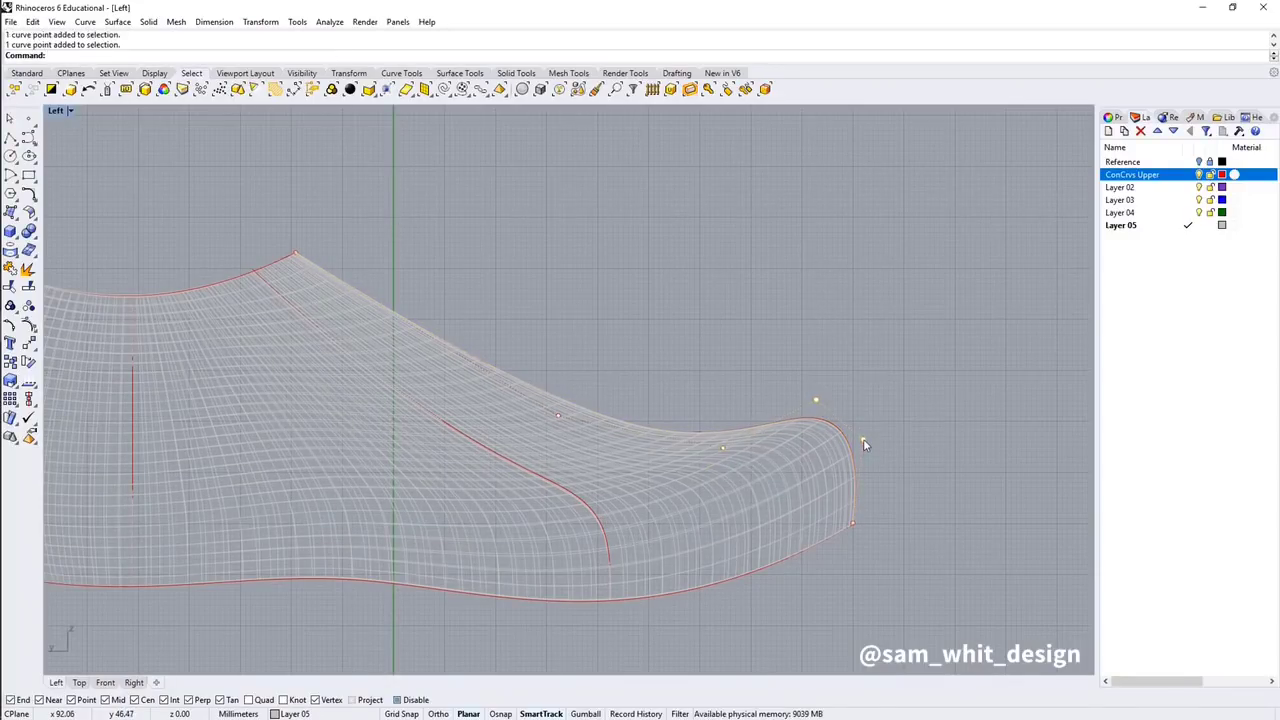
left_click_drag(866, 445, 860, 465)
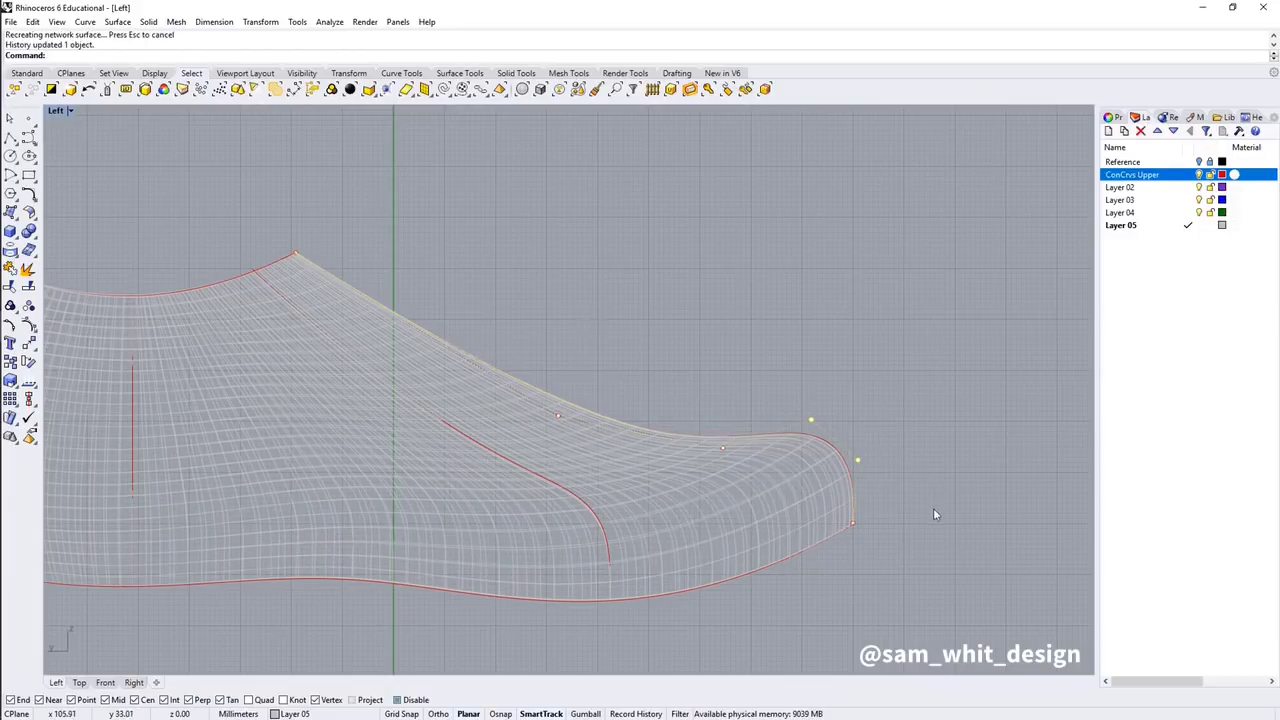
- Undo the toe control-point moves on the top profile curve, keeping the network surface
key("ctrl+z")
key("ctrl+z")
key("ctrl+z")
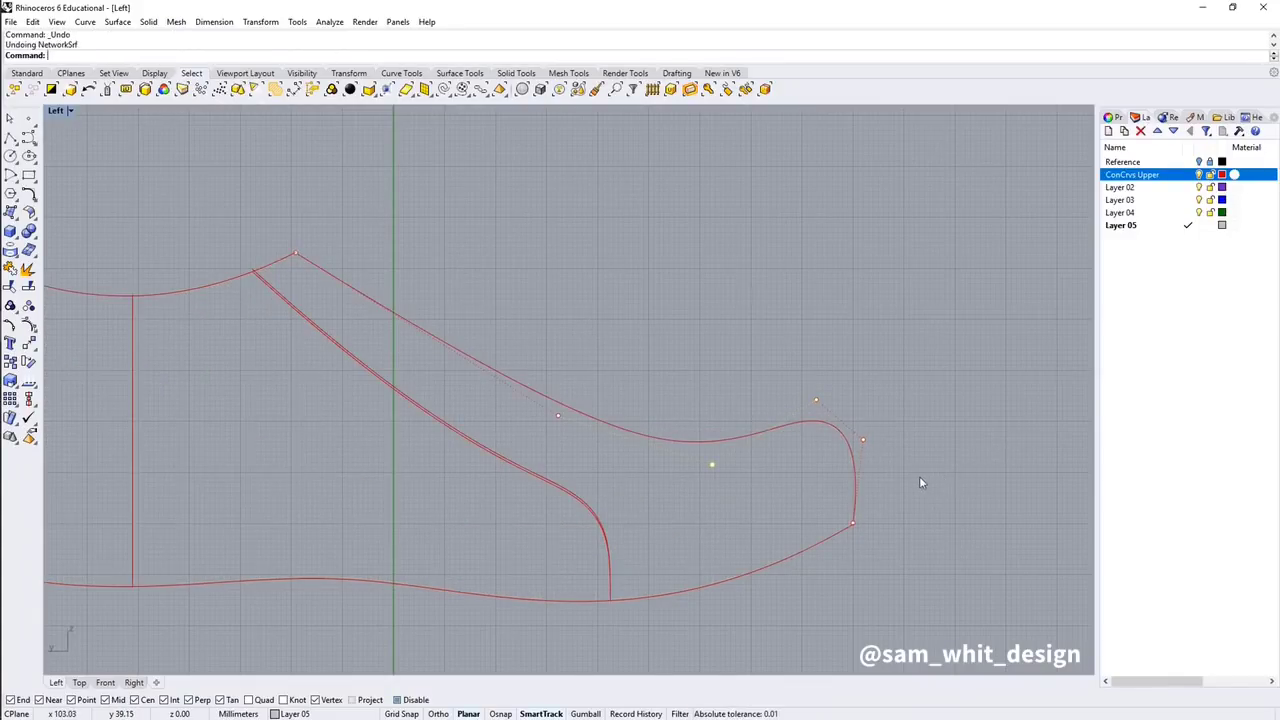
key("ctrl+y")
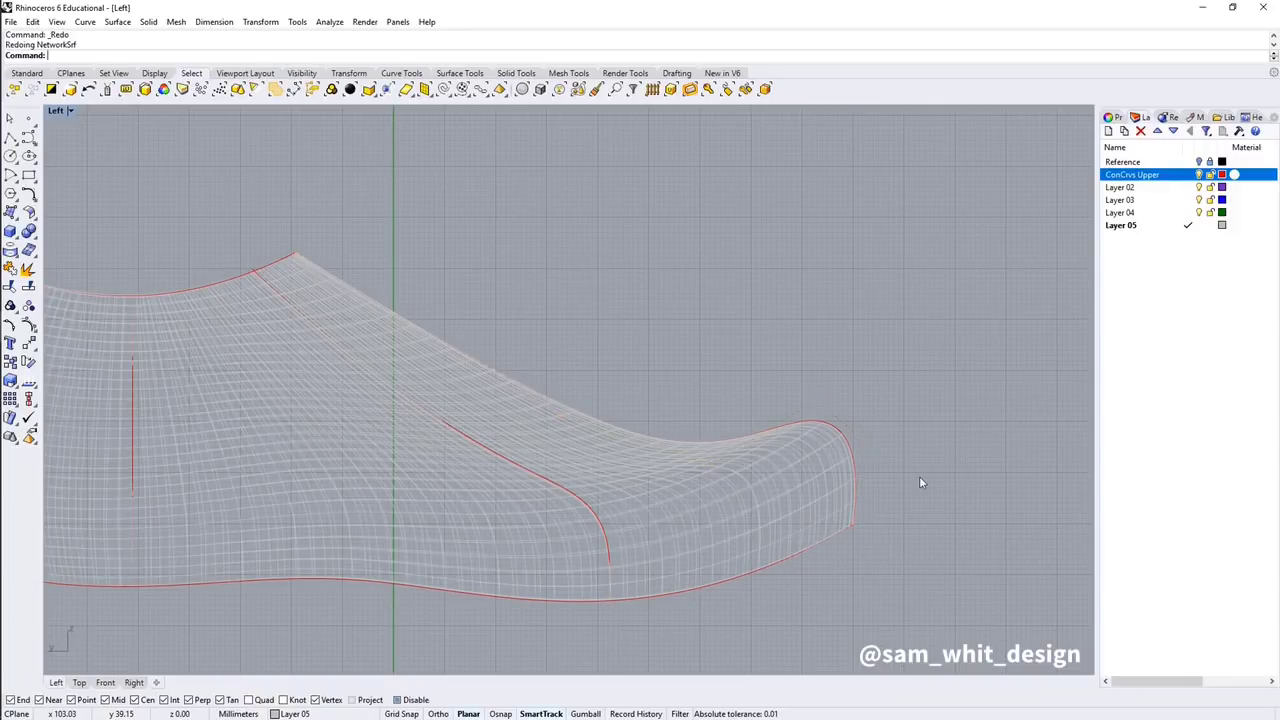
- Show the upper in the Right view and make ConCrvs Upper the current layer
middle_click(919, 476)
left_click(952, 468)
right_click_drag(953, 480, 674, 510)
scroll(836, 438, "down", 4)
scroll(745, 440, "down", 4)
middle_click(699, 484)
left_click(691, 499)
scroll(693, 478, "up", 4)
scroll(695, 492, "up", 2)
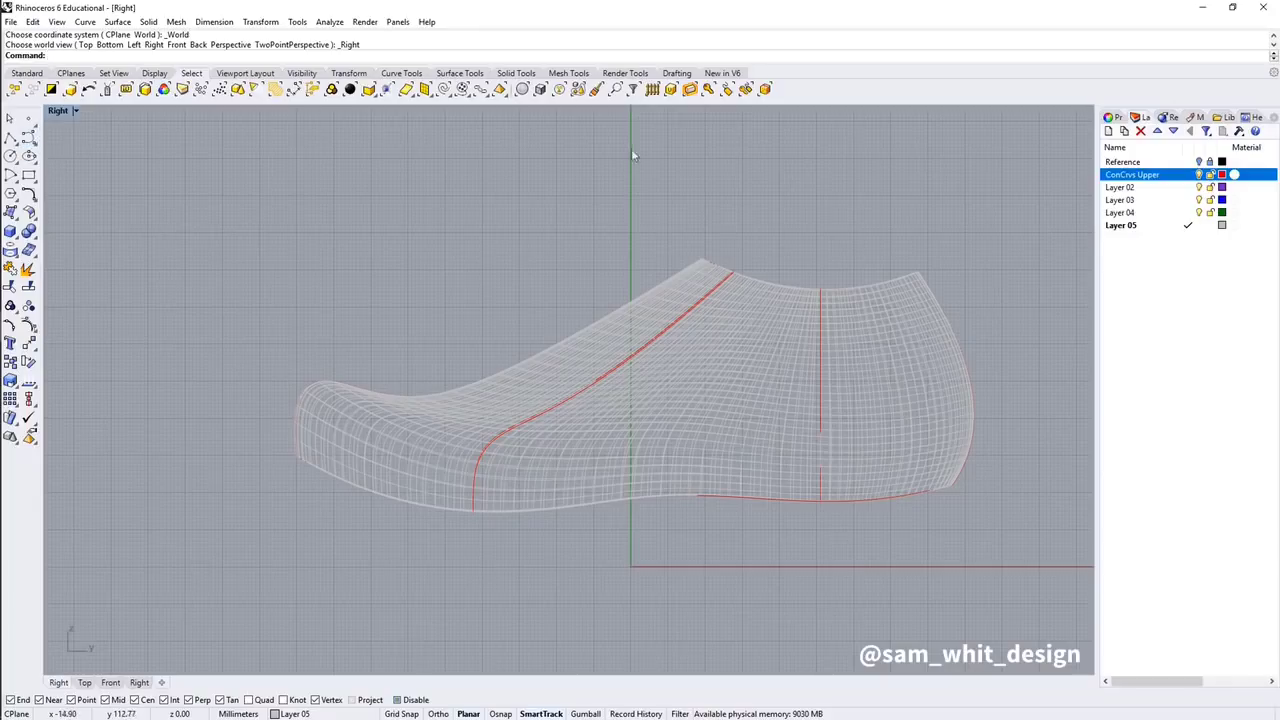
left_click(1129, 174)
right_click_drag(729, 303, 662, 311)
left_click(1187, 175)
scroll(751, 323, "down", 2)
scroll(746, 340, "up", 2)
scroll(717, 378, "up", 2)
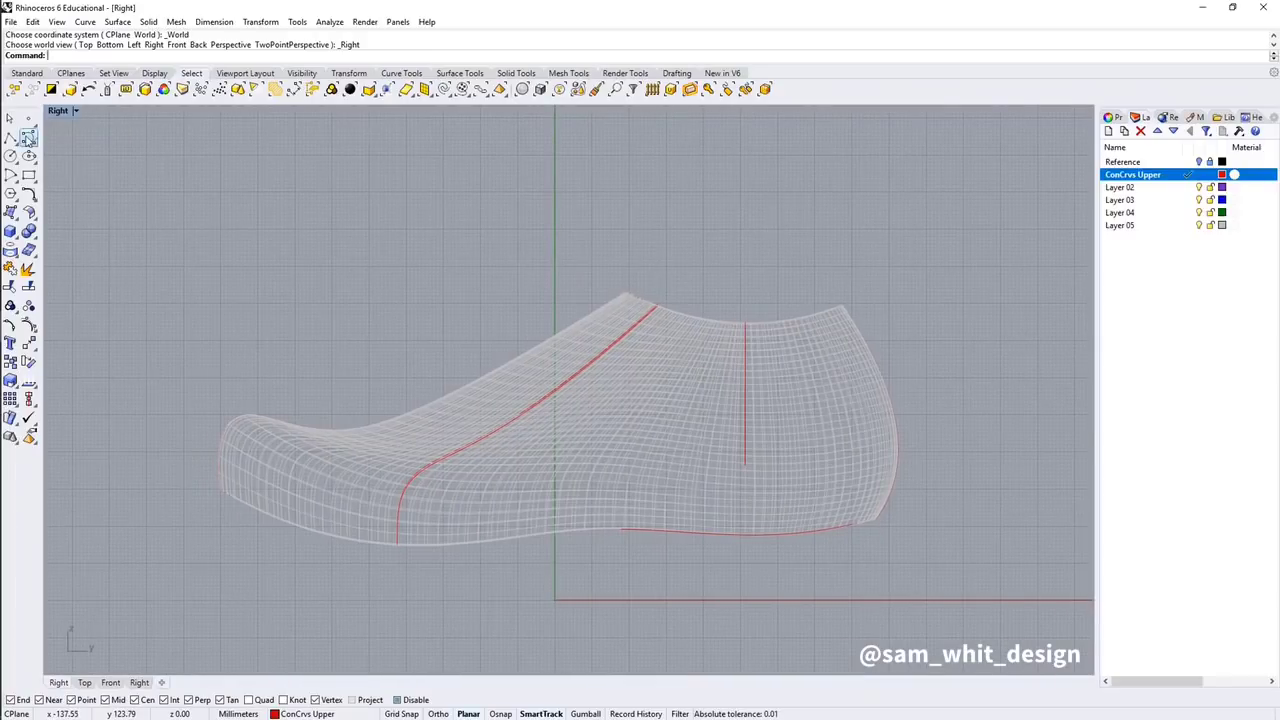
- Draw a five-point degree-3 curve along the upper's bottom edge from just beyond the toe to the heel
left_click(28, 137)
left_click(213, 487)
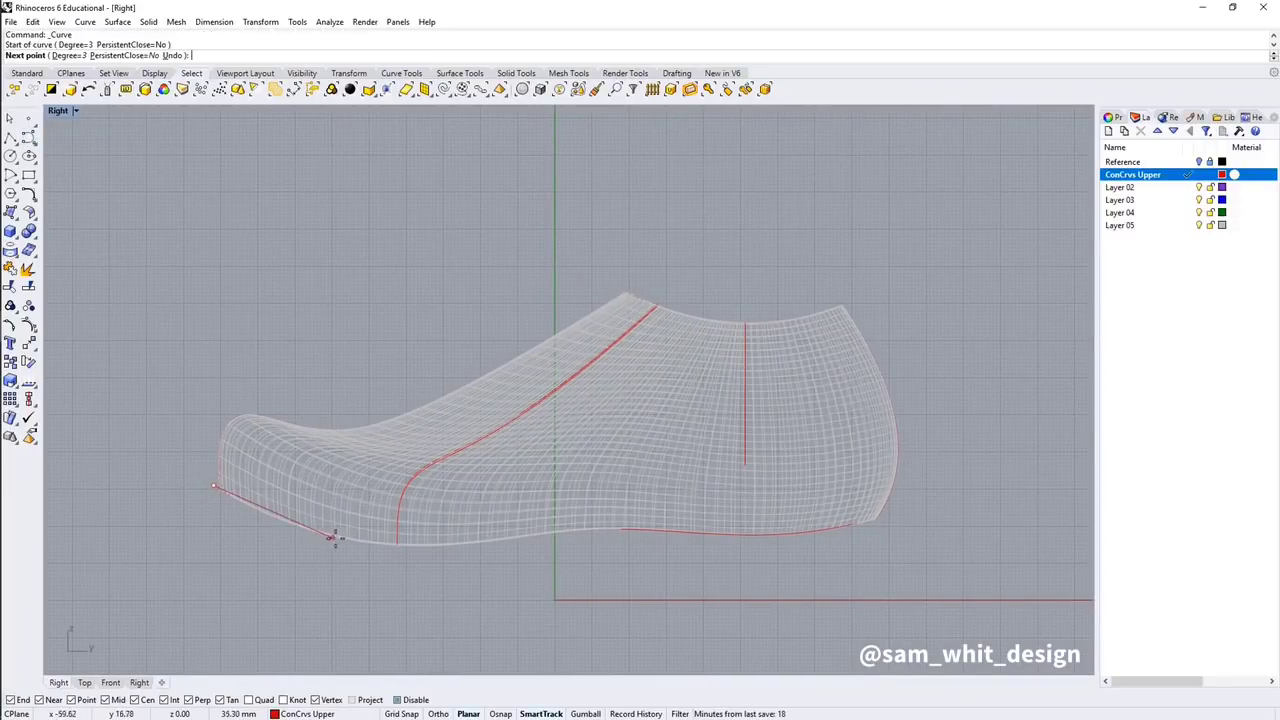
left_click(361, 541)
left_click(599, 522)
left_click(768, 532)
left_click(880, 513)
key("Return")
scroll(470, 525, "up", 2)
- Lock Layer 05, then lower the new sole curve's forefoot control point and slightly raise its toe endpoint
left_click(1210, 225)
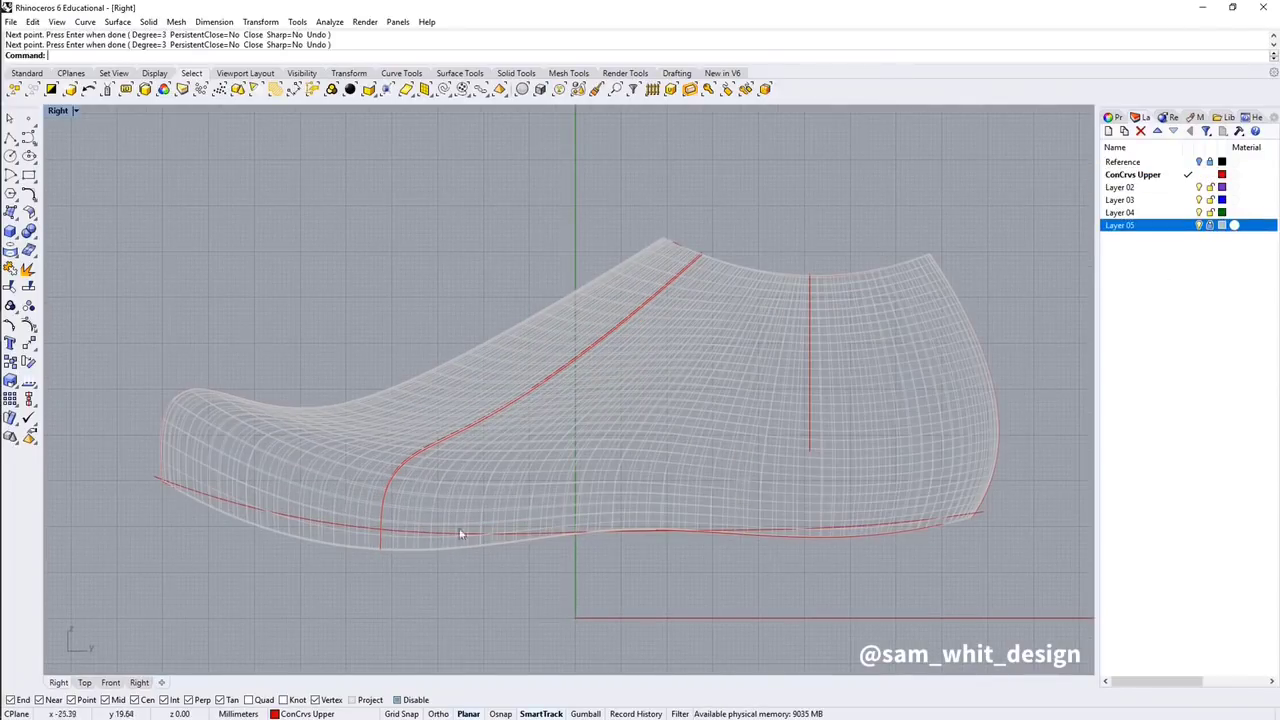
left_click(360, 530)
key("F10")
left_click_drag(336, 547, 330, 576)
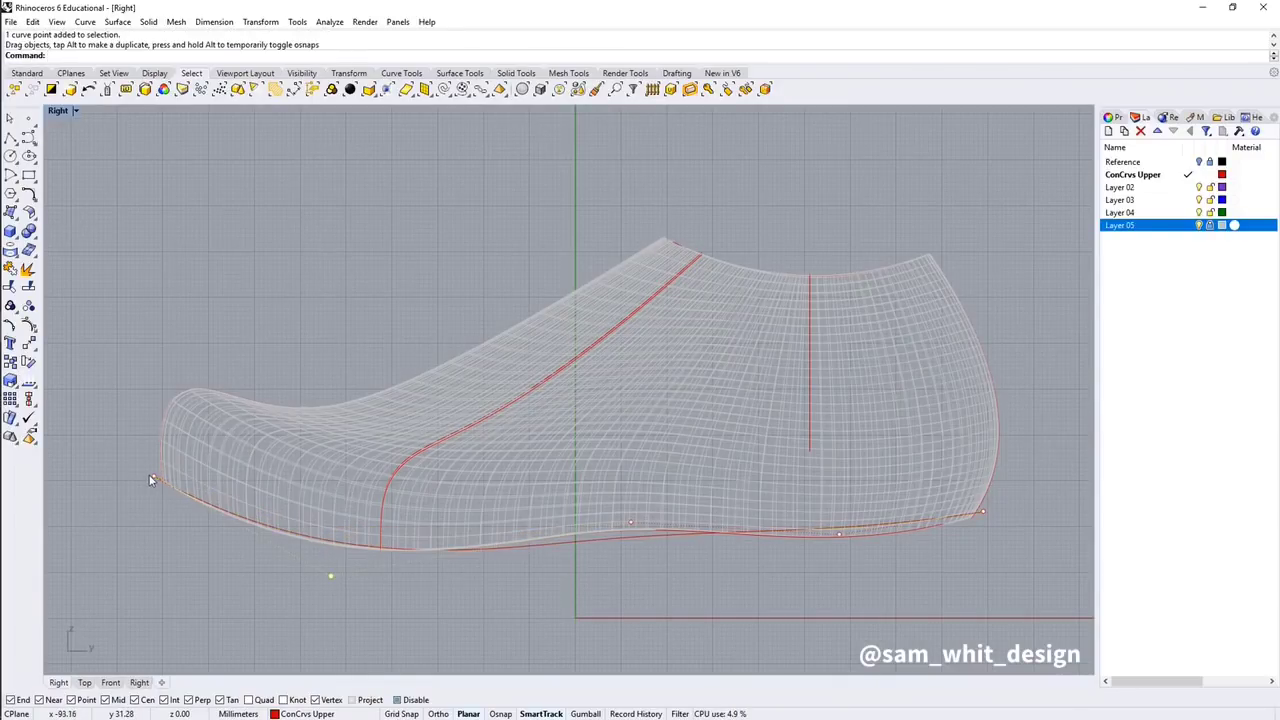
left_click_drag(153, 477, 150, 470)
- Raise the sole curve's midfoot control point and lower its forefoot and heel-side points to follow the upper's bottom edge
left_click(631, 521)
left_click_drag(631, 521, 631, 497)
left_click_drag(331, 575, 331, 586)
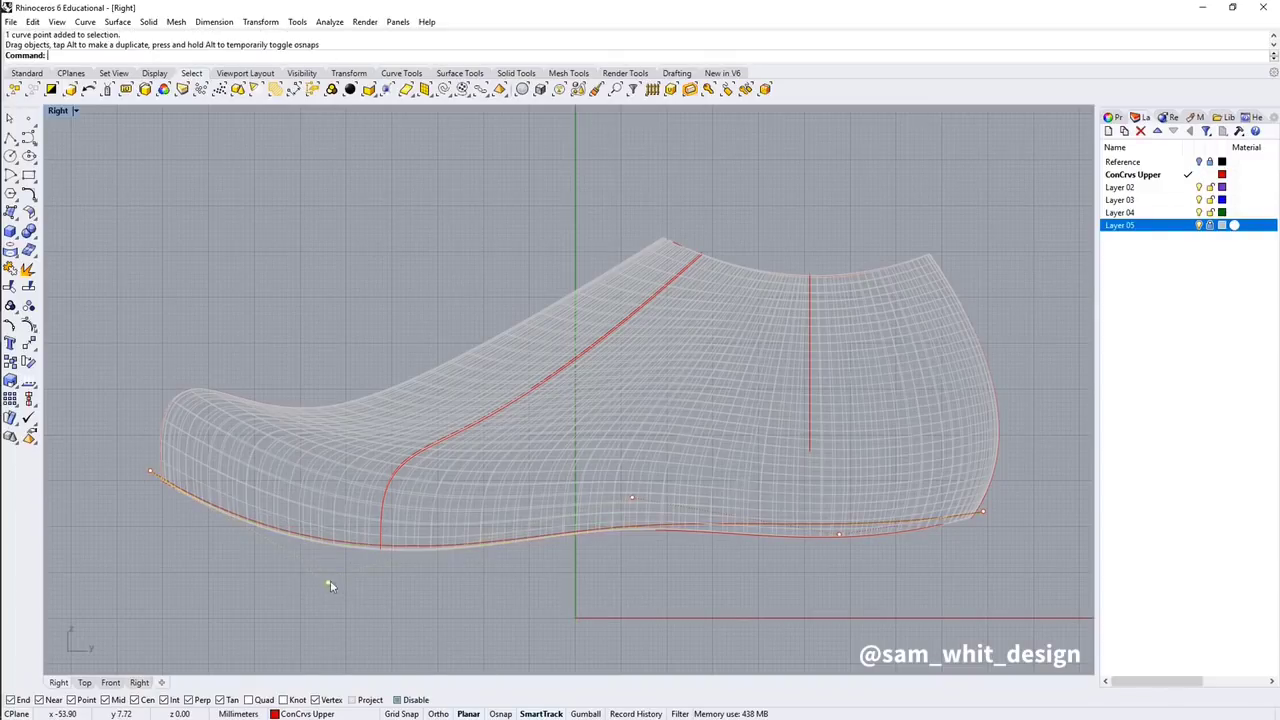
left_click(633, 498)
left_click_drag(633, 498, 626, 489)
right_click_drag(831, 547, 741, 546)
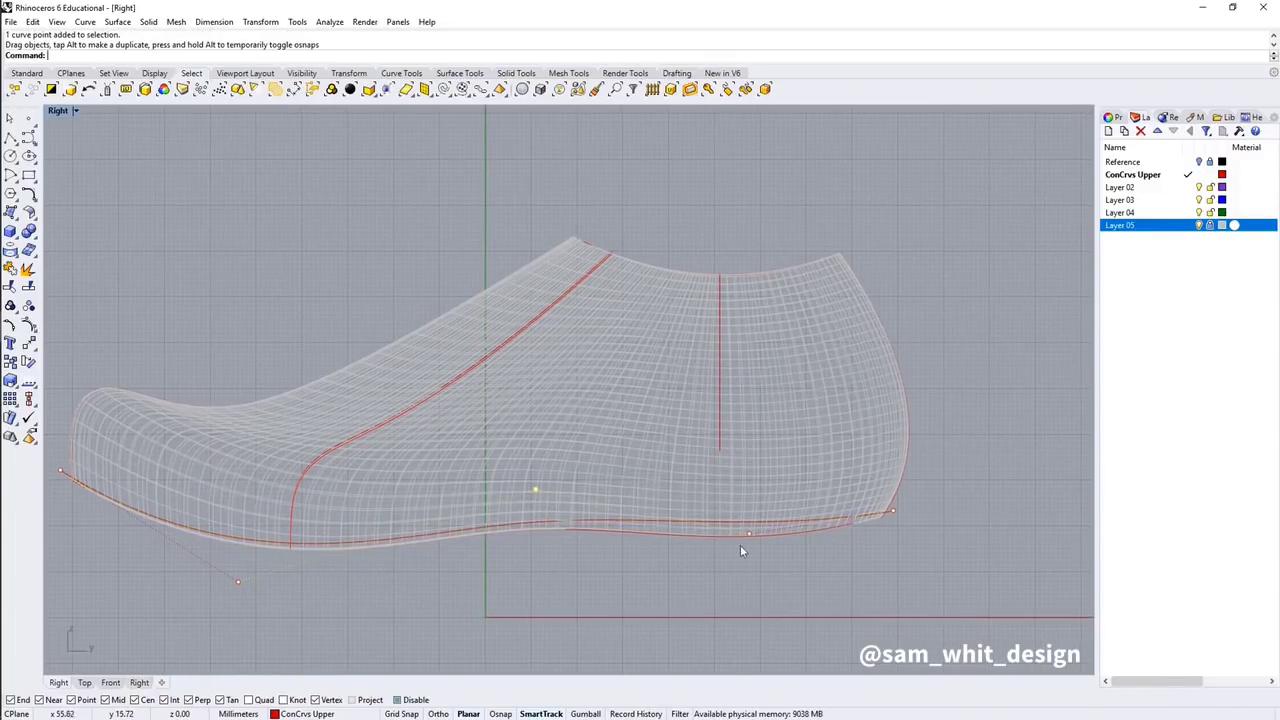
left_click(748, 534)
left_click_drag(750, 534, 748, 552)
- Extrude the sole curve to both sides past the upper's width, with Layer 05 set as the current layer
middle_click(783, 558)
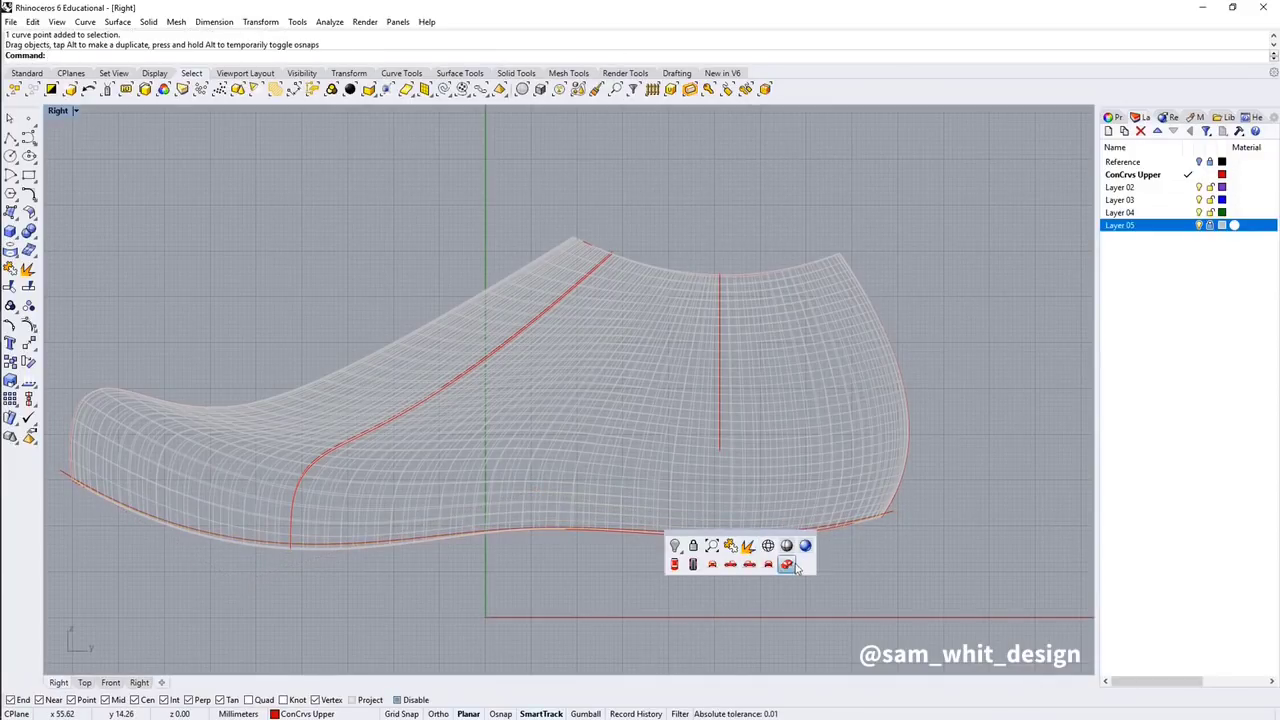
left_click(789, 564)
right_click_drag(791, 563, 560, 546)
type("Eextrudecrv")
key("Return")
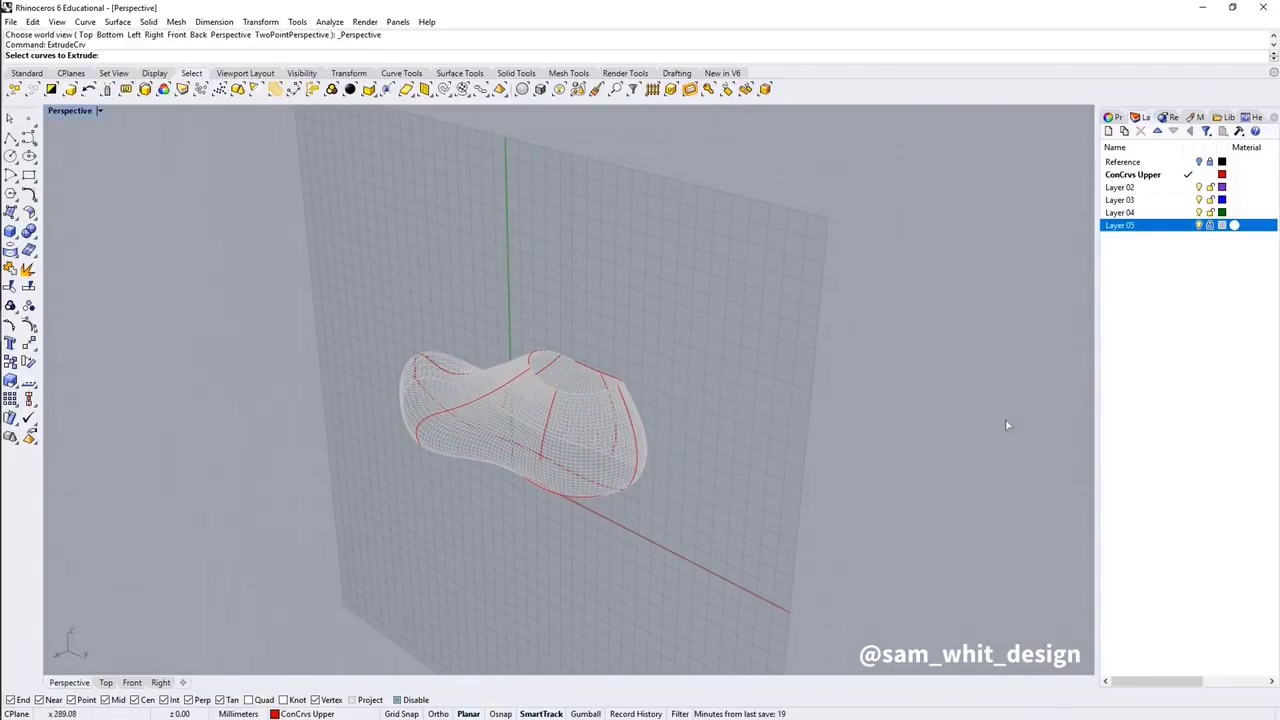
left_click(1186, 225)
scroll(578, 494, "up", 5)
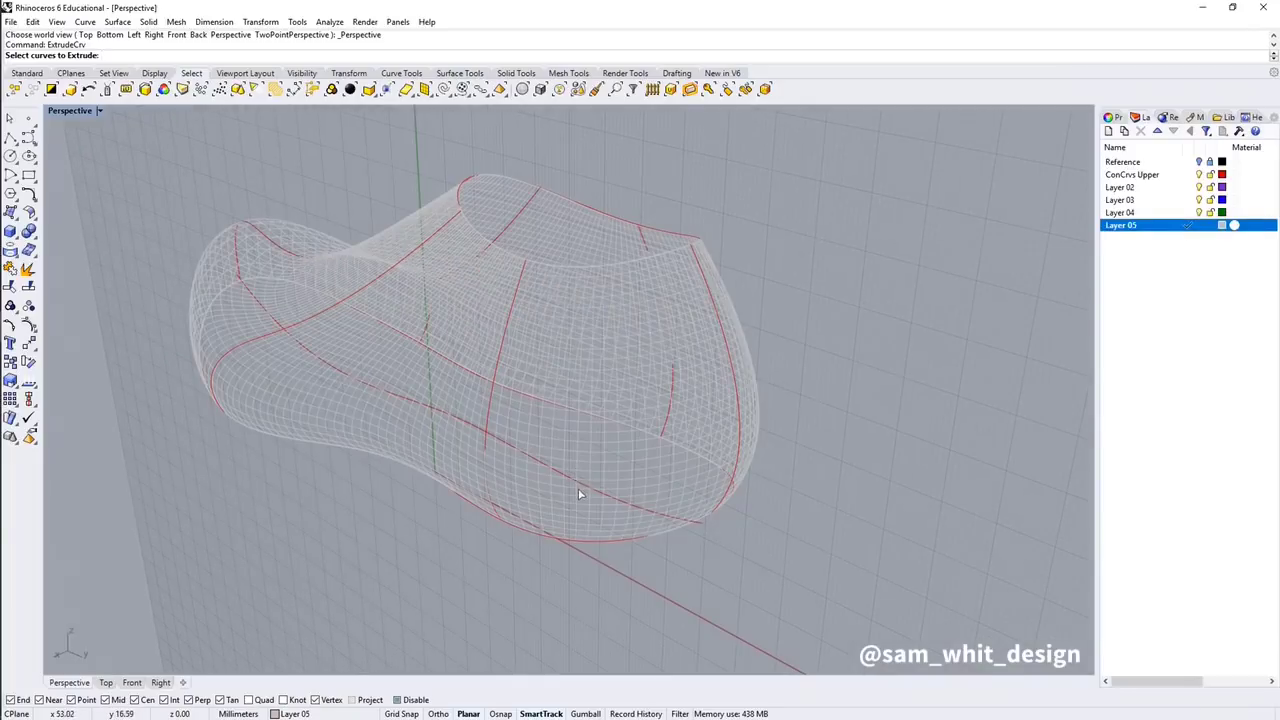
left_click(583, 481)
key("Return")
middle_click(537, 509)
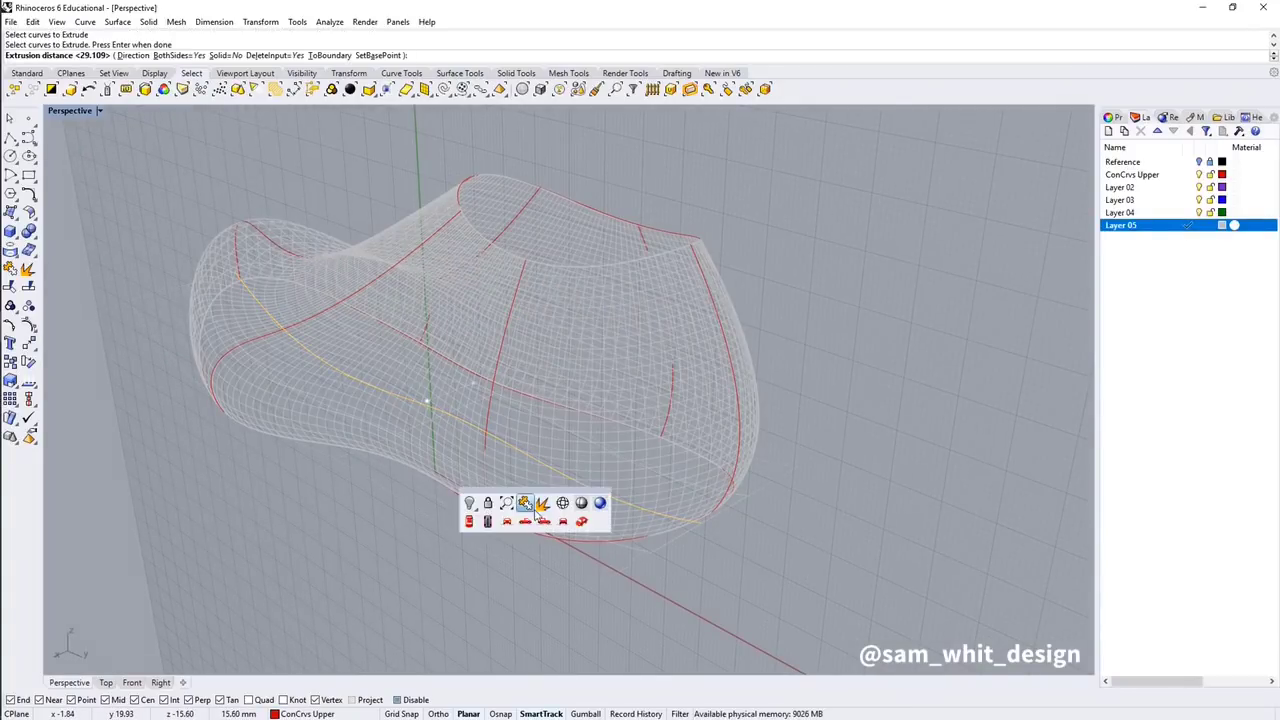
left_click(470, 520)
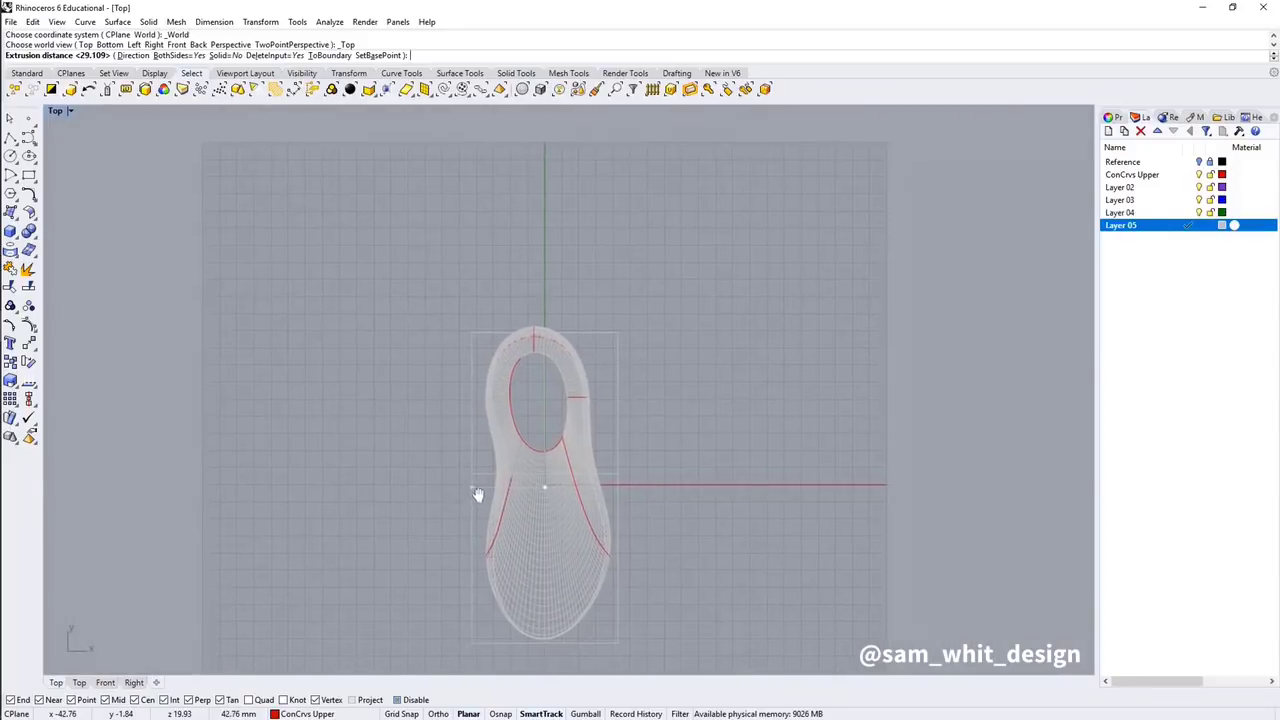
right_click_drag(477, 488, 475, 475)
left_click(468, 479)
key("Return")
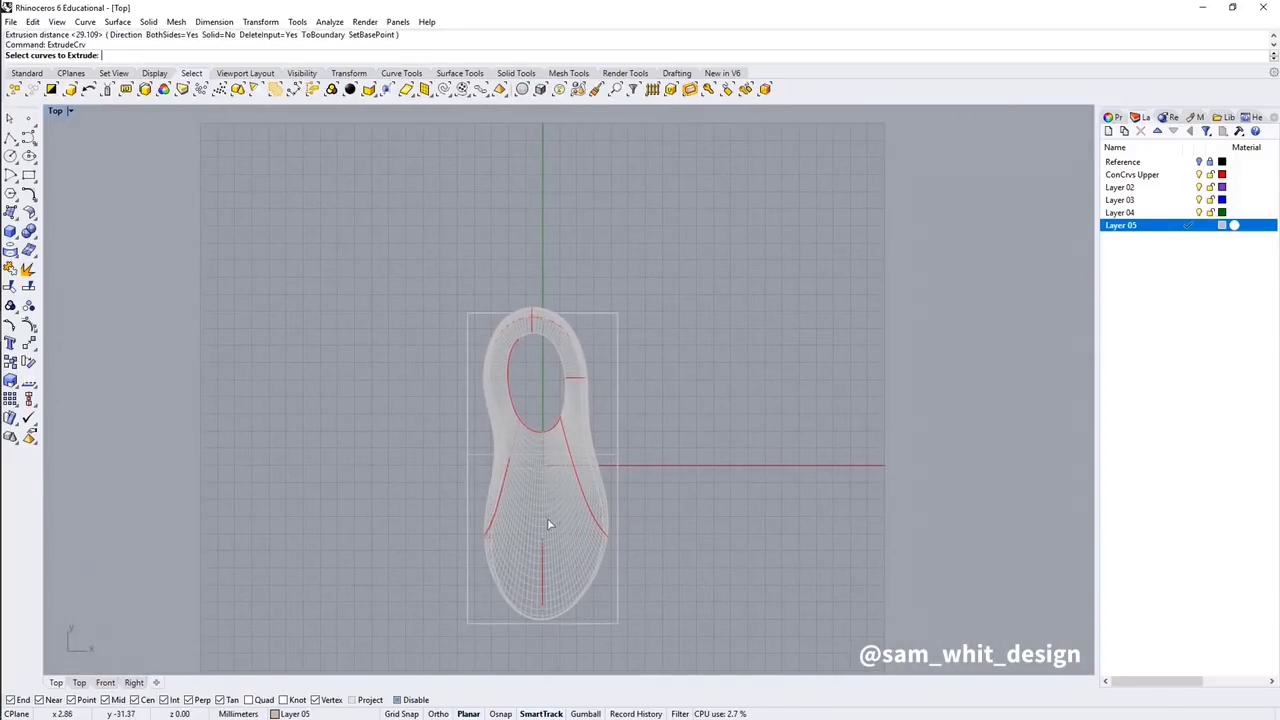
- Display the model shaded in Perspective and hide the ConCrvs Upper layer
middle_click(554, 520)
left_click(495, 518)
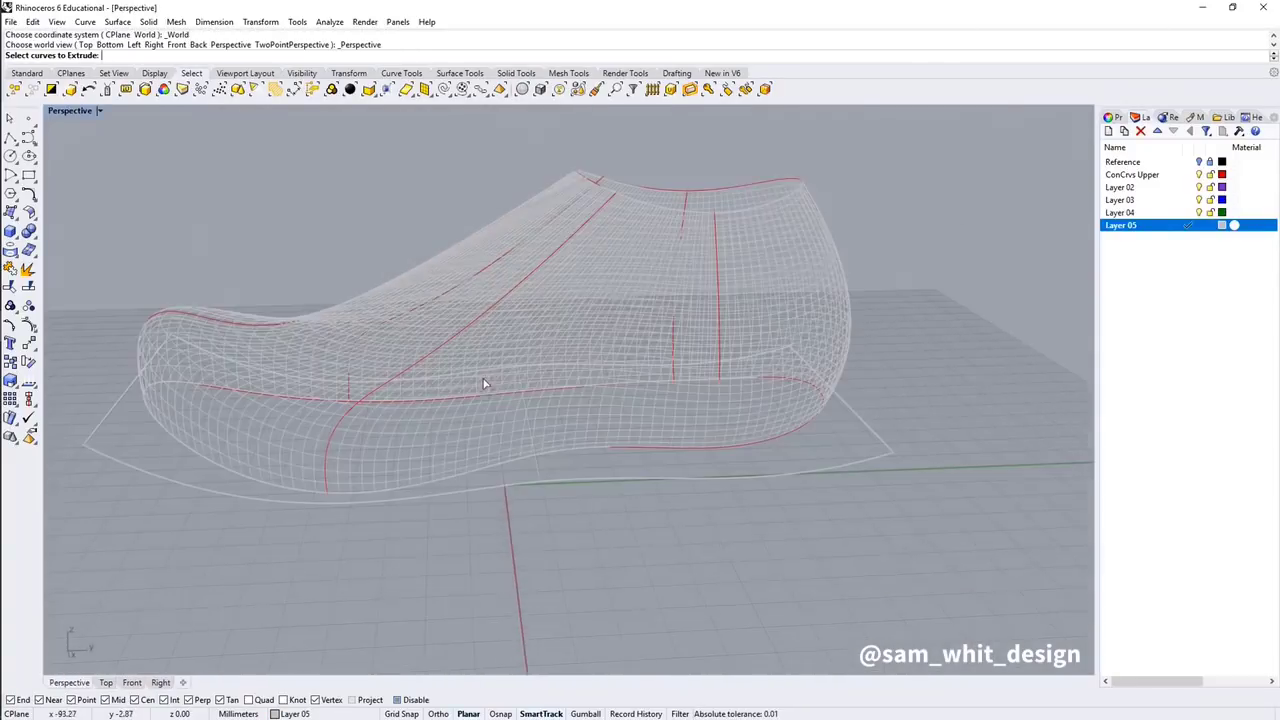
middle_click(525, 375)
left_click(572, 372)
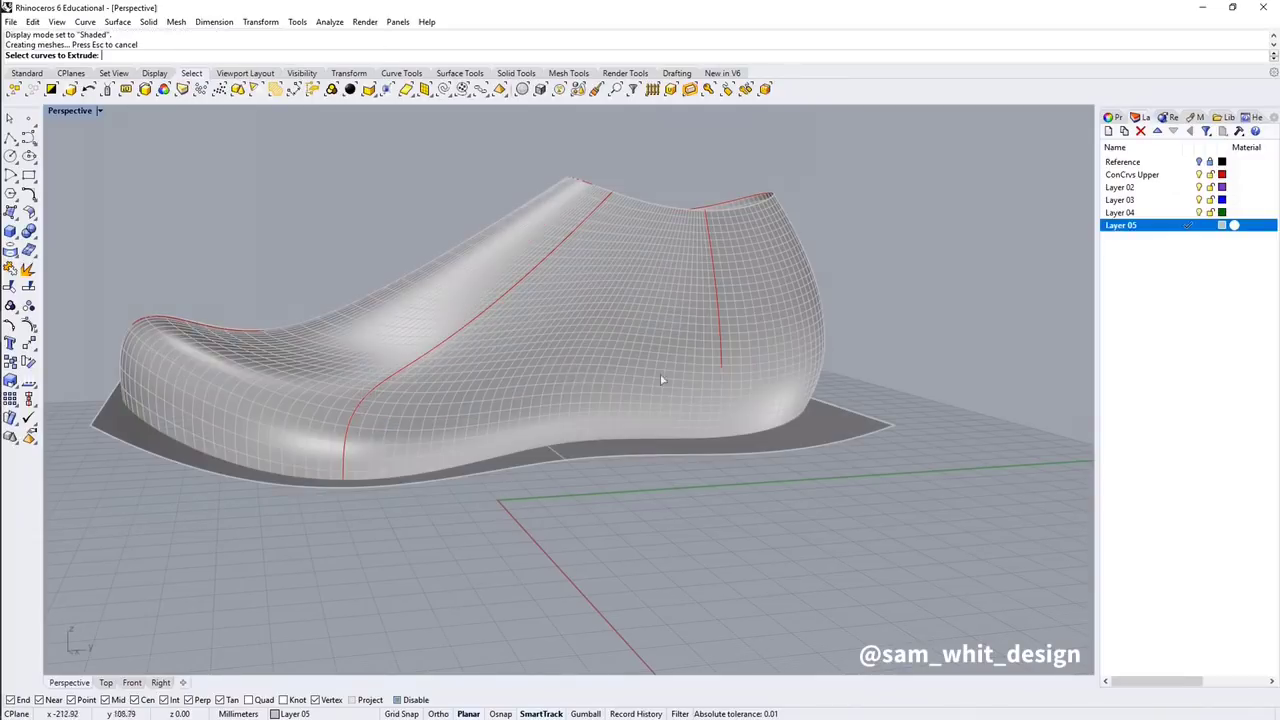
scroll(729, 354, "down", 3)
left_click(1199, 175)
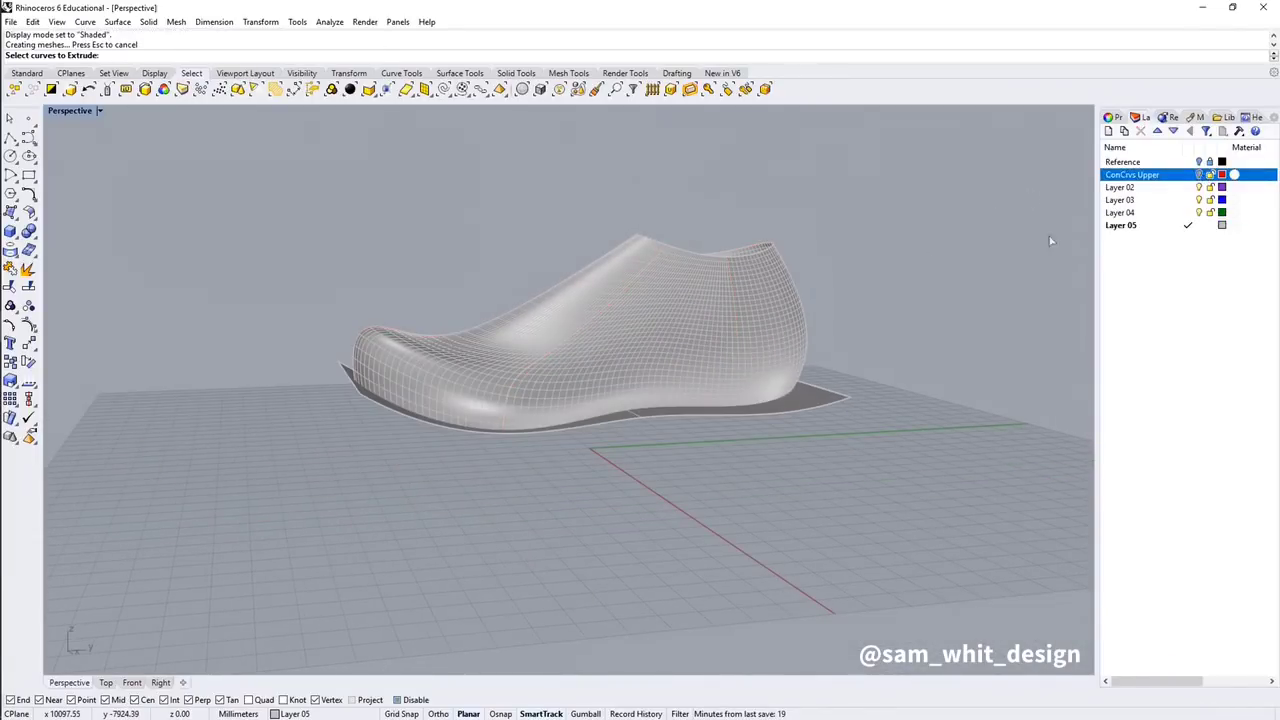
- Split the upper surface using the extruded sole surface as the cutting object
scroll(600, 424, "down", 4)
right_click_drag(600, 424, 651, 445)
scroll(603, 397, "up", 8)
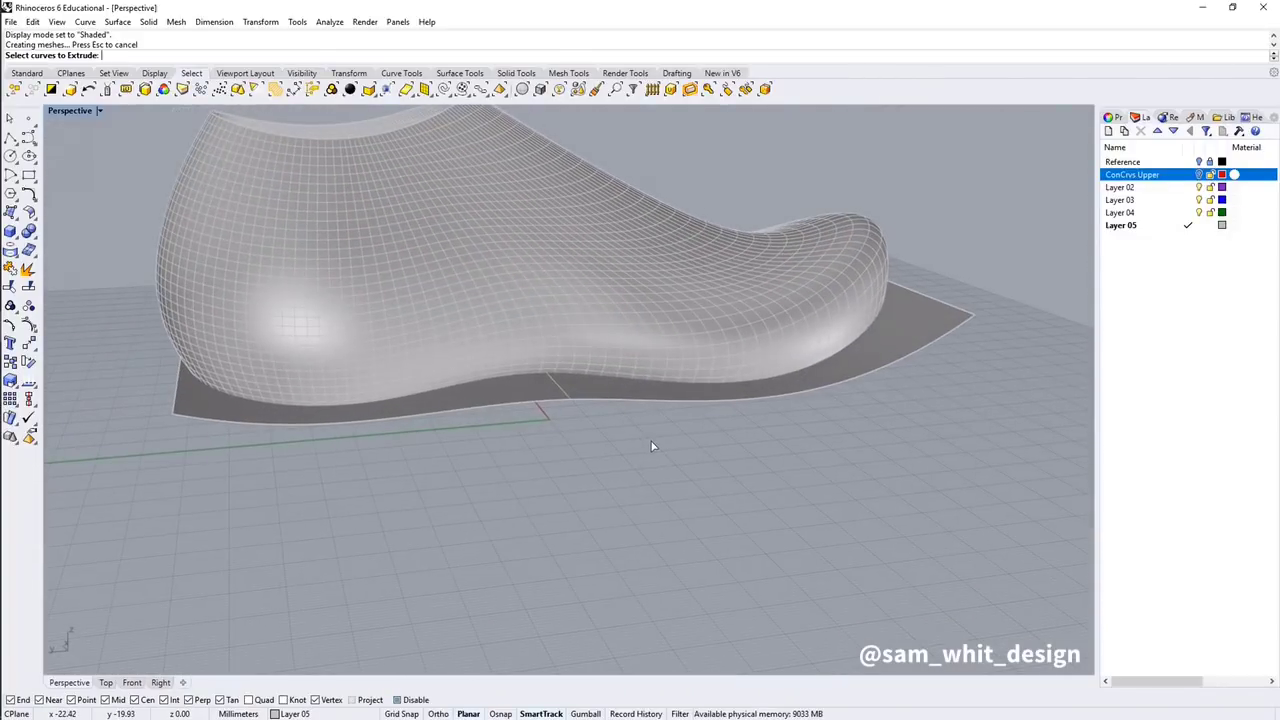
key("Escape")
type("Split")
key("Return")
right_click_drag(650, 448, 510, 382)
left_click(531, 422)
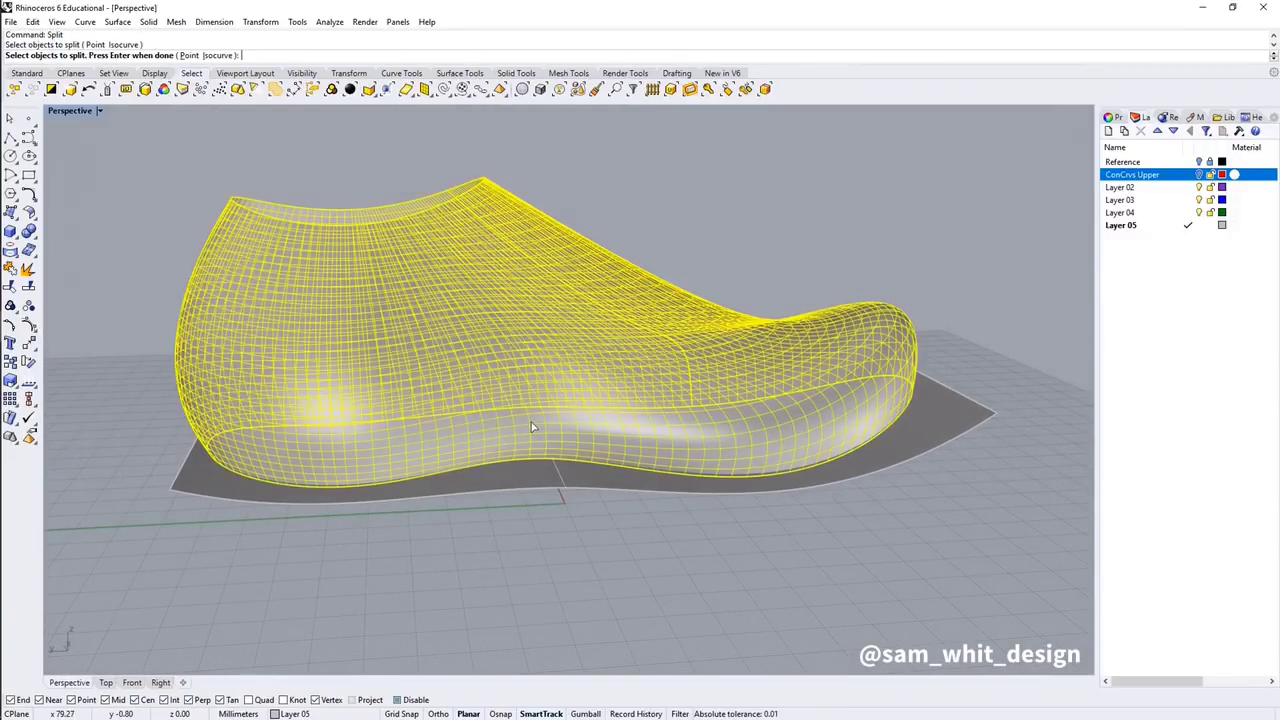
key("Return")
left_click(934, 427)
key("Return")
- Delete the split-off piece of the upper below the extruded sole surface
left_click(664, 414)
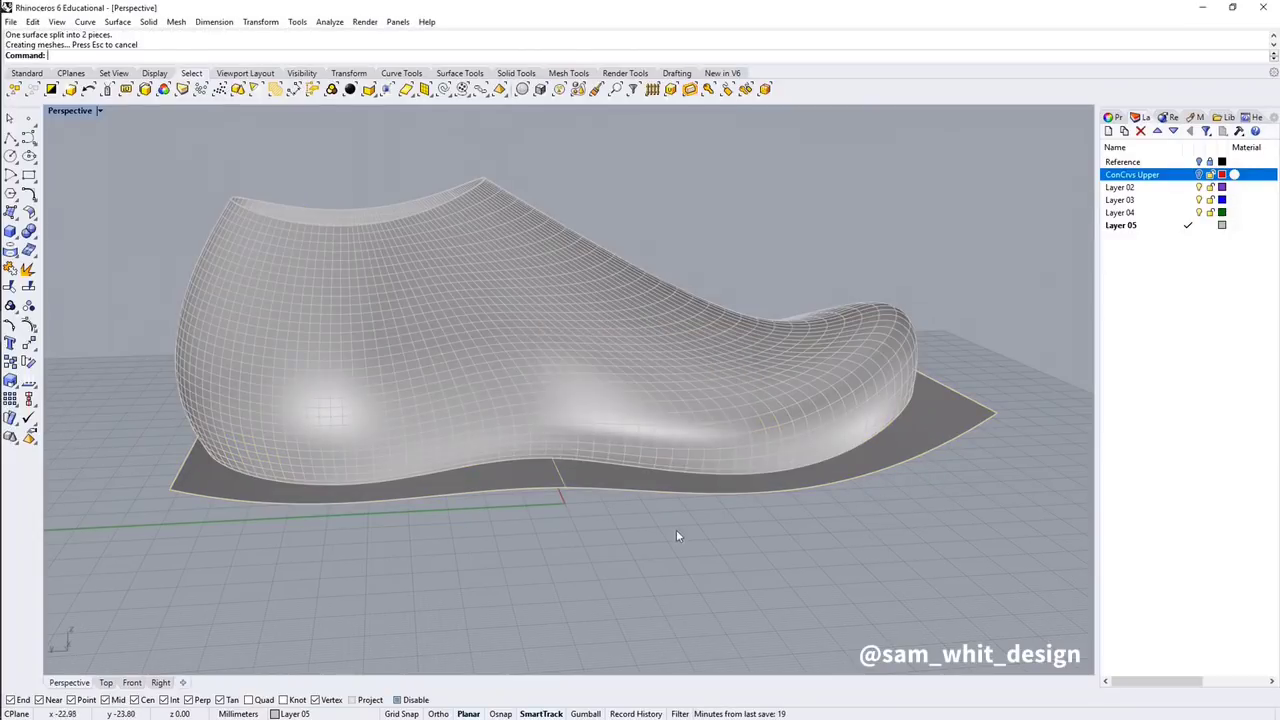
right_click_drag(677, 534, 670, 494)
left_click(675, 398)
key("Delete")
- Split the extruded sole surface using the upper as the cutting object
key("Return")
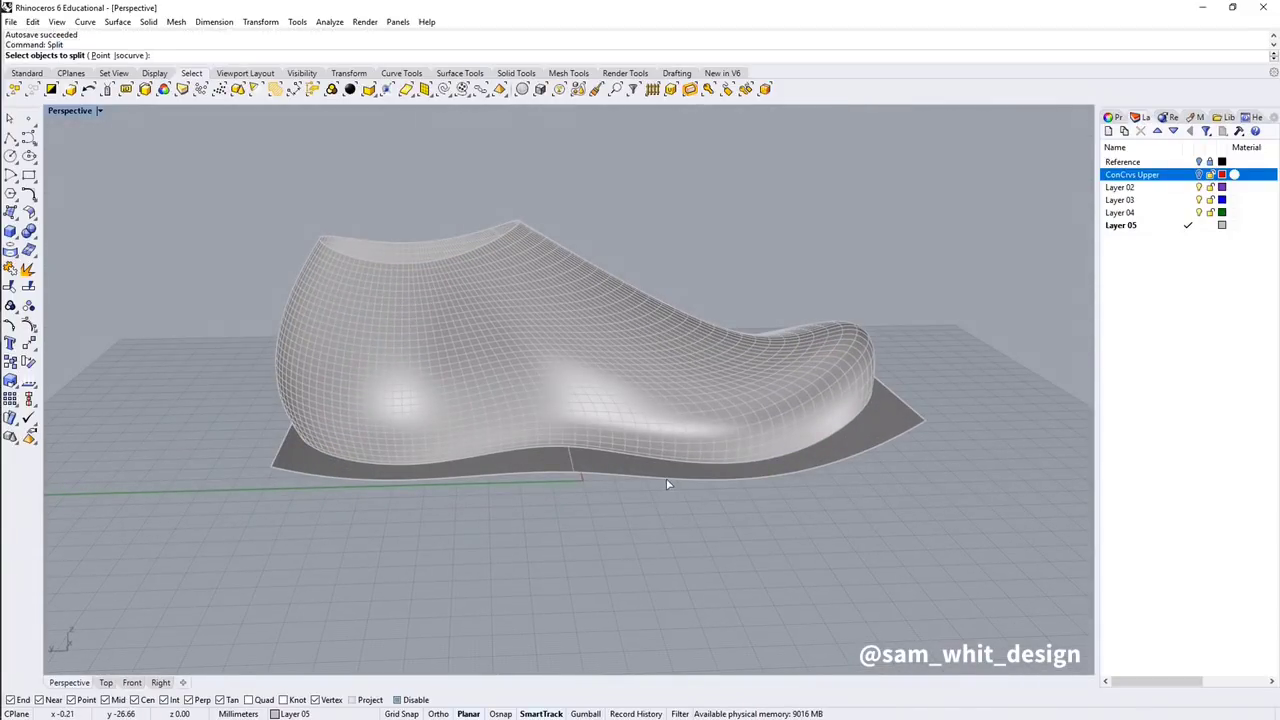
left_click(612, 478)
key("Return")
left_click(555, 376)
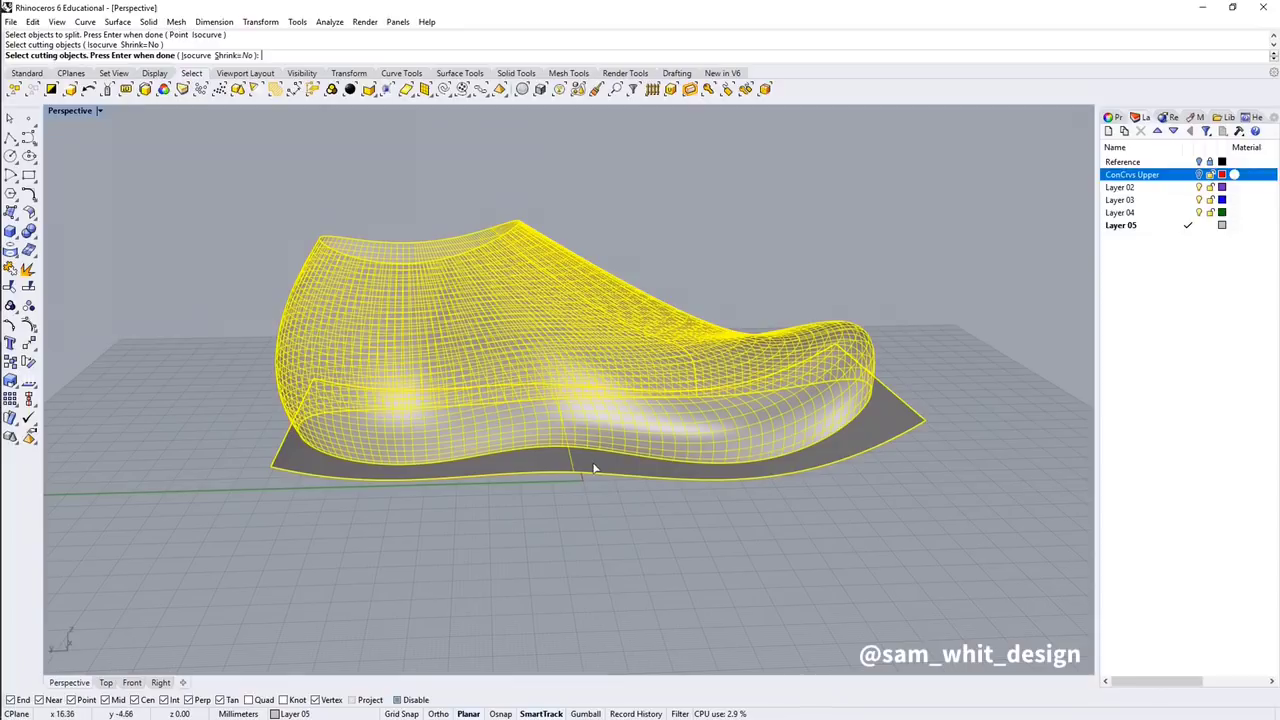
key("Return")
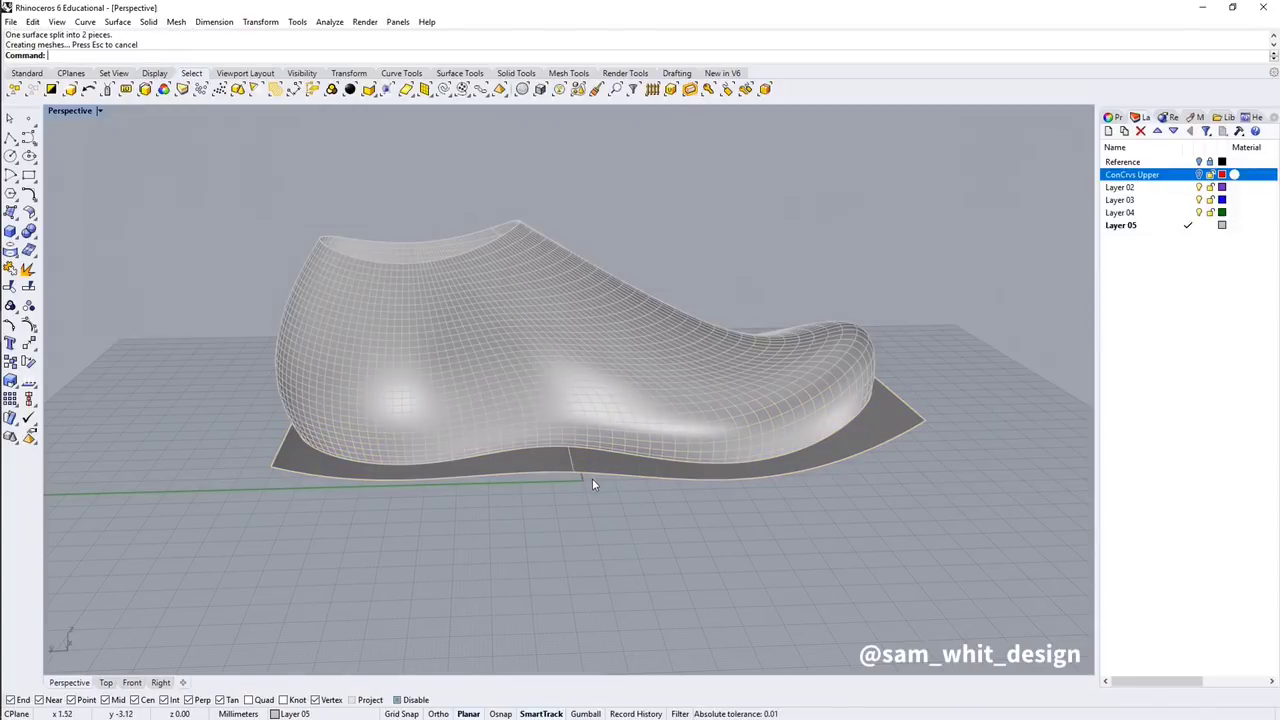
- Delete the part of the sole surface that extends outside the upper
left_click(591, 470)
right_click_drag(591, 523, 231, 490)
key("Delete")
- Join the trimmed upper and the sole surface into one polysurface
scroll(340, 451, "down", 3)
right_click_drag(340, 470, 320, 350)
left_click(562, 461)
left_click(580, 400, "shift")
middle_click(575, 400)
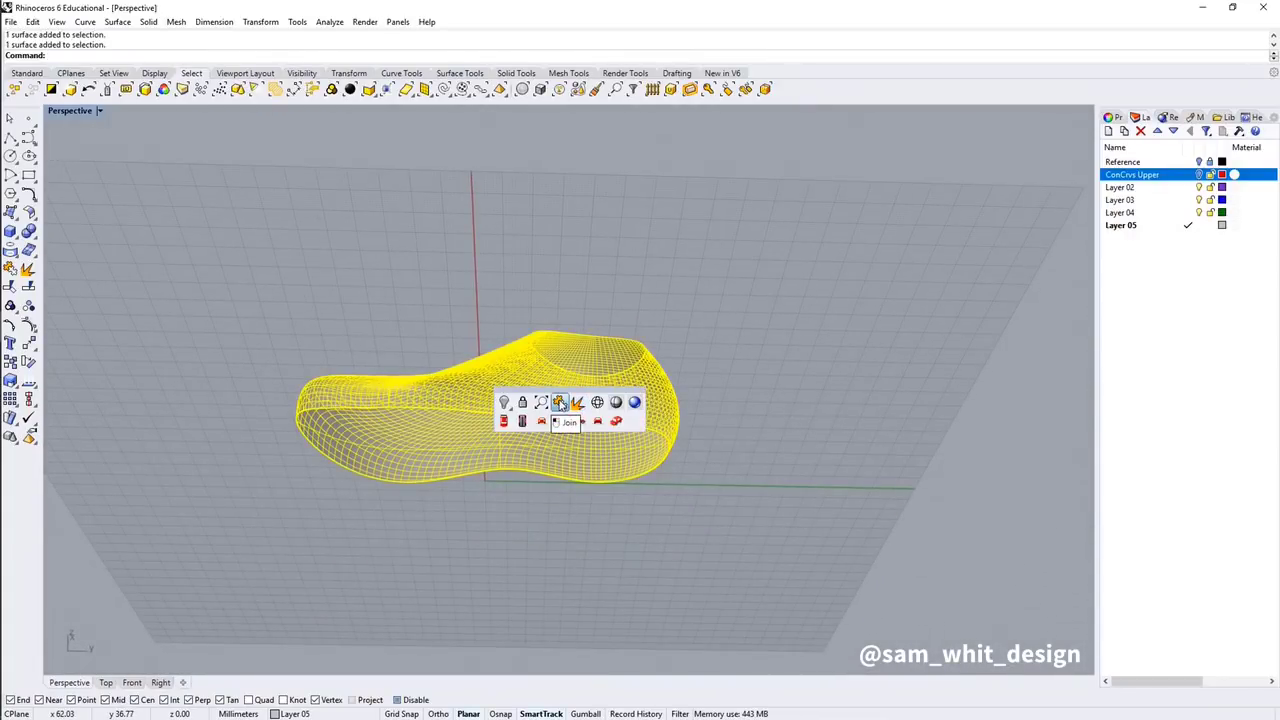
left_click(560, 402)
right_click_drag(560, 400, 486, 397)
key("Escape")
- Start FilletEdge on the joined shoe in Perspective with Preview set to Yes
scroll(508, 418, "up", 10)
middle_click(486, 394)
left_click(476, 402)
type("FilletEdge")
key("Return")
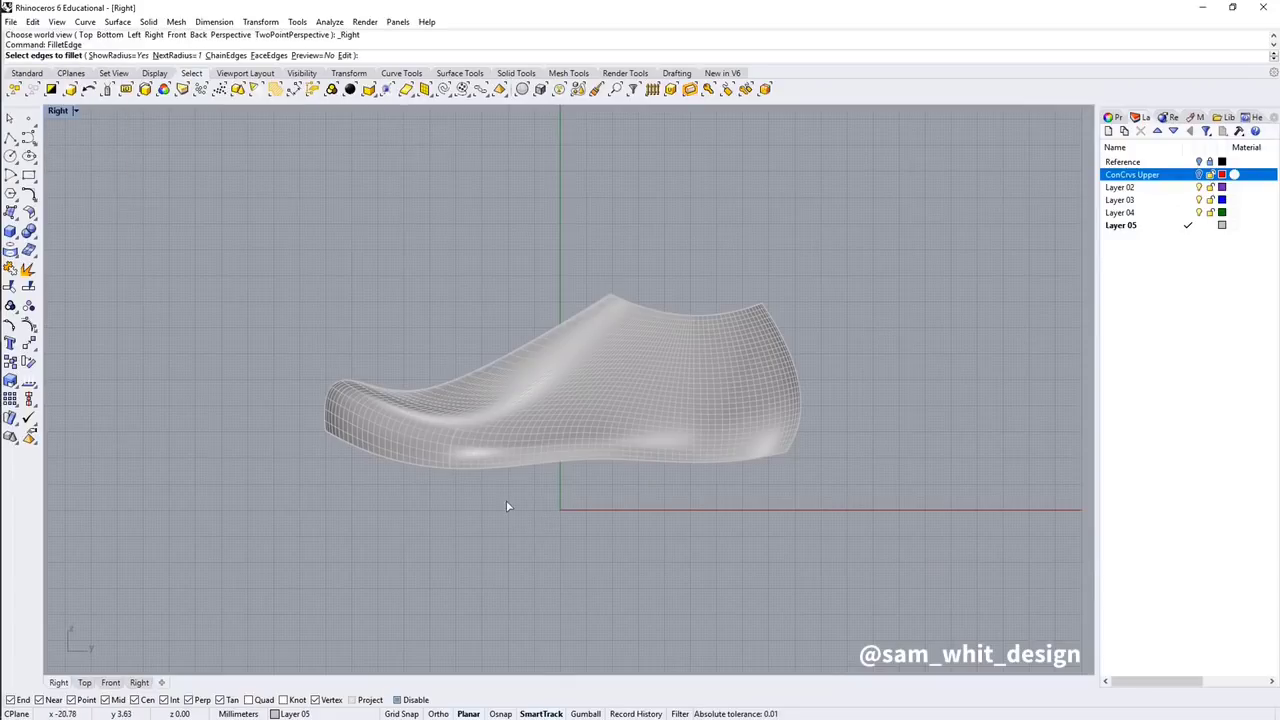
middle_click(506, 506)
left_click(548, 514)
middle_click(546, 508)
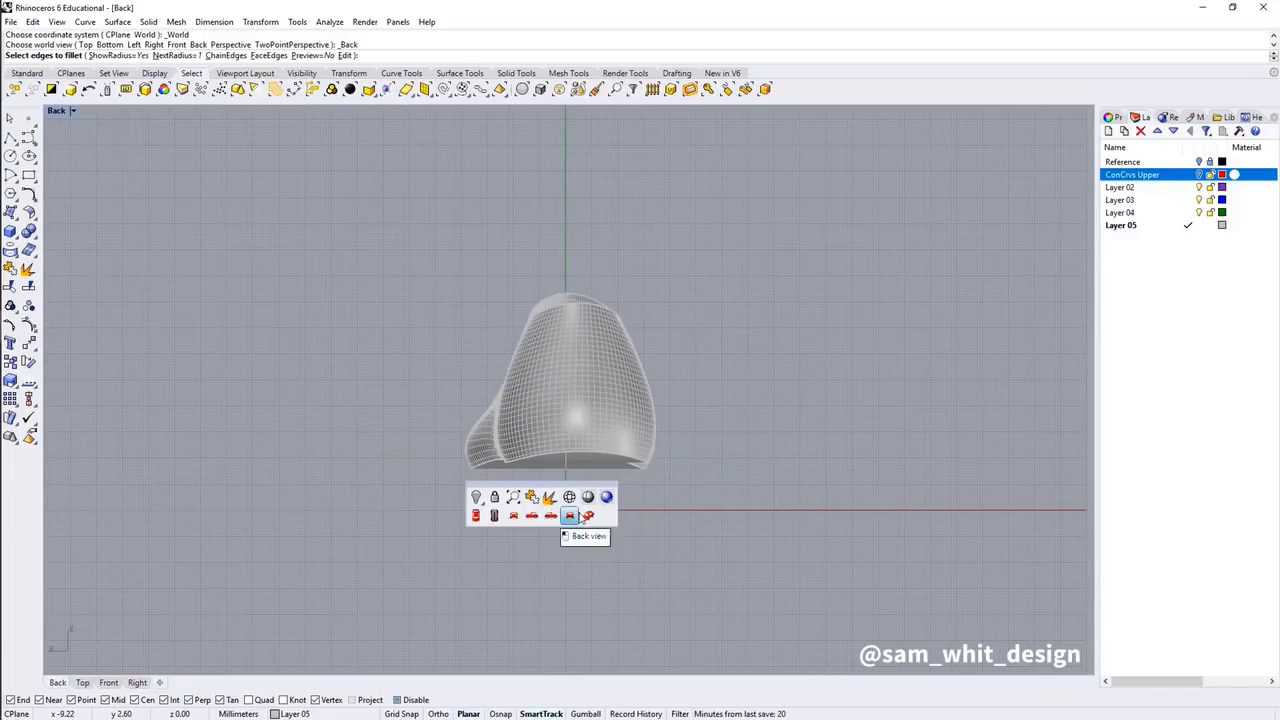
left_click(587, 515)
right_click_drag(623, 517, 690, 455)
left_click(310, 55)
- Select the complete edge between the upper and the sole with ChainEdges and accept it for filleting
left_click(228, 56)
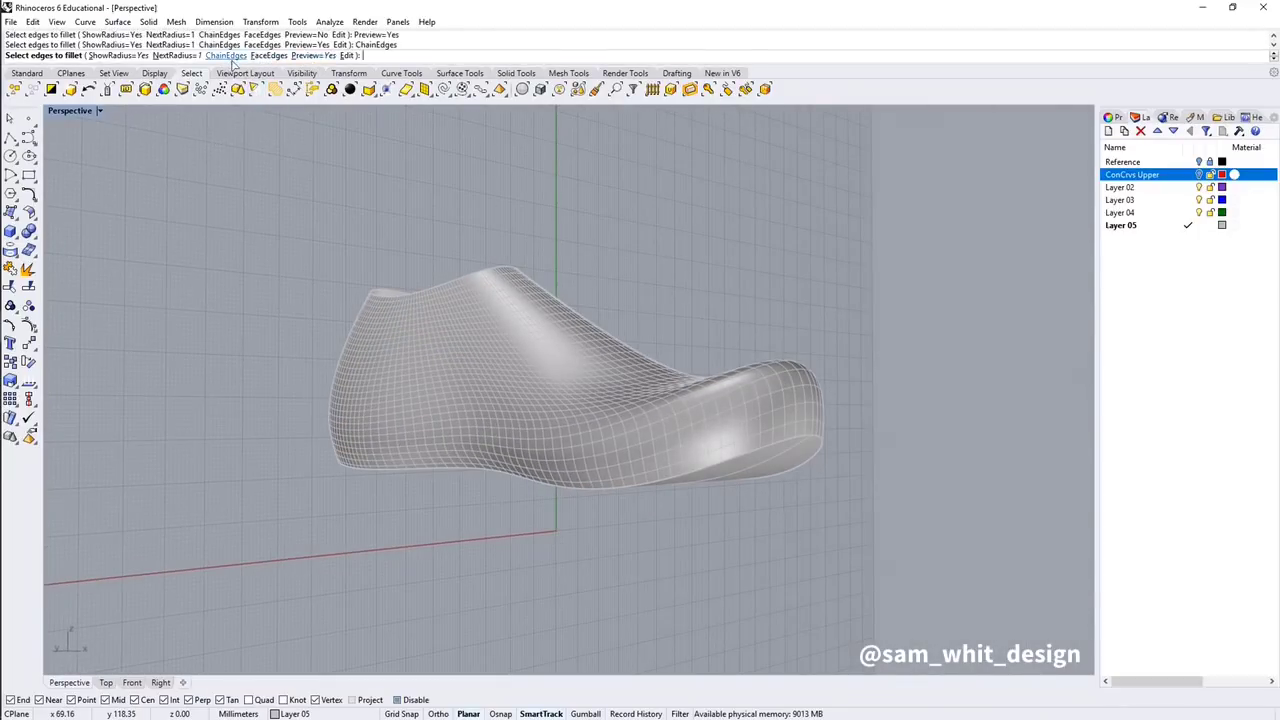
left_click(674, 479)
right_click_drag(674, 479, 455, 508)
key("Return")
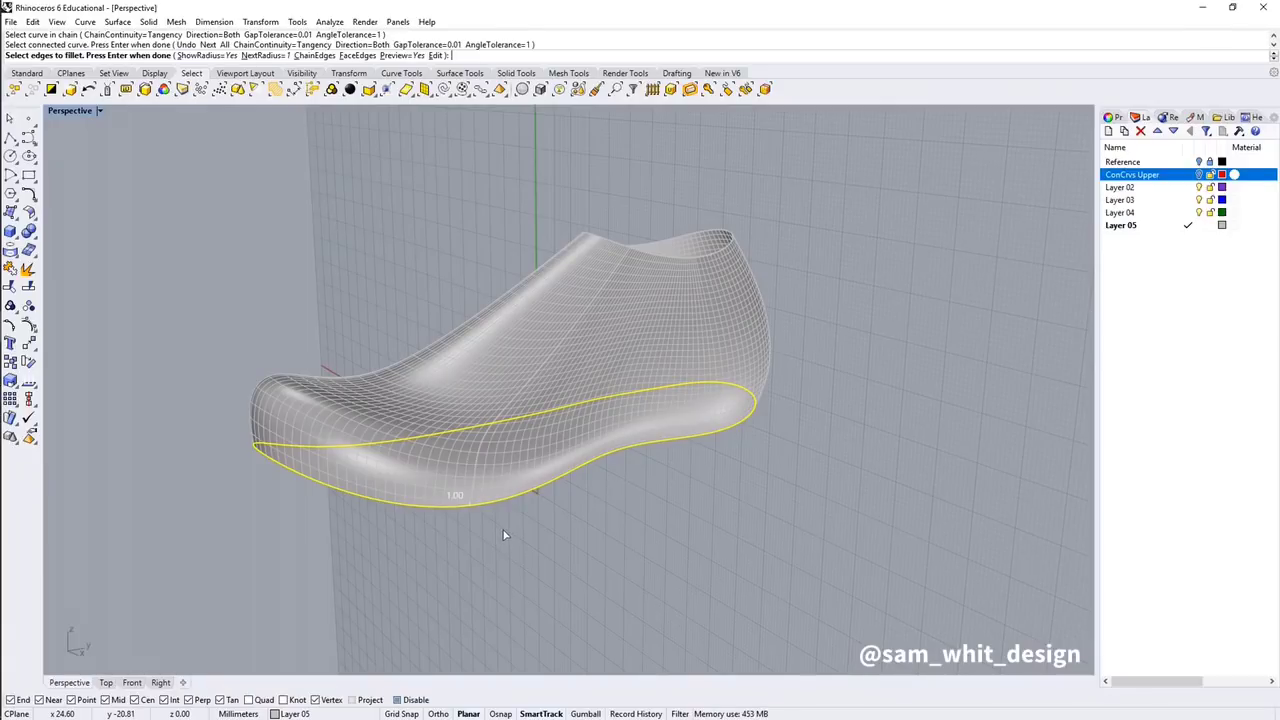
key("Return")
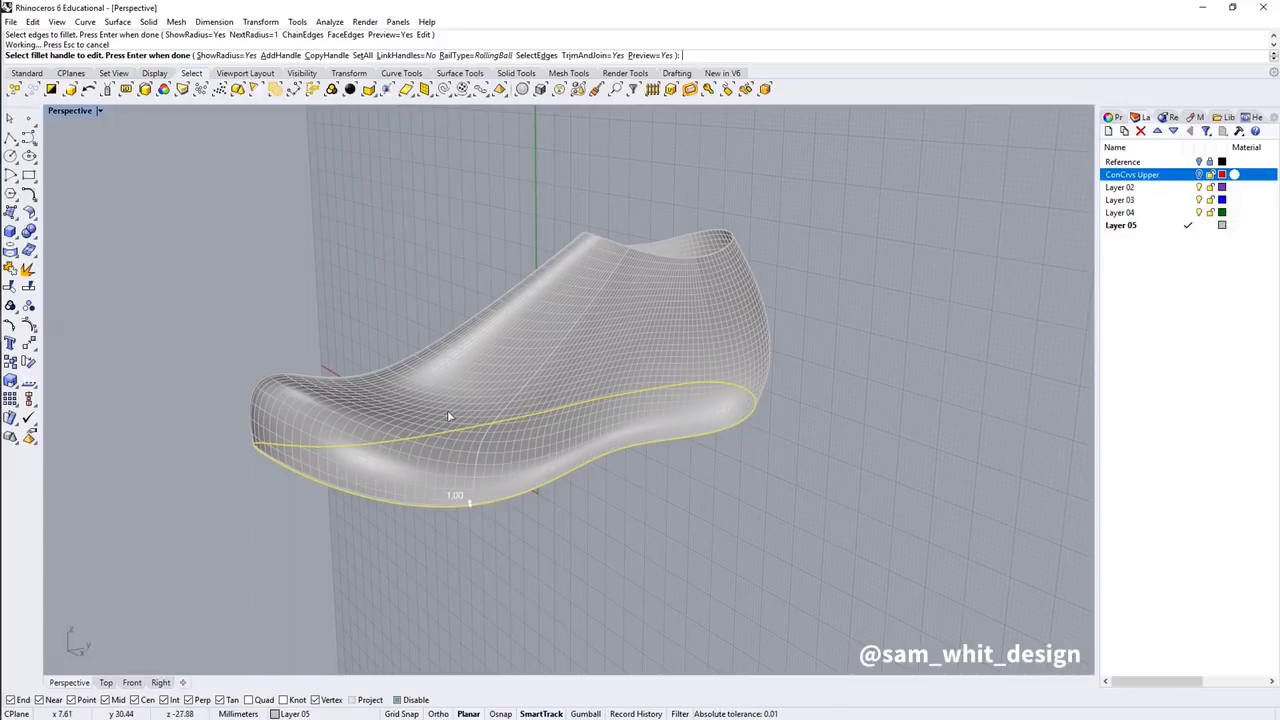
- Set the radius of all sole-edge fillet handles to 10 and inspect the preview
scroll(470, 485, "up", 8)
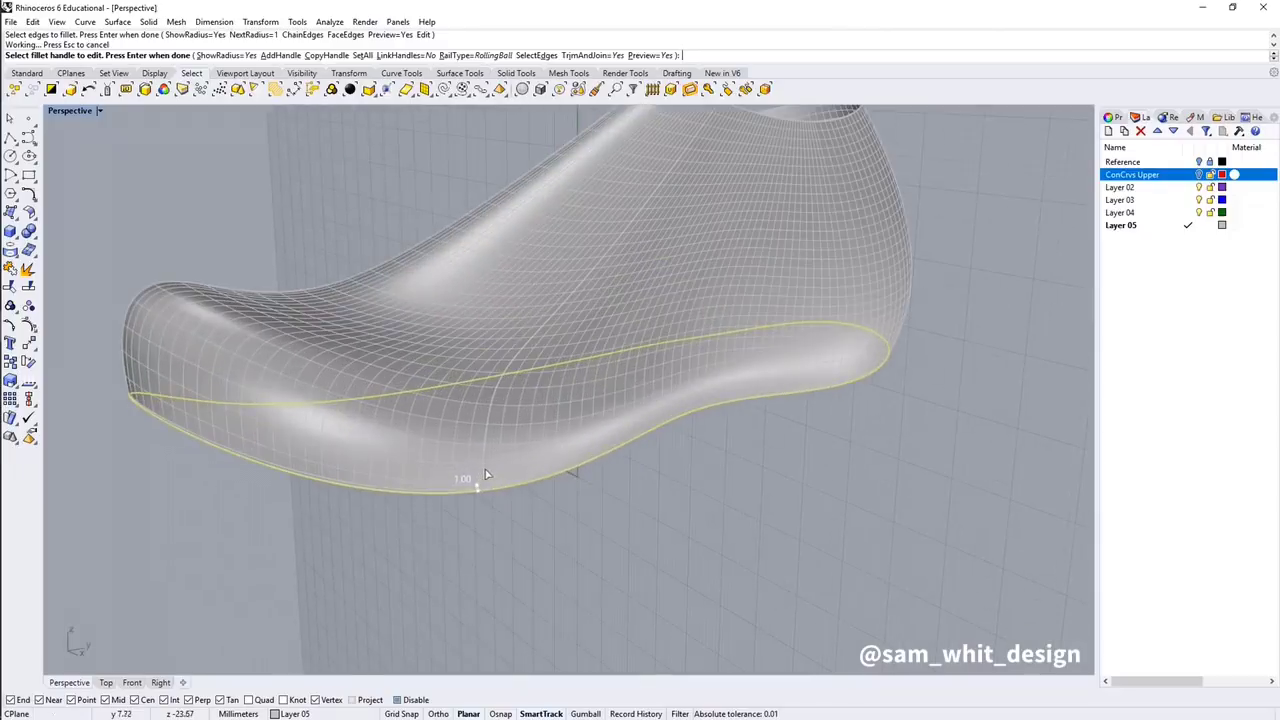
scroll(470, 470, "down", 10)
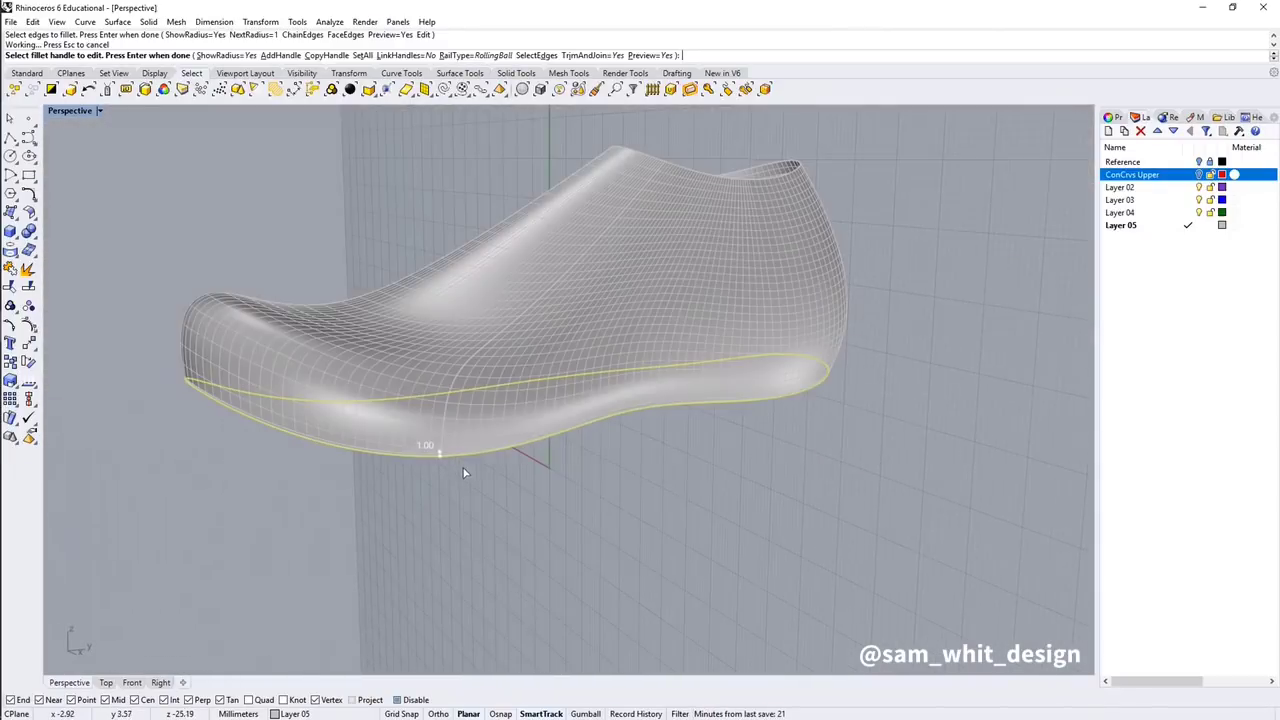
right_click_drag(516, 428, 450, 251)
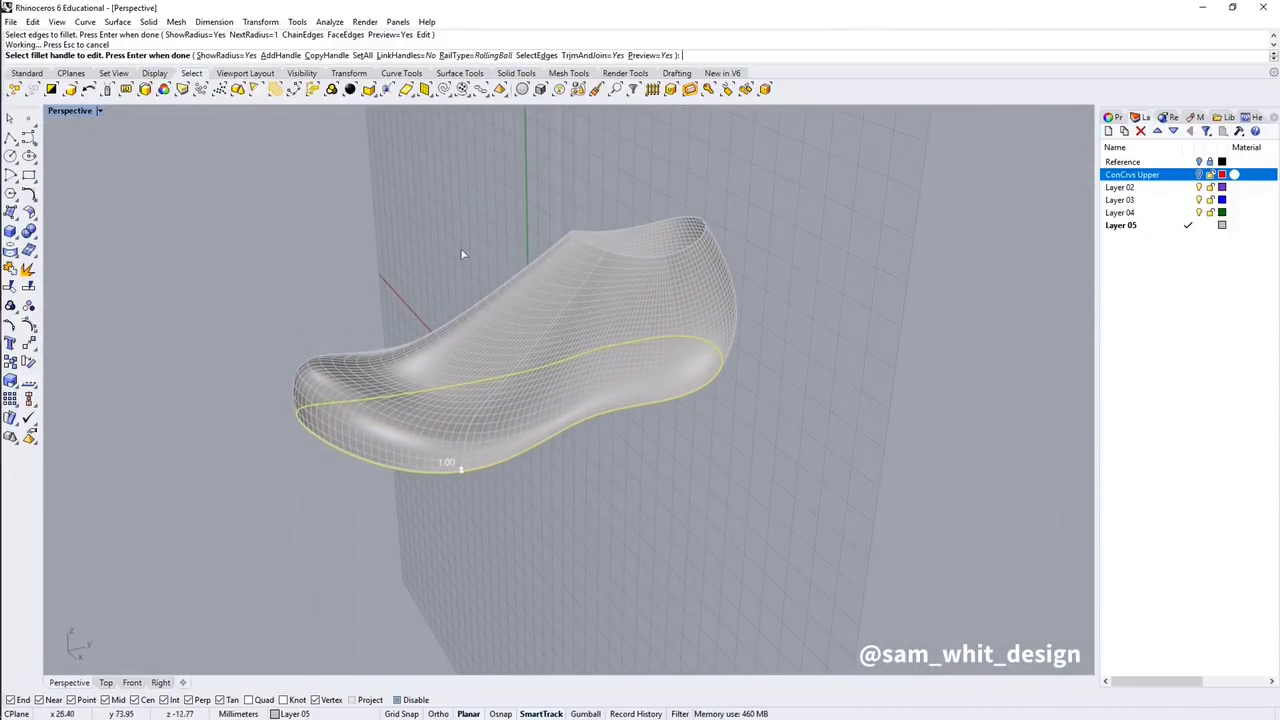
left_click(362, 55)
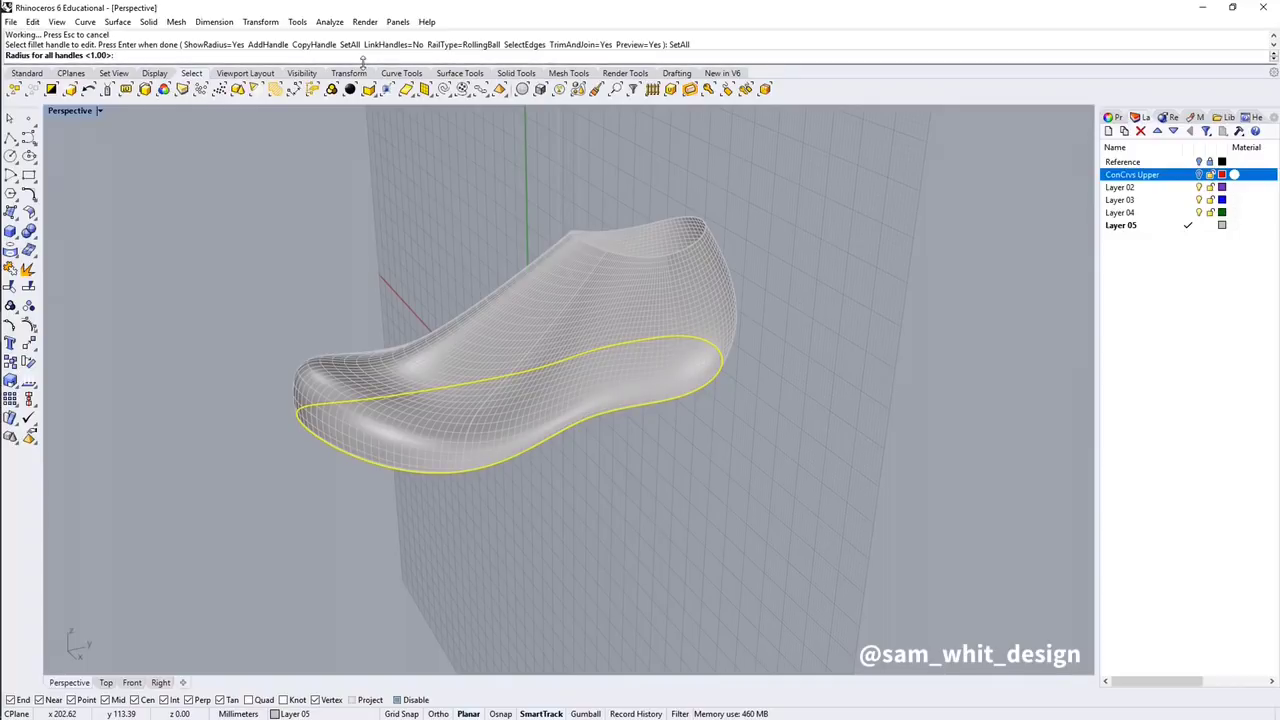
type("10")
key("Return")
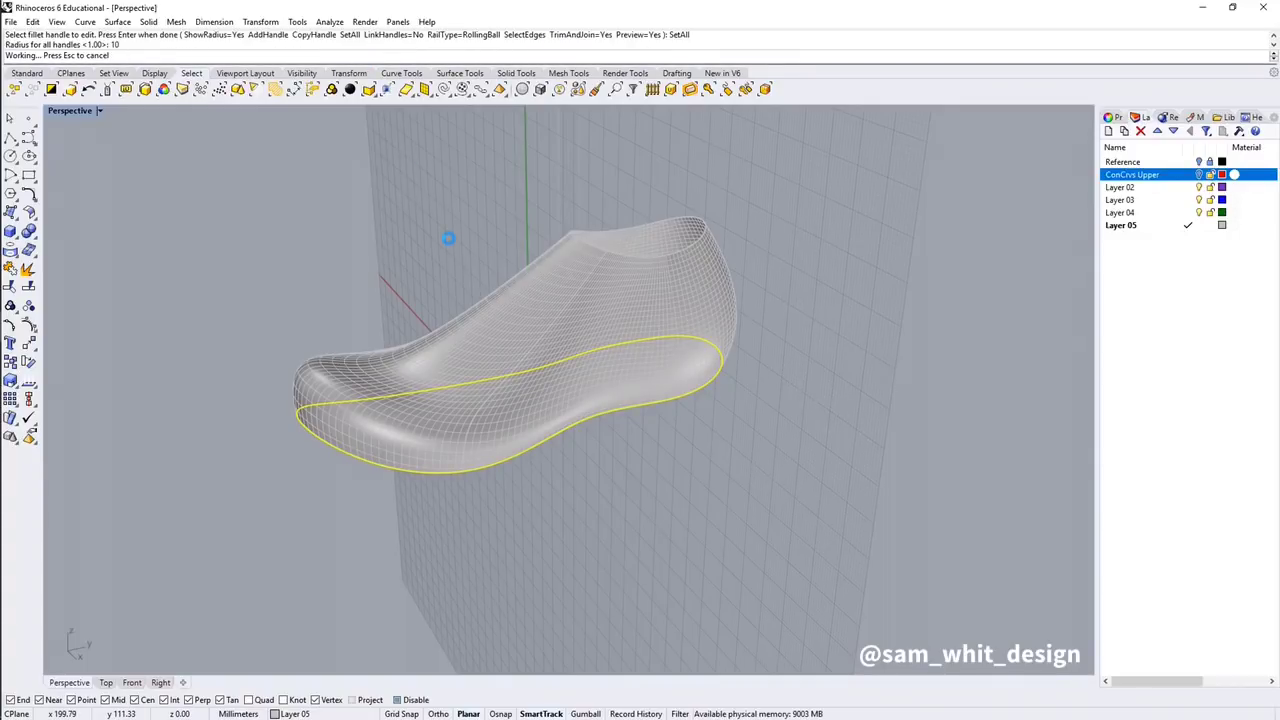
right_click_drag(448, 237, 570, 408)
scroll(434, 407, "up", 2)
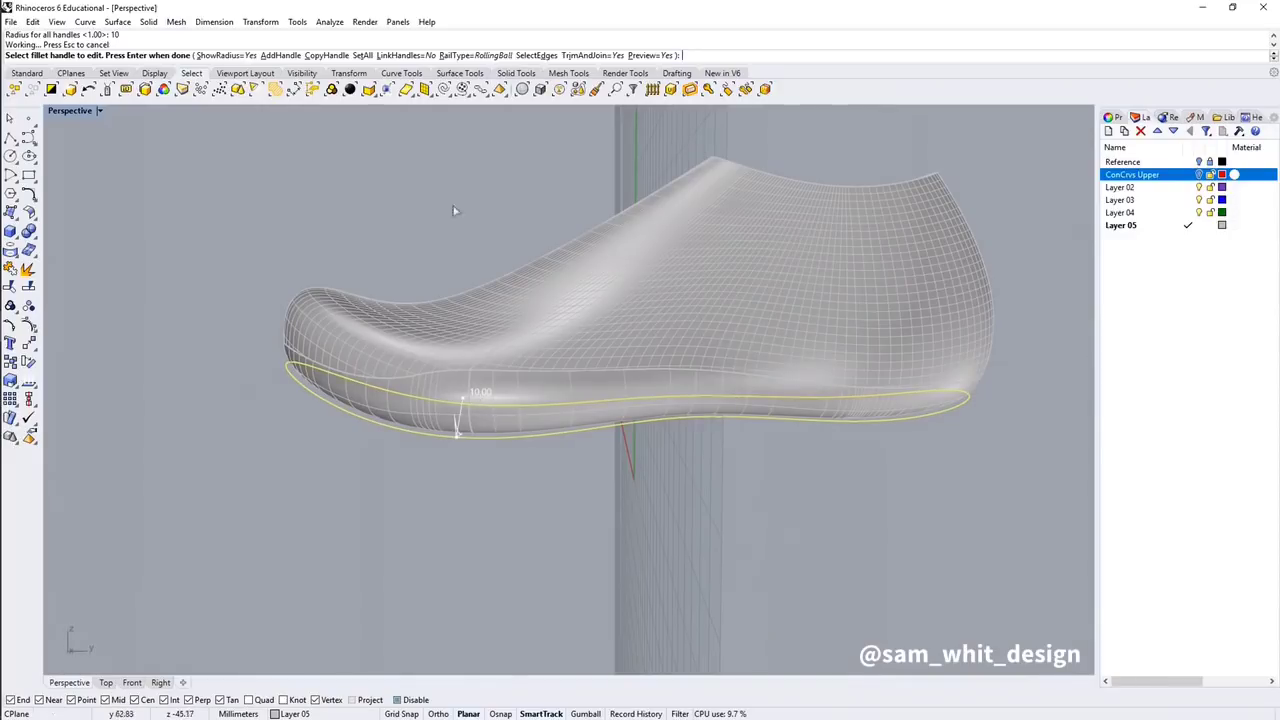
- Set the radius of all fillet handles to 7.5
left_click(338, 55)
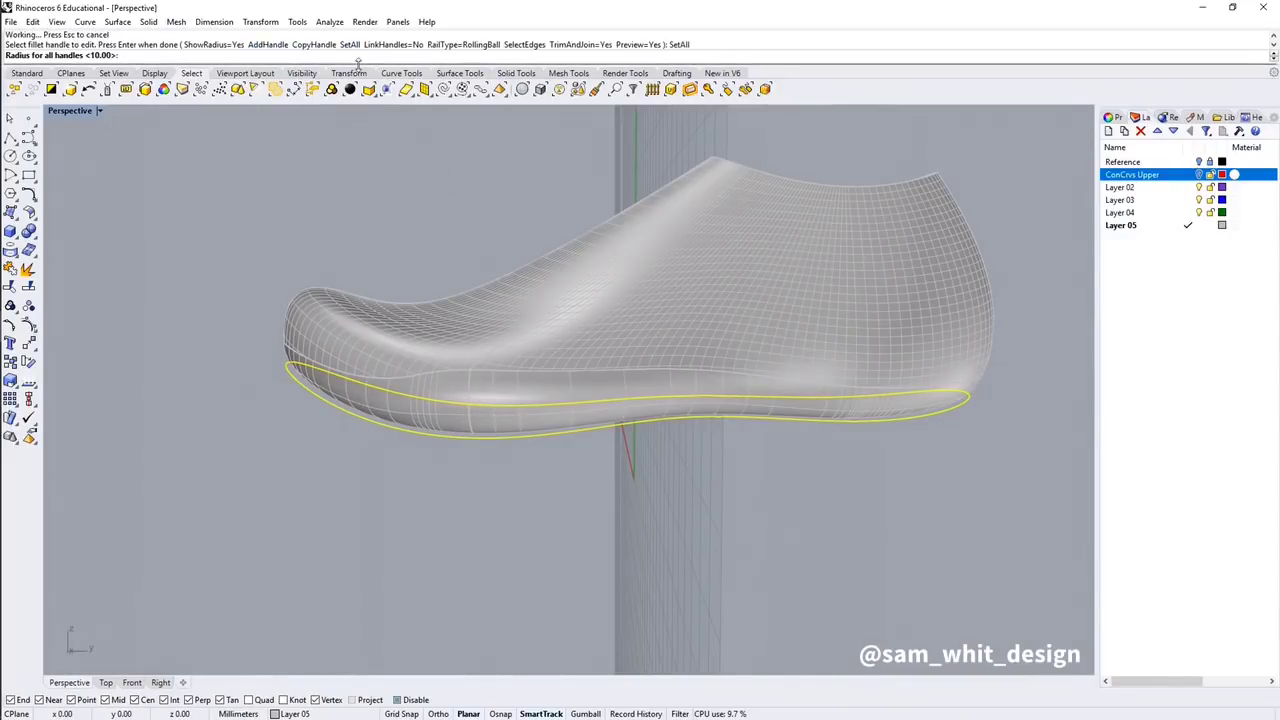
type("7.5")
key("Return")
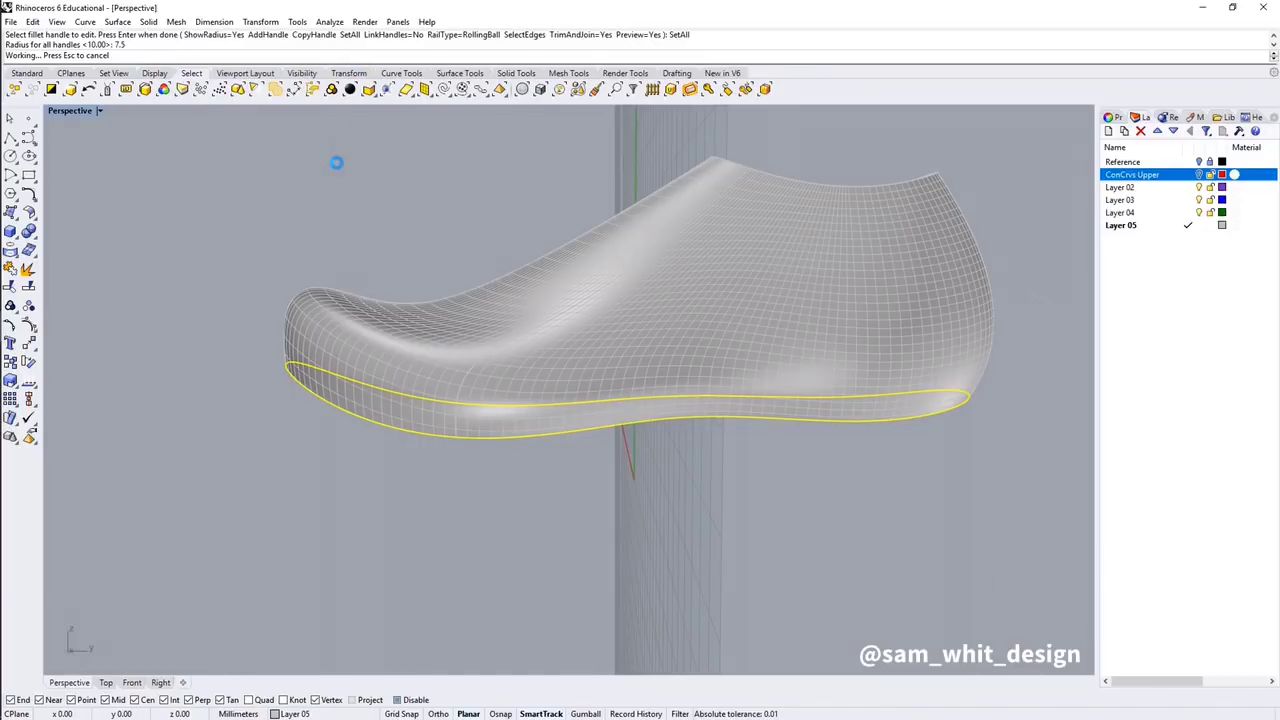
mouse_move(566, 405)
right_mouse_down()
mouse_move(557, 371)
mouse_move(557, 389)
mouse_move(531, 403)
mouse_move(553, 410)
right_mouse_up()
- Change the fillet's rail type to DistBetweenRails
left_click(470, 55)
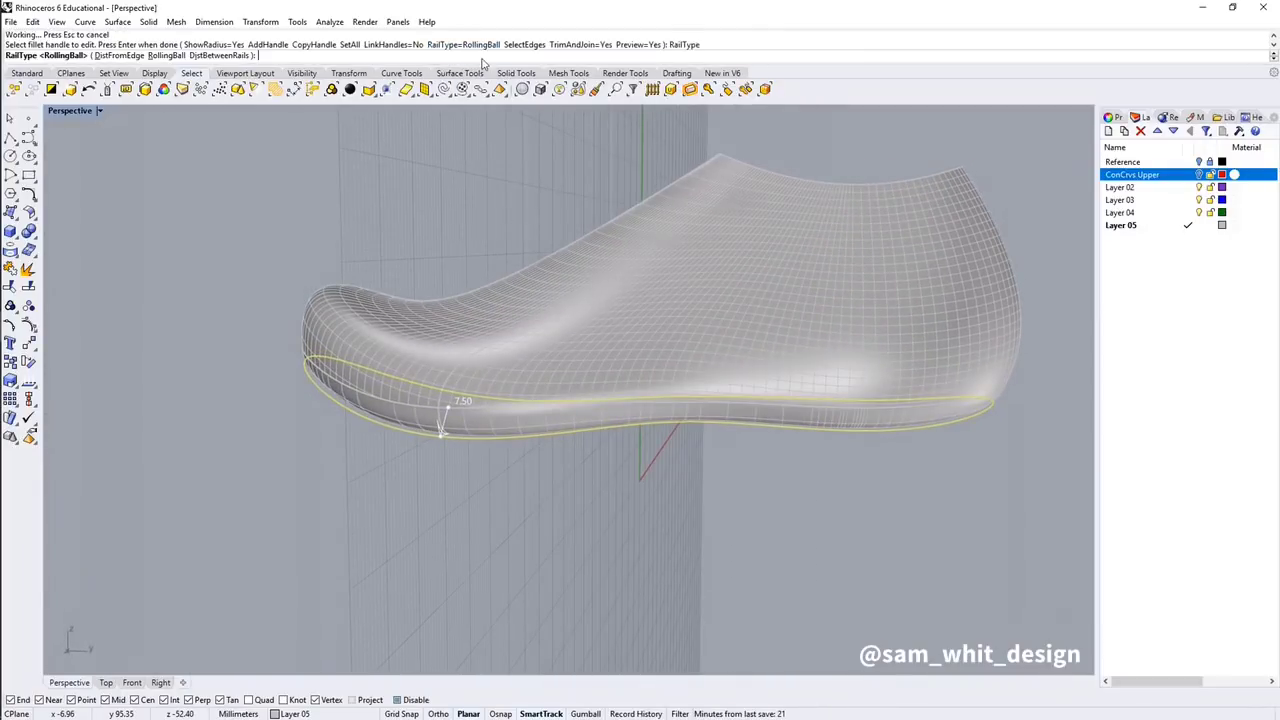
left_click(225, 56)
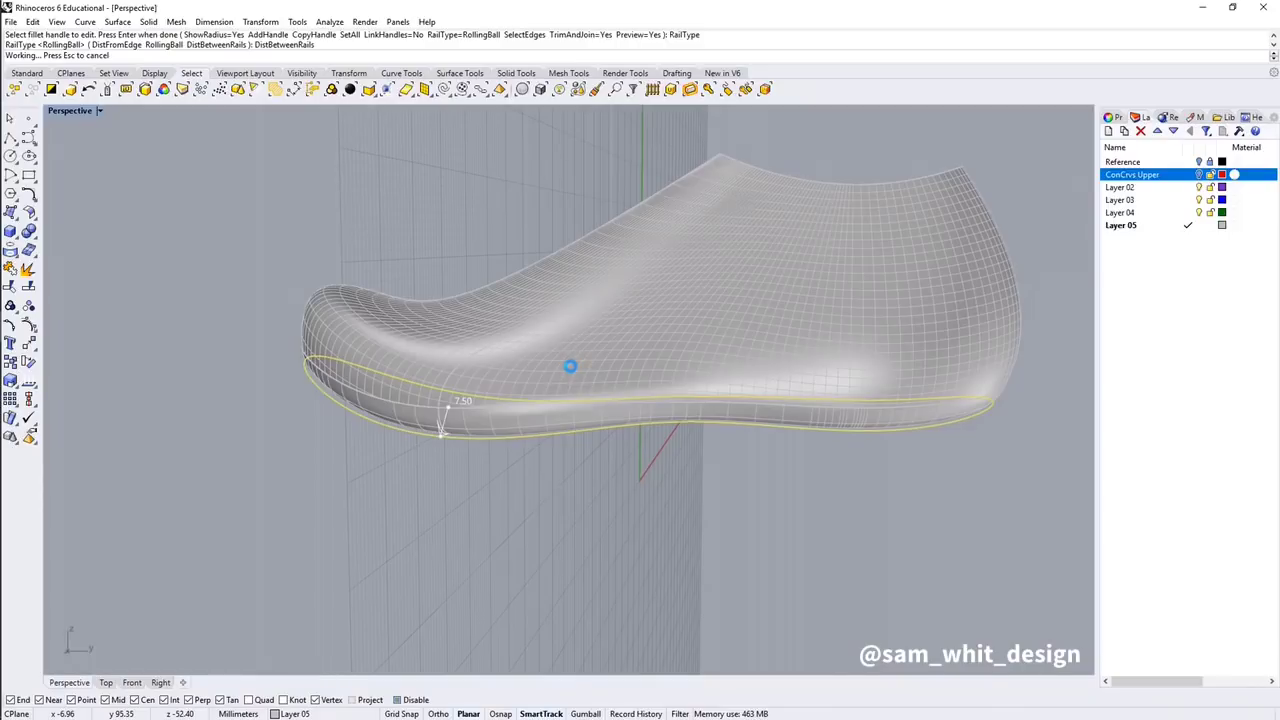
right_click_drag(606, 429, 640, 427)
- Set all fillet handles to 10 and apply the fillet along the sole edge
left_click(364, 55)
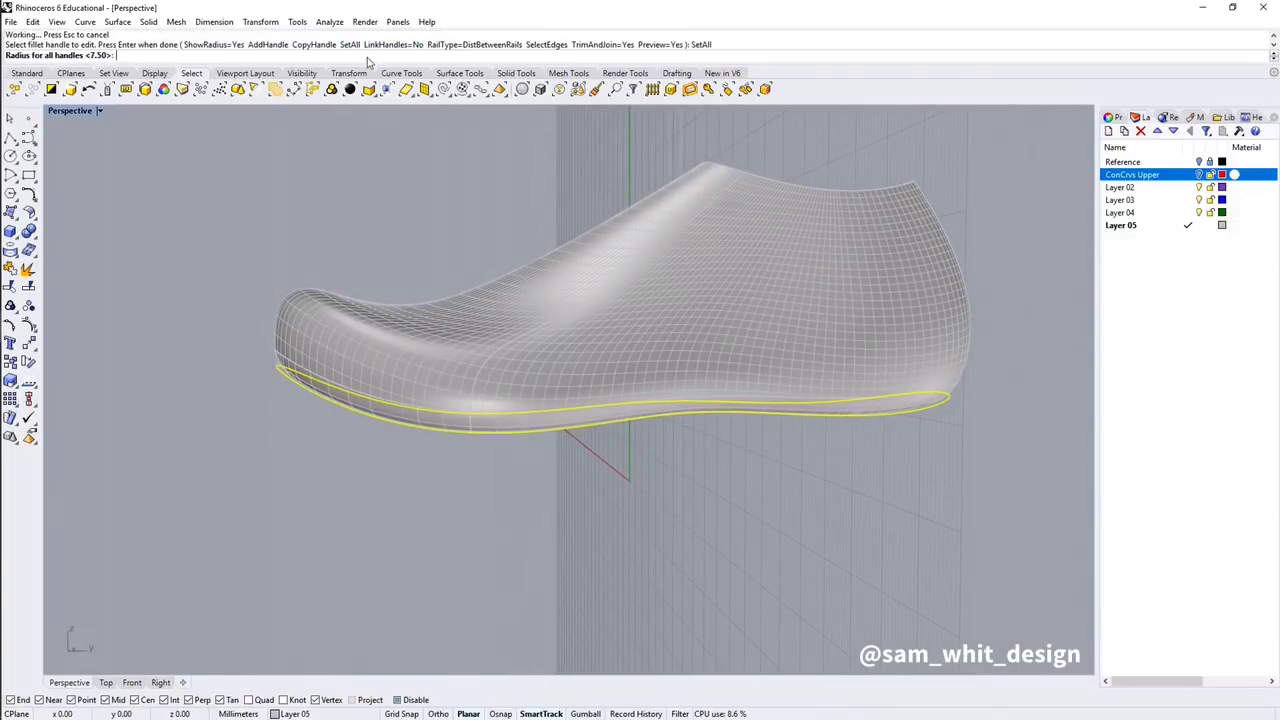
type("10")
key("Return")
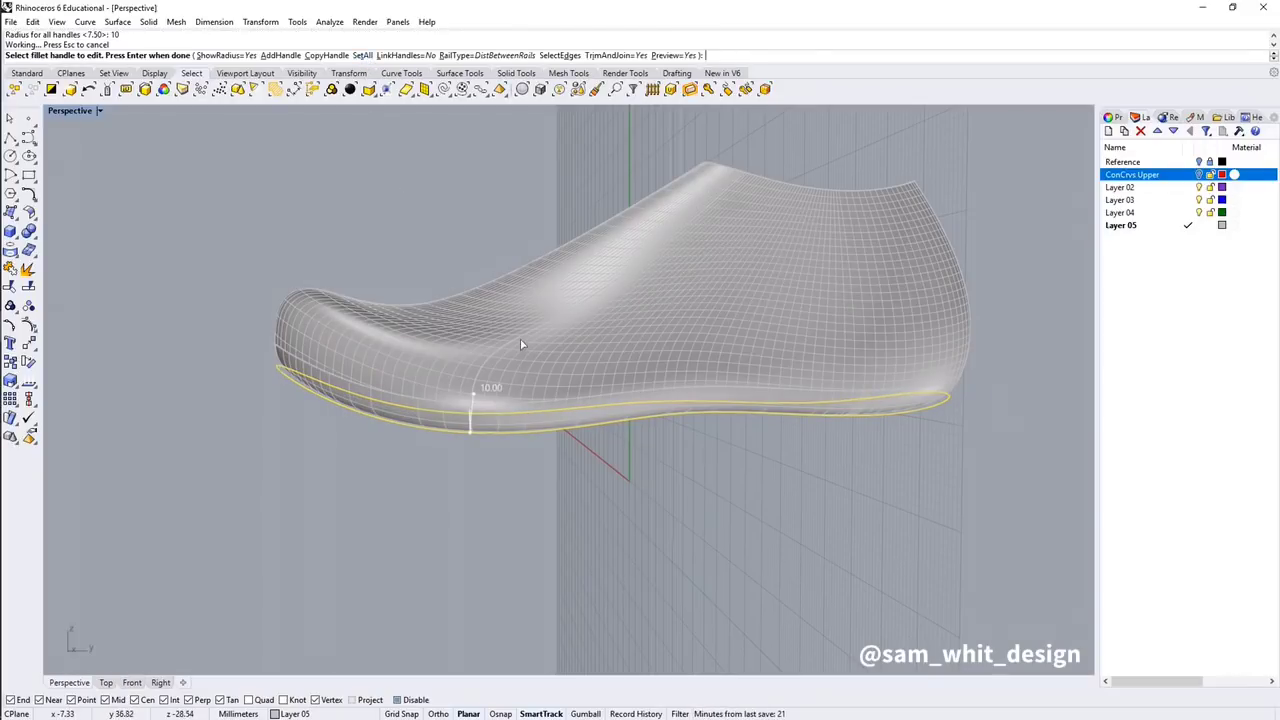
right_click_drag(519, 352, 437, 195)
key("Return")
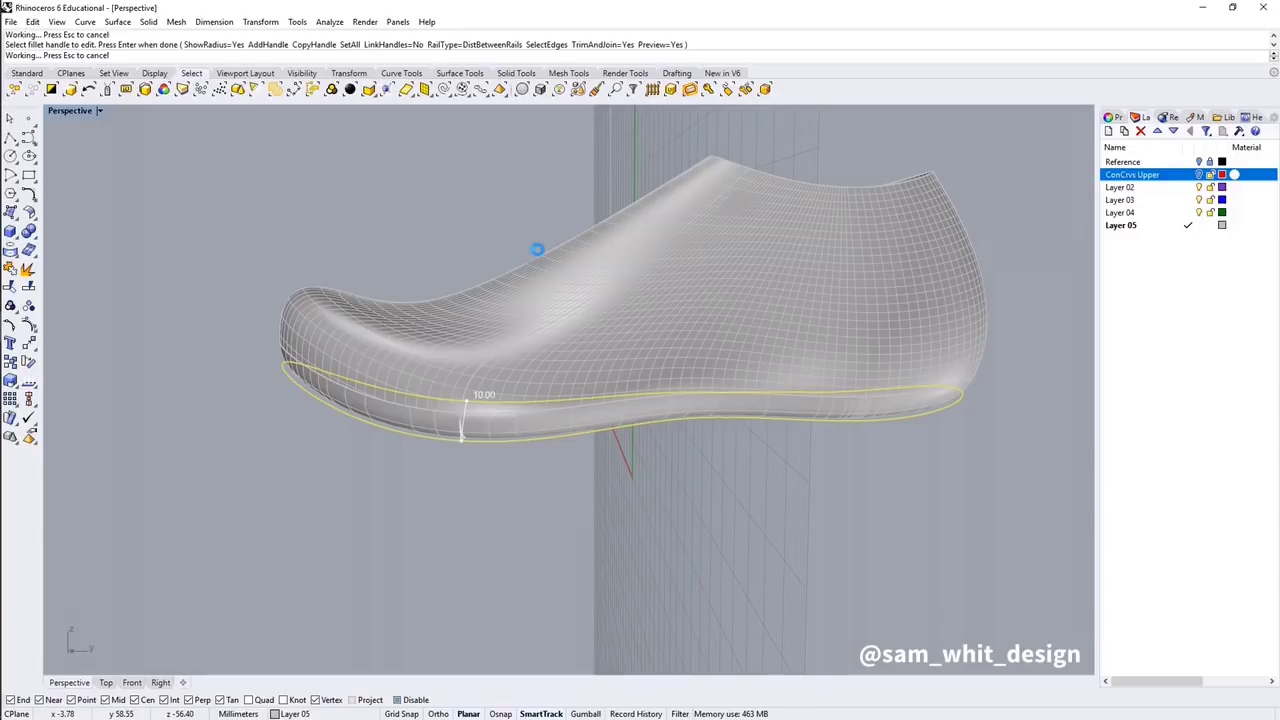
- Show the Reference layer and compare the filleted upper with the shoe photo in the Right view in Wireframe mode
middle_click(600, 283)
left_click(607, 291)
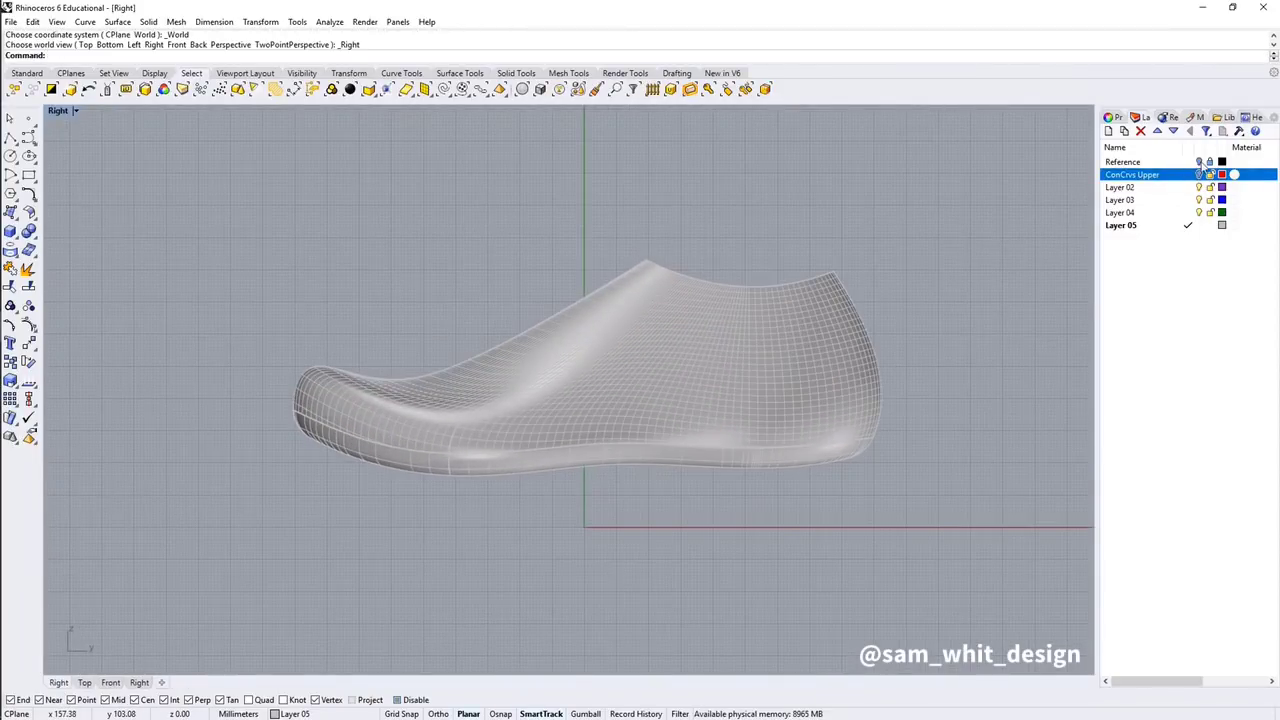
left_click(1199, 161)
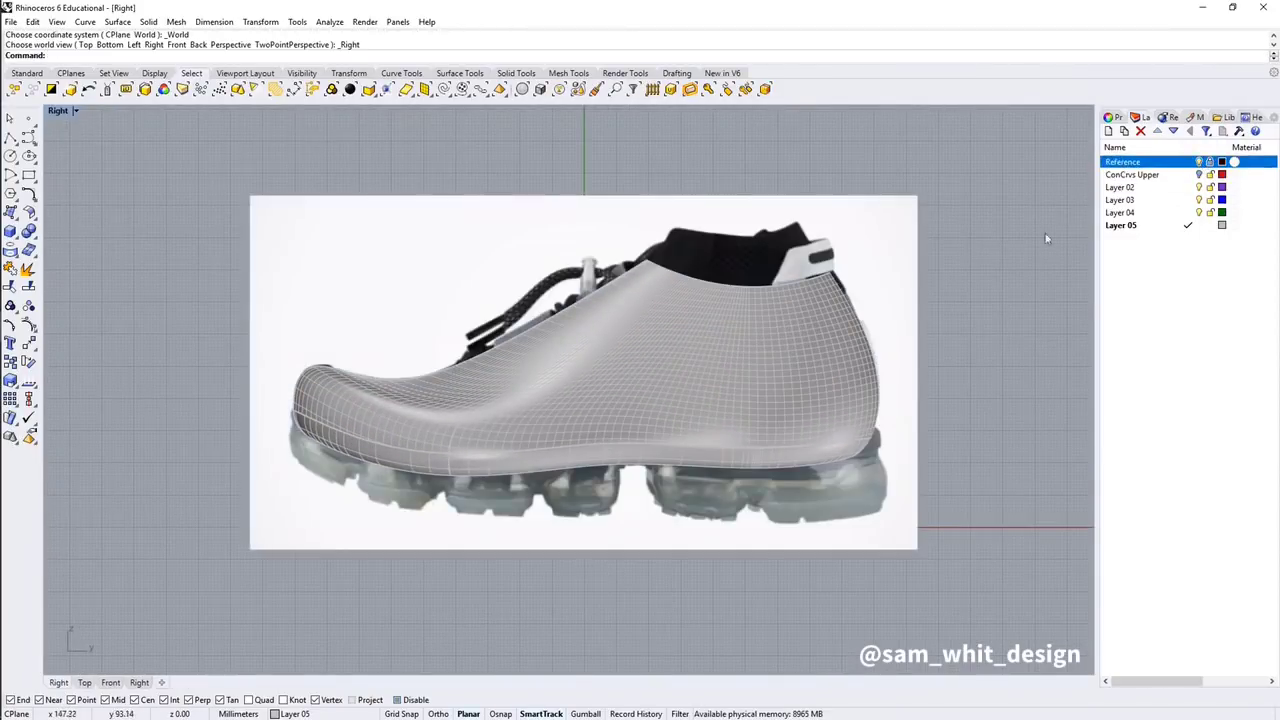
middle_click(984, 401)
left_click(961, 394)
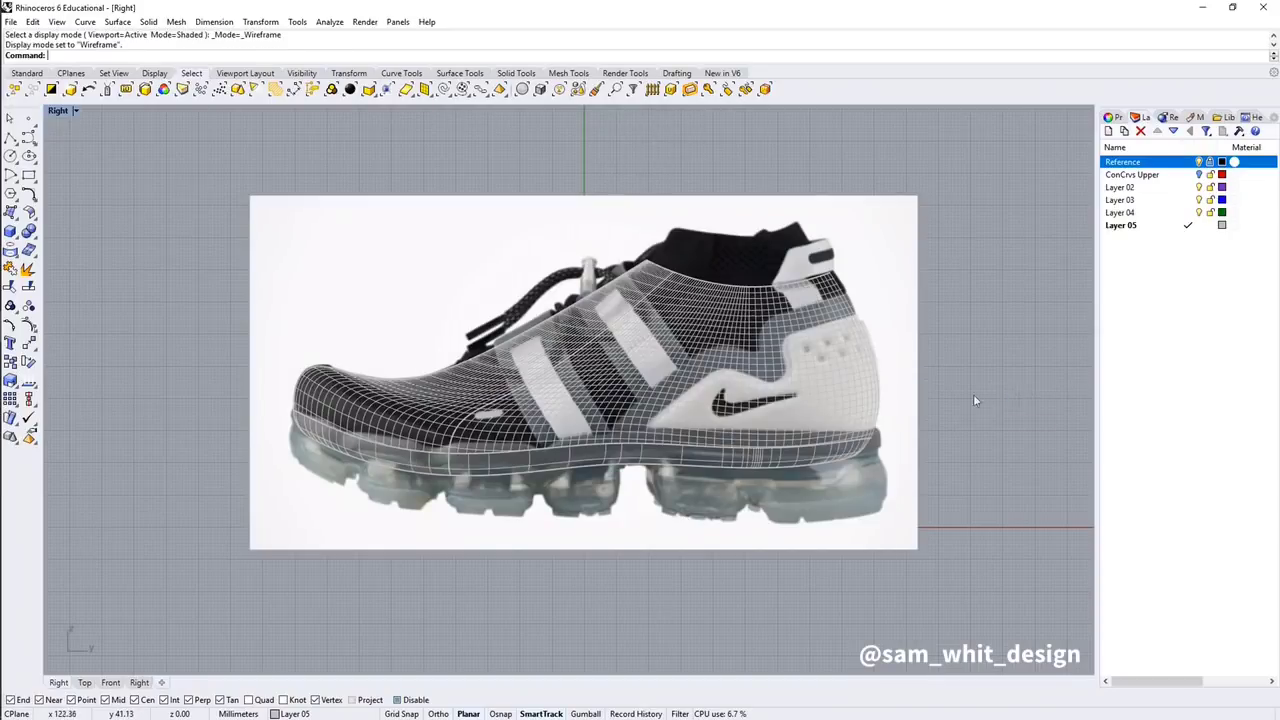
scroll(914, 421, "down", 2)
scroll(869, 465, "up", 2)
right_click_drag(914, 417, 967, 404)
scroll(874, 417, "up", 2)
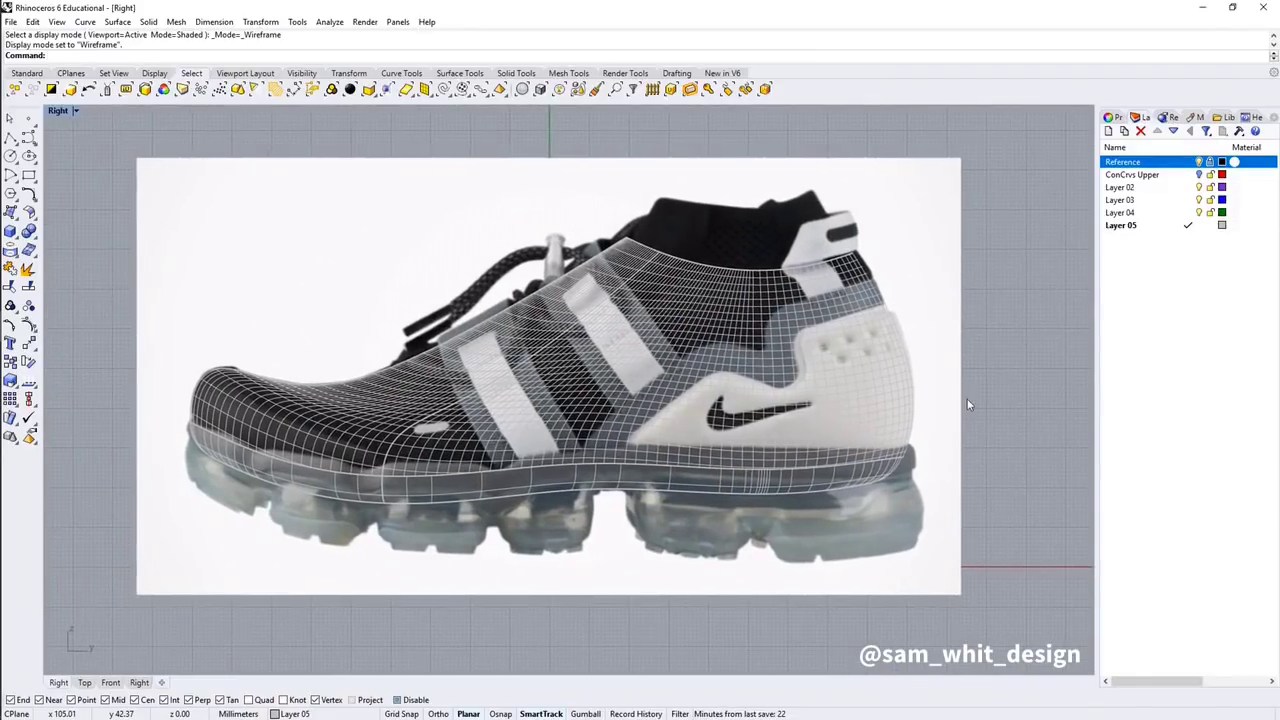